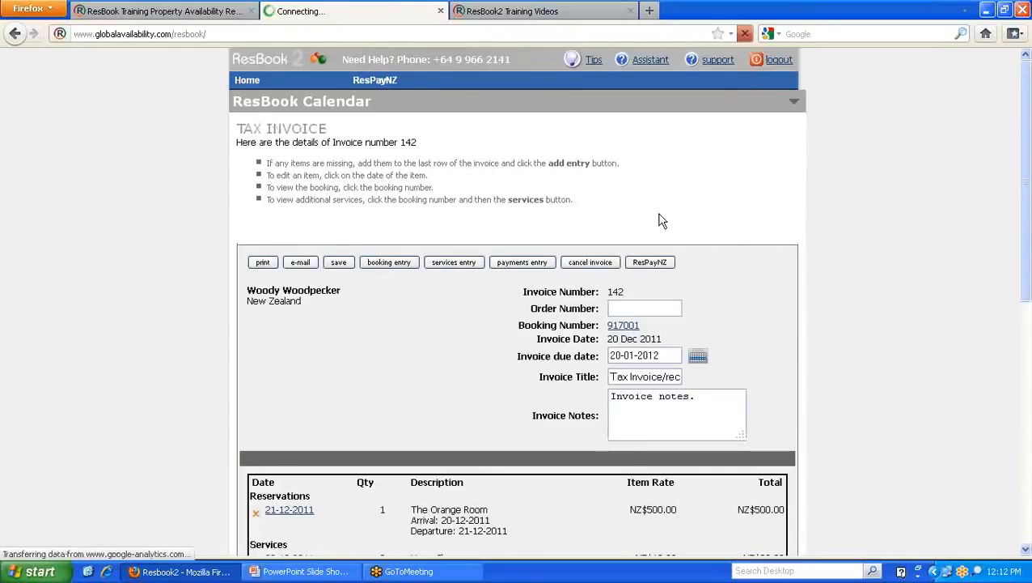
- Open the booking linked to the invoice, then show the My Agents list of seven agents
click(627, 326)
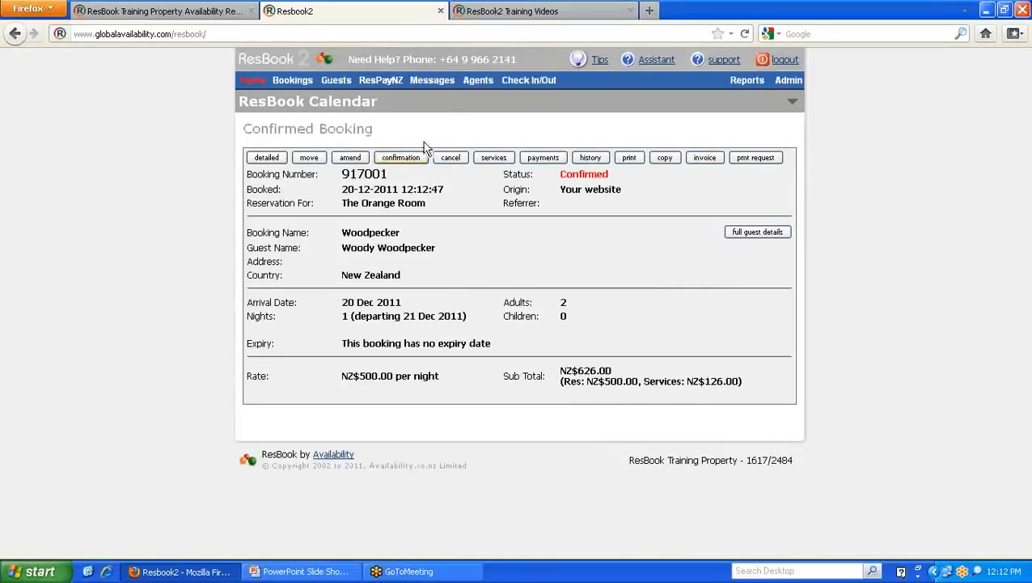
click(479, 81)
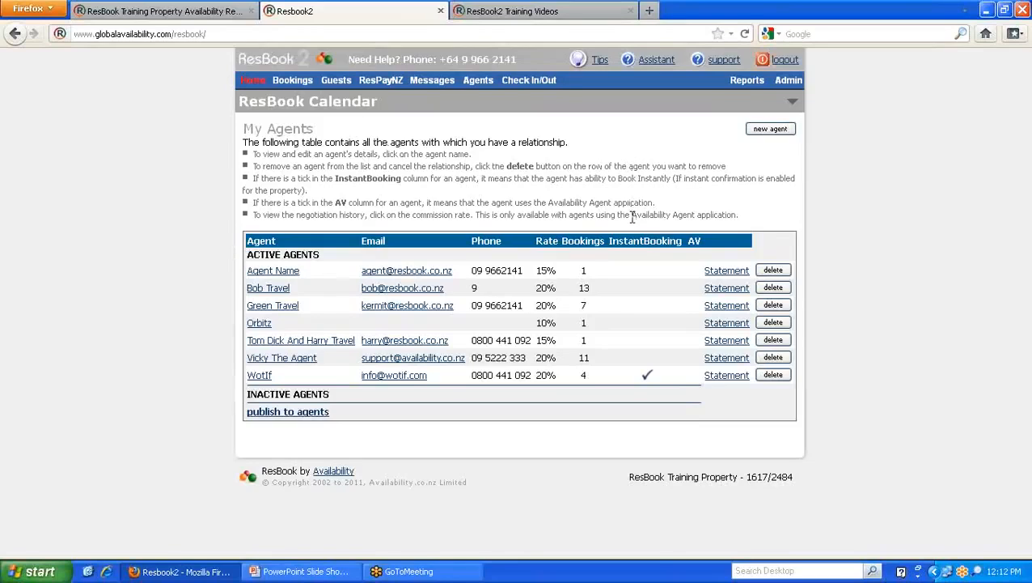
drag(632, 215, 743, 217)
click(728, 209)
click(184, 13)
scroll(558, 275, down, 2)
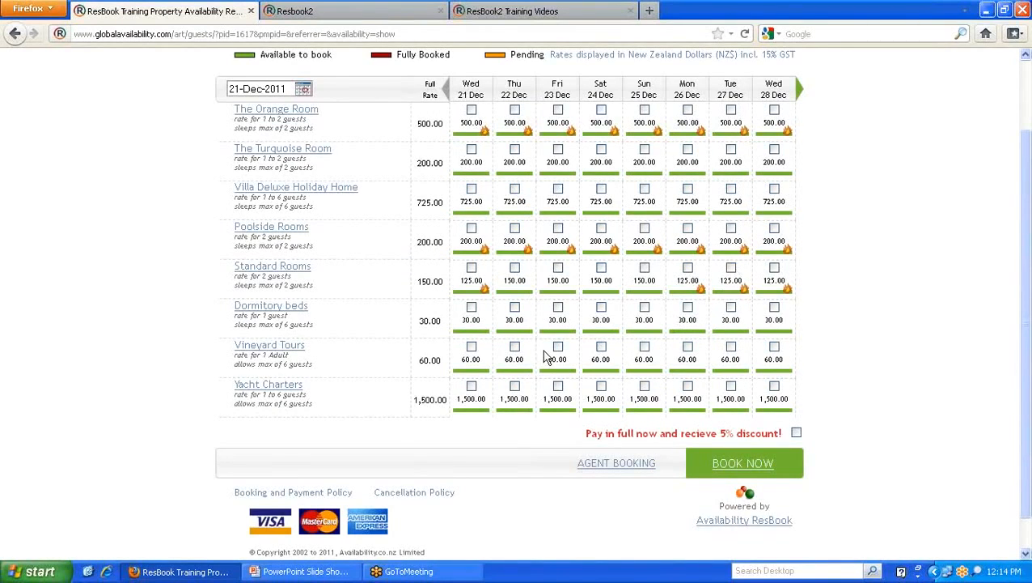
scroll(545, 356, up, 2)
- Start a new agent and clear the autofilled Login Name and Password fields
click(385, 16)
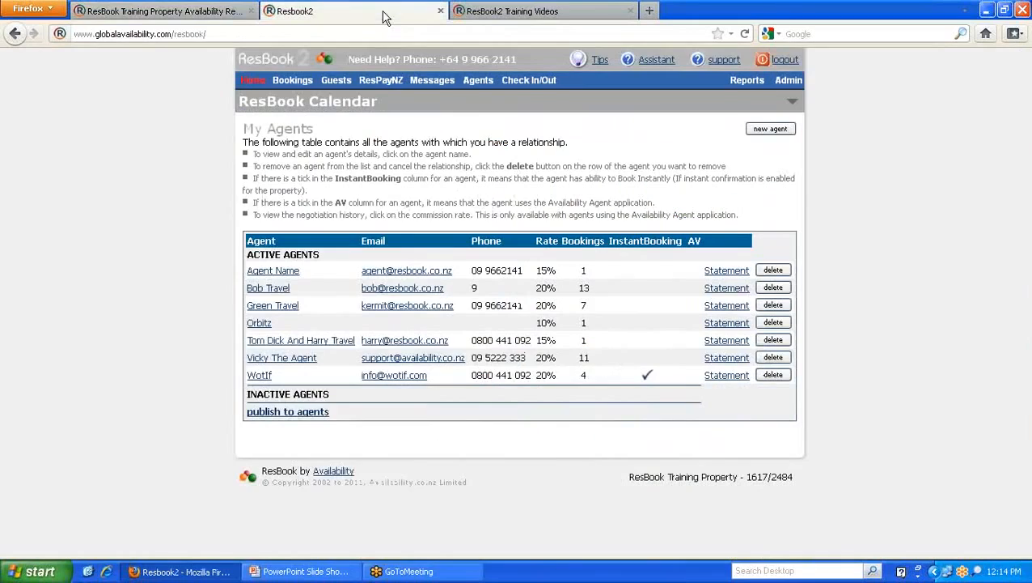
click(765, 130)
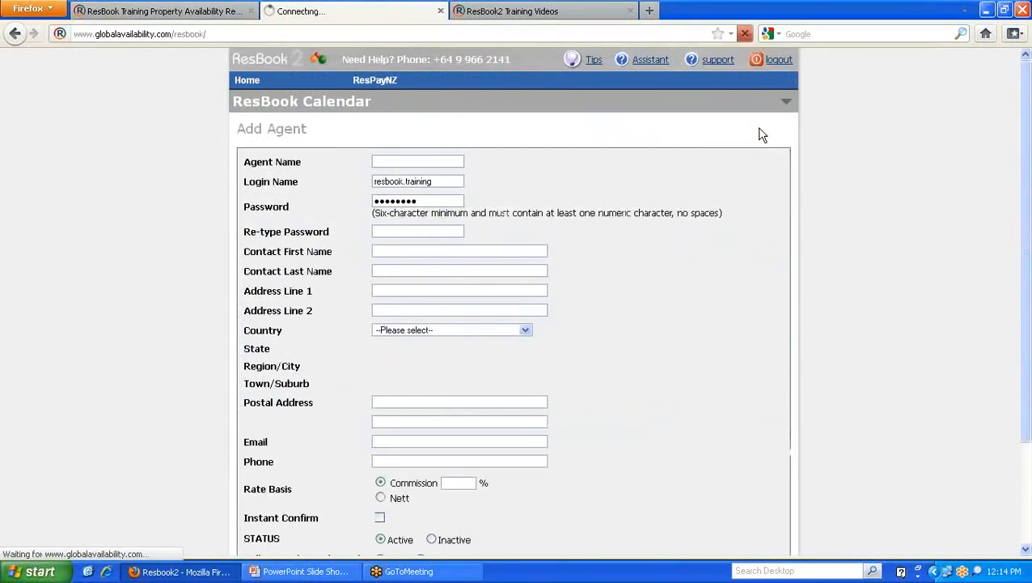
click(450, 180)
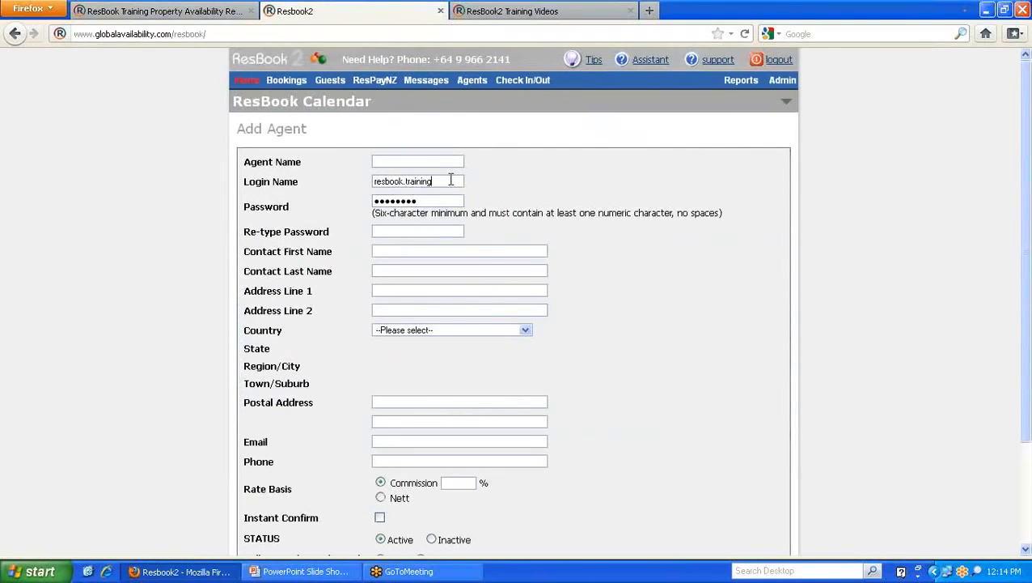
key(BackSpace)
drag(451, 180, 234, 186)
key(Tab)
key(BackSpace)
drag(292, 209, 238, 212)
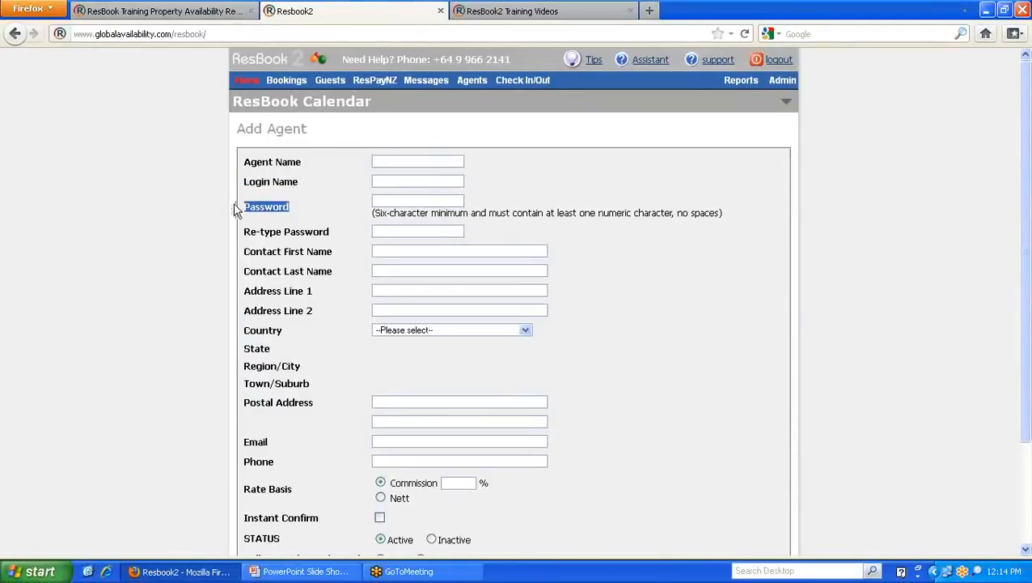
- On the public page, select The Orange Room for Wed 21 Dec and trigger the agent login prompt
click(204, 16)
click(471, 196)
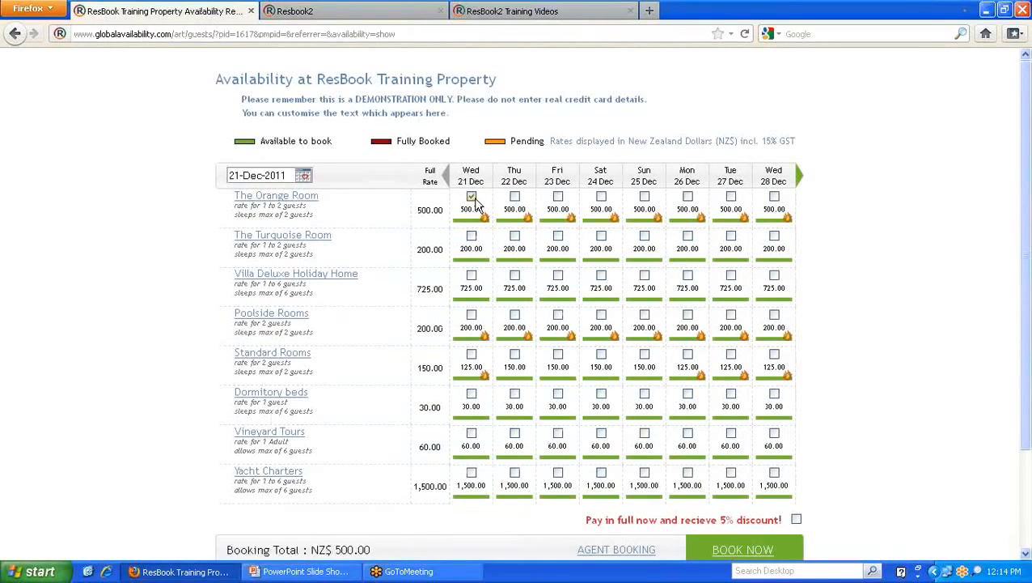
scroll(477, 202, down, 3)
click(620, 470)
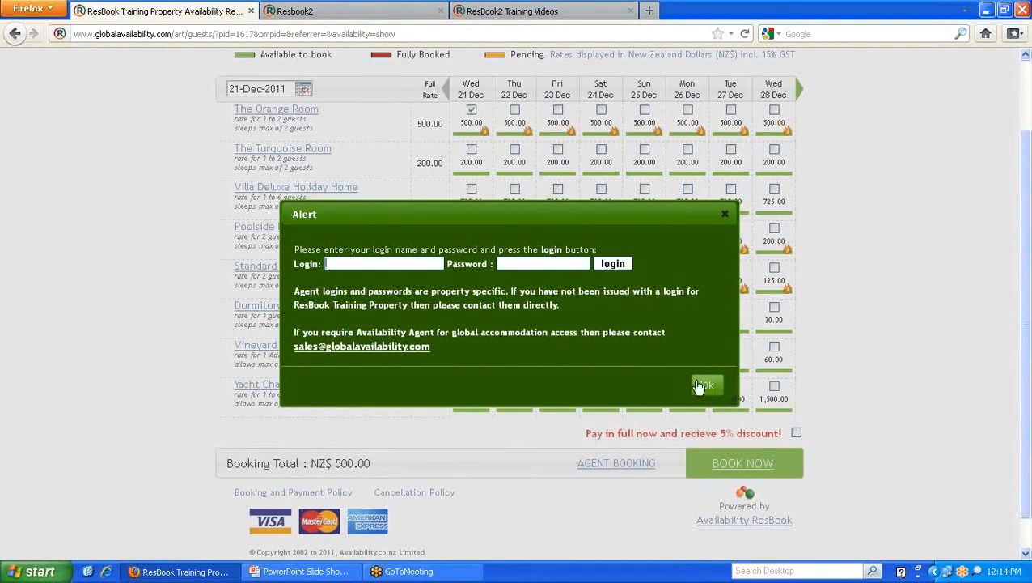
click(356, 10)
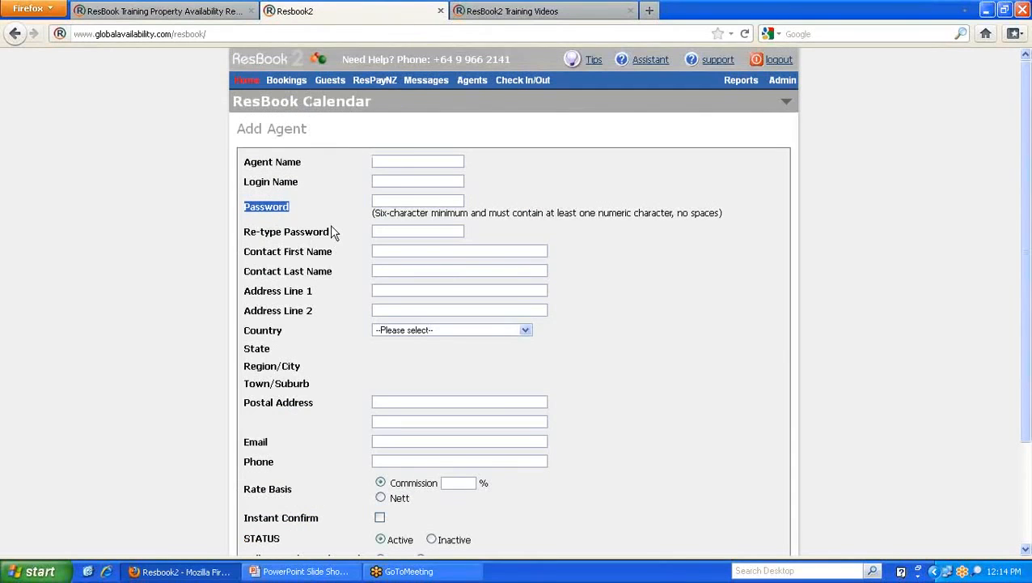
- Review the new-agent form's Instant Confirm, Login Name, Password and Rate Basis fields
scroll(332, 233, down, 3)
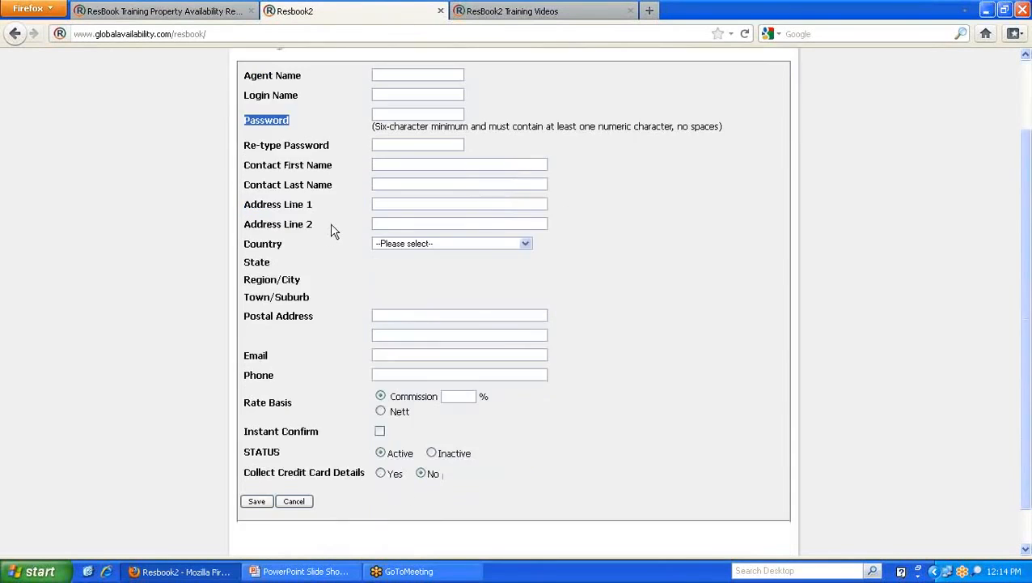
click(451, 395)
scroll(461, 402, up, 3)
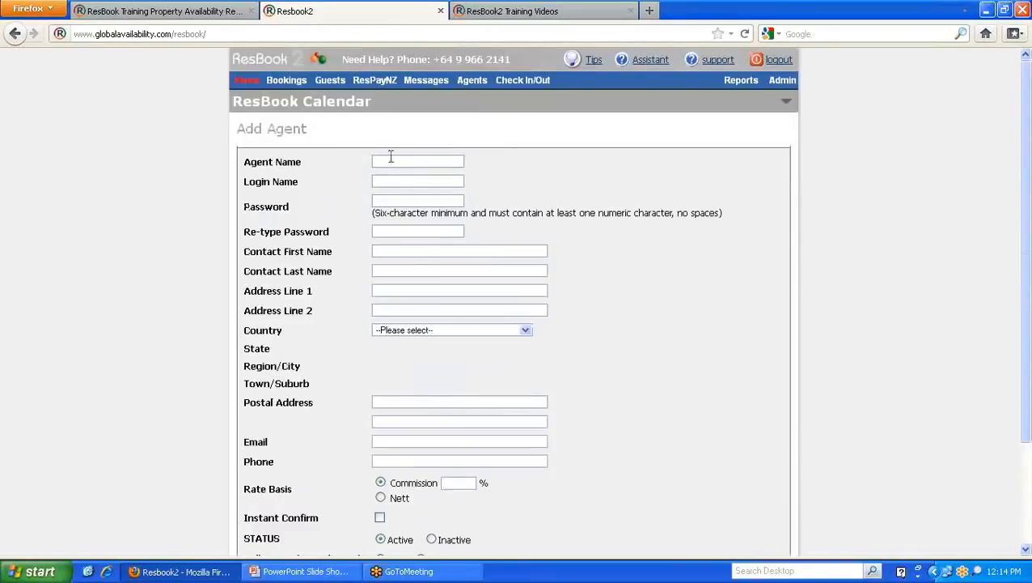
scroll(427, 403, down, 3)
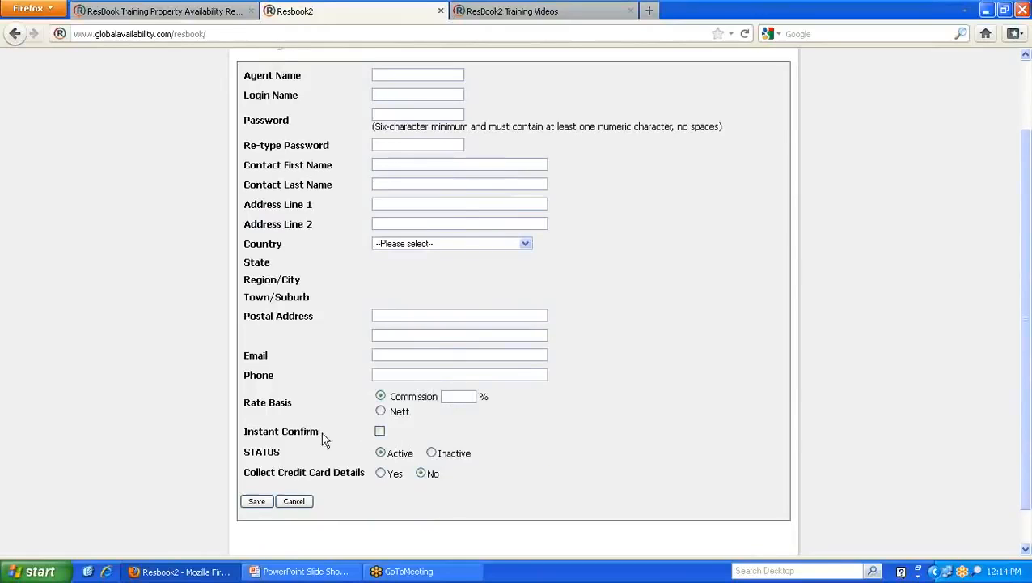
drag(326, 436, 243, 431)
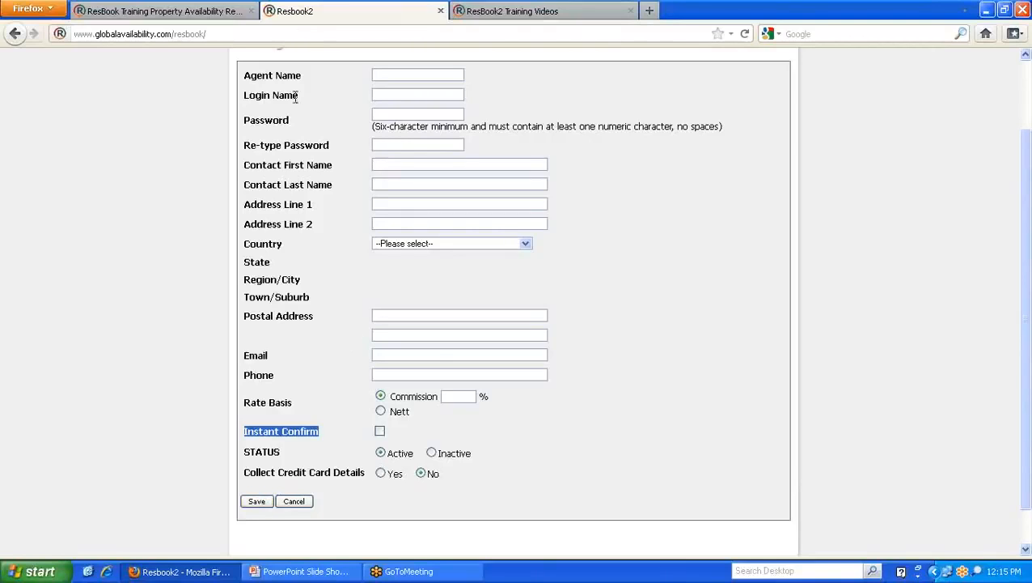
drag(296, 98, 243, 100)
drag(293, 121, 240, 125)
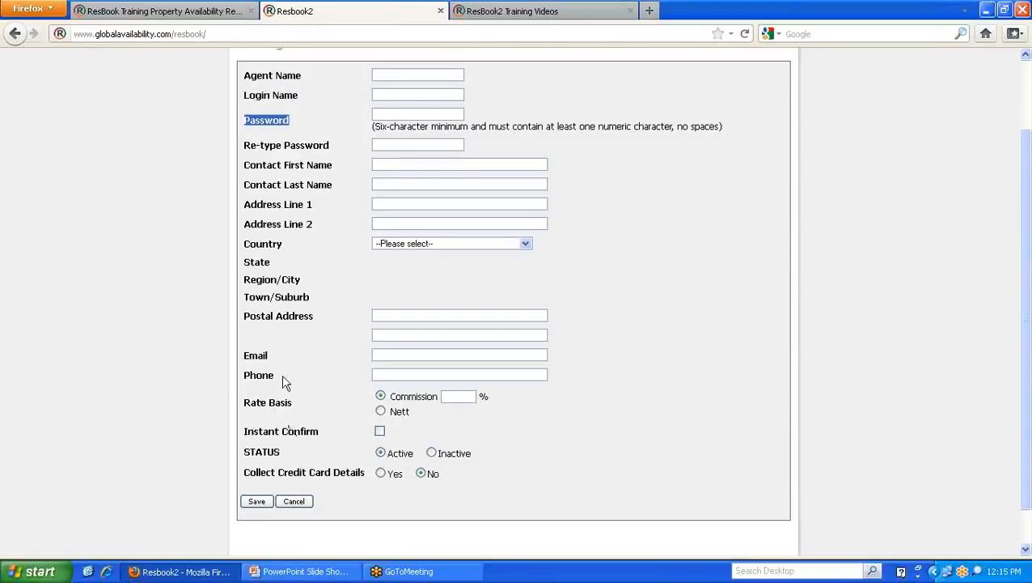
drag(295, 403, 242, 403)
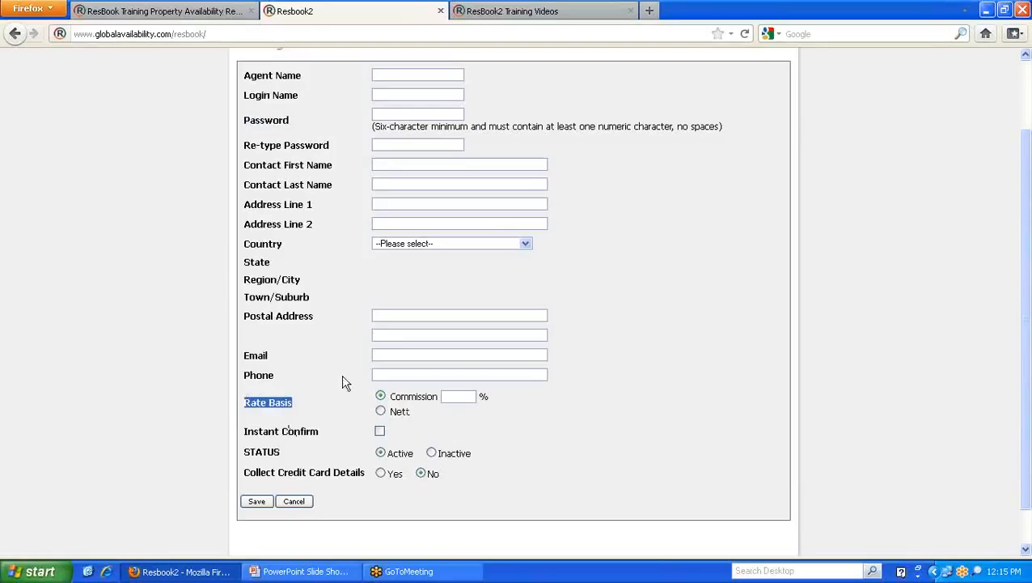
- Compare the public page's agent login prompt with the new-agent form once more
click(180, 11)
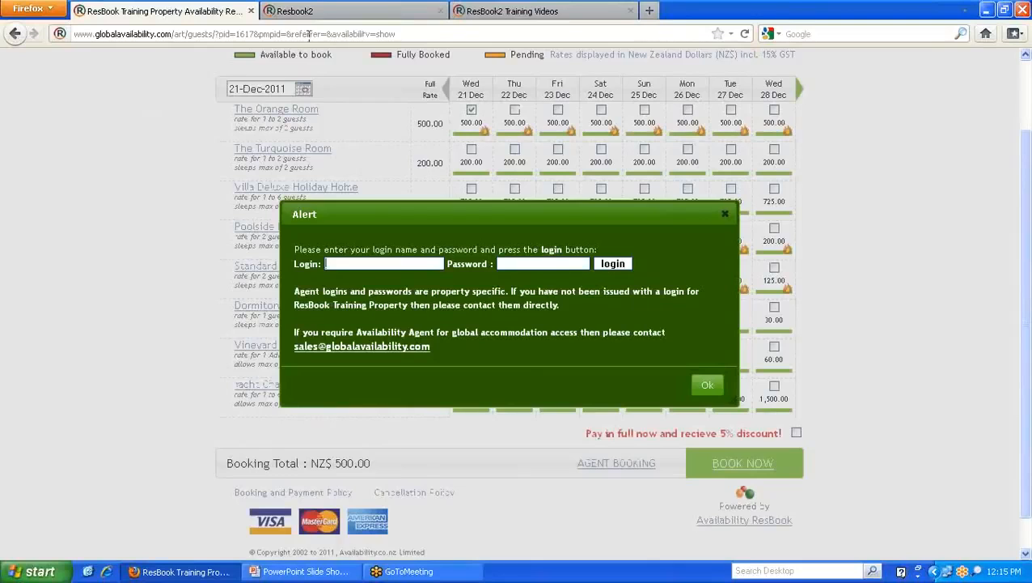
click(329, 11)
scroll(566, 299, up, 2)
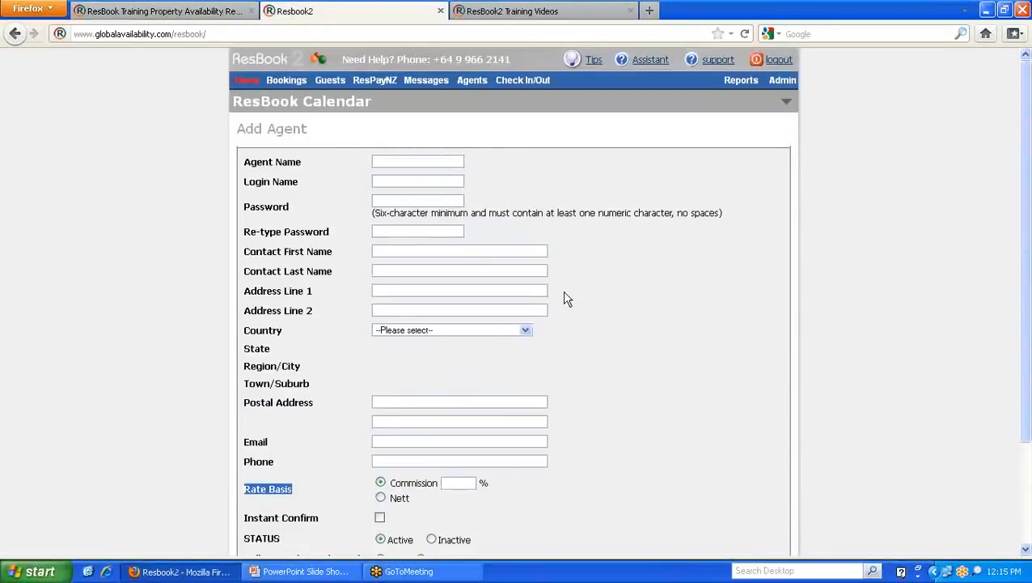
- Go back to the My Agents list from the top menu, discarding the new-agent form
click(470, 80)
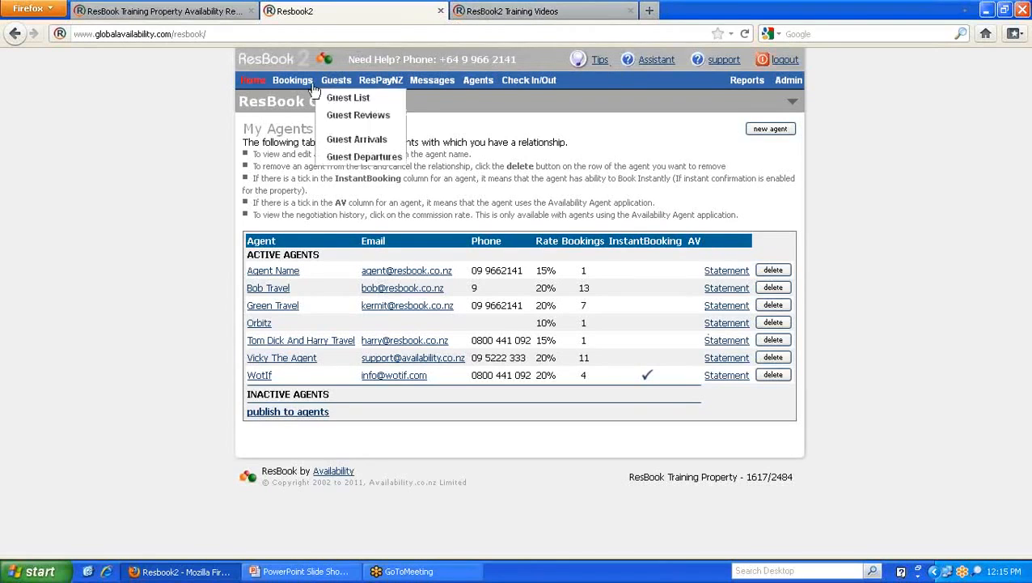
- Start a new booking for Villa Deluxe Holiday Home arriving 21-12-2011
mouse_move(292, 80)
click(294, 209)
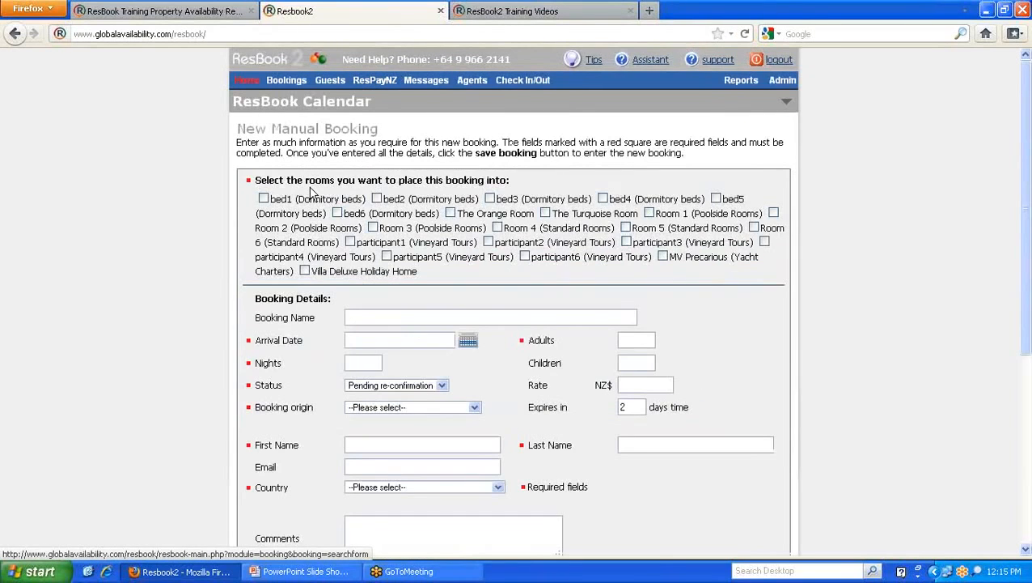
click(304, 271)
click(469, 341)
click(450, 367)
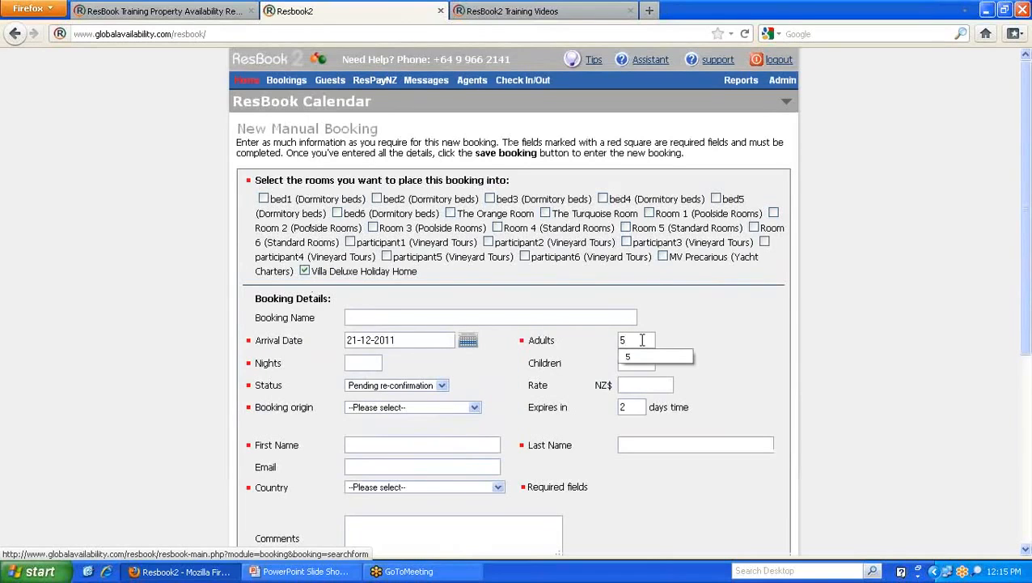
key(Tab)
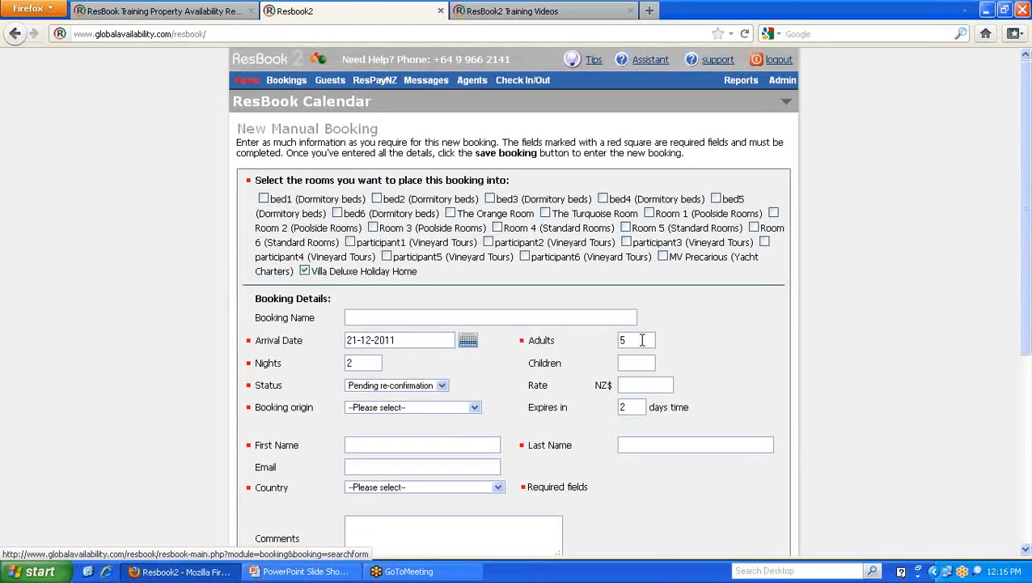
- Keep the status at Pending re-confirmation and enter a rate of NZ$1000
scroll(643, 343, down, 2)
scroll(631, 343, up, 2)
scroll(566, 345, down, 2)
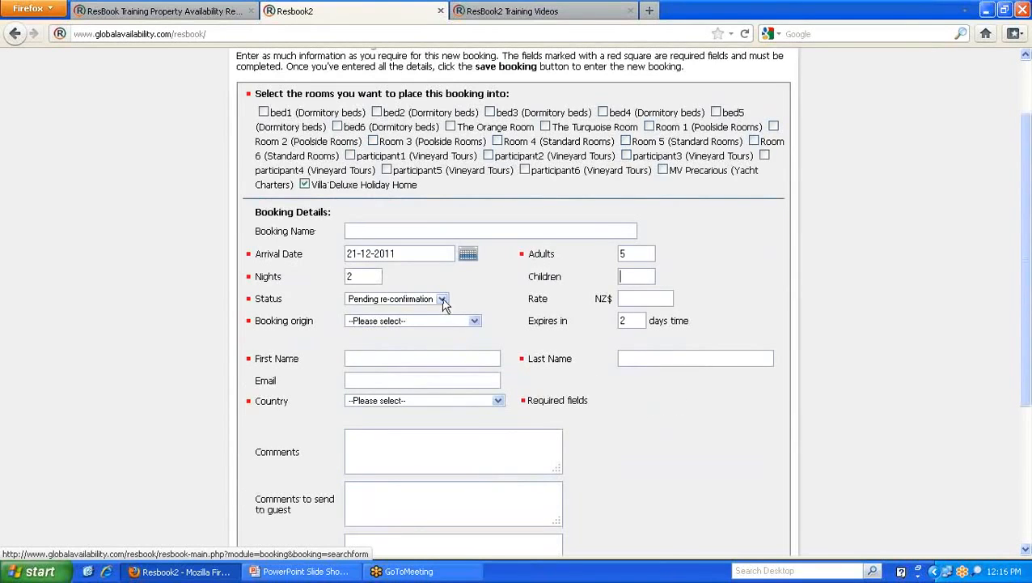
drag(286, 301, 252, 301)
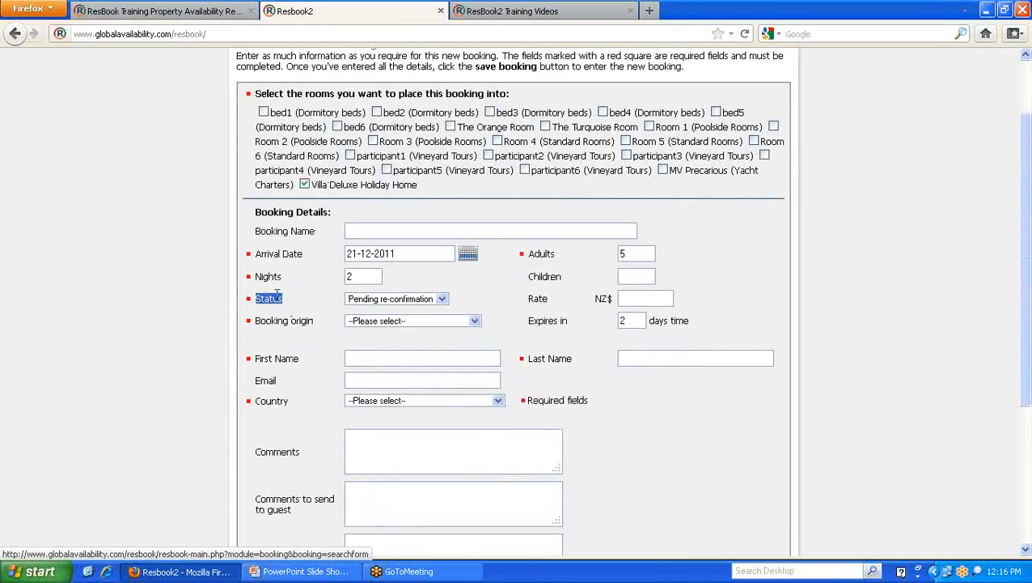
click(443, 299)
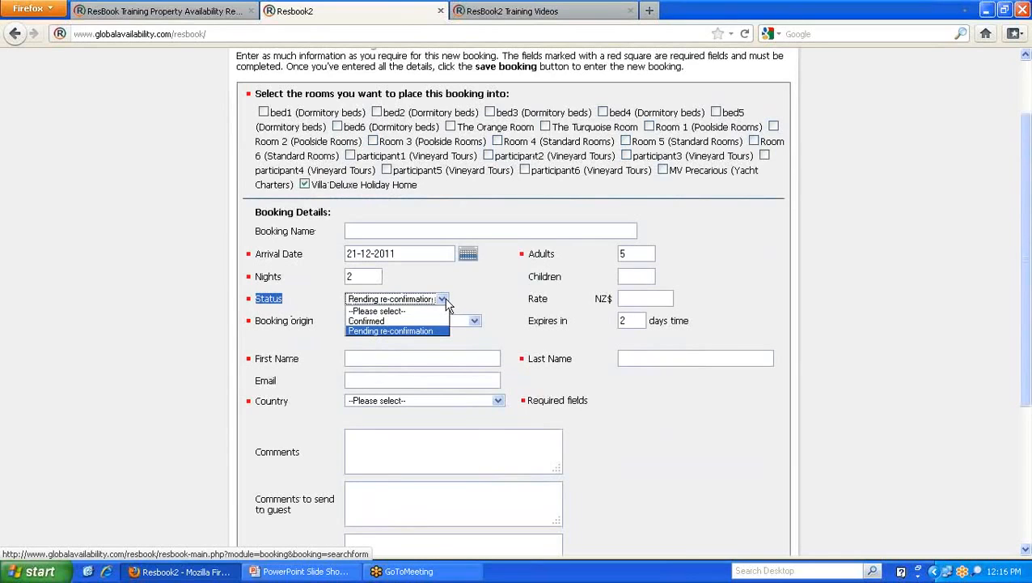
click(445, 299)
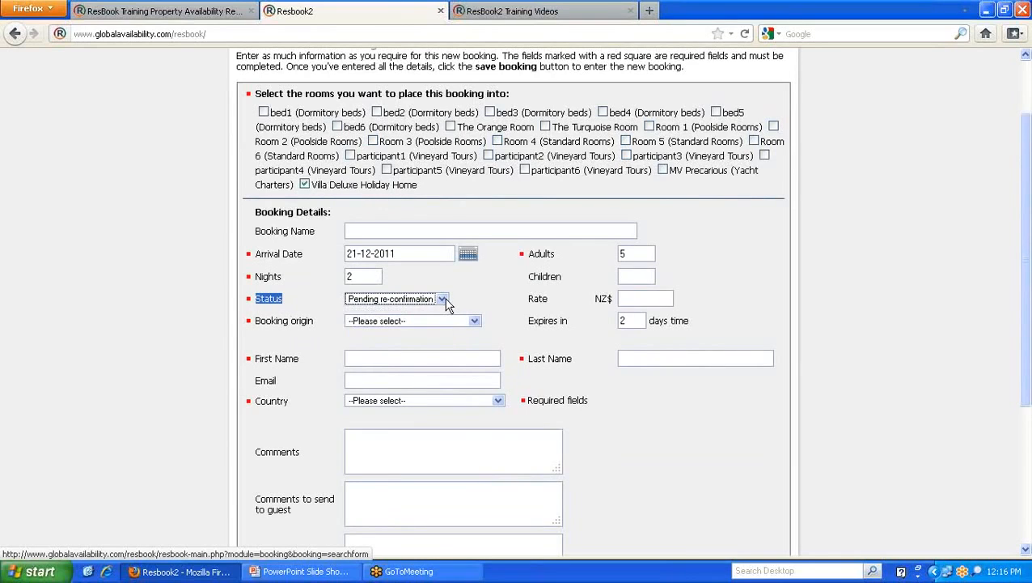
click(649, 298)
text(1000)
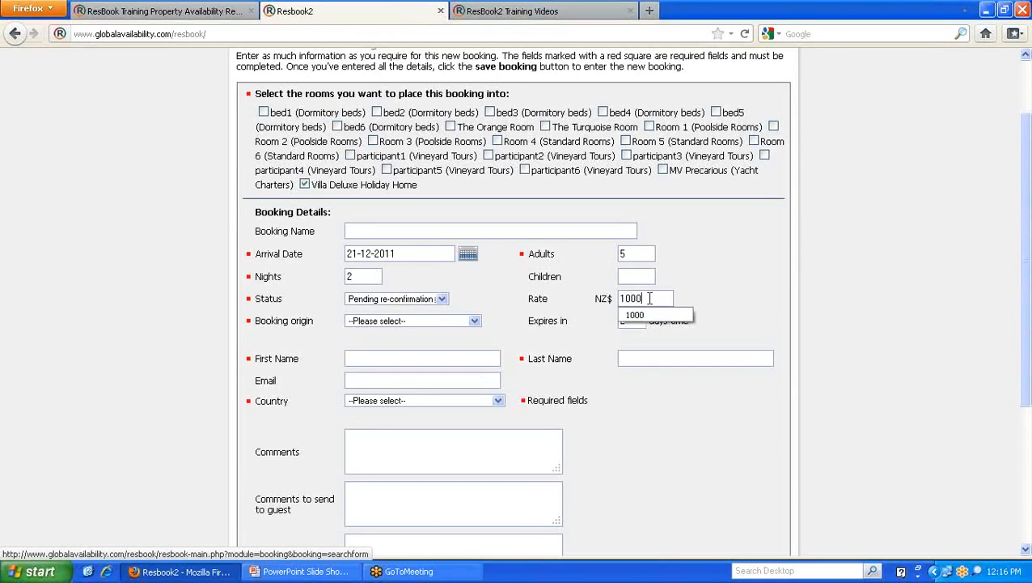
click(525, 285)
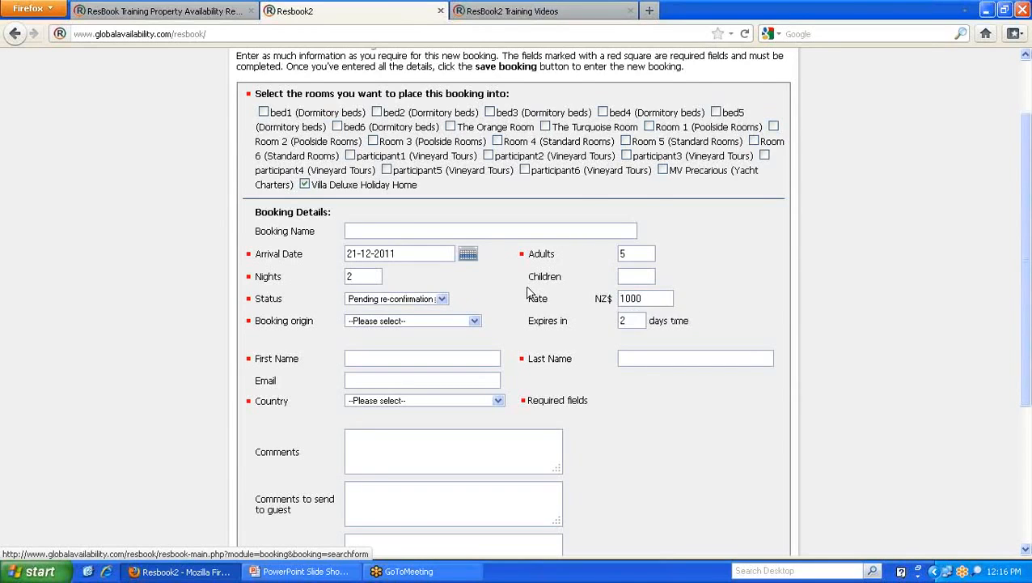
scroll(526, 285, down, 2)
- Set origin to Manual entry: Agent request and enter the guest's name, e-mail and country New Zealand
click(475, 236)
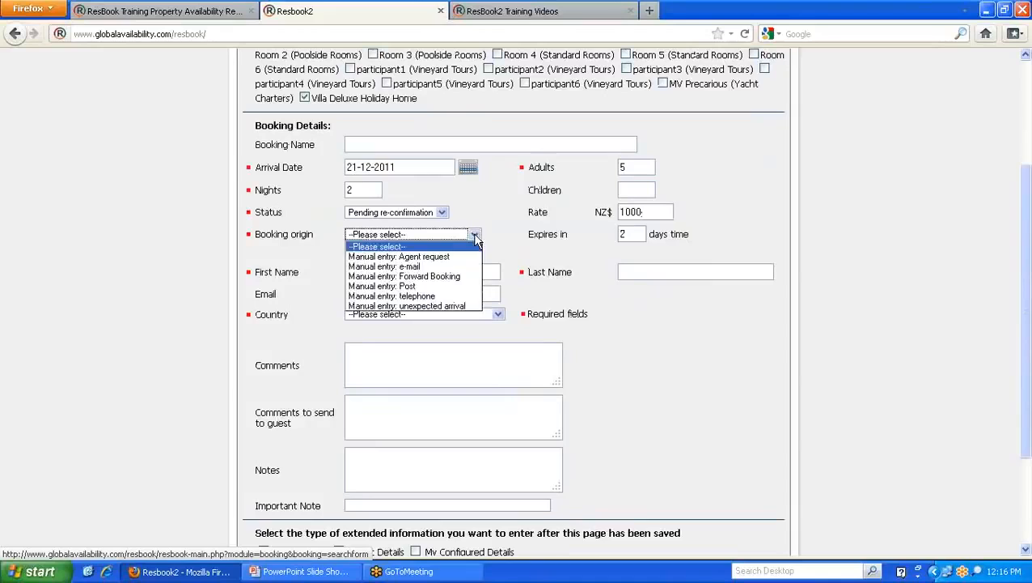
click(447, 257)
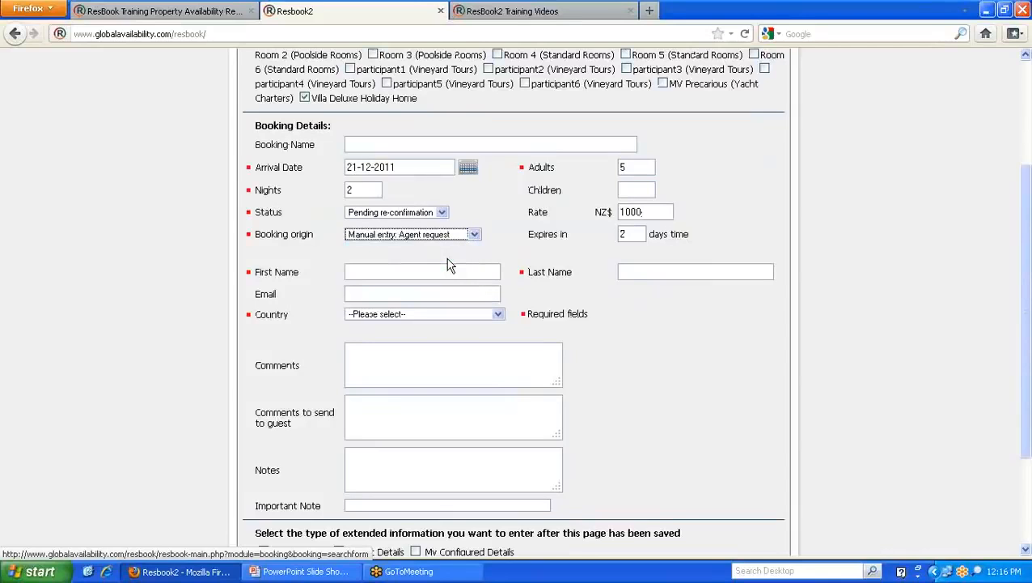
click(397, 270)
text(G)
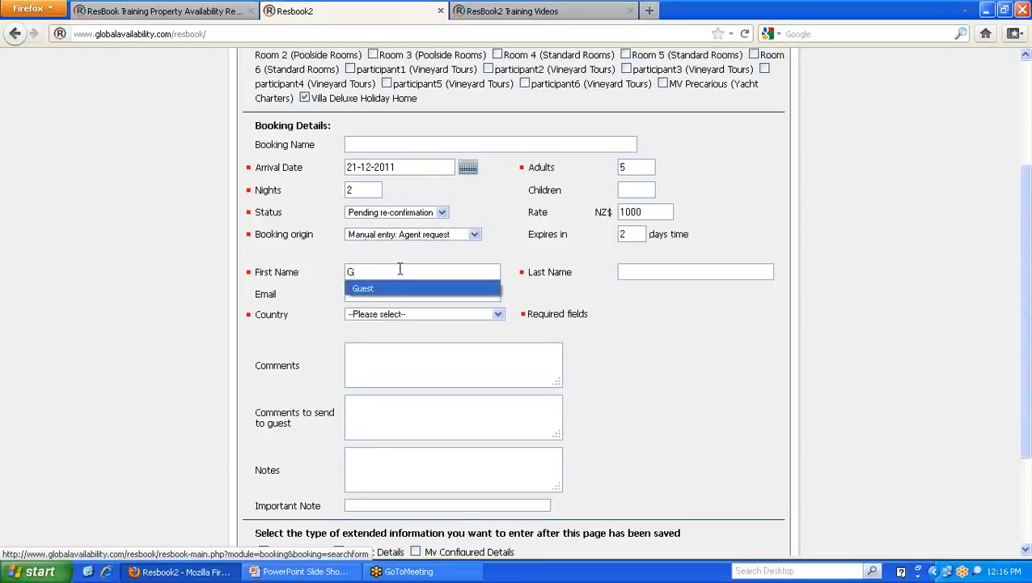
key(Tab)
text(N)
key(Down)
key(Tab)
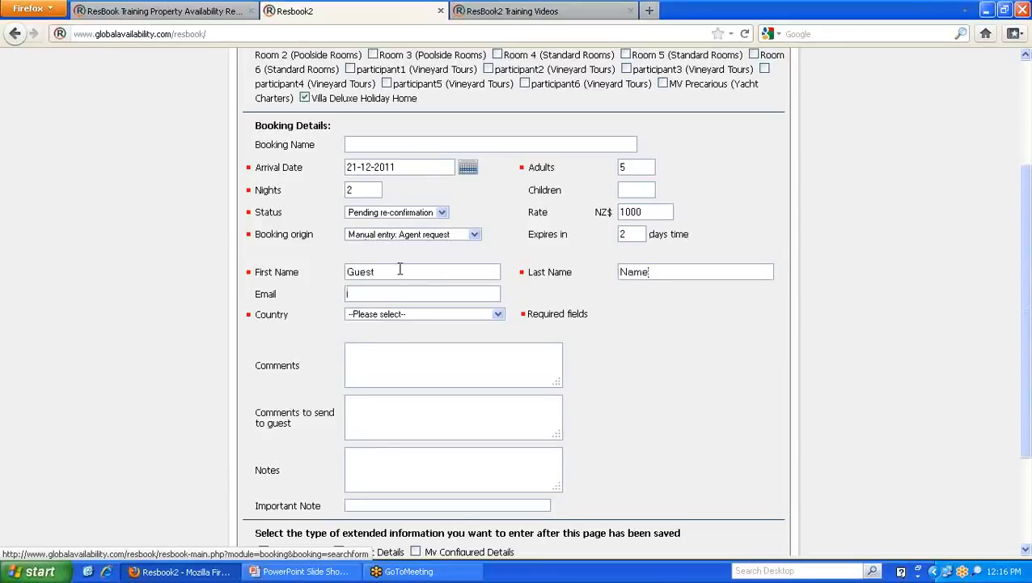
text(guest@email.co.nz)
key(Tab)
text(new zealand)
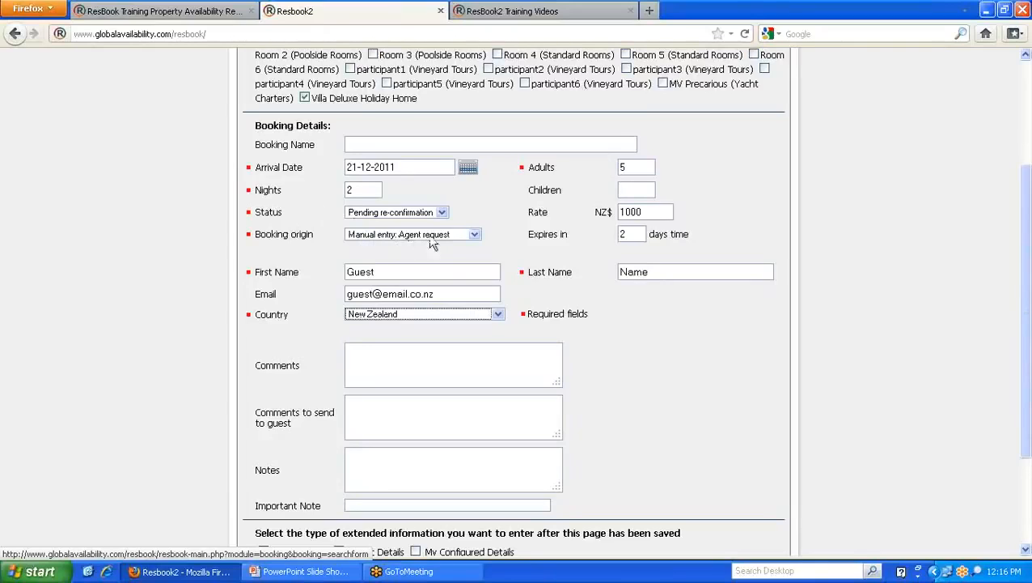
- Check the entered e-mail and tick Agent Details to request agent details
drag(451, 294, 345, 296)
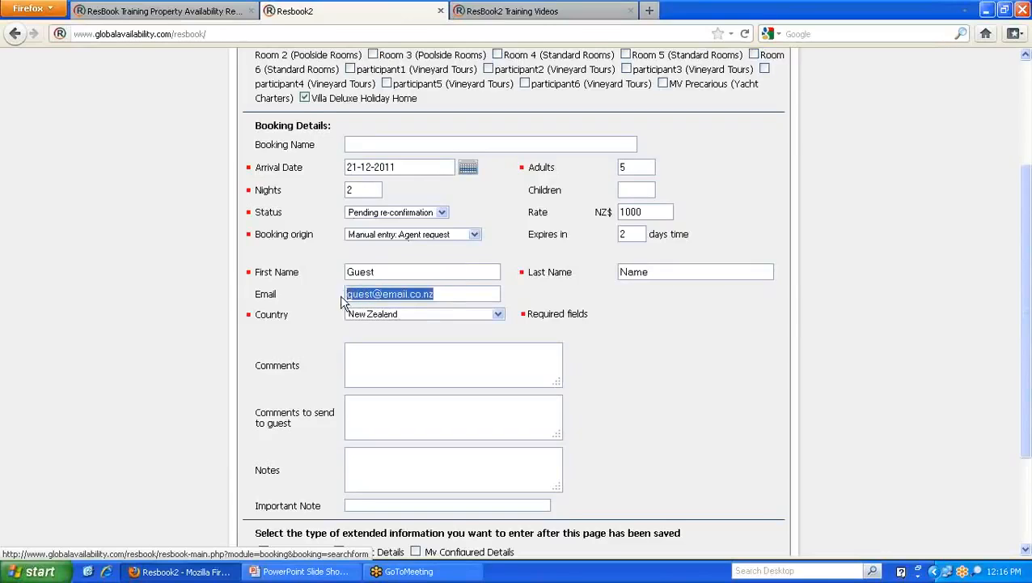
scroll(332, 288, down, 2)
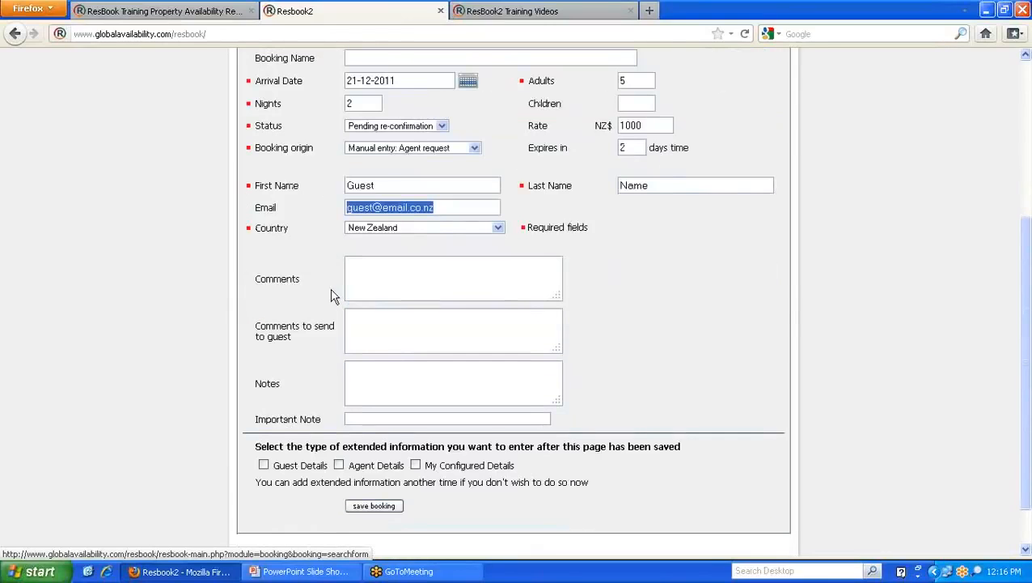
click(315, 215)
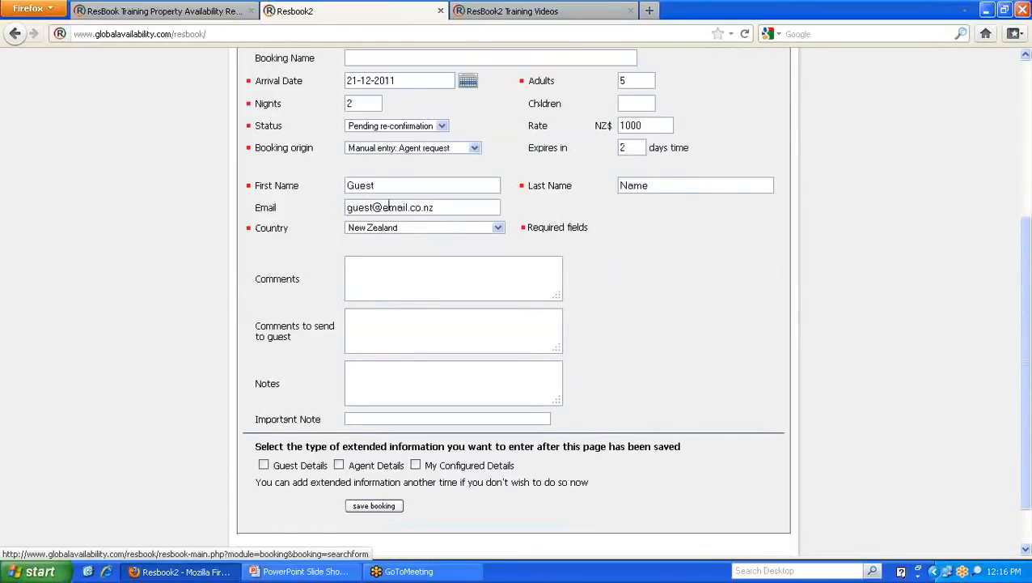
drag(437, 207, 345, 214)
scroll(324, 211, up, 2)
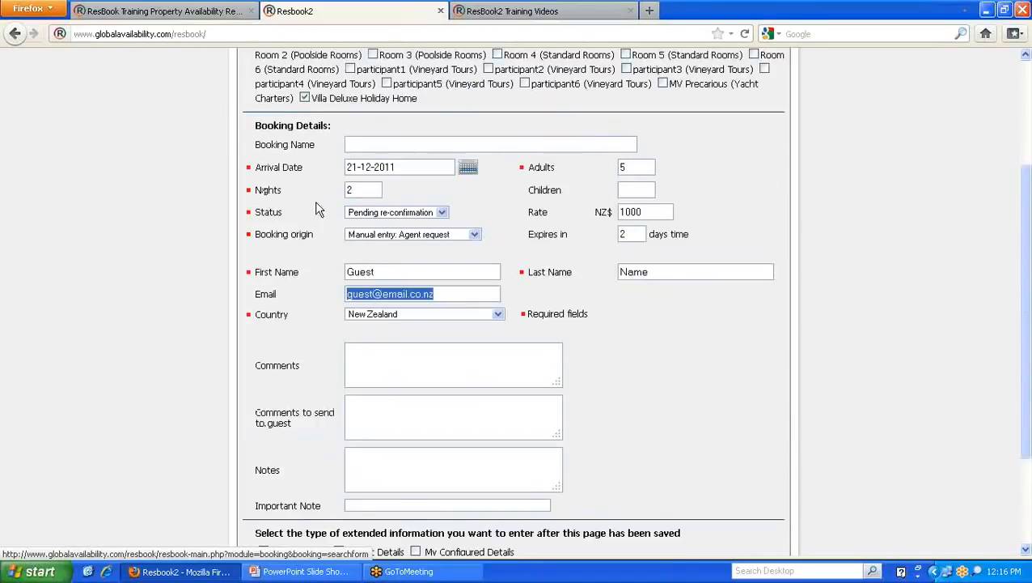
scroll(319, 209, down, 2)
scroll(316, 203, down, 2)
click(317, 203)
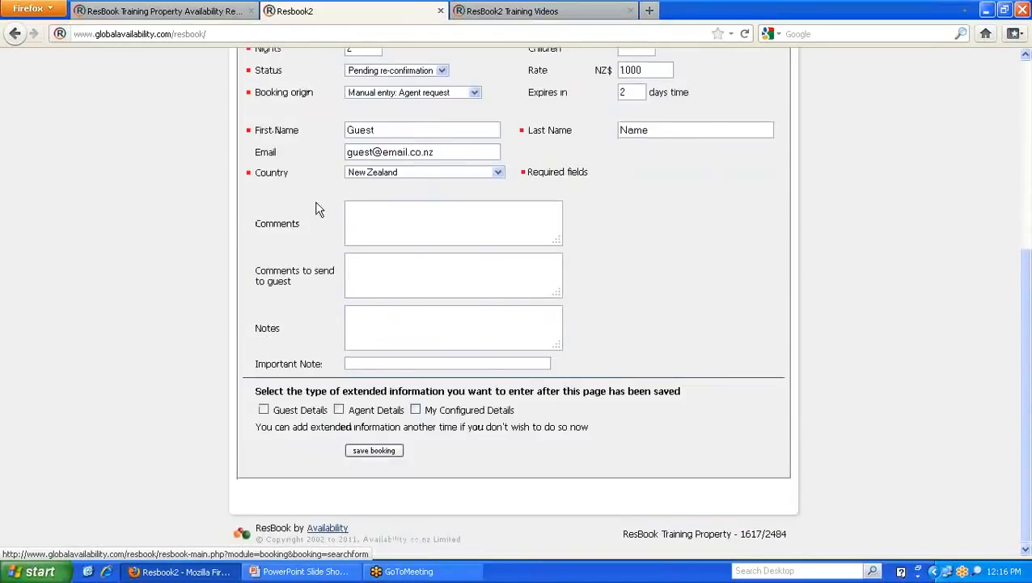
click(339, 410)
- Name the booking 'Agent name & reference #' with the guest name, and save it
scroll(340, 324, up, 2)
scroll(340, 310, up, 2)
click(368, 175)
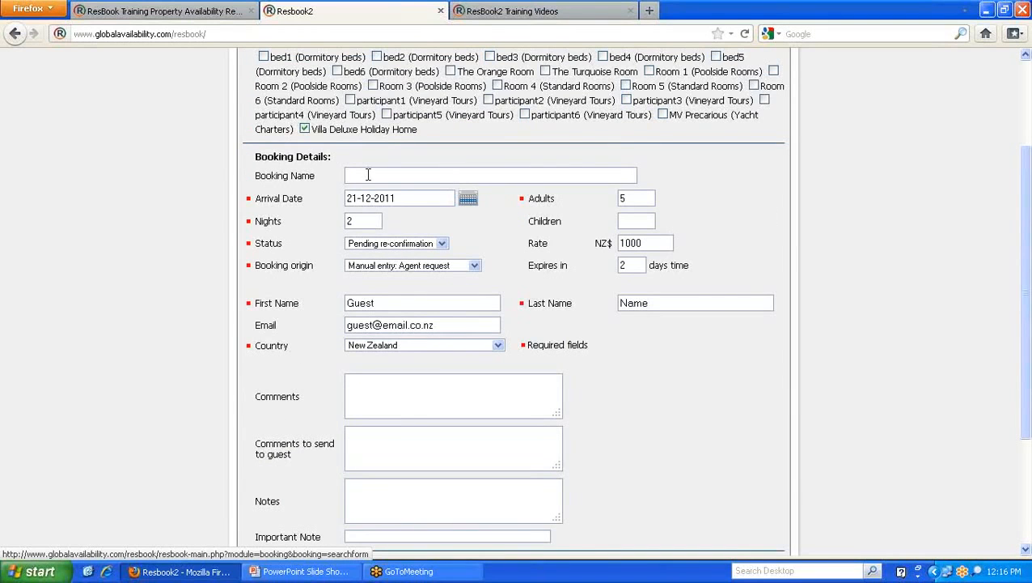
text(AGent name & reference)
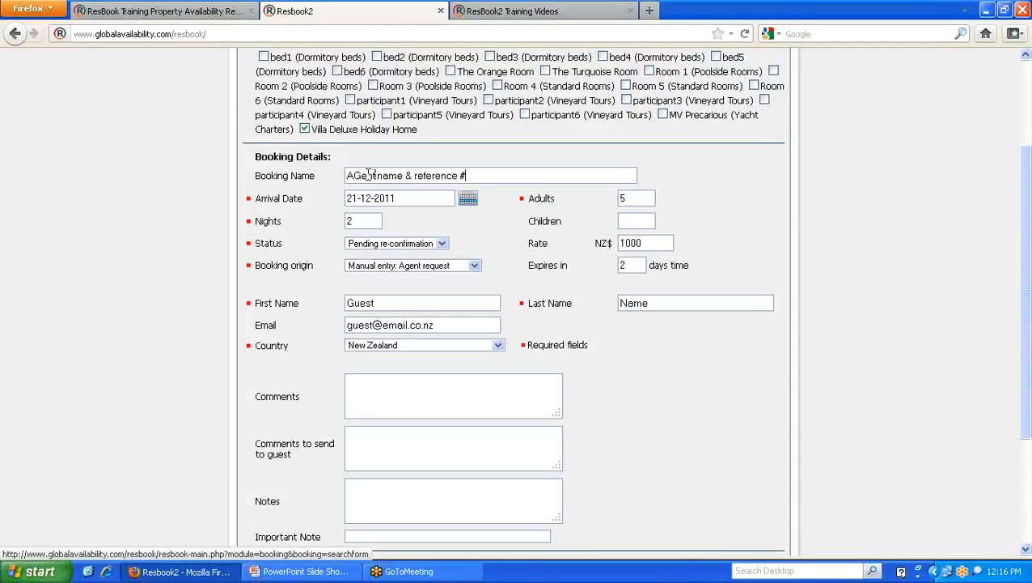
text( #)
click(358, 174)
key(BackSpace)
text(g)
key(BackSpace)
text(g)
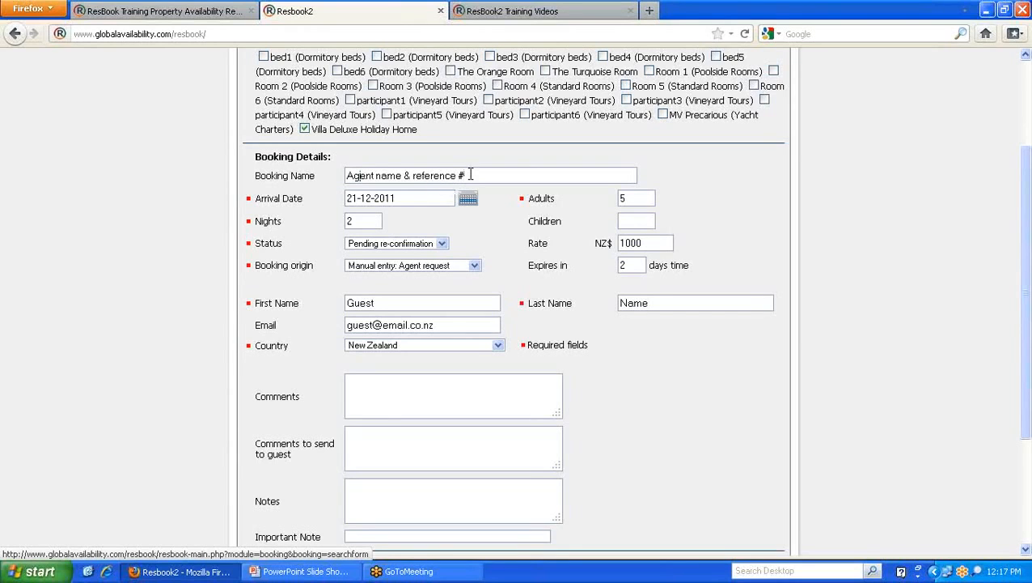
text(Guest name)
scroll(501, 214, down, 4)
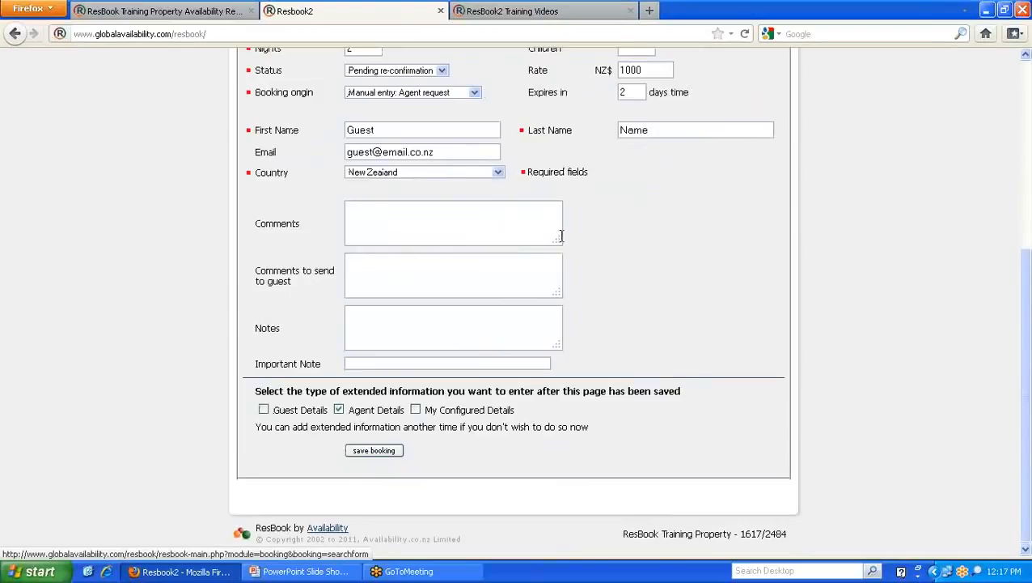
click(383, 450)
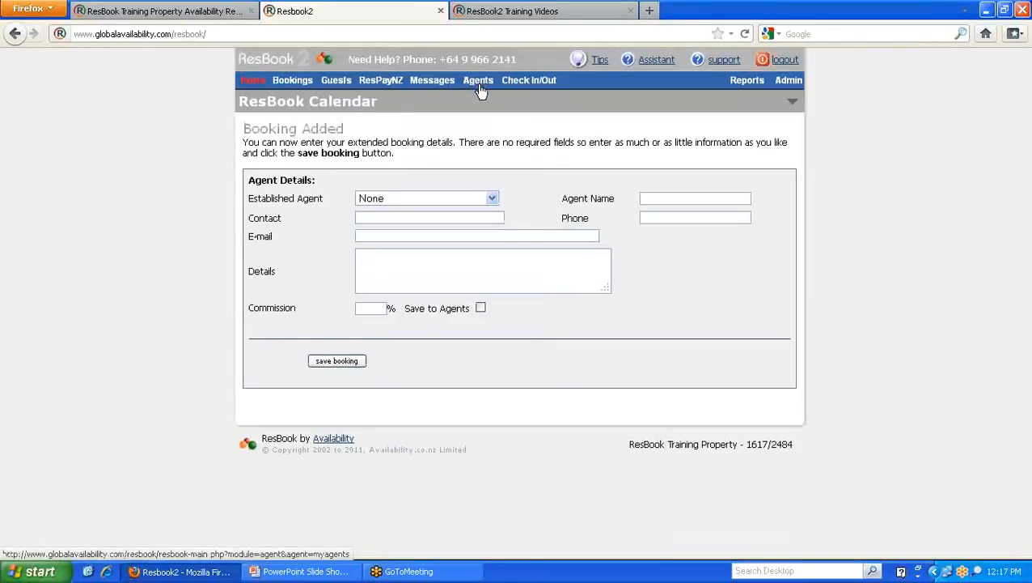
- Try Green Travel as the established agent, then set it back to None
click(492, 198)
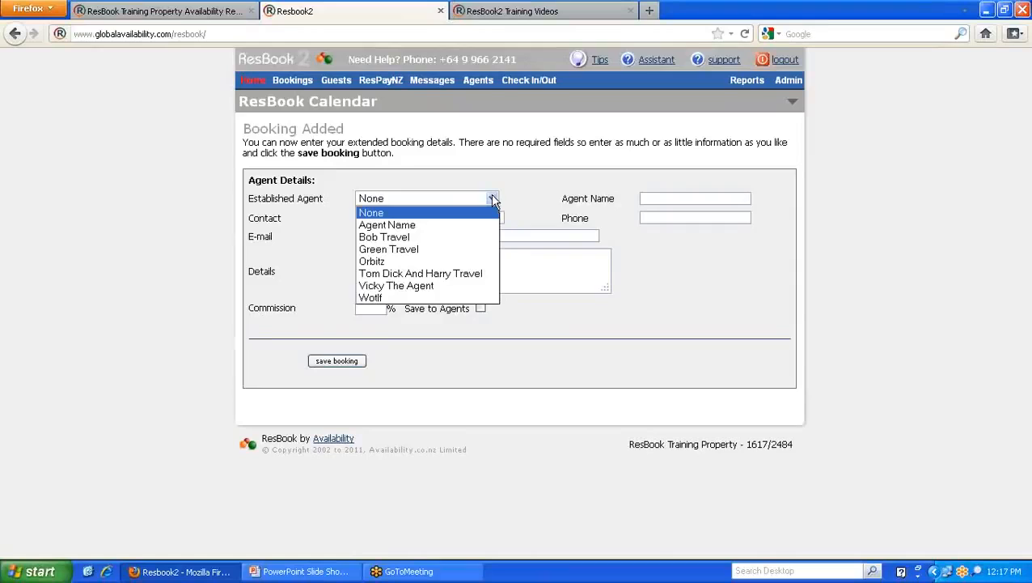
click(391, 250)
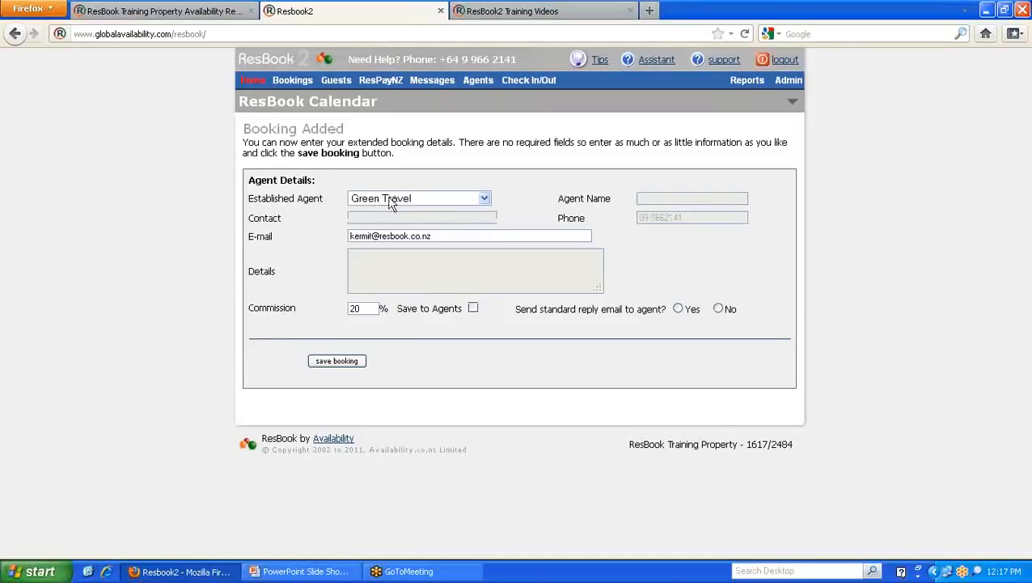
click(484, 199)
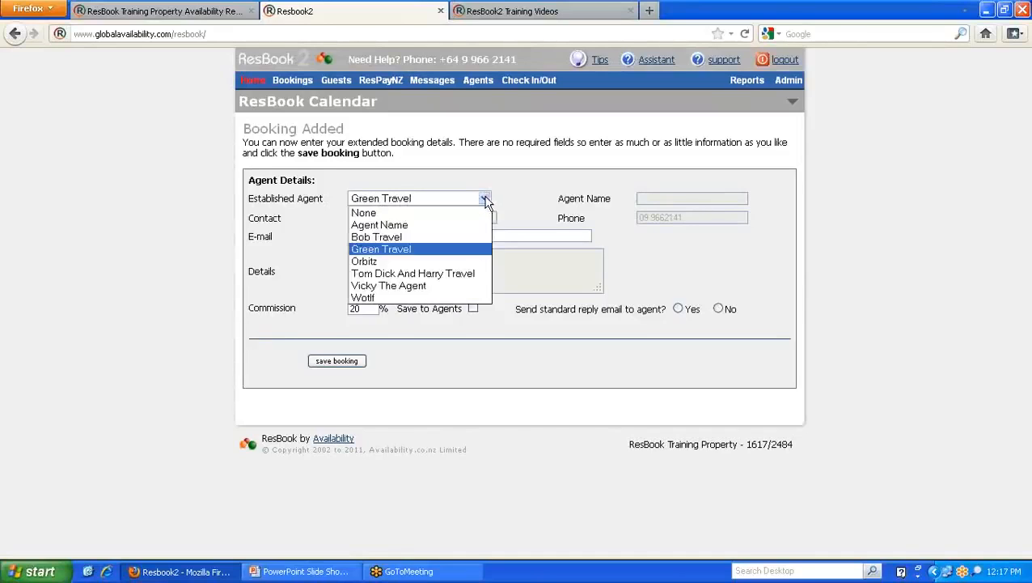
click(424, 212)
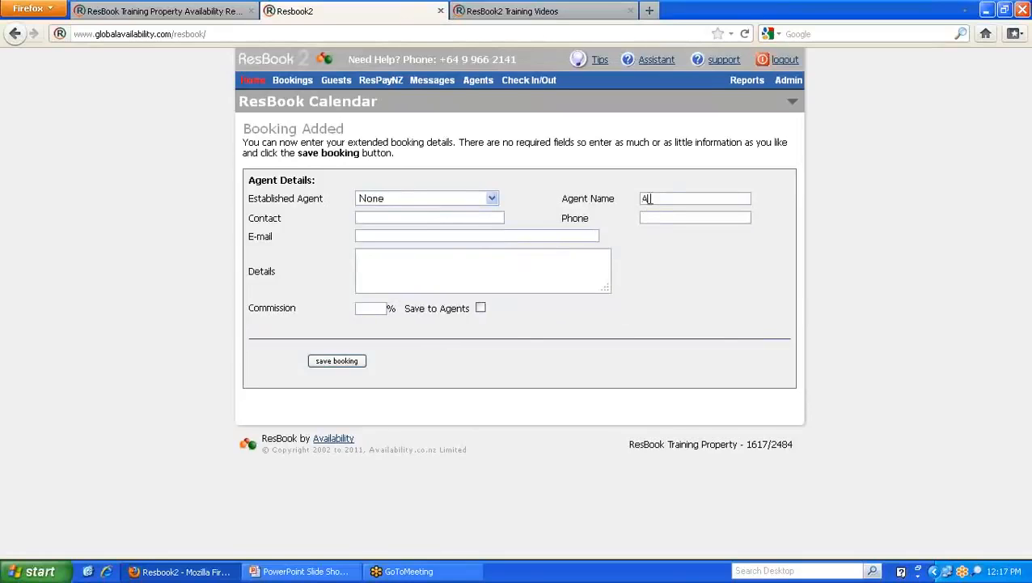
- Enter agent 'Agent Name' with its contact, e-mail and 15% commission, with Save to Agents ticked
click(650, 199)
text(Agent Name)
text(Agen)
text(age)
text(agent@agen)
text(et.co.nz)
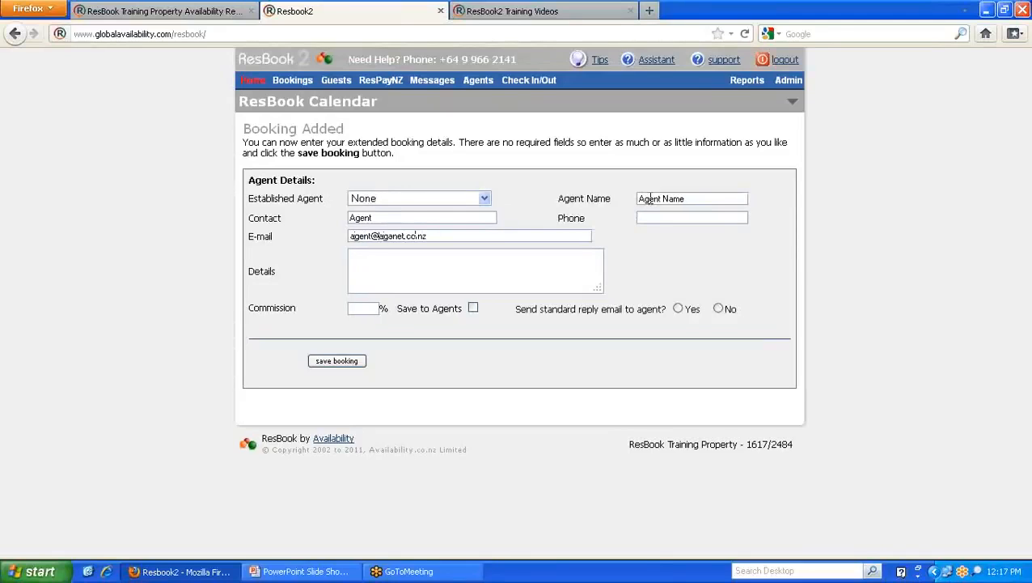
key(Tab)
click(366, 309)
text(15)
click(473, 308)
drag(396, 308, 466, 307)
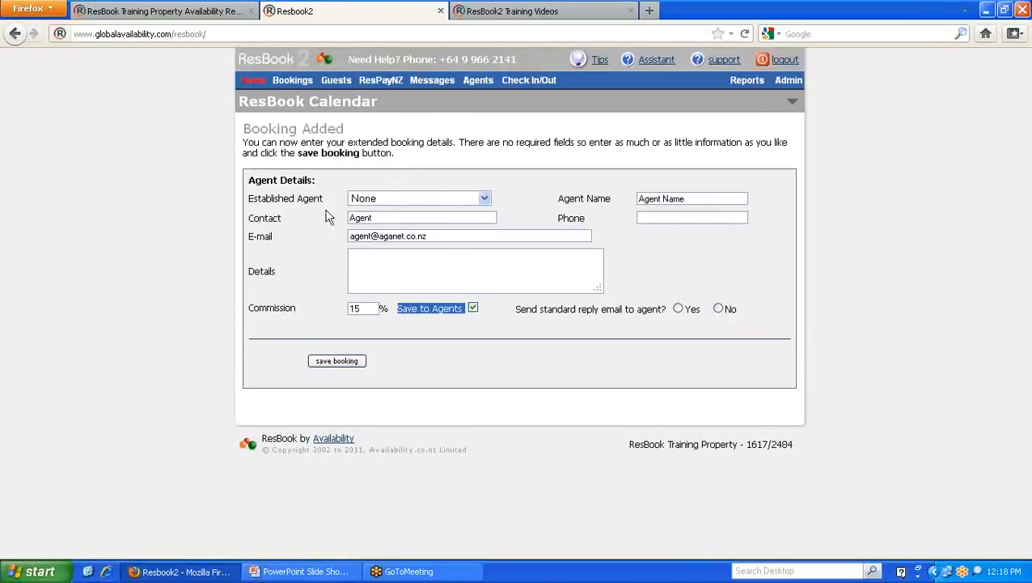
click(473, 316)
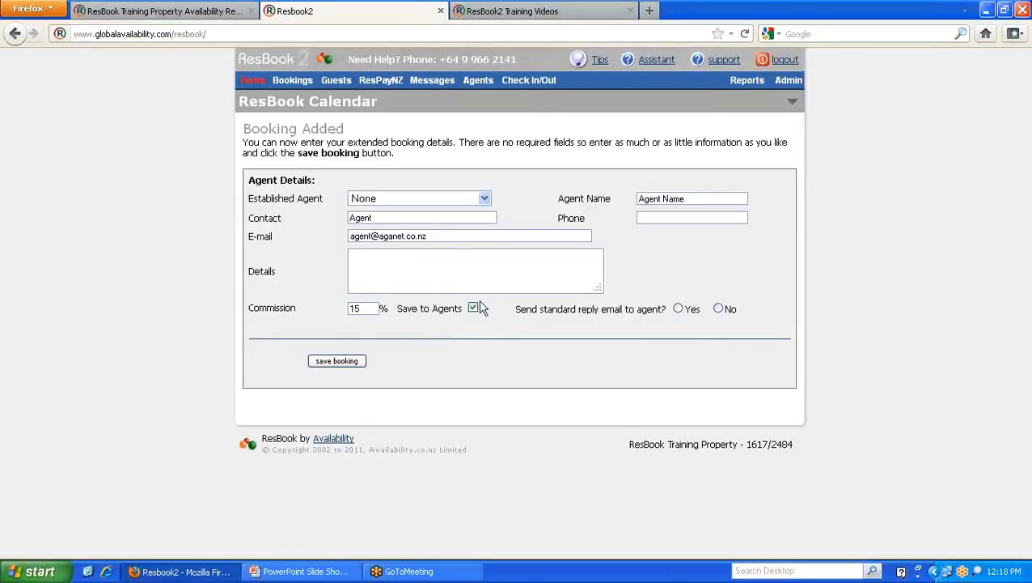
- Choose Green Travel, untick Save to Agents, select Yes for the standard reply e-mail, and save
click(484, 198)
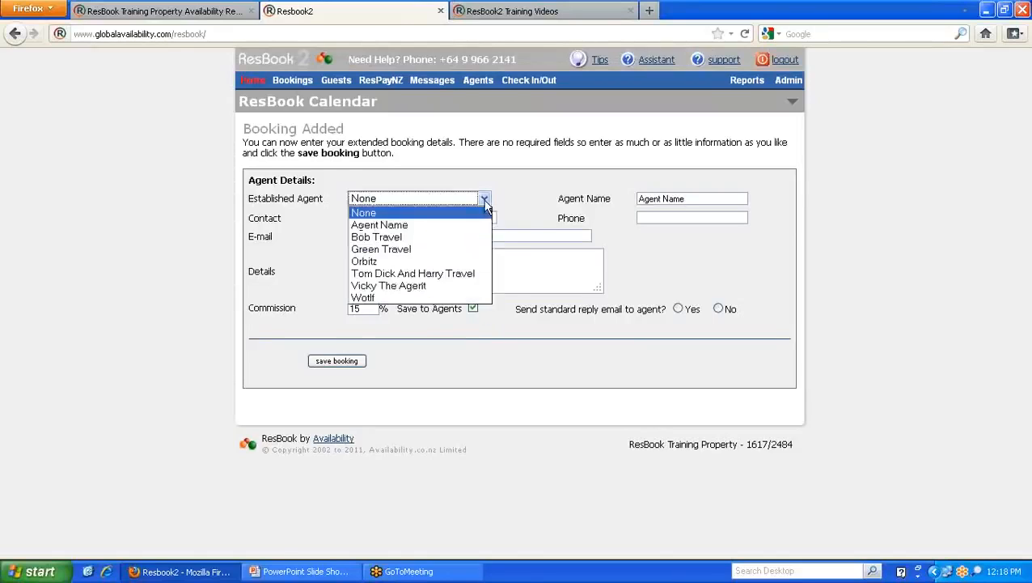
click(405, 252)
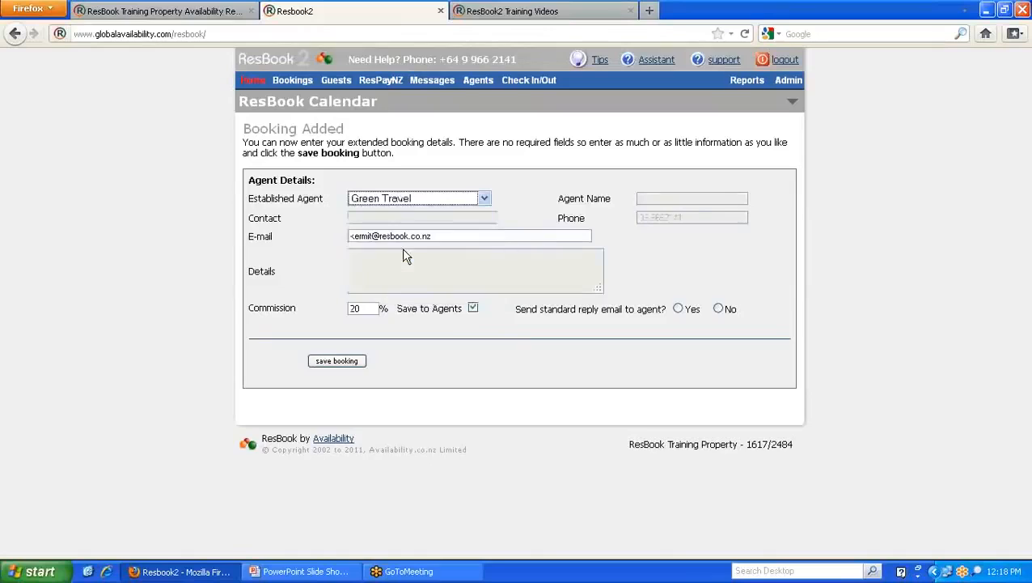
click(471, 308)
click(678, 309)
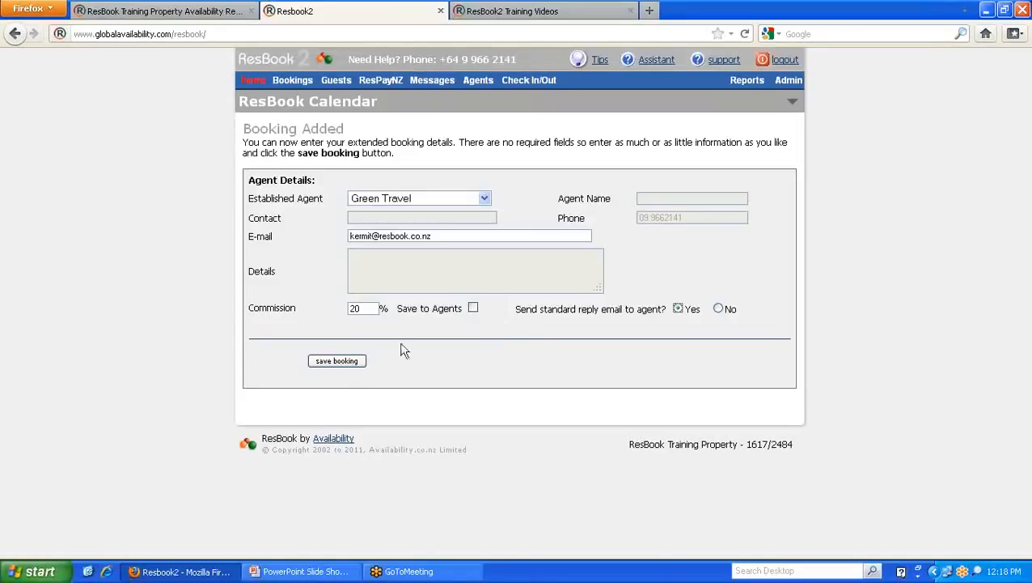
click(344, 366)
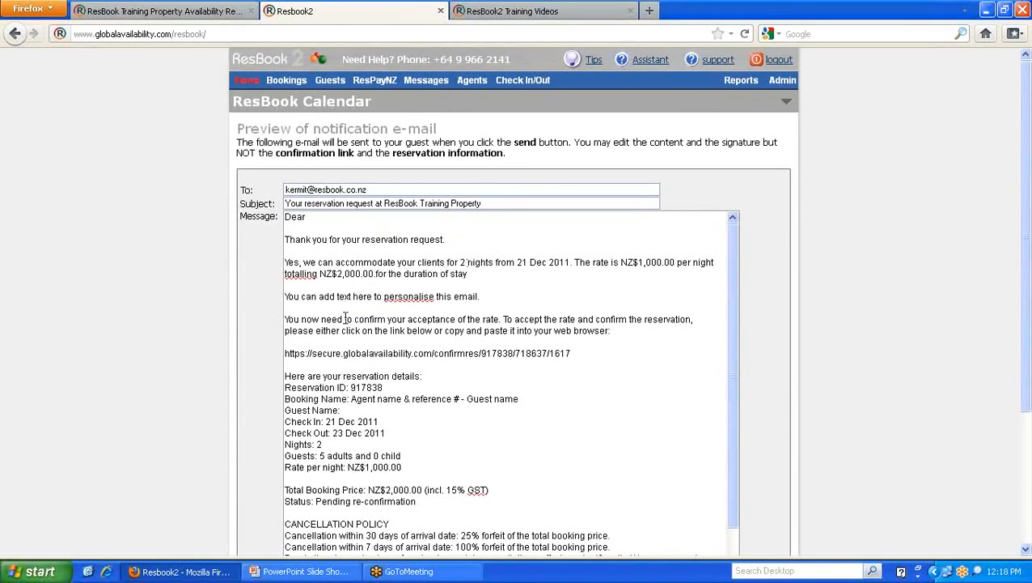
- Review the preview's confirmation link, then send the reservation notification e-mail
click(579, 353)
drag(579, 353, 288, 350)
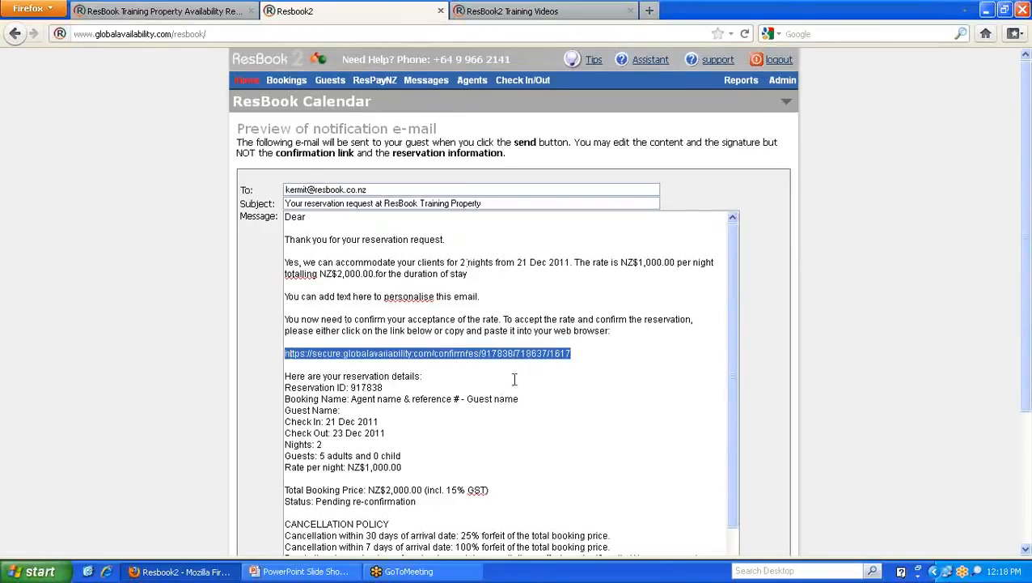
click(483, 374)
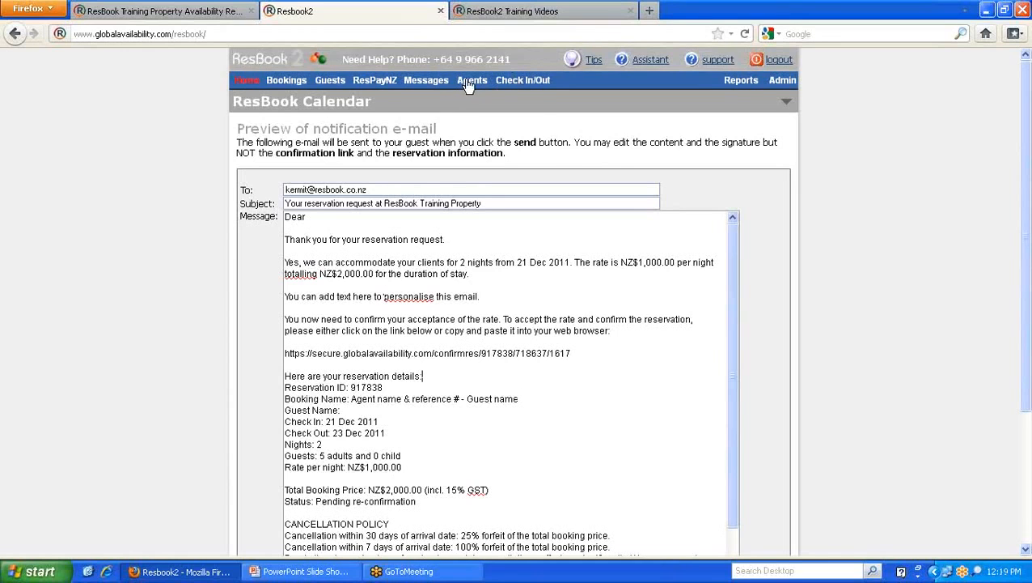
scroll(463, 328, down, 1)
scroll(441, 370, down, 2)
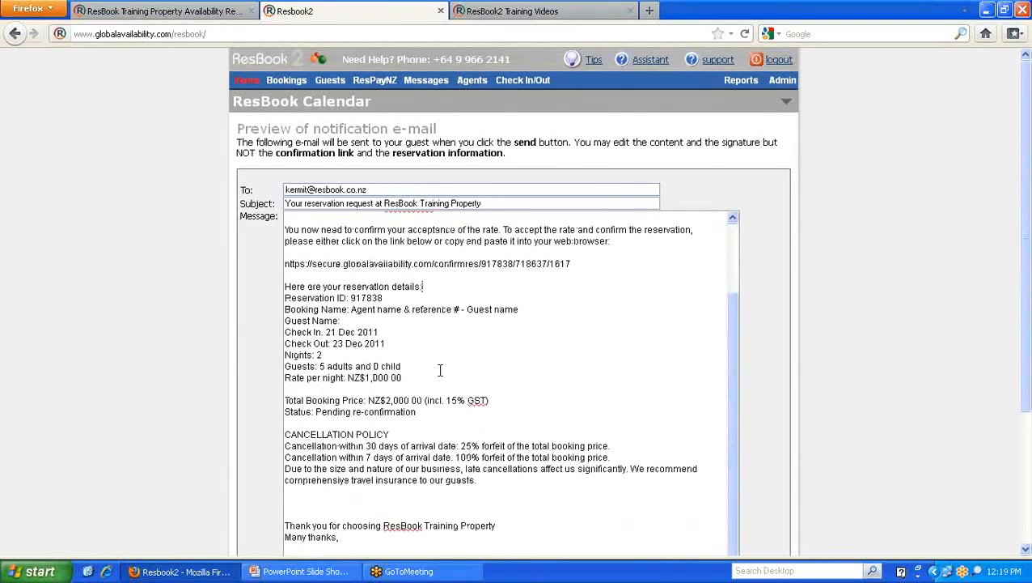
scroll(209, 373, down, 3)
click(254, 469)
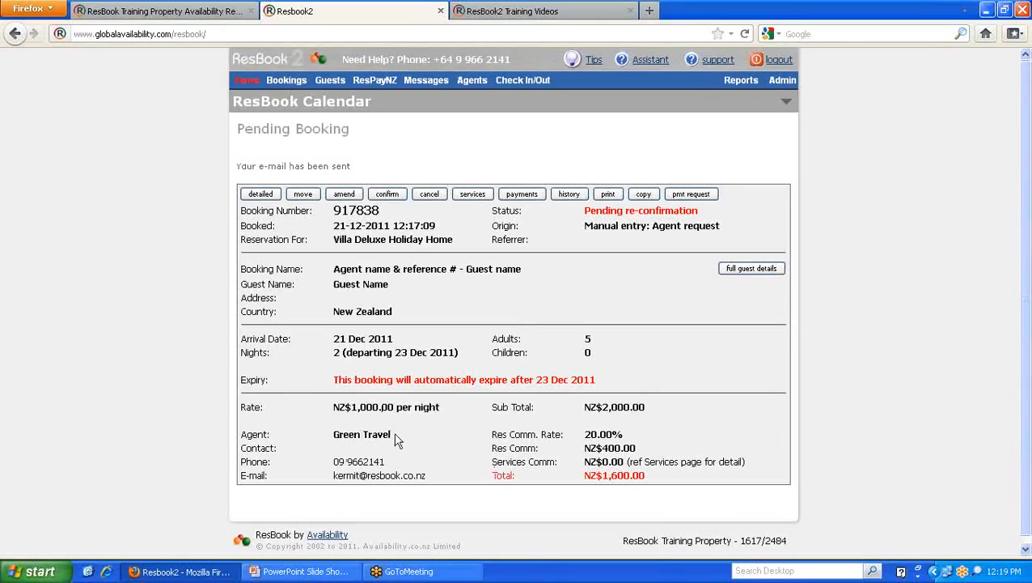
- Review the pending booking's agent commission details and NZ$1,600.00 total
drag(394, 433, 292, 444)
click(344, 435)
drag(648, 475, 564, 478)
click(573, 197)
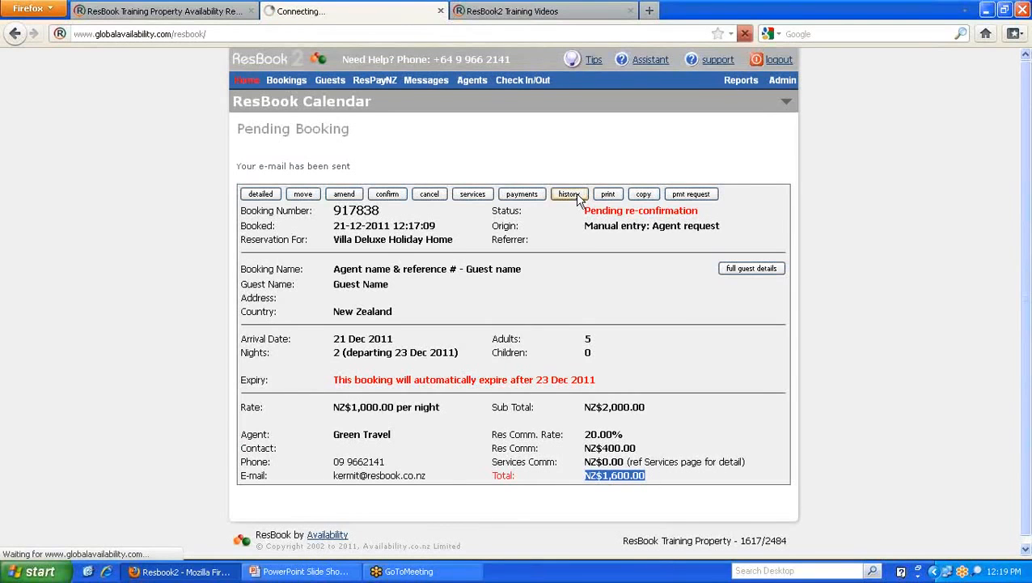
scroll(558, 226, down, 2)
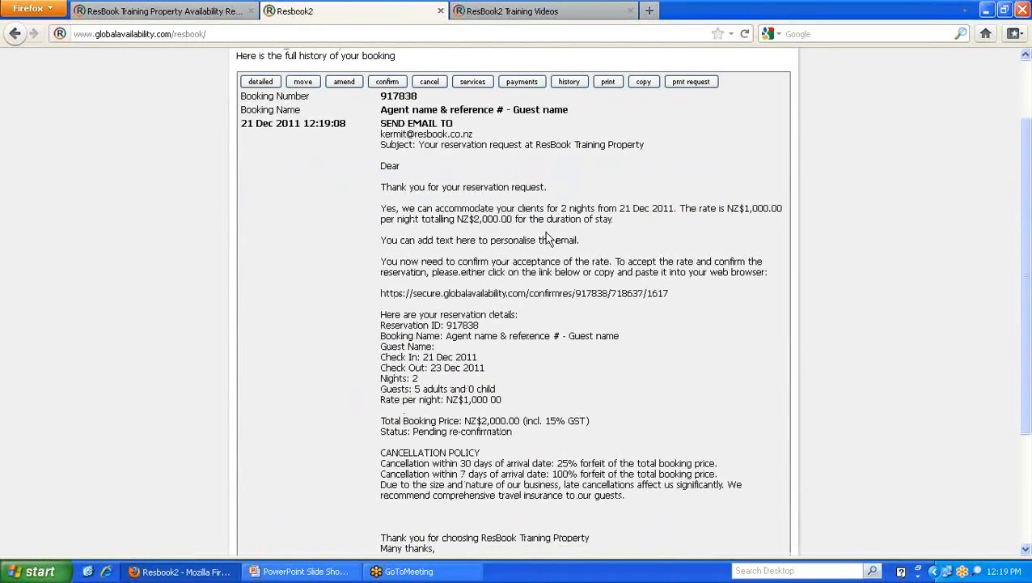
drag(504, 401, 380, 123)
scroll(377, 310, down, 4)
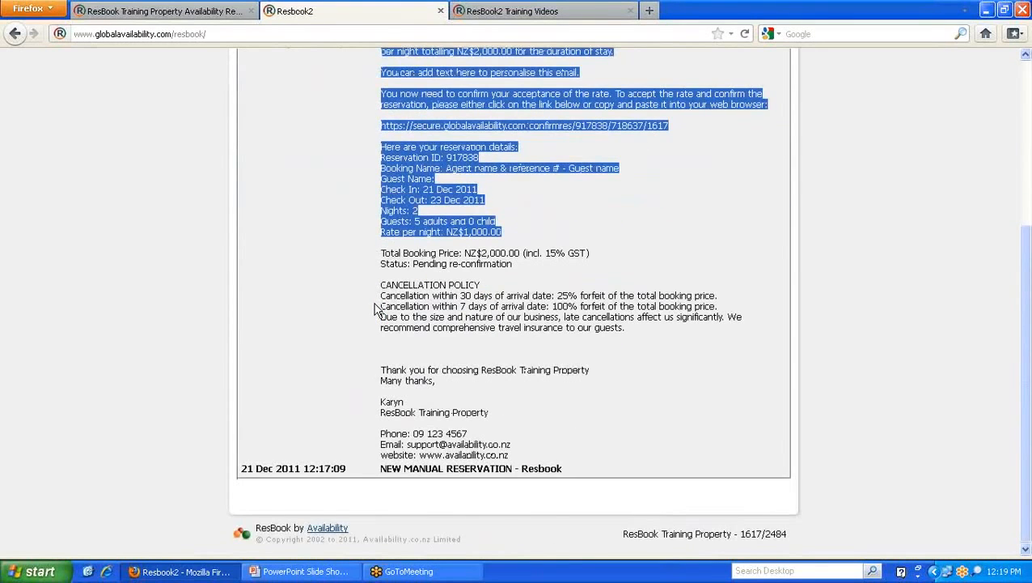
scroll(361, 296, up, 2)
scroll(361, 296, up, 4)
click(362, 298)
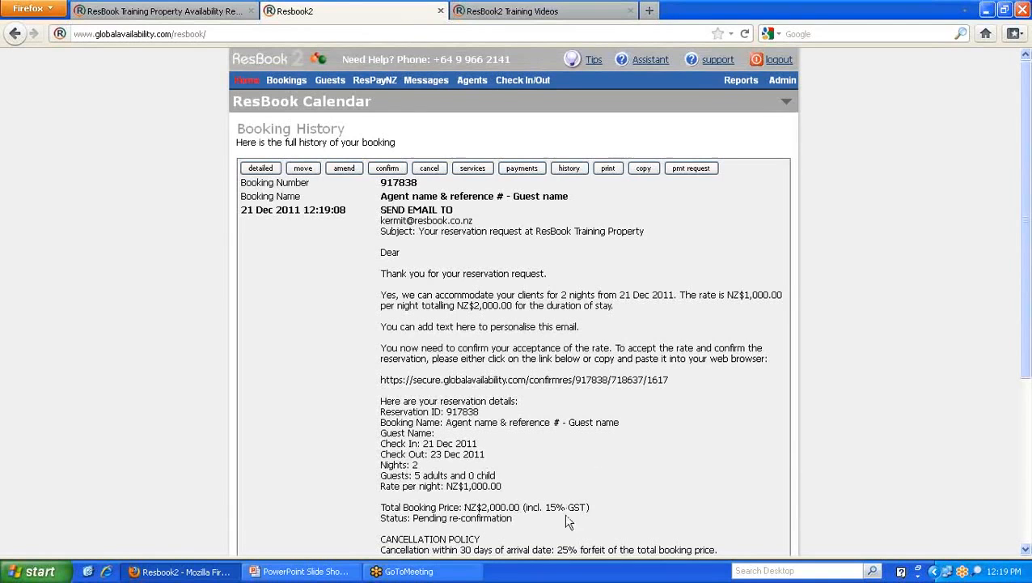
scroll(582, 486, down, 2)
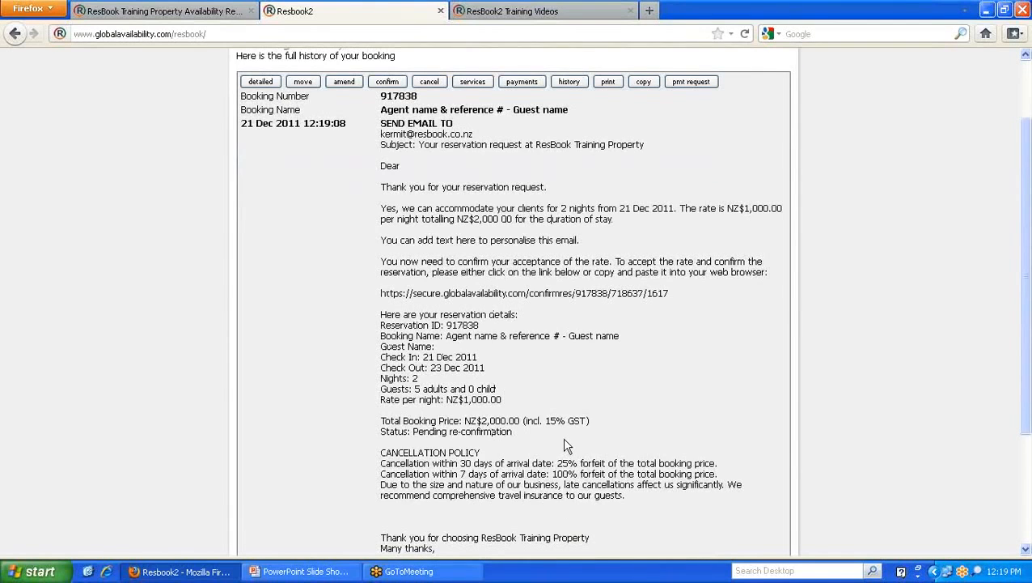
scroll(567, 444, up, 2)
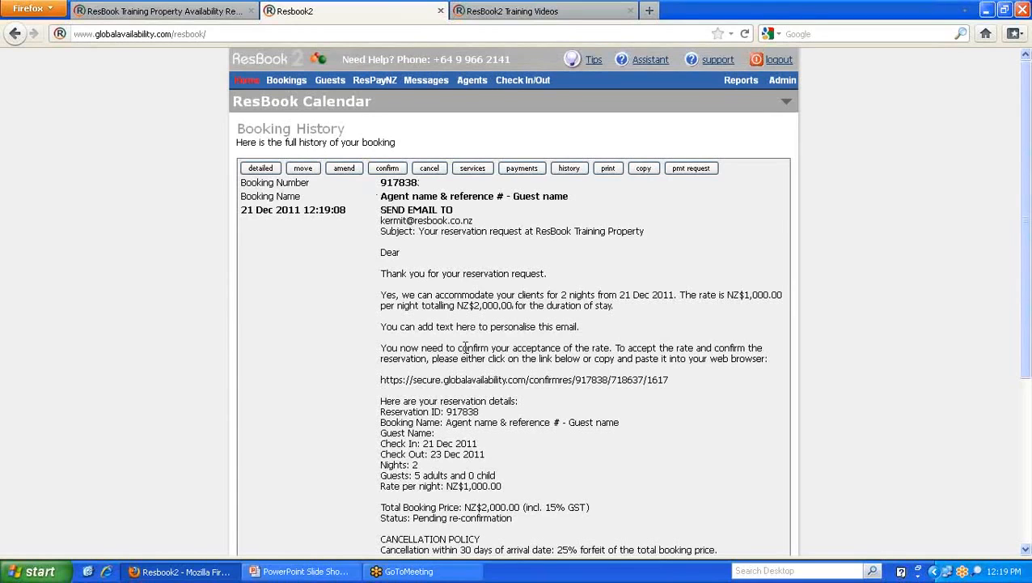
- Confirm booking 917838 at the quoted rate and e-mail its confirmation to Green Travel
click(388, 169)
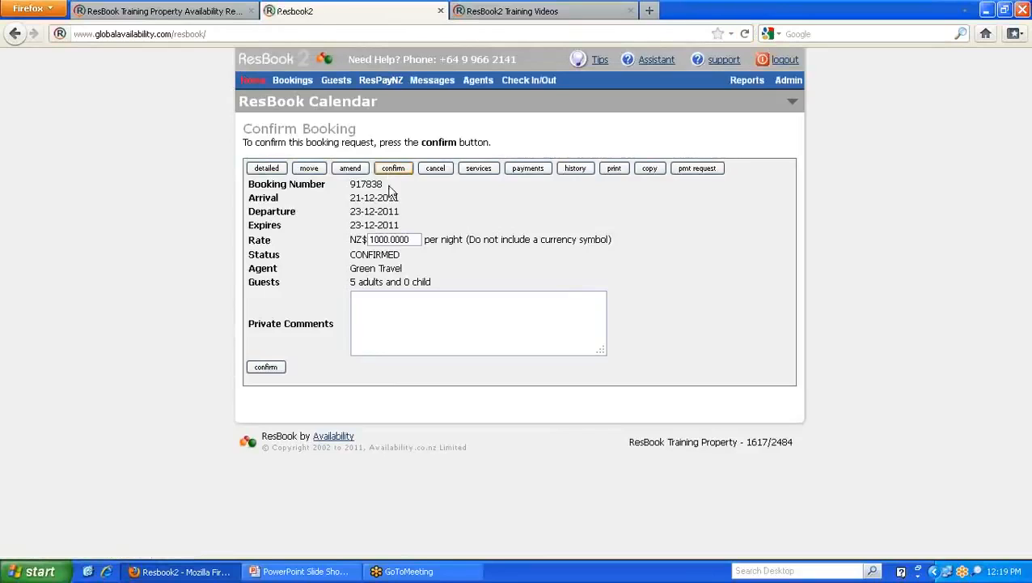
click(272, 367)
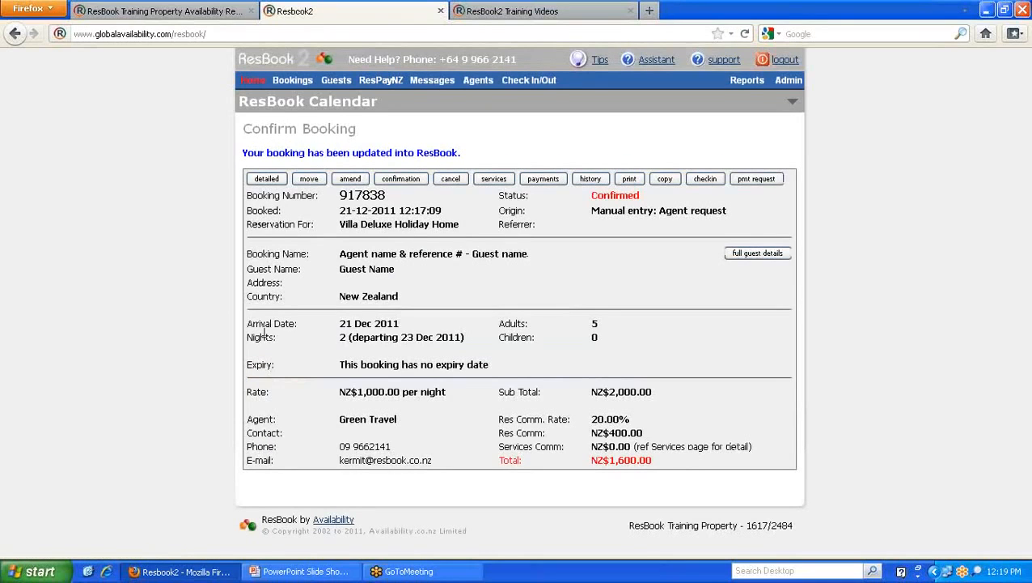
click(403, 180)
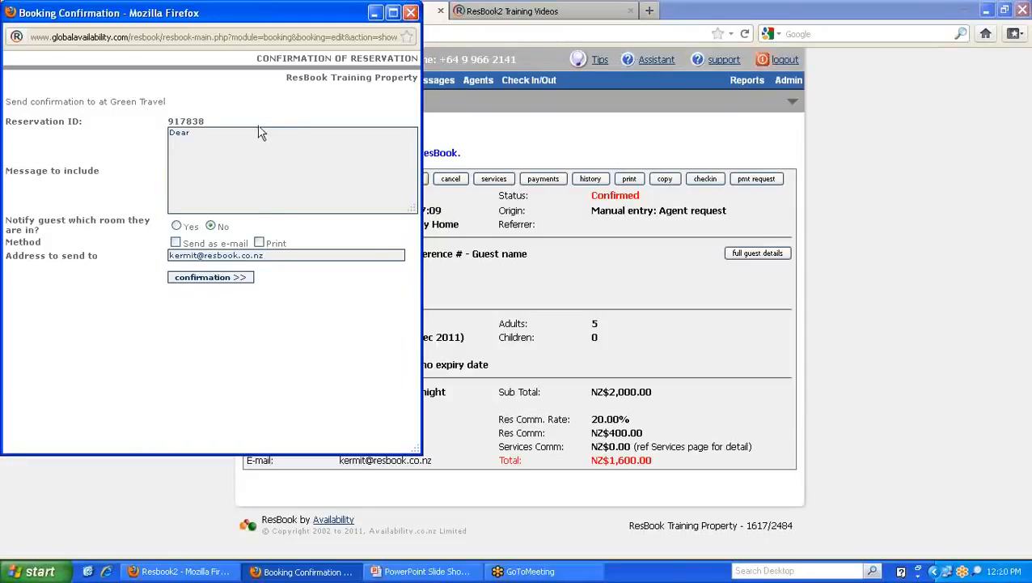
click(177, 244)
click(211, 279)
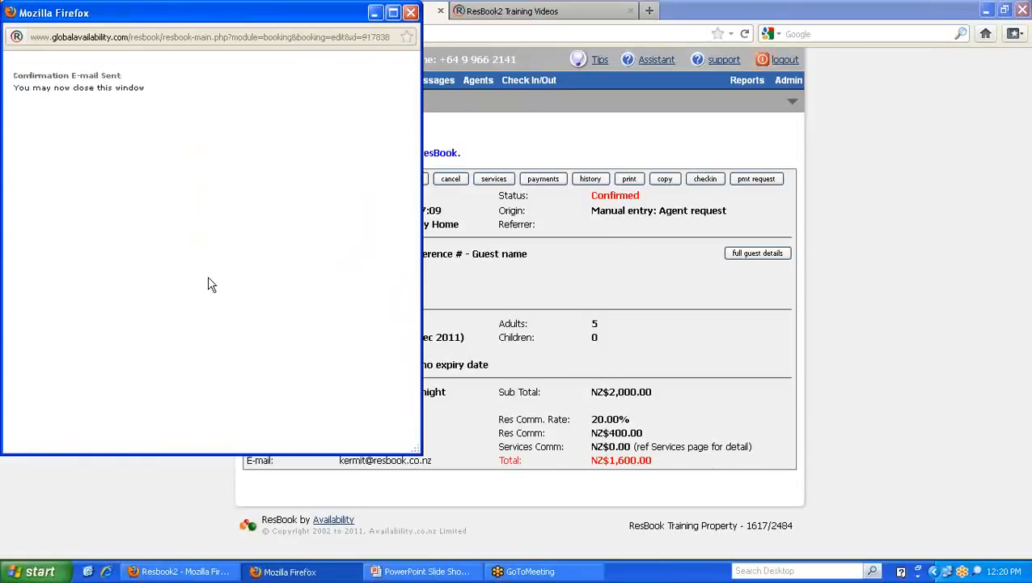
- Review booking 917838's history, including the Confirmation of Reservation letter sent 21 Dec 2011
click(411, 12)
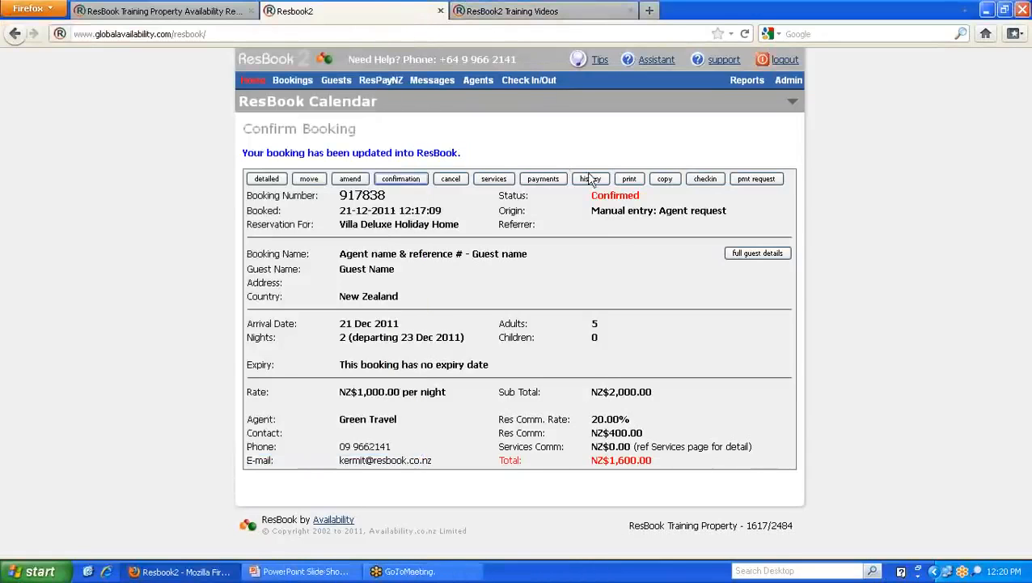
click(591, 178)
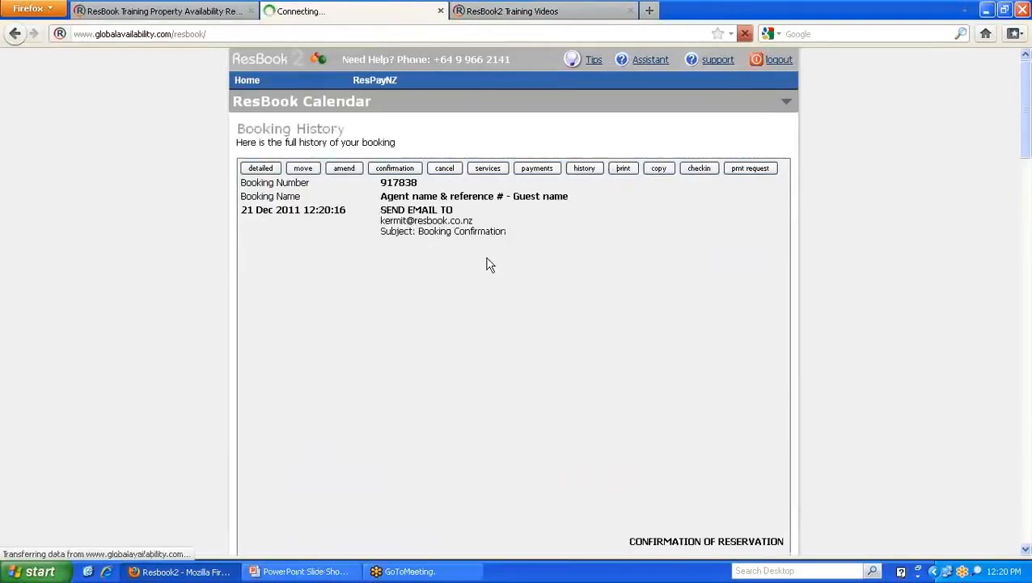
scroll(487, 264, down, 4)
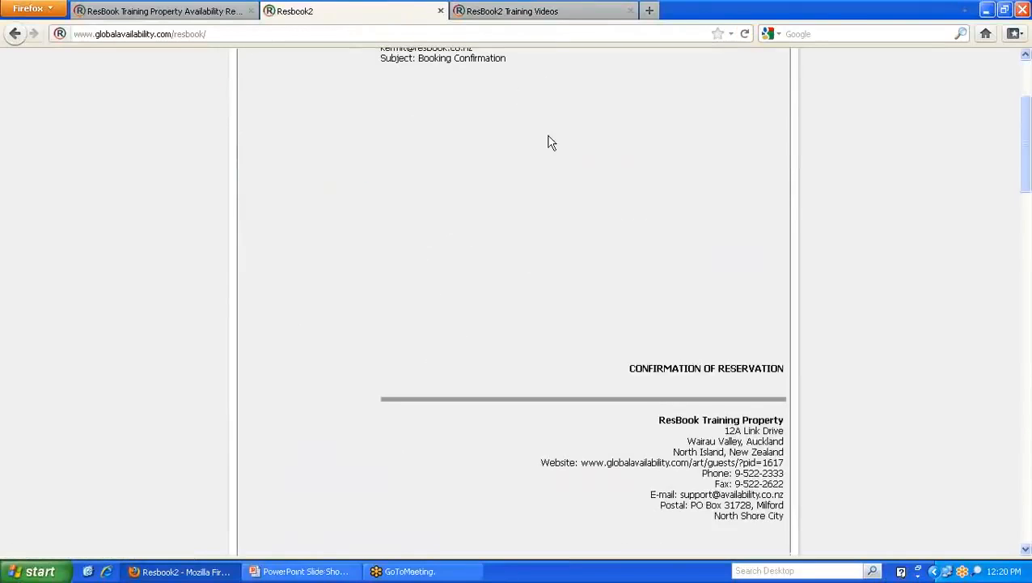
scroll(550, 142, up, 2)
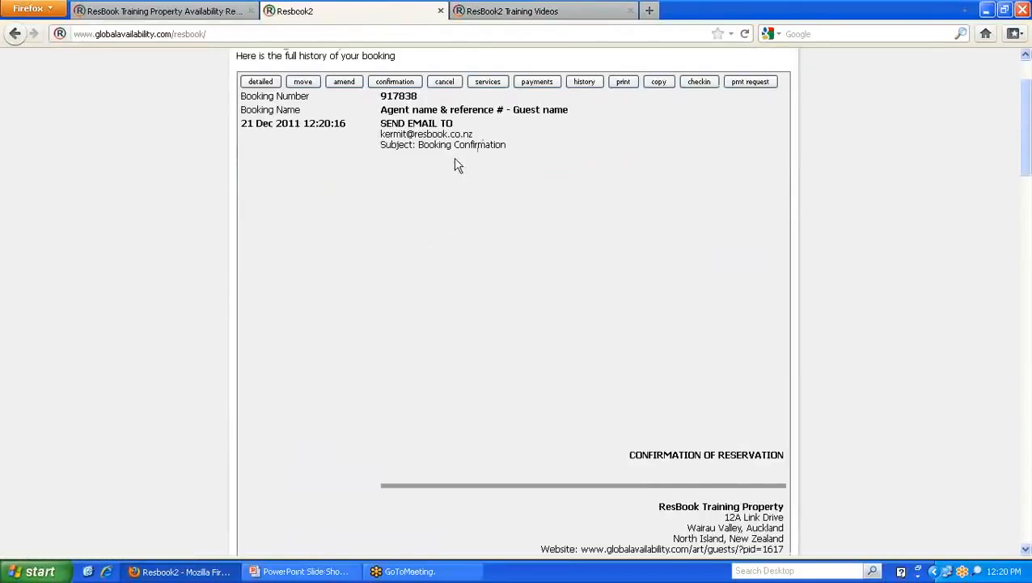
scroll(421, 393, down, 10)
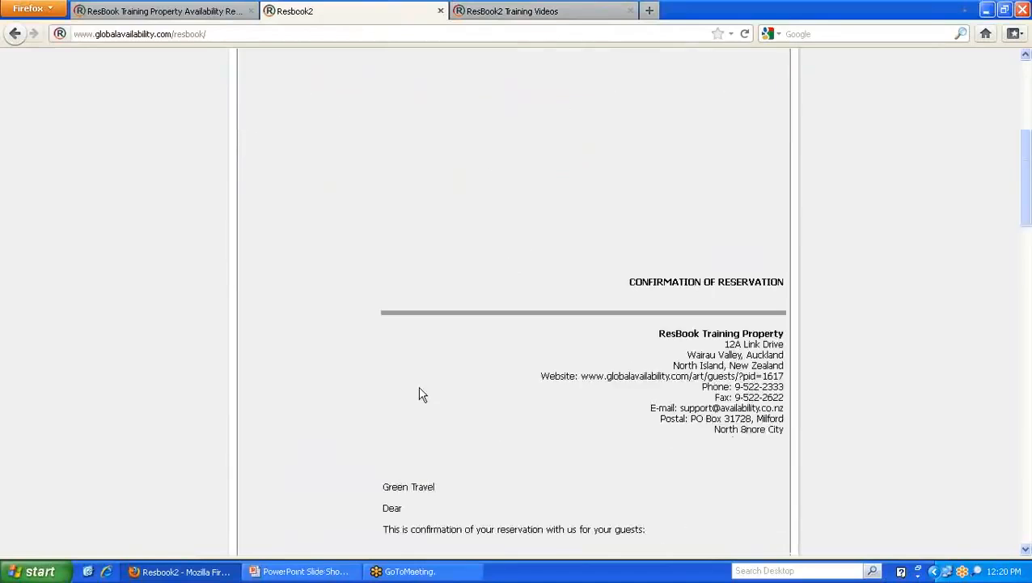
scroll(397, 348, up, 3)
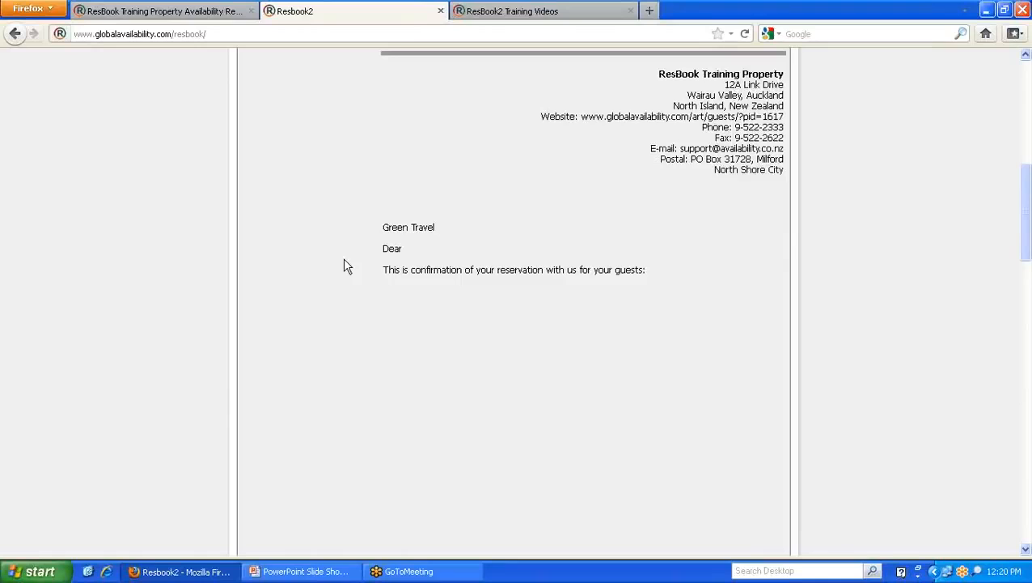
drag(441, 229, 380, 229)
scroll(374, 232, down, 2)
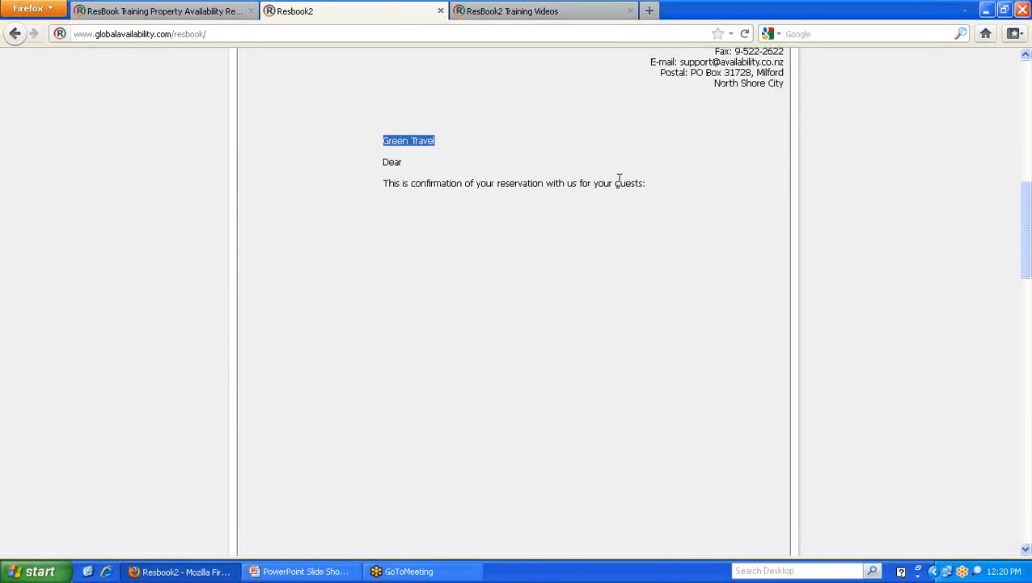
scroll(598, 190, down, 10)
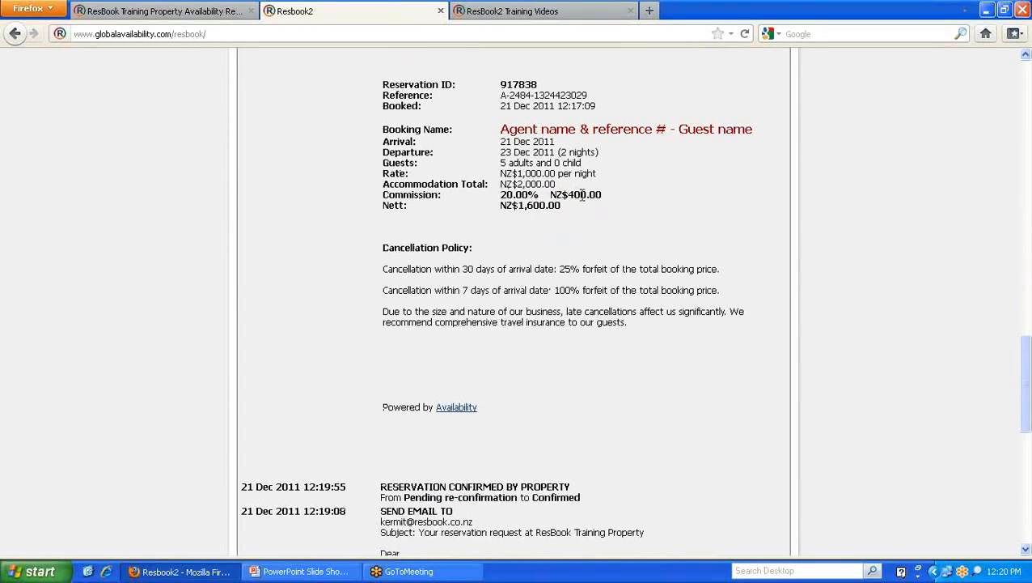
scroll(523, 383, up, 8)
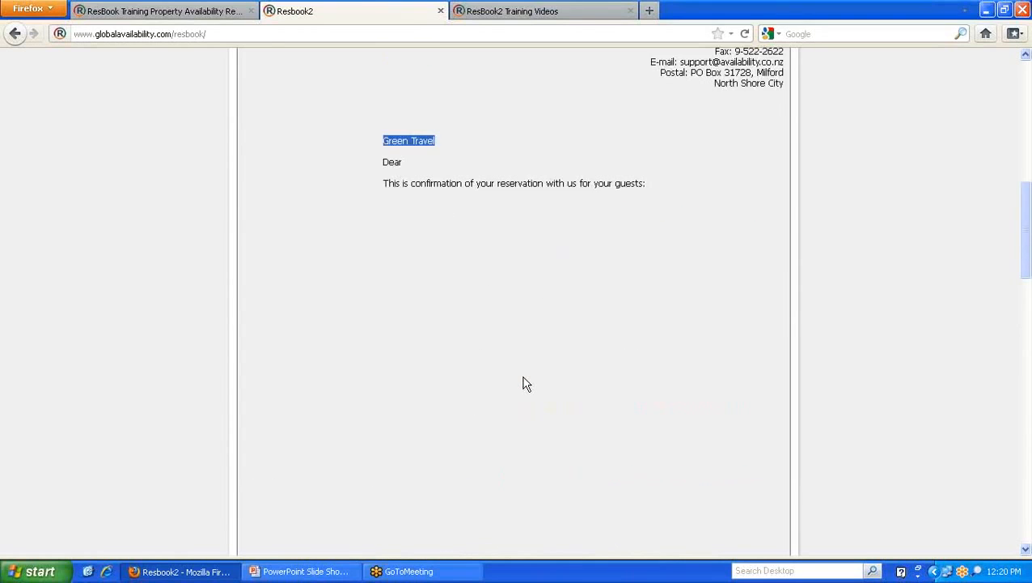
scroll(523, 383, up, 5)
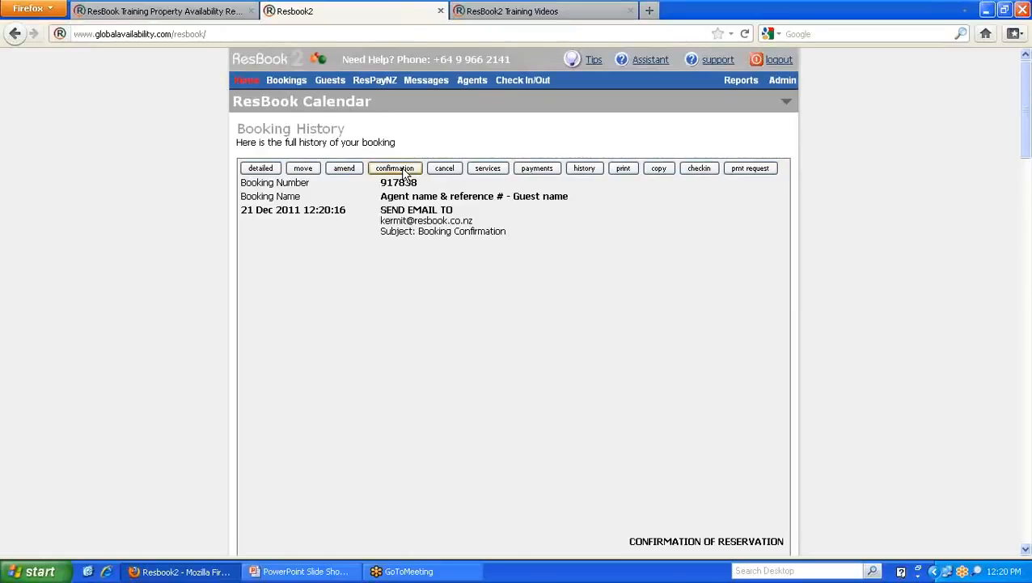
drag(422, 186, 381, 182)
right_click(384, 183)
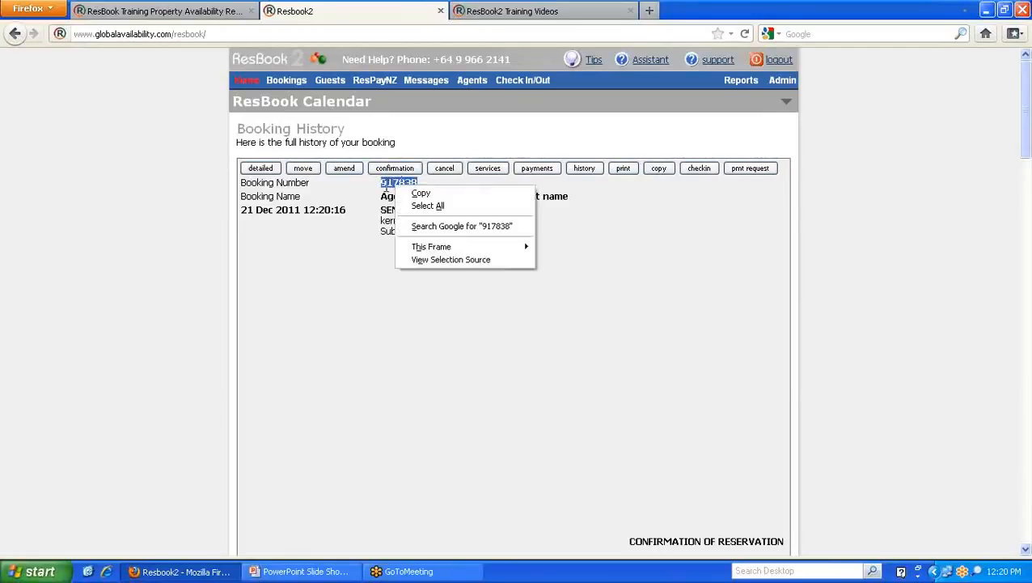
click(415, 193)
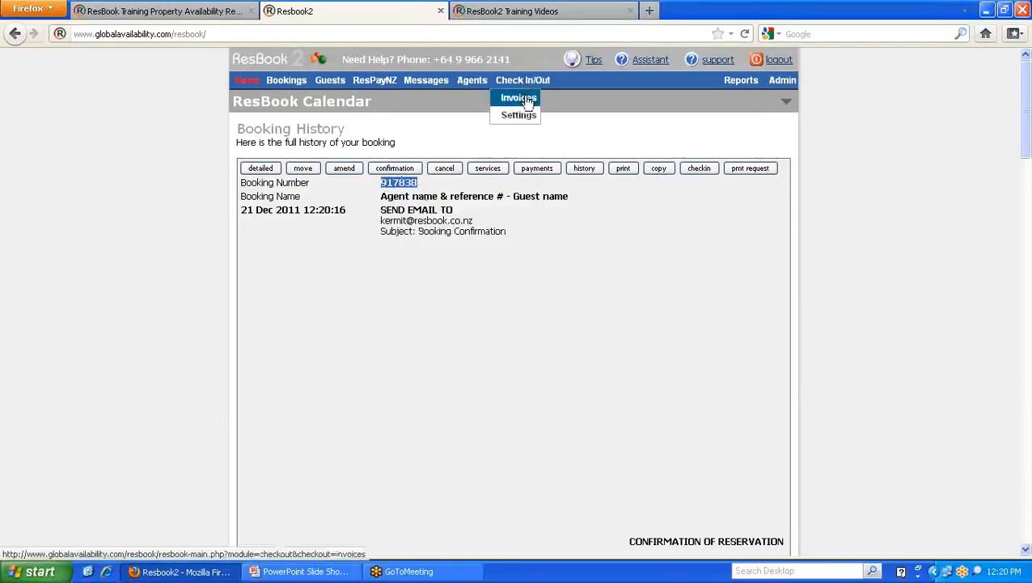
- Go to Guest Invoices and bring up paste options in the new-invoice booking number field
click(522, 98)
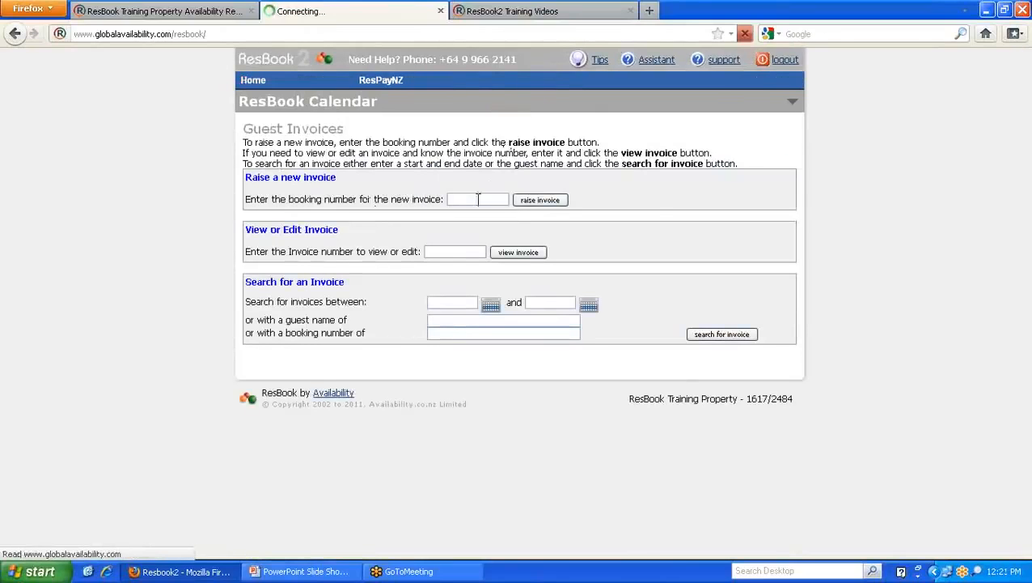
click(472, 199)
right_click(476, 201)
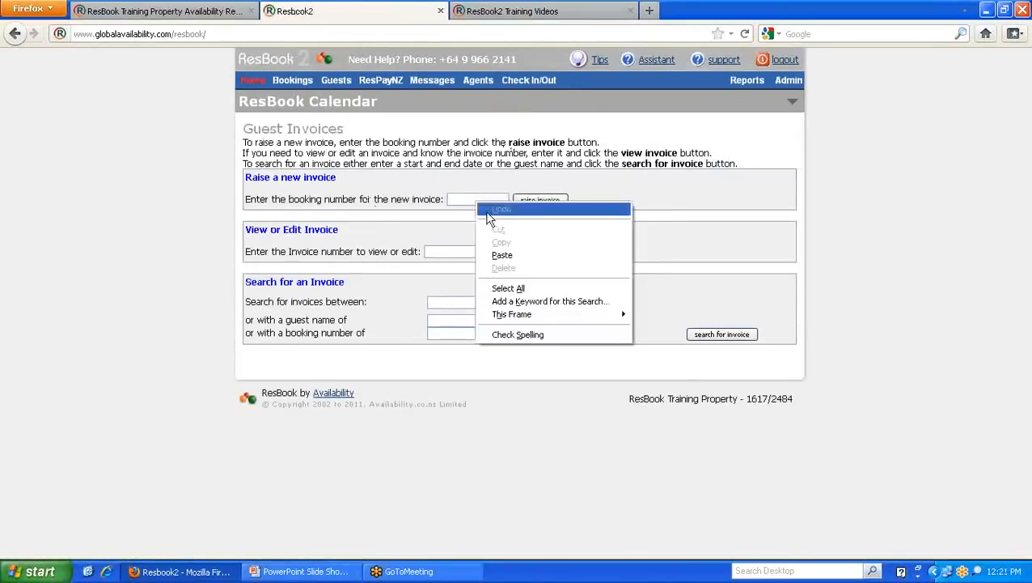
- Paste 917838 and raise invoice 143, billed to Green Travel for NZ$1,600.00
click(502, 254)
click(539, 200)
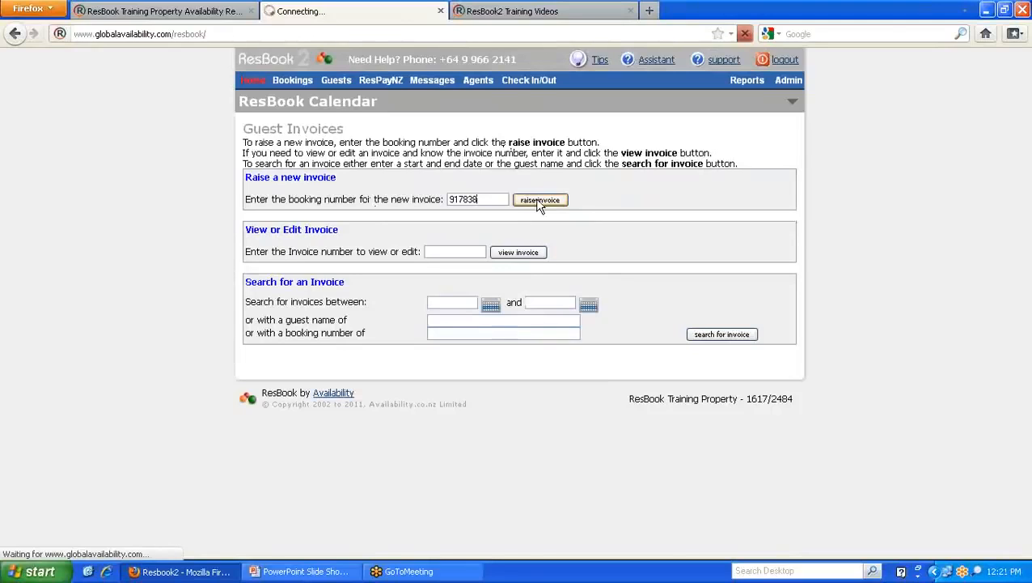
mouse_move(528, 81)
click(526, 98)
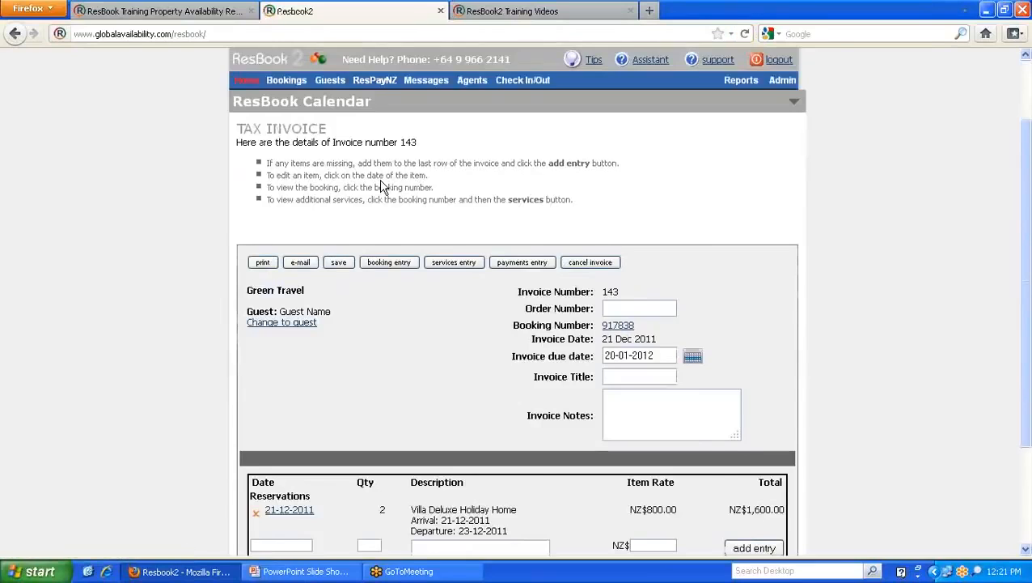
scroll(384, 186, down, 2)
drag(309, 203, 248, 205)
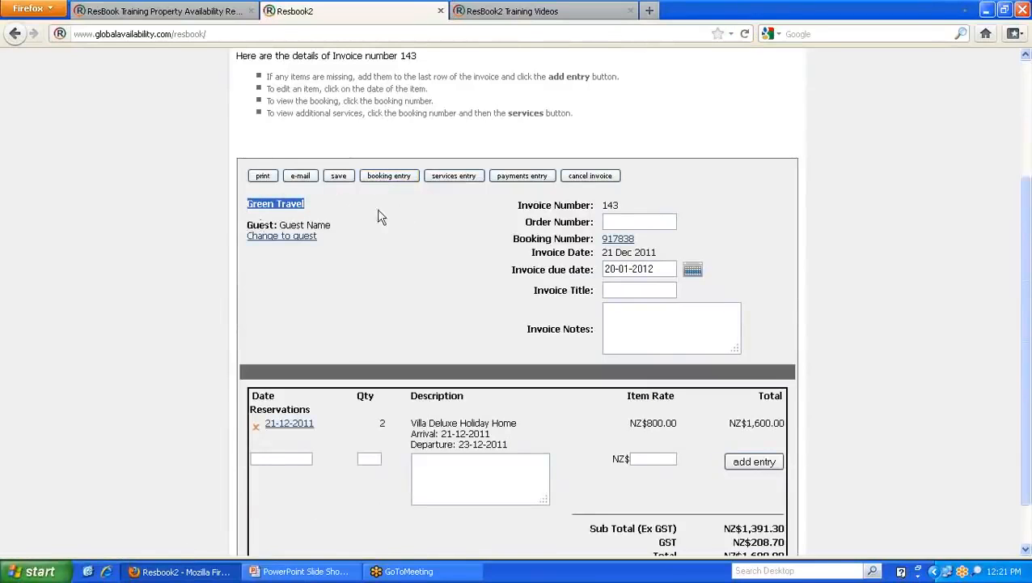
scroll(377, 212, down, 3)
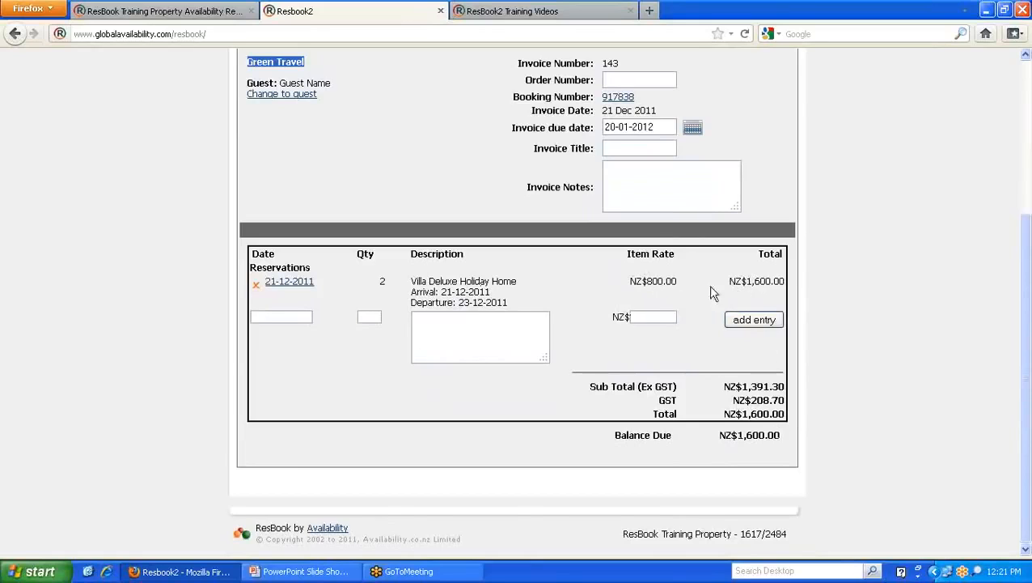
scroll(562, 336, up, 3)
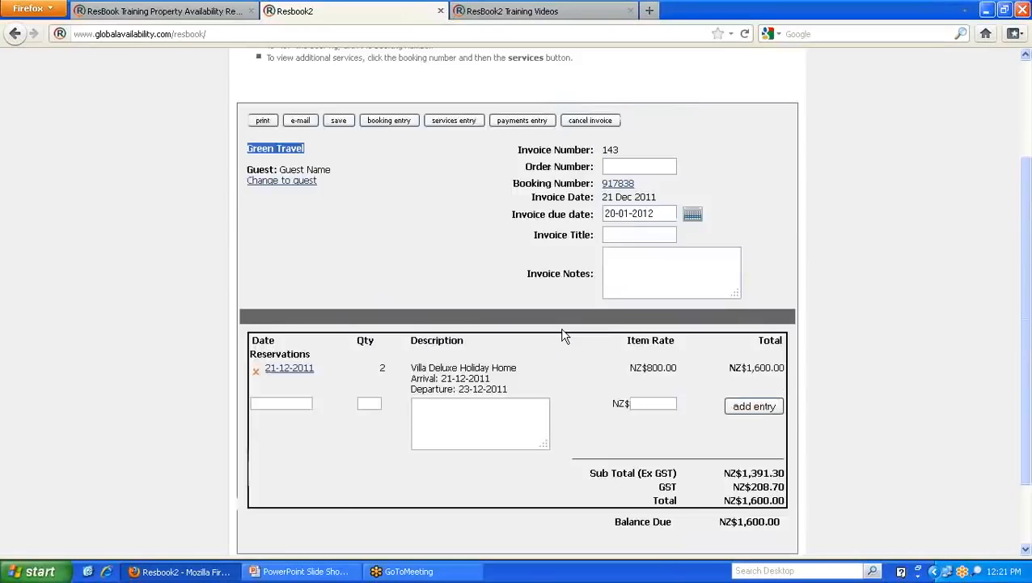
scroll(563, 336, down, 3)
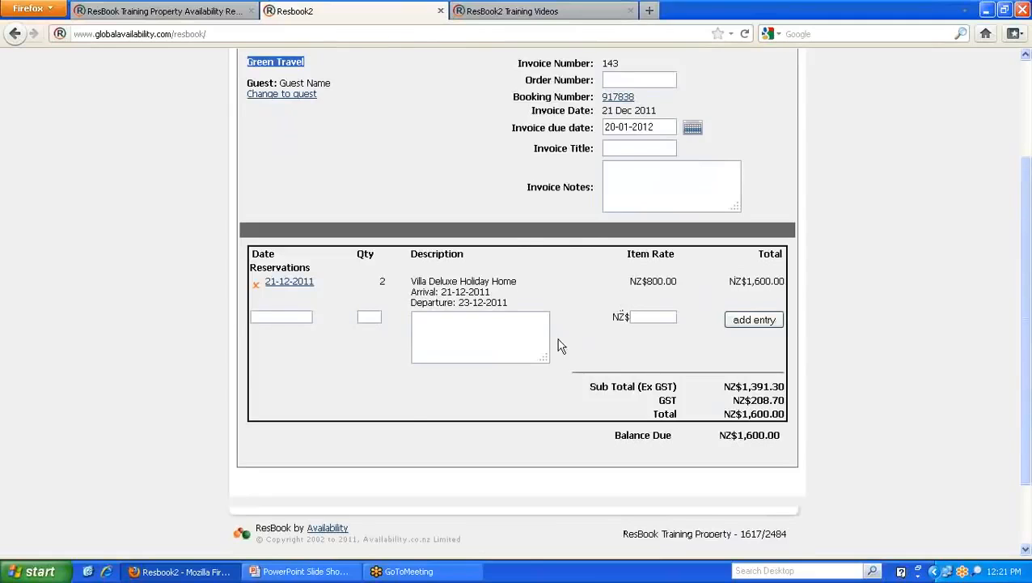
scroll(561, 345, up, 2)
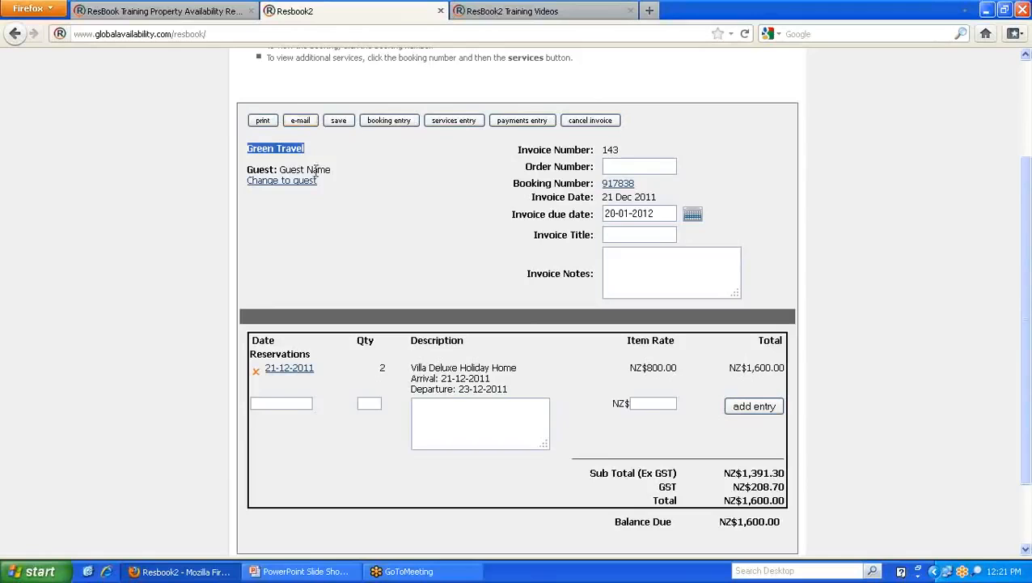
- Check in booking 917838 and open its tax invoice 144
click(622, 184)
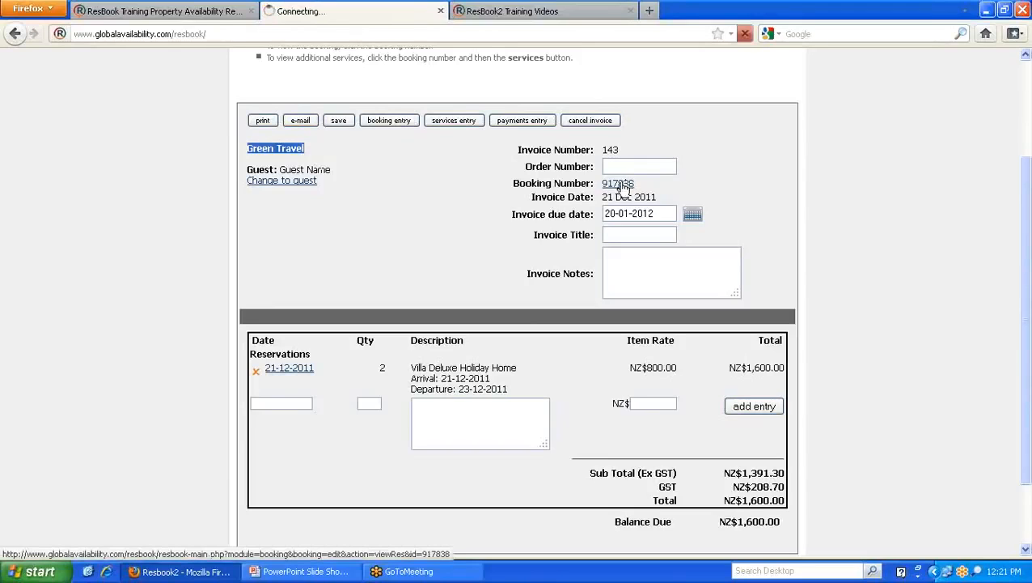
mouse_move(709, 162)
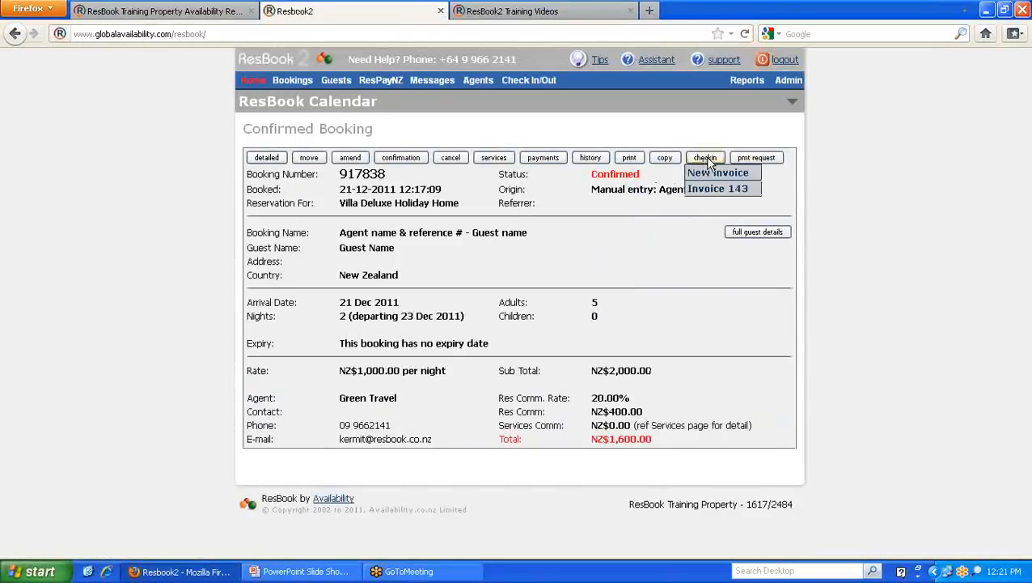
click(711, 163)
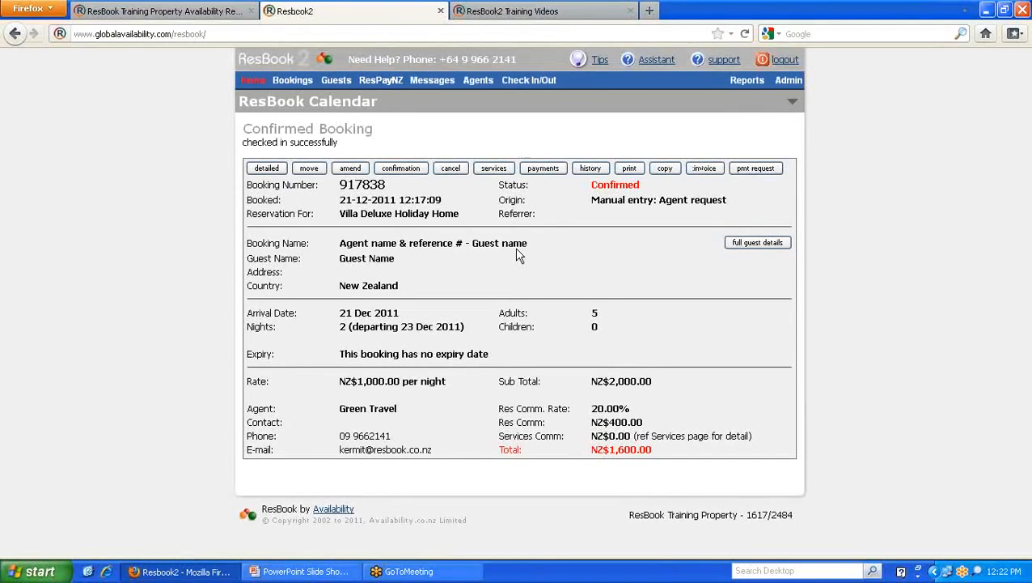
click(703, 168)
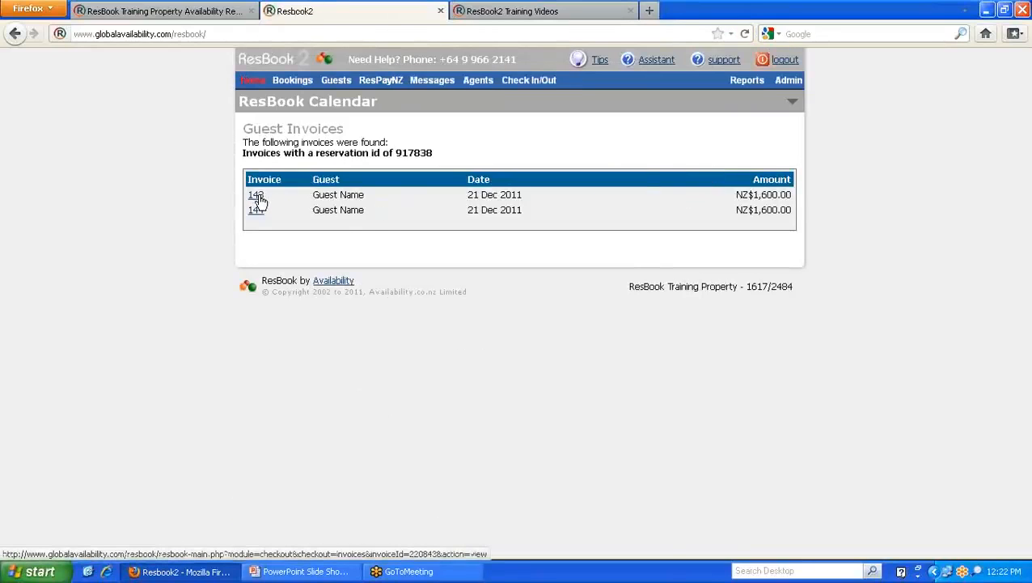
click(256, 212)
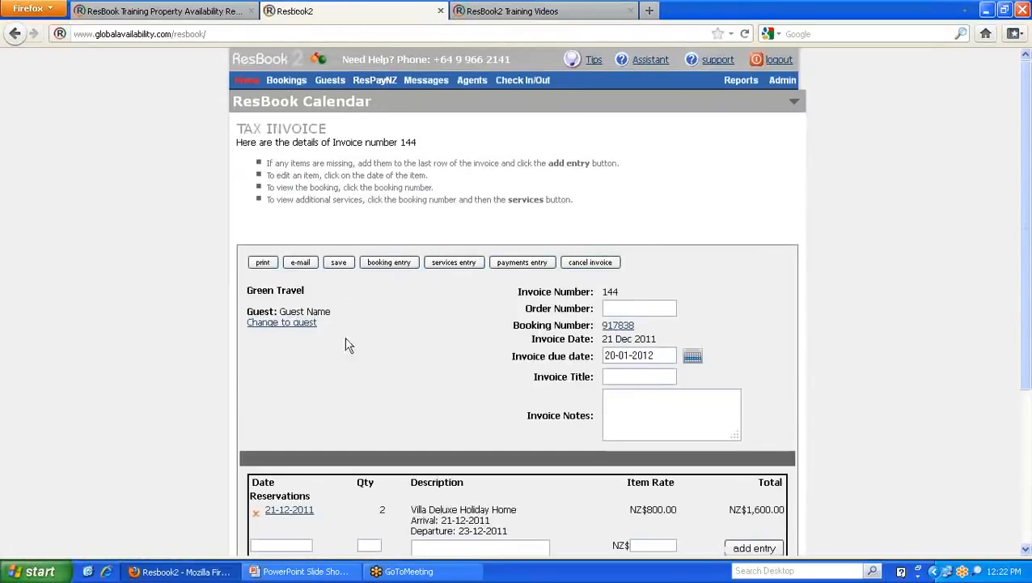
- Bill invoice 144 to the guest and delete its reservation line
scroll(444, 343, down, 2)
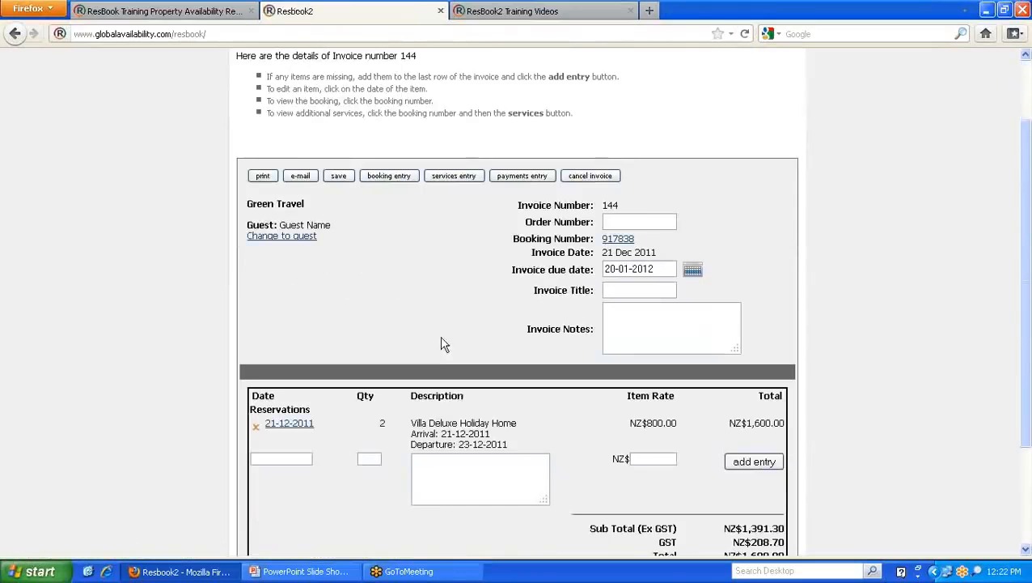
click(272, 237)
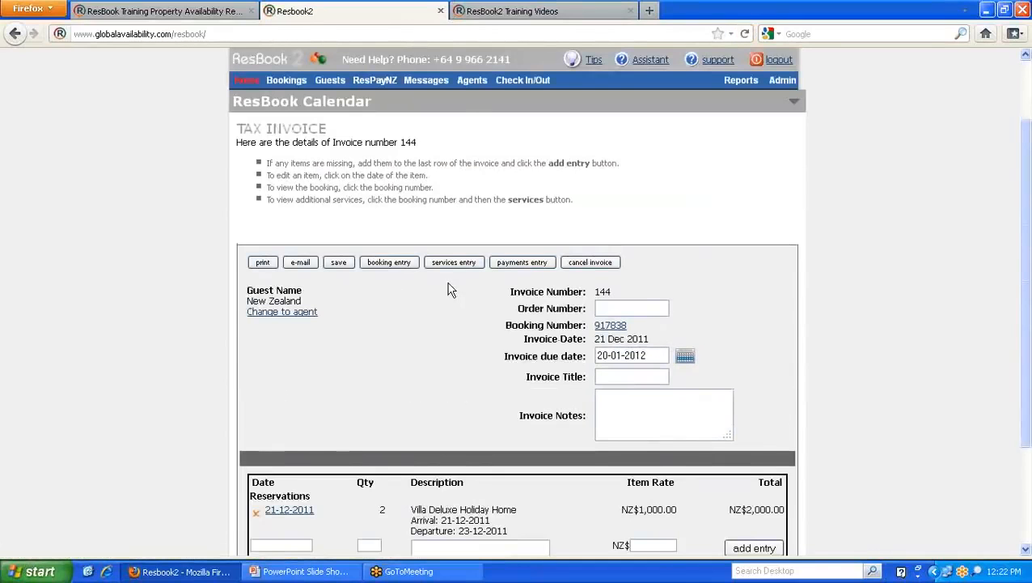
scroll(451, 290, down, 4)
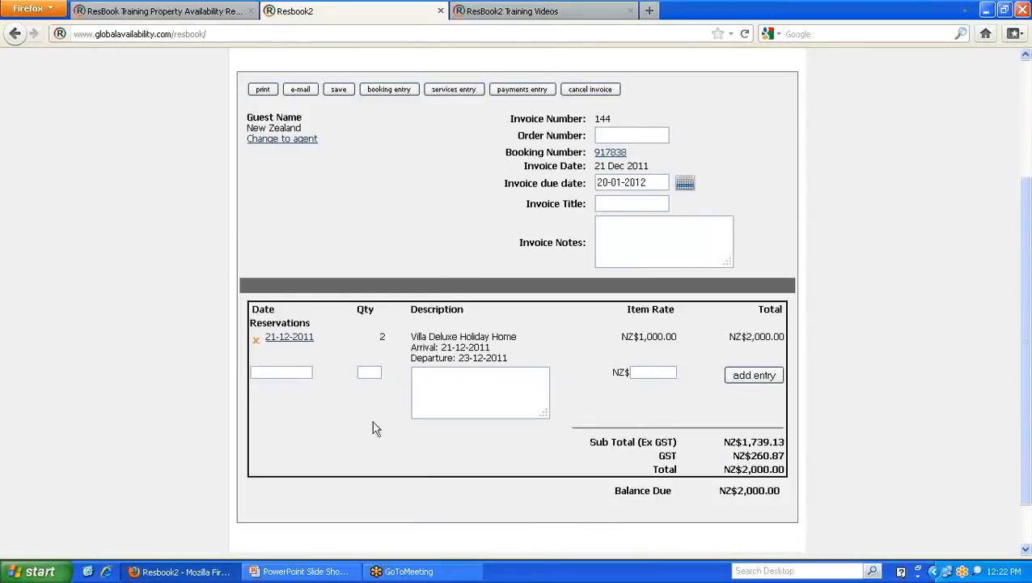
click(255, 343)
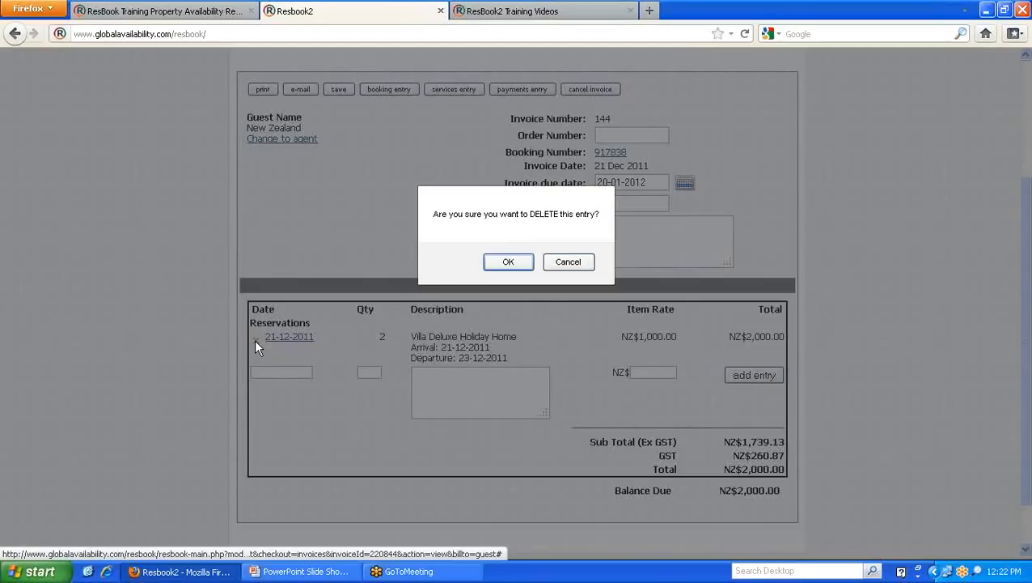
click(509, 269)
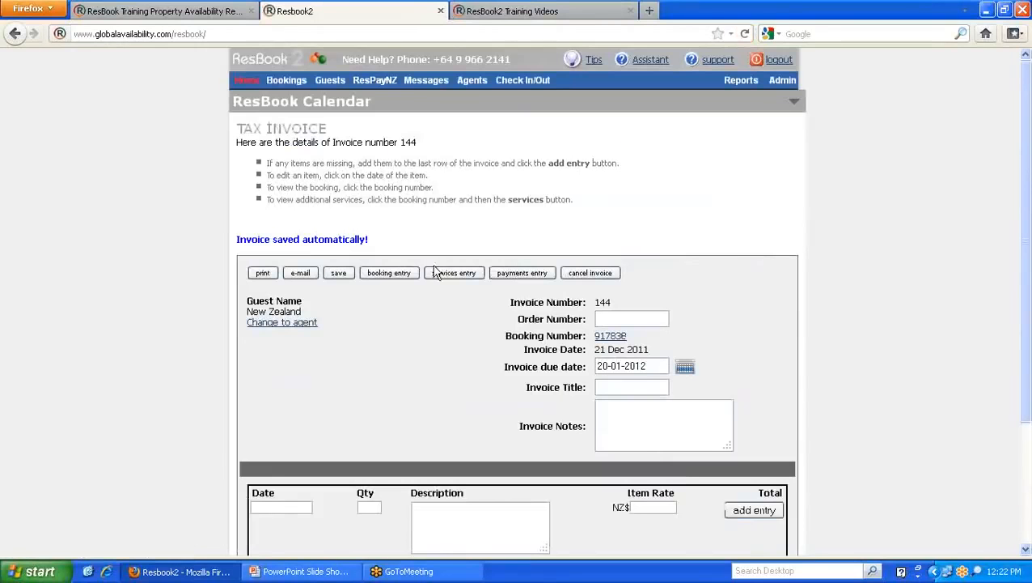
- Save invoice 144 and return to booking 917838
click(338, 273)
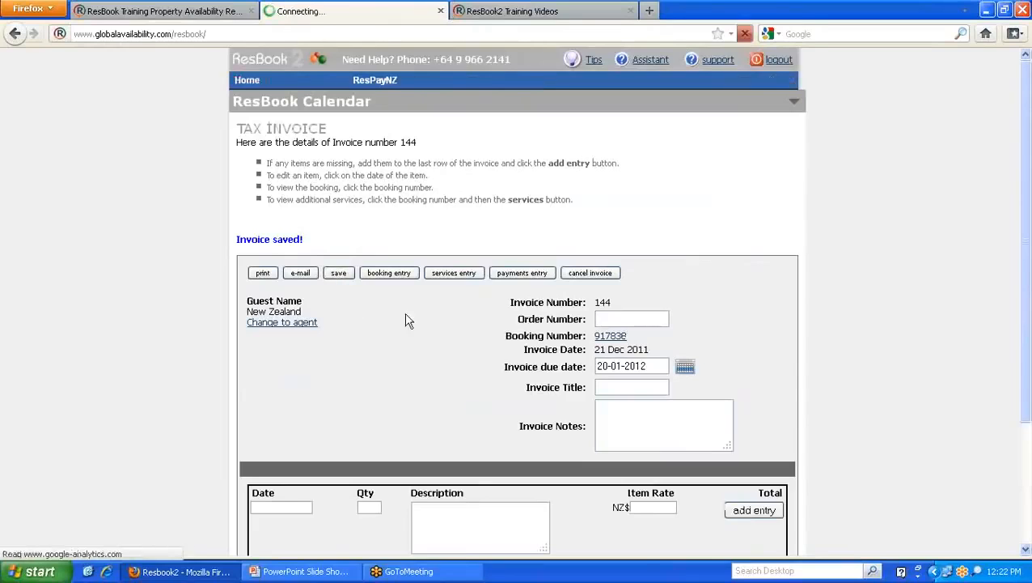
scroll(407, 319, down, 2)
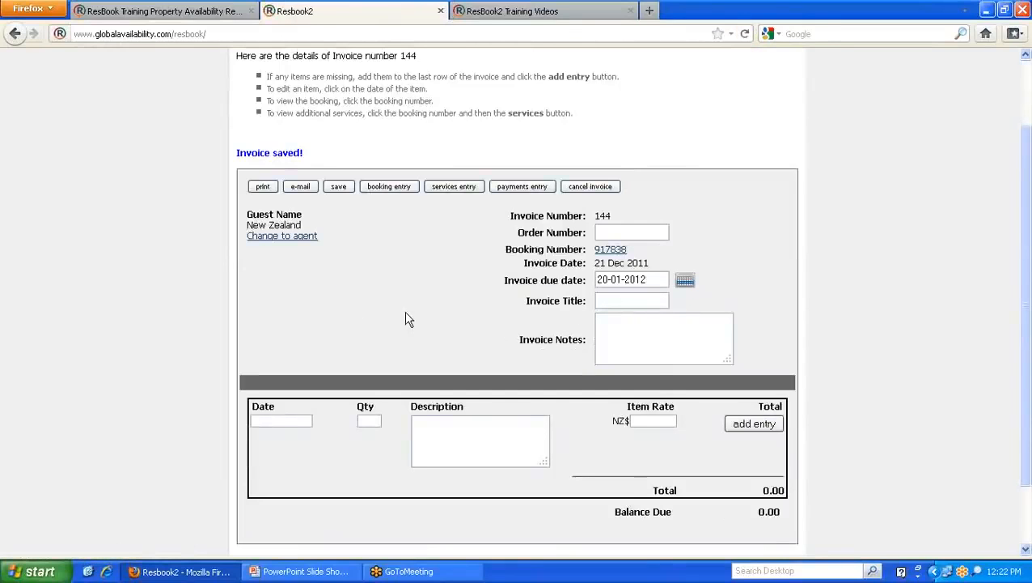
click(613, 251)
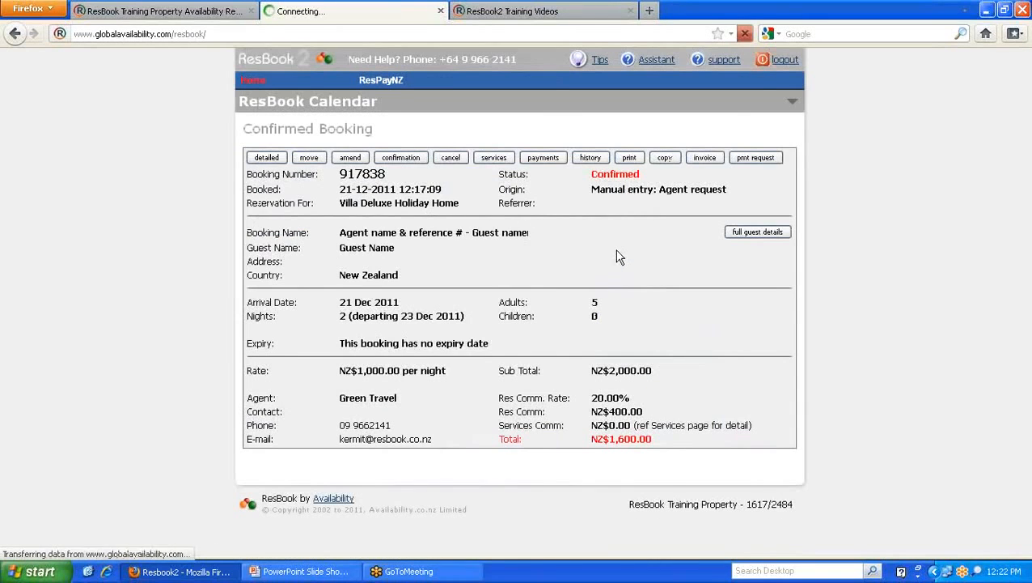
- Add a 2 × NZ$50 'services' charge with the commission cleared
click(507, 159)
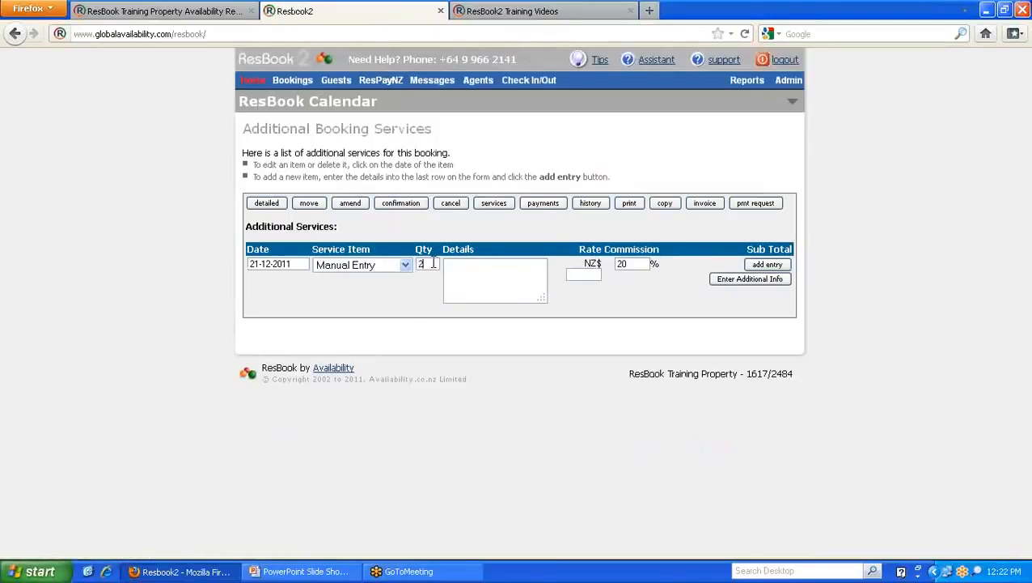
key(Tab)
text(s50)
key(Tab)
key(BackSpace)
click(767, 266)
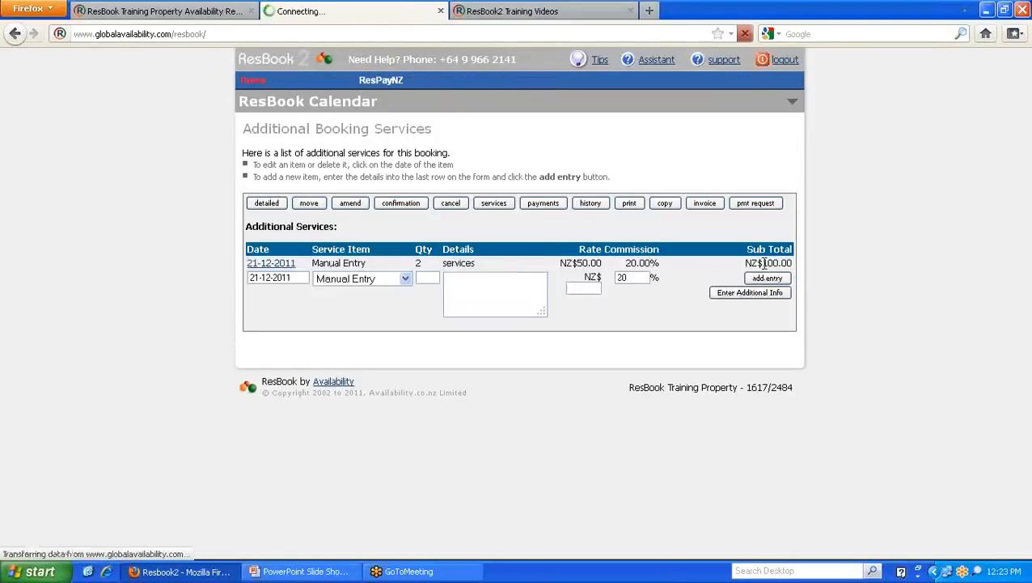
- Record a NZ$100 cash payment and list the booking's invoices
click(548, 203)
click(447, 267)
text(C)
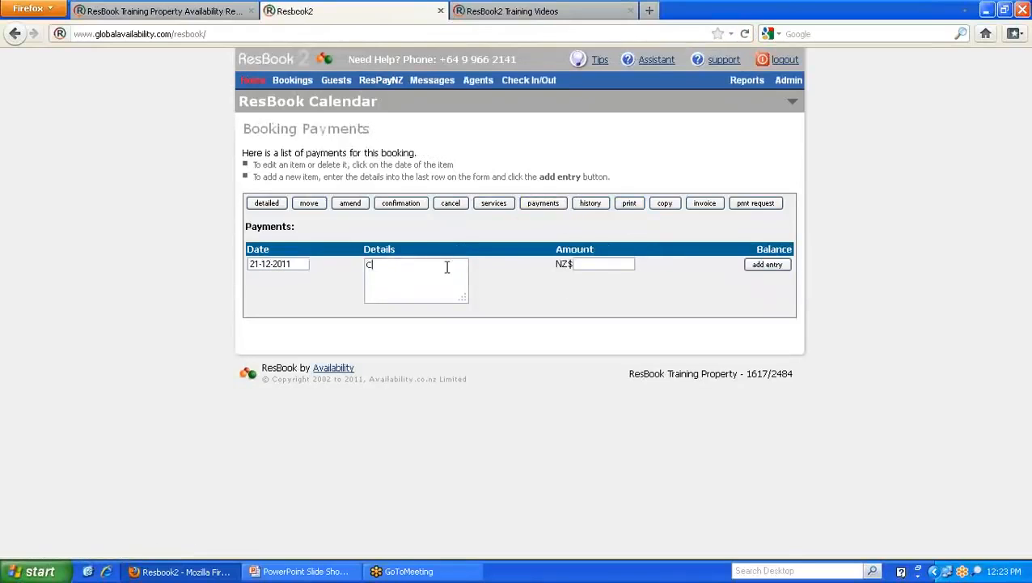
text(ash)
click(767, 264)
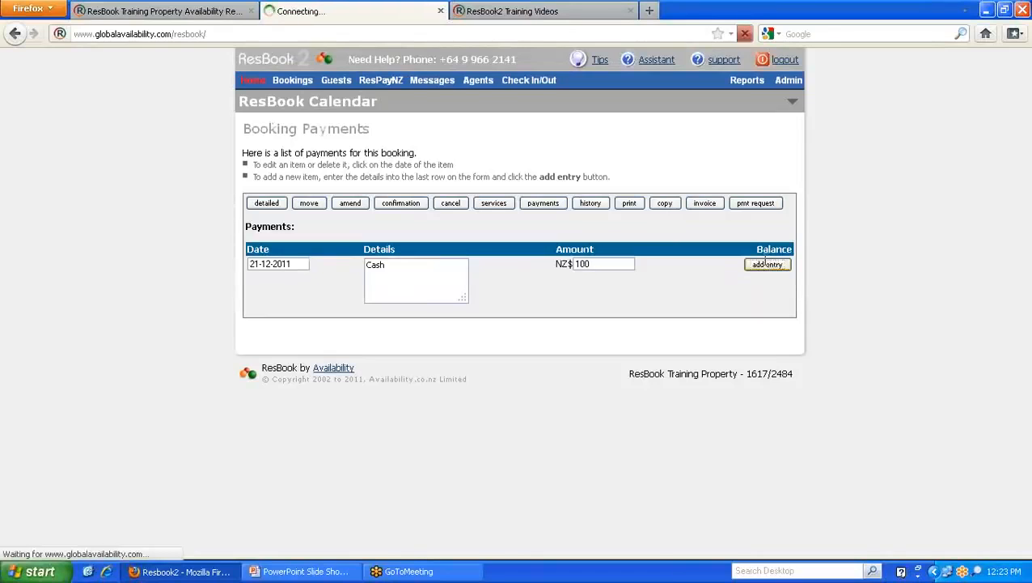
click(705, 203)
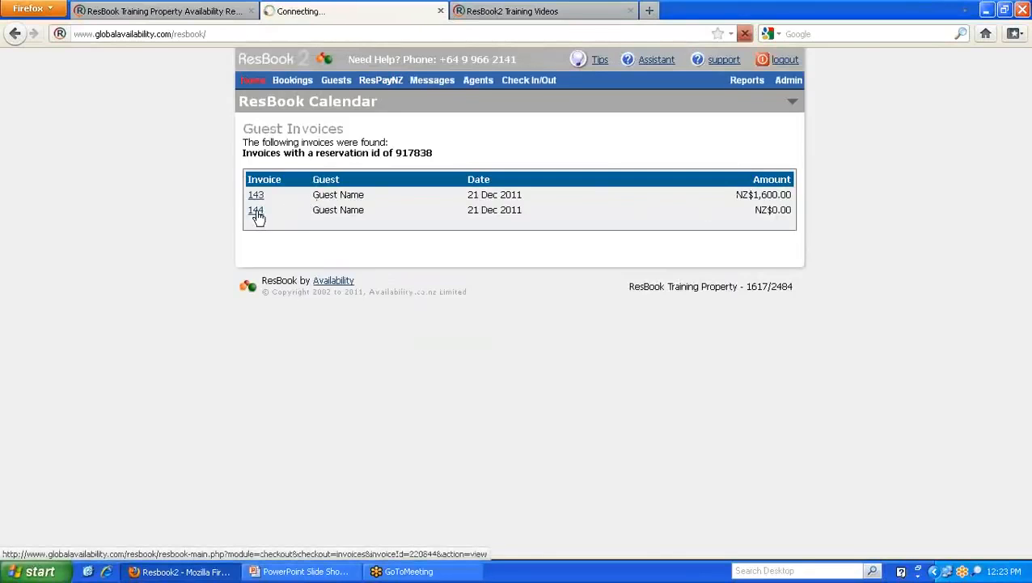
- Add the services and payment entries to invoice 144, save at NZ$0.00 balance, return to 917838
scroll(256, 215, down, 4)
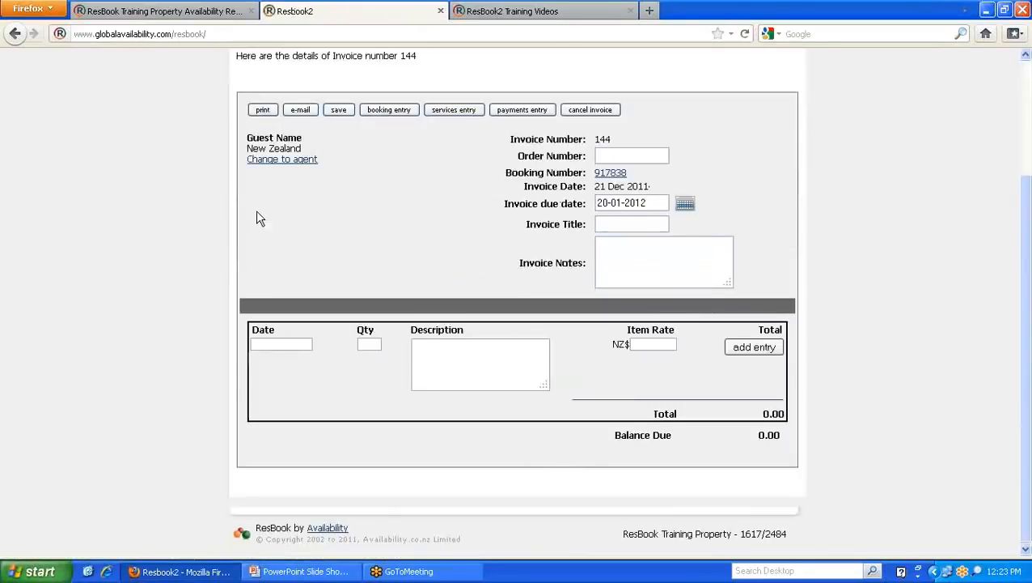
click(456, 115)
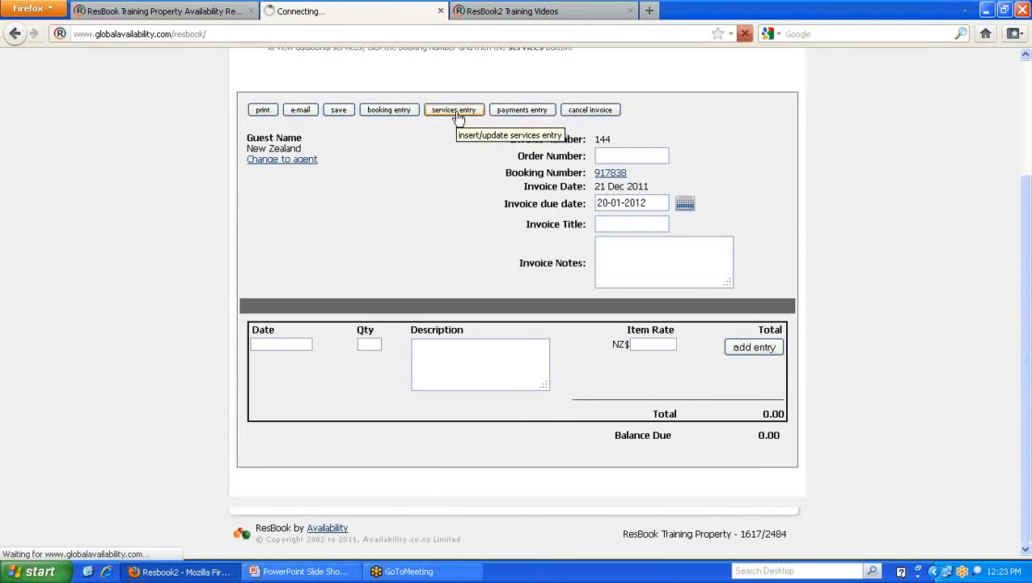
scroll(510, 118, down, 4)
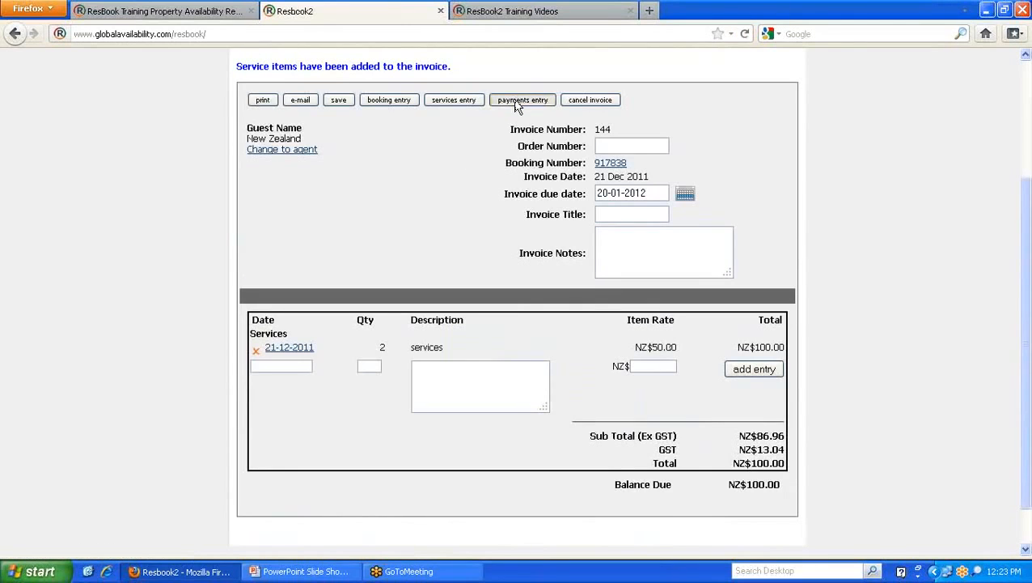
click(518, 103)
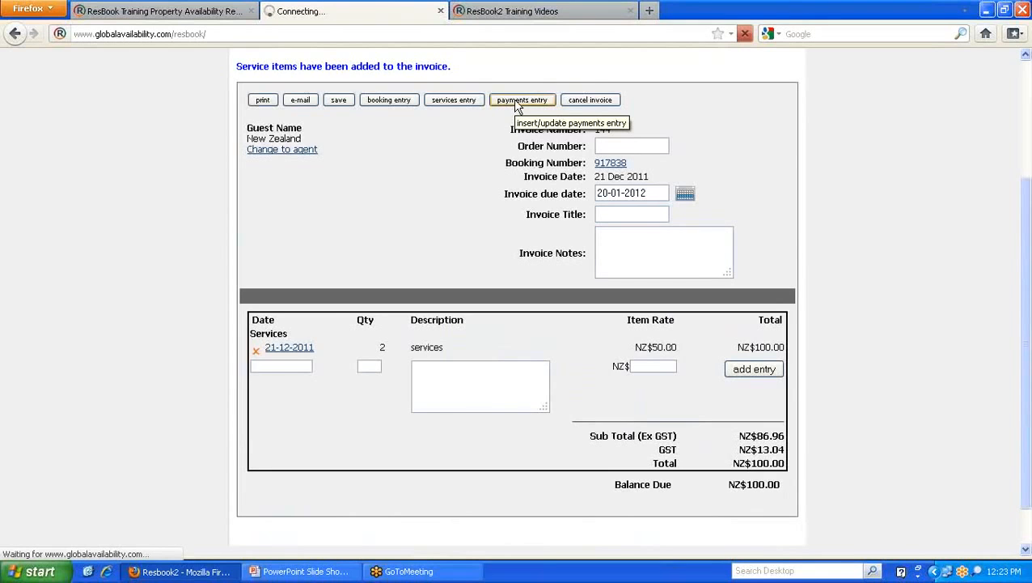
scroll(430, 189, down, 4)
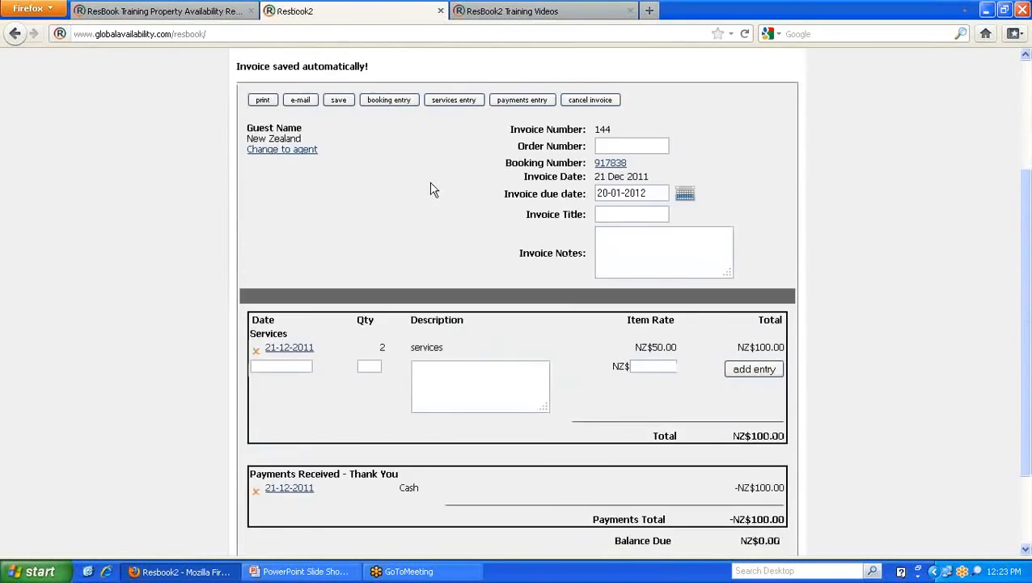
scroll(430, 189, down, 2)
scroll(430, 189, up, 2)
scroll(430, 188, up, 2)
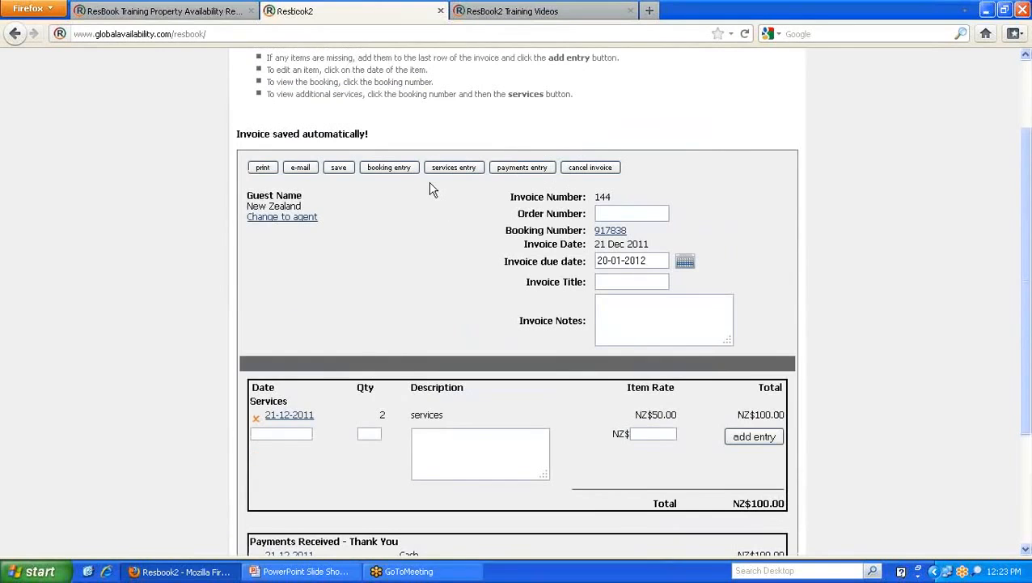
click(332, 169)
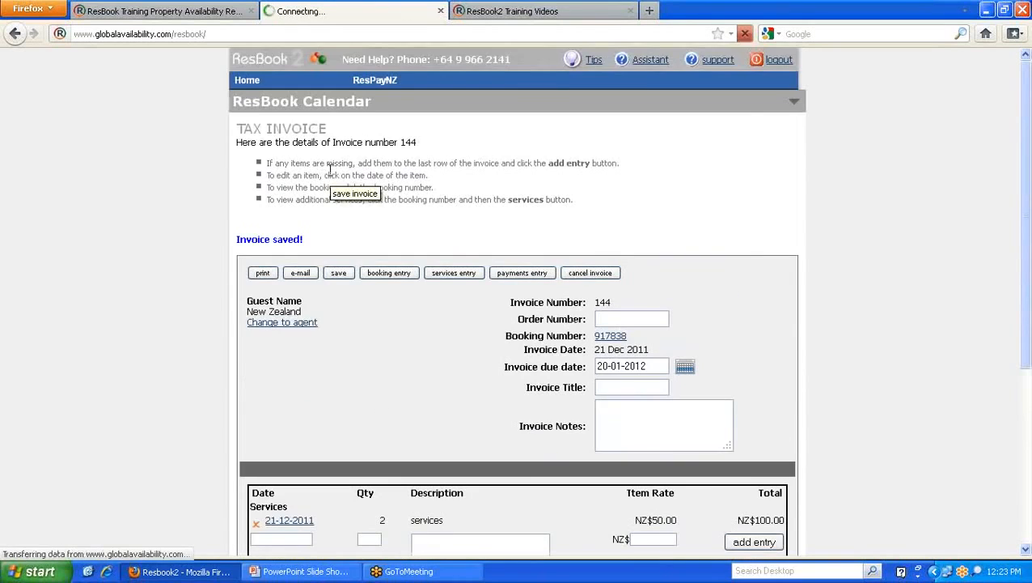
scroll(356, 214, down, 5)
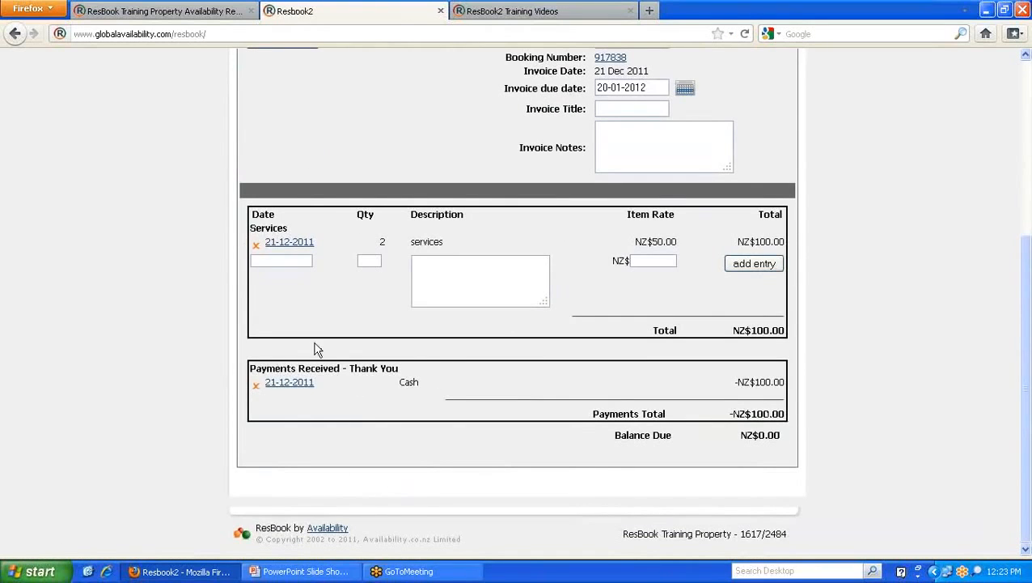
scroll(421, 247, up, 4)
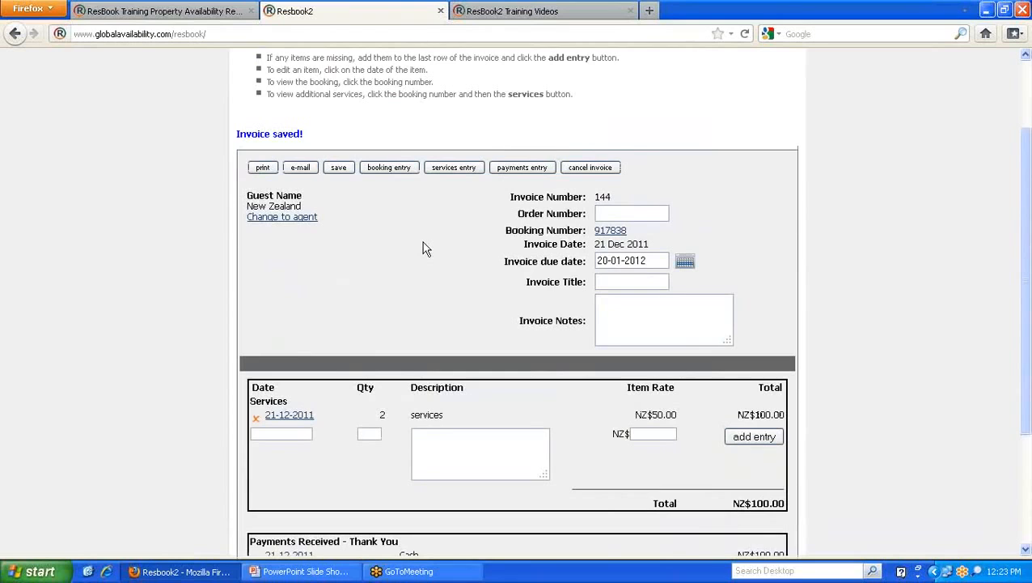
click(609, 231)
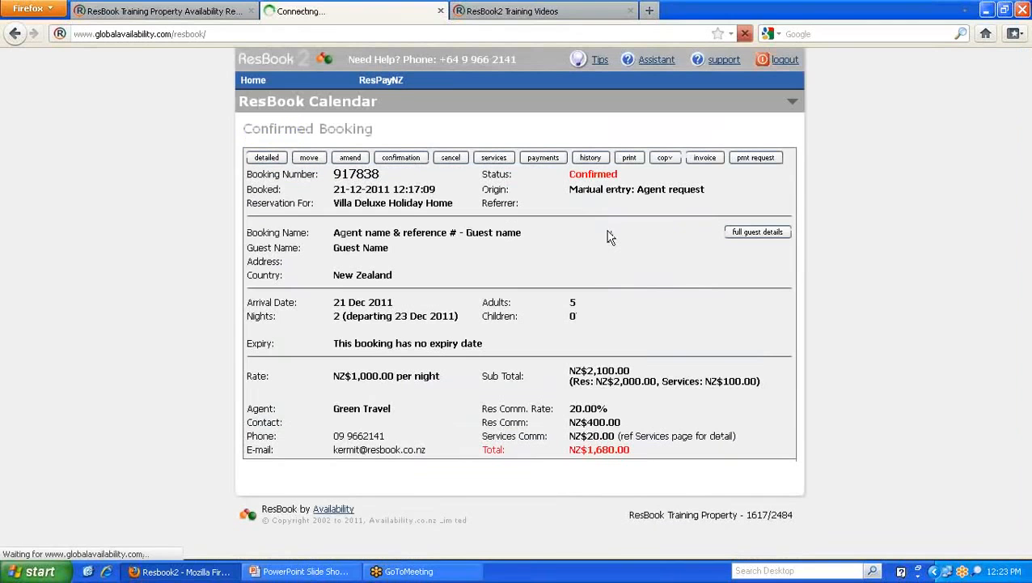
- Amend booking 917838 to arrive 20 Dec 2011 for 1 night, save, and check out
click(354, 159)
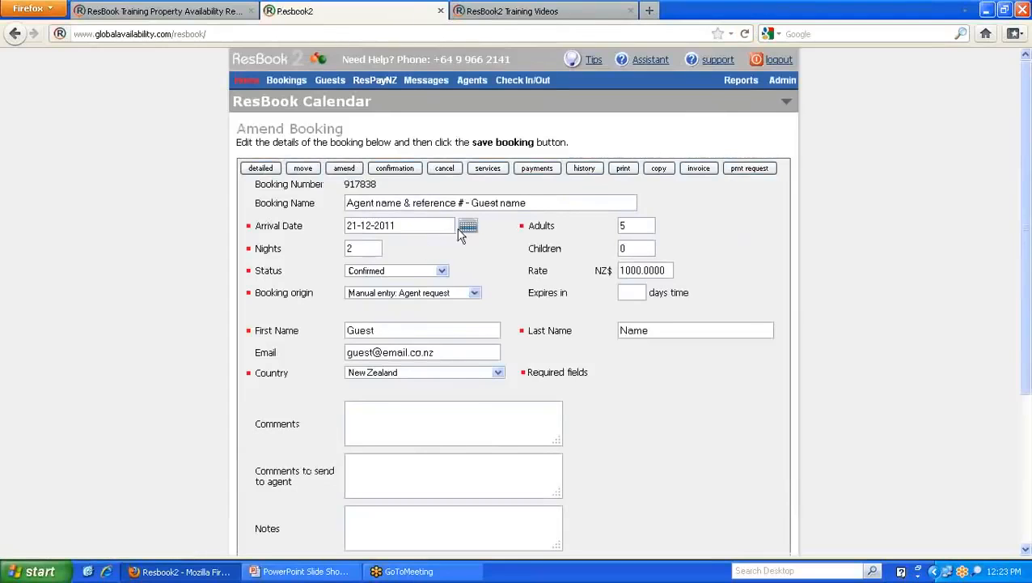
click(459, 230)
click(402, 318)
drag(362, 248, 333, 254)
text(1)
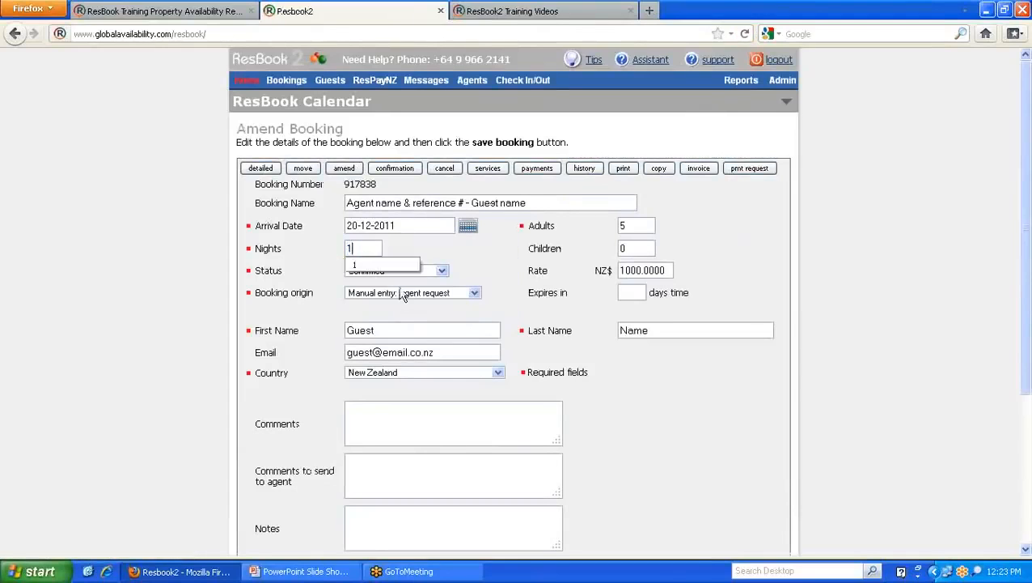
scroll(538, 323, down, 5)
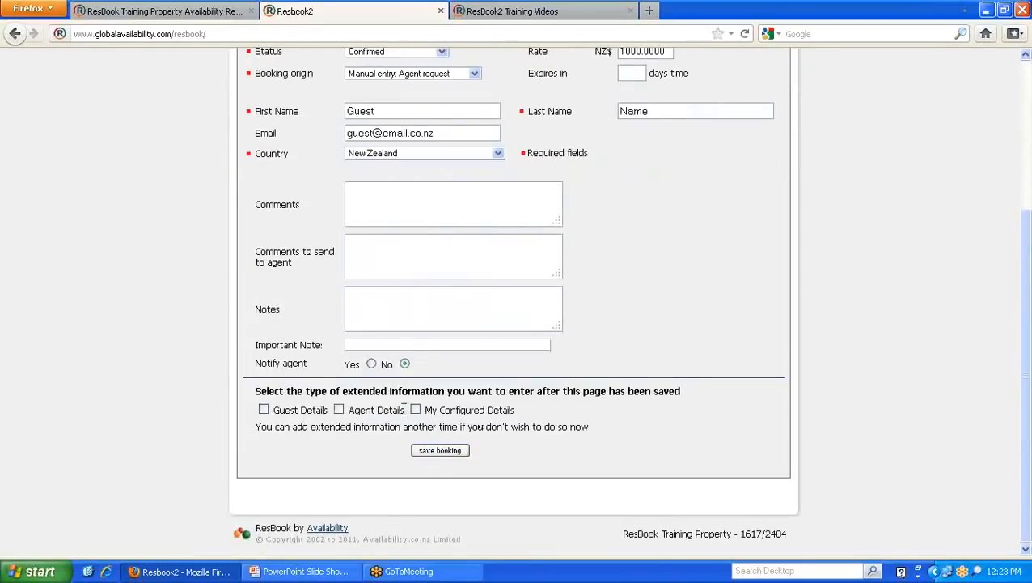
click(440, 451)
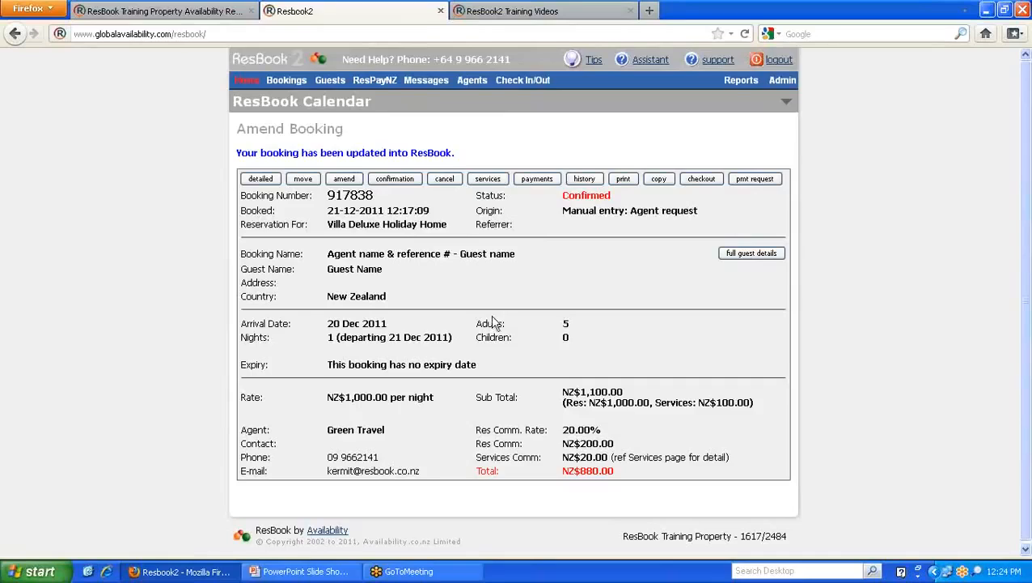
click(700, 181)
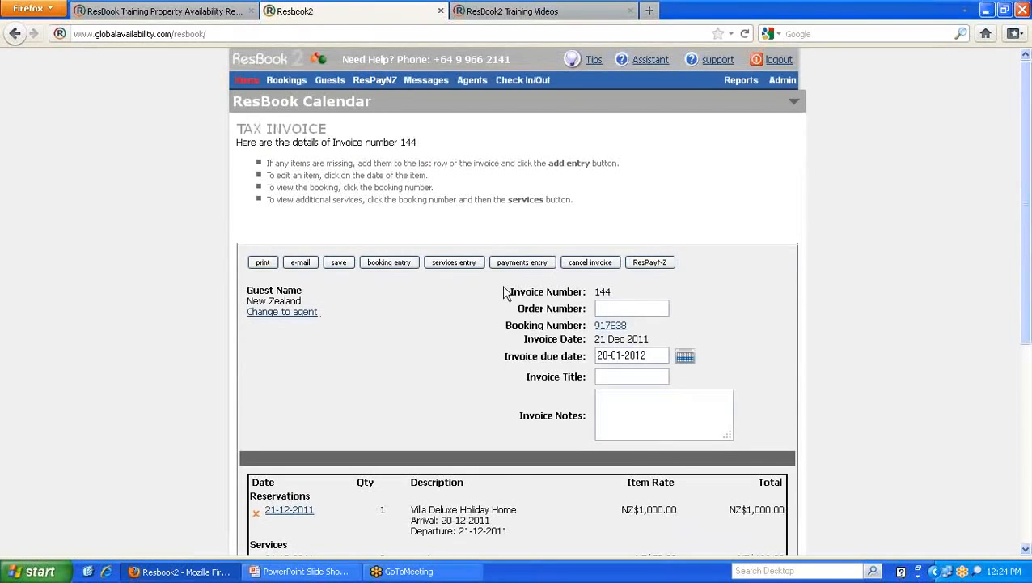
- Delete the NZ$1,000.00 Villa Deluxe Holiday Home line from invoice 144 and save it
scroll(477, 285, down, 2)
scroll(360, 218, down, 4)
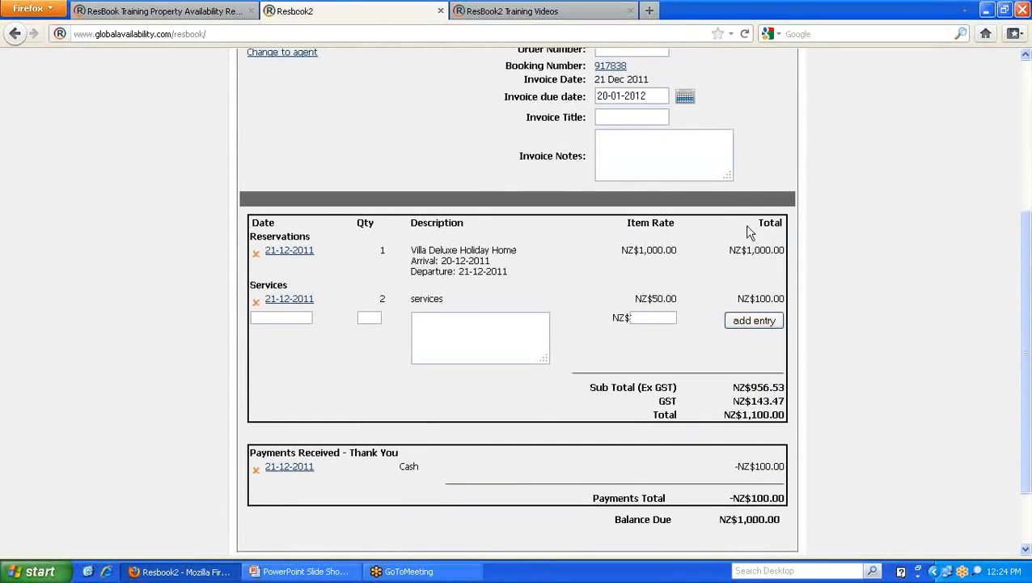
click(257, 254)
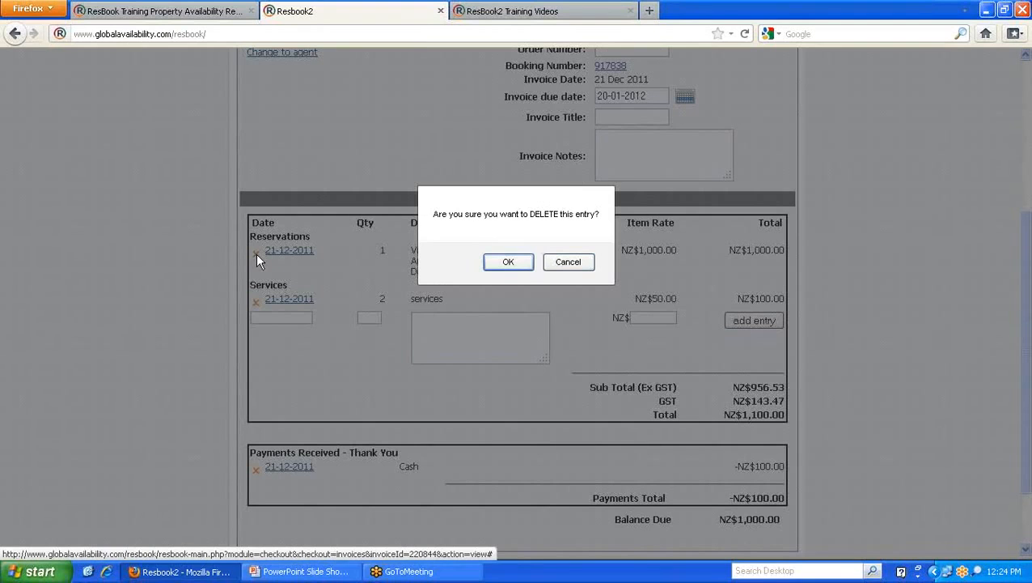
click(503, 260)
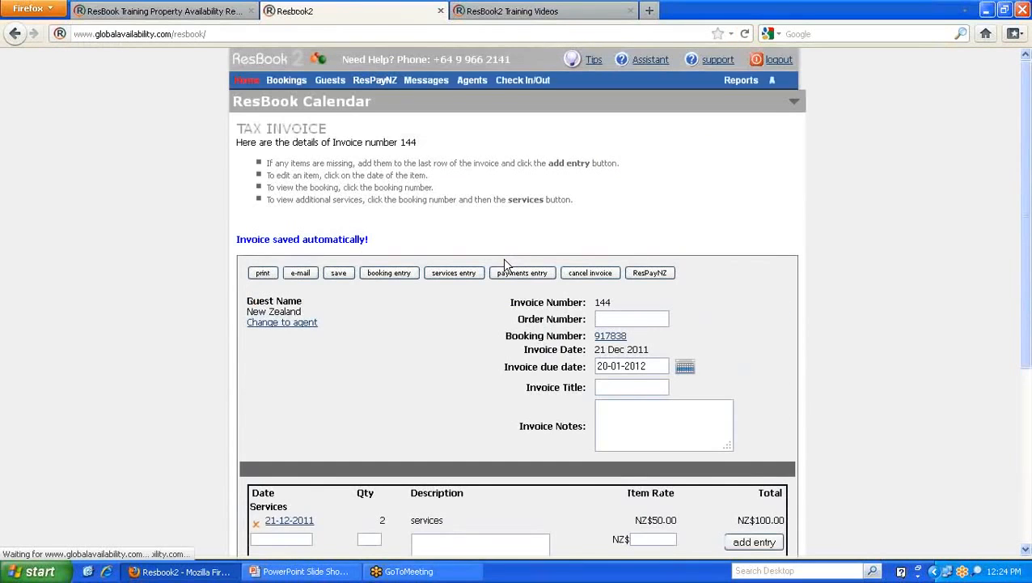
scroll(504, 259, down, 3)
scroll(504, 259, up, 2)
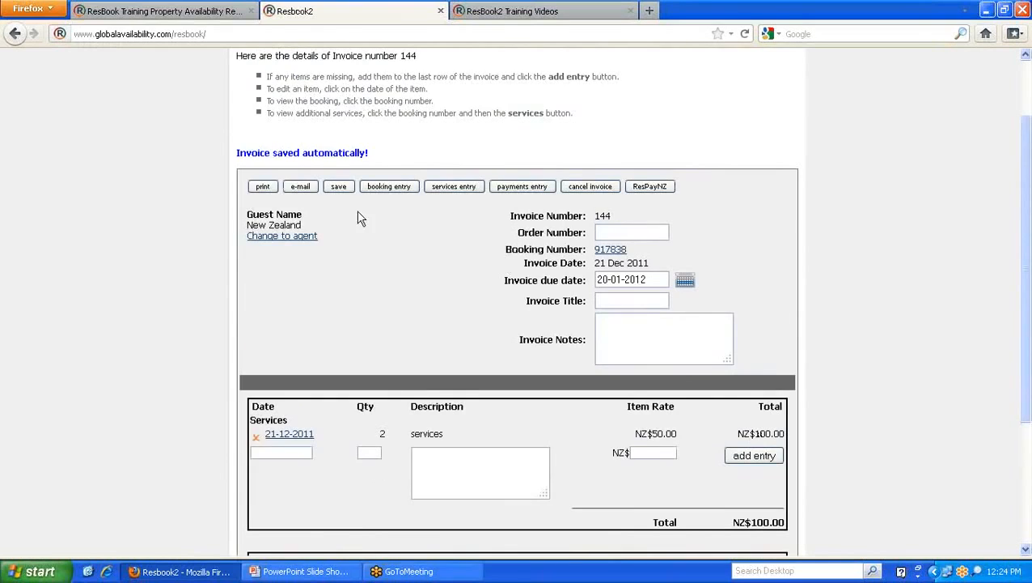
click(338, 187)
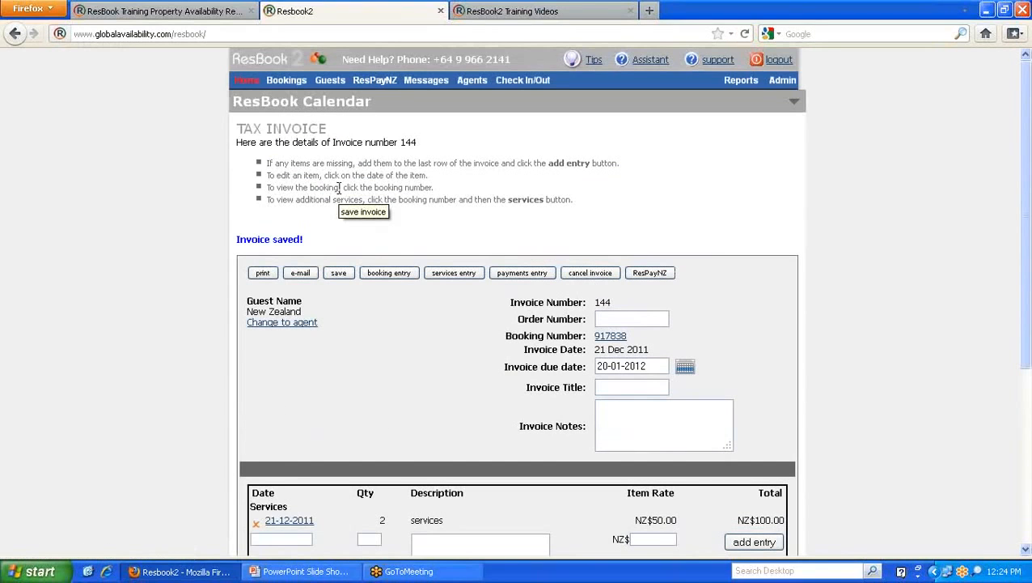
- Open invoice 143 from booking 917838 and review its Villa Deluxe line, 2 × NZ$800.00 = NZ$1,600.00
click(613, 337)
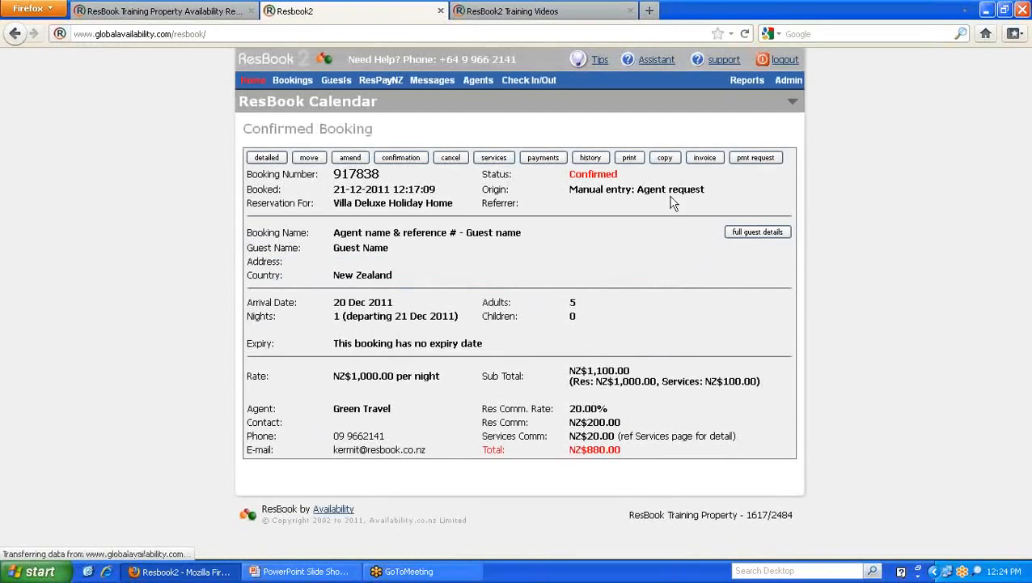
click(701, 158)
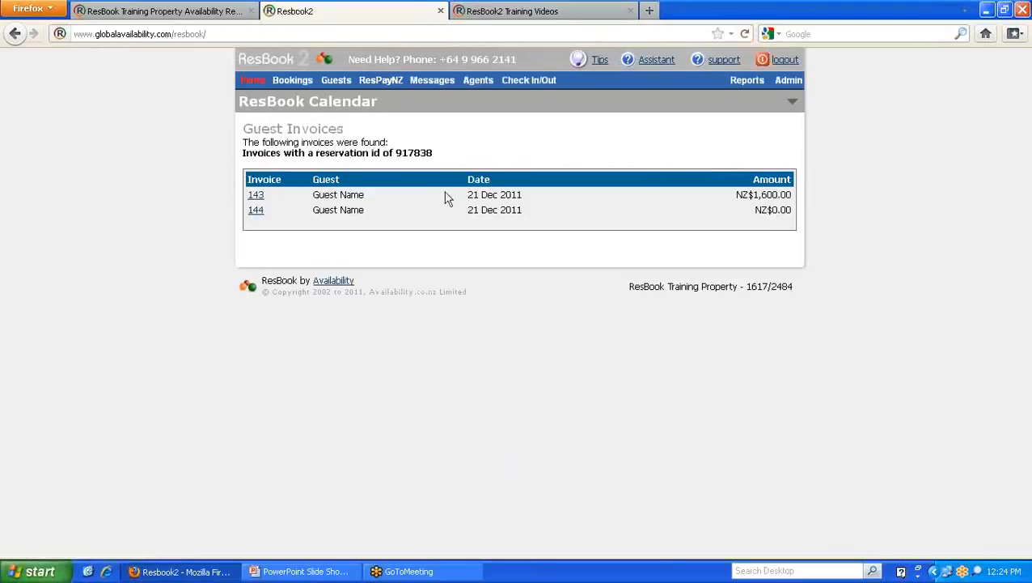
click(254, 198)
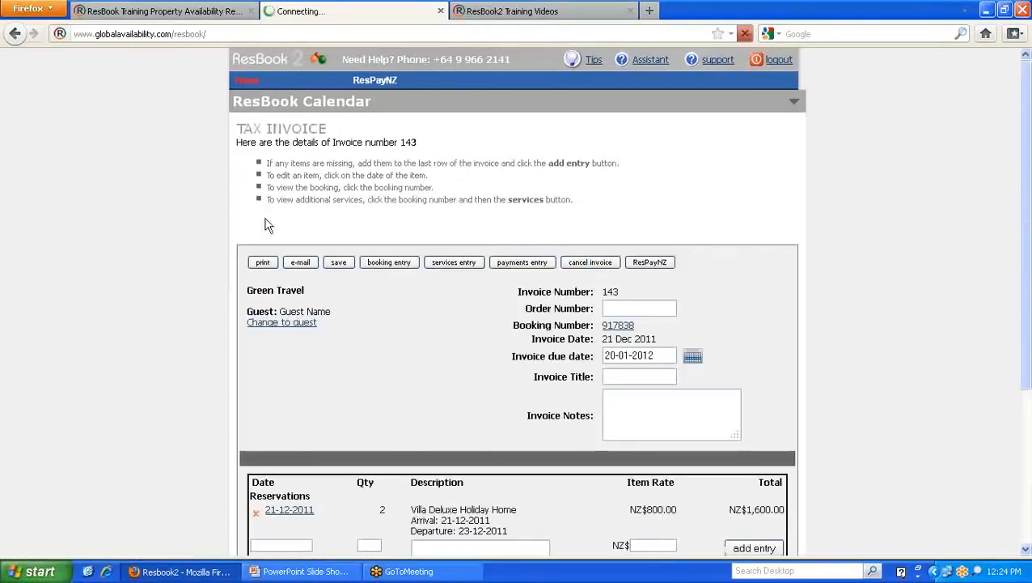
scroll(267, 276, down, 5)
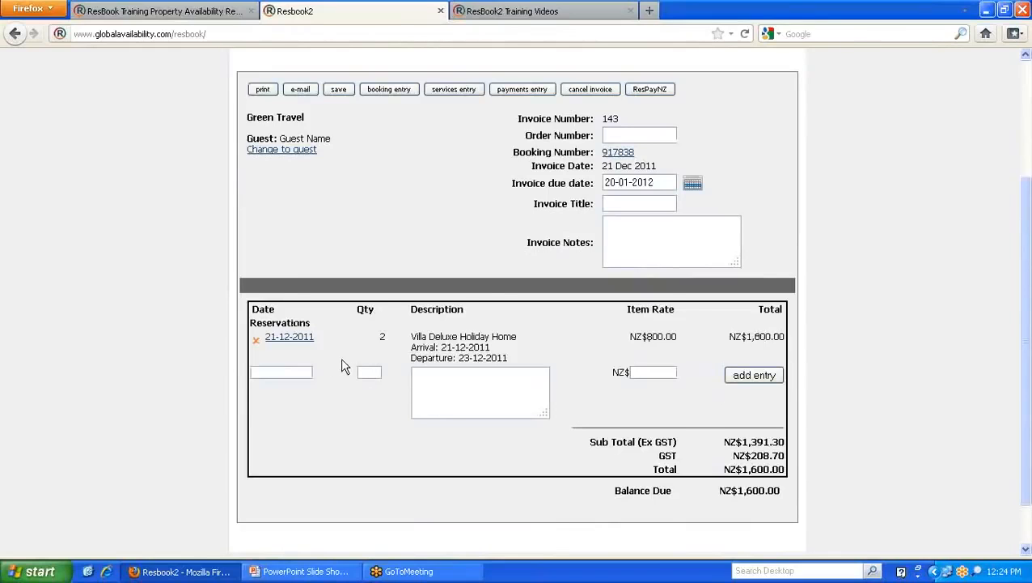
scroll(340, 365, up, 5)
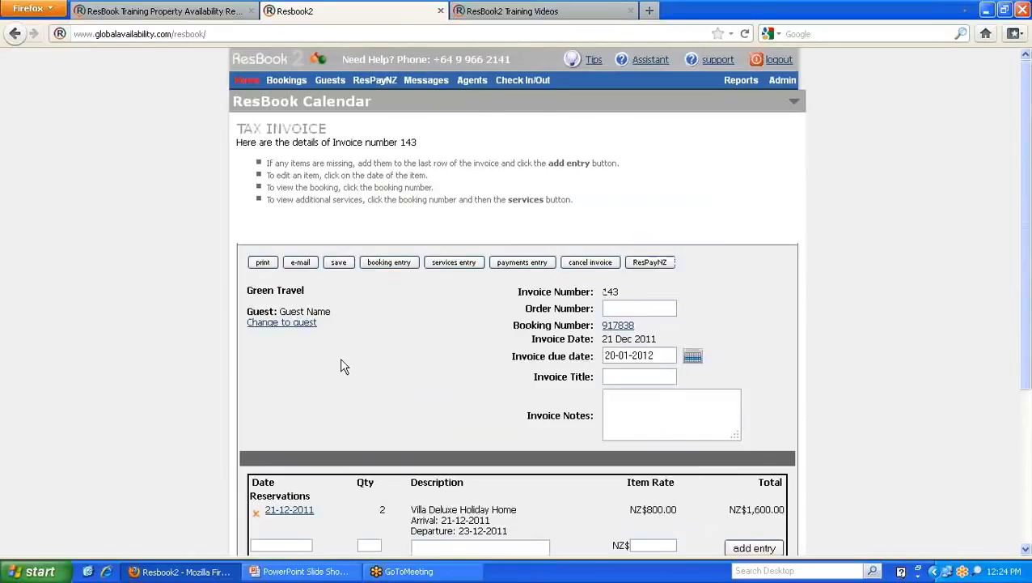
scroll(341, 365, down, 2)
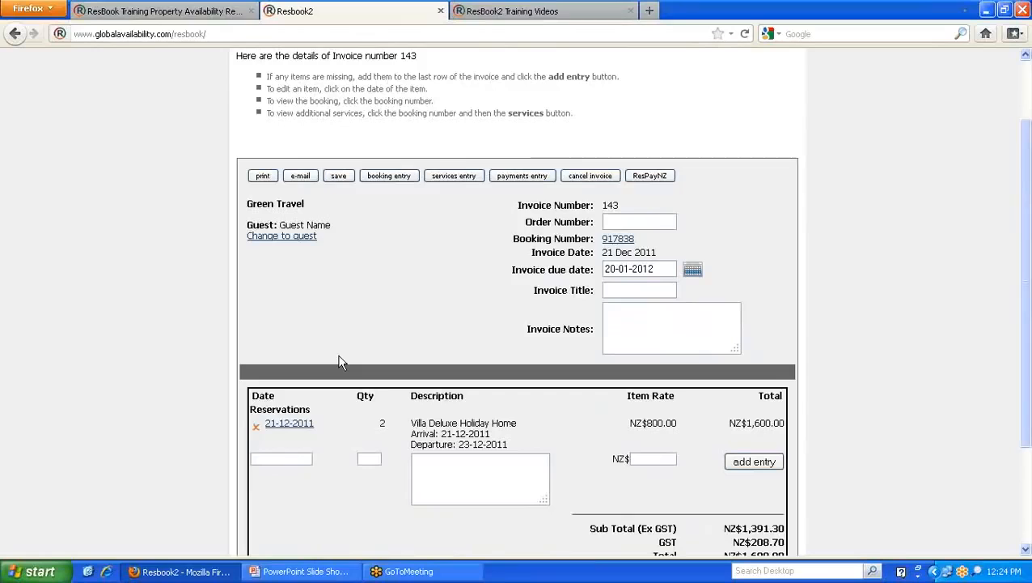
scroll(353, 306, down, 4)
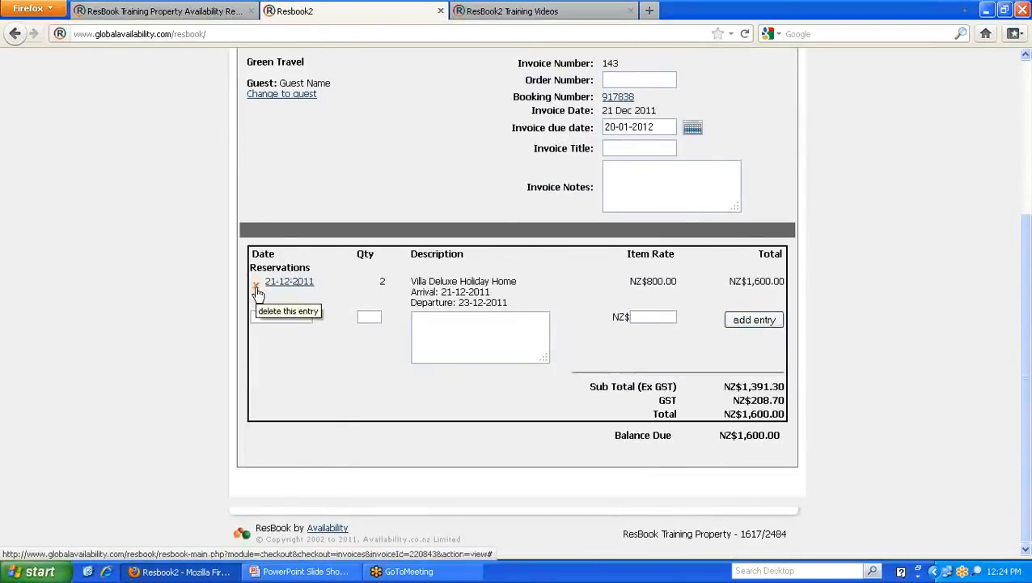
scroll(383, 293, up, 5)
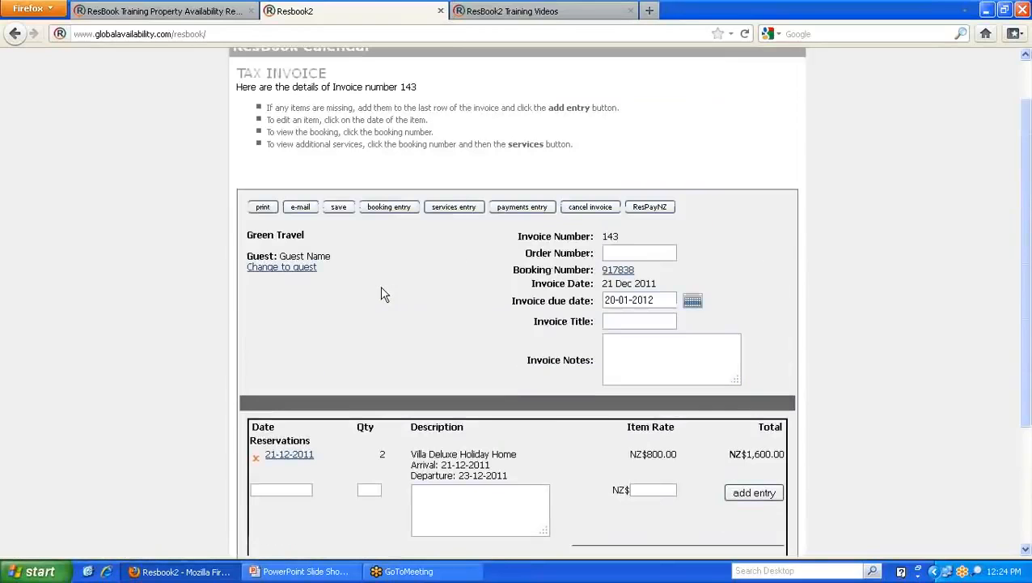
scroll(384, 294, up, 2)
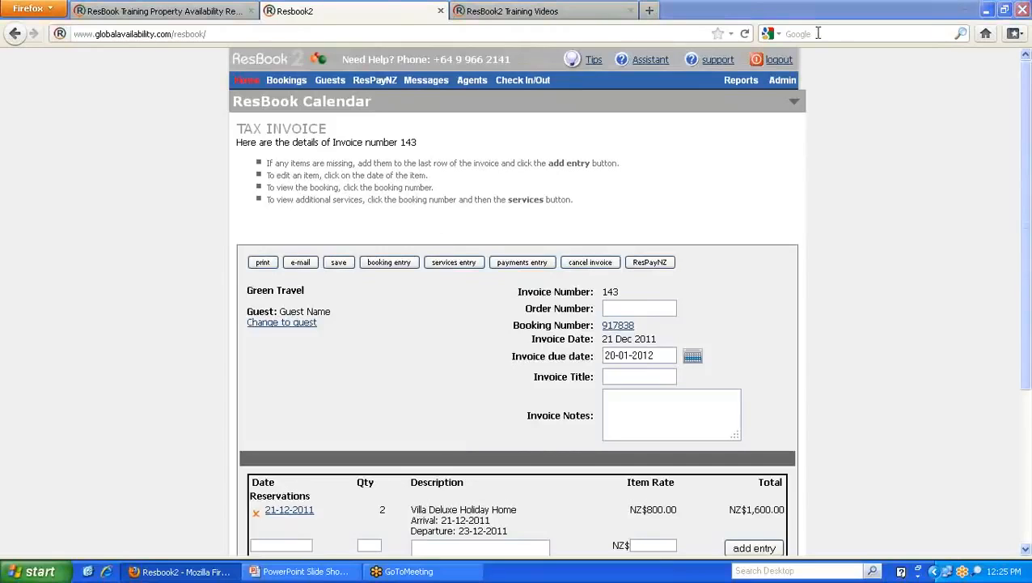
mouse_move(783, 86)
mouse_move(769, 102)
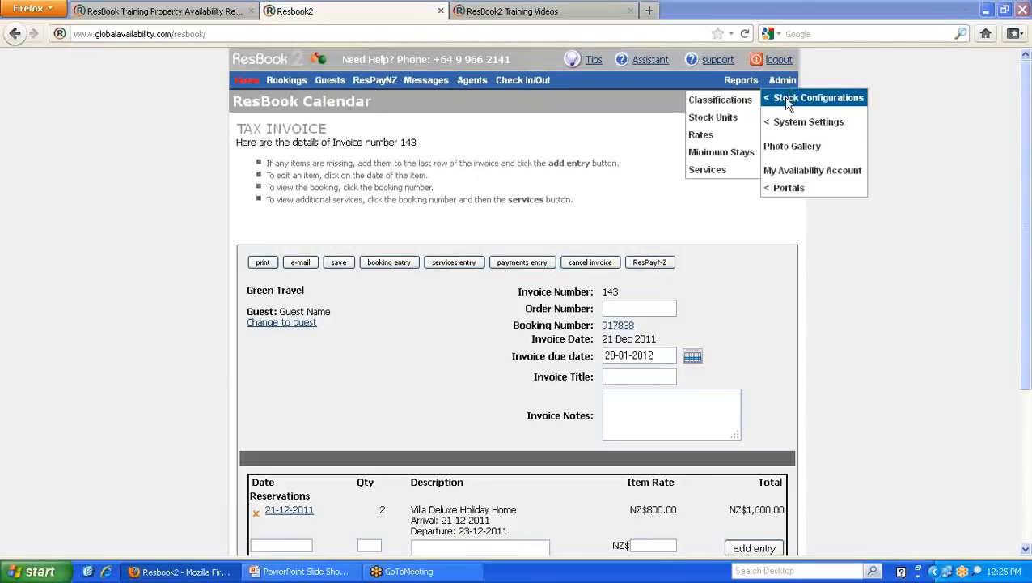
- Open the Classifications page, dismissing the login alert on the public availability page
click(720, 102)
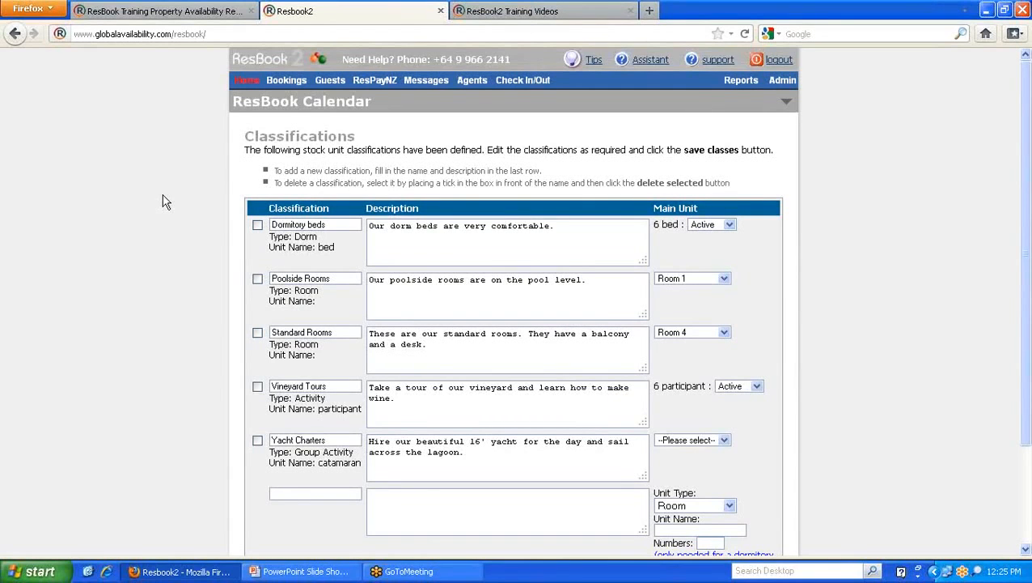
click(173, 13)
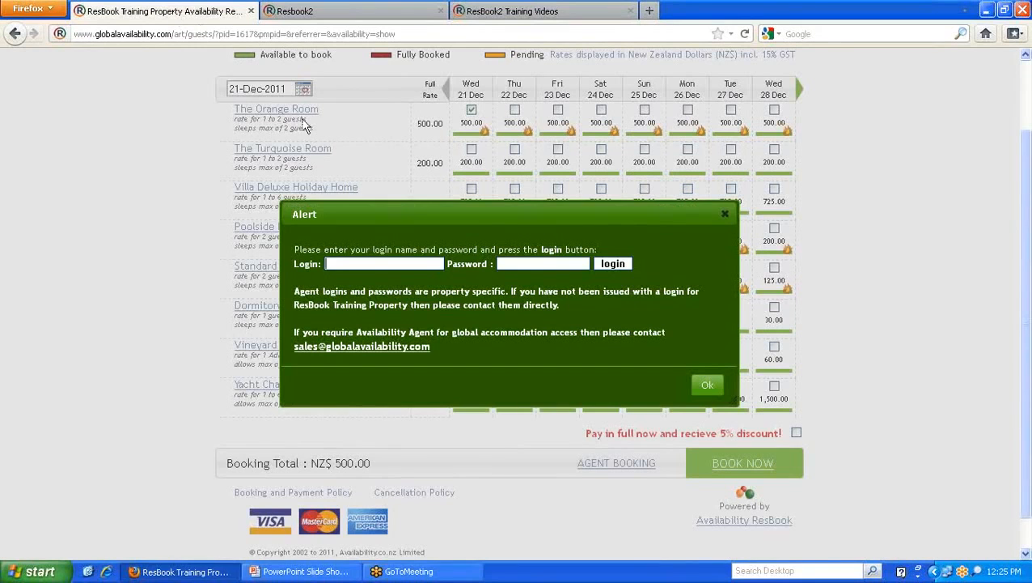
click(726, 218)
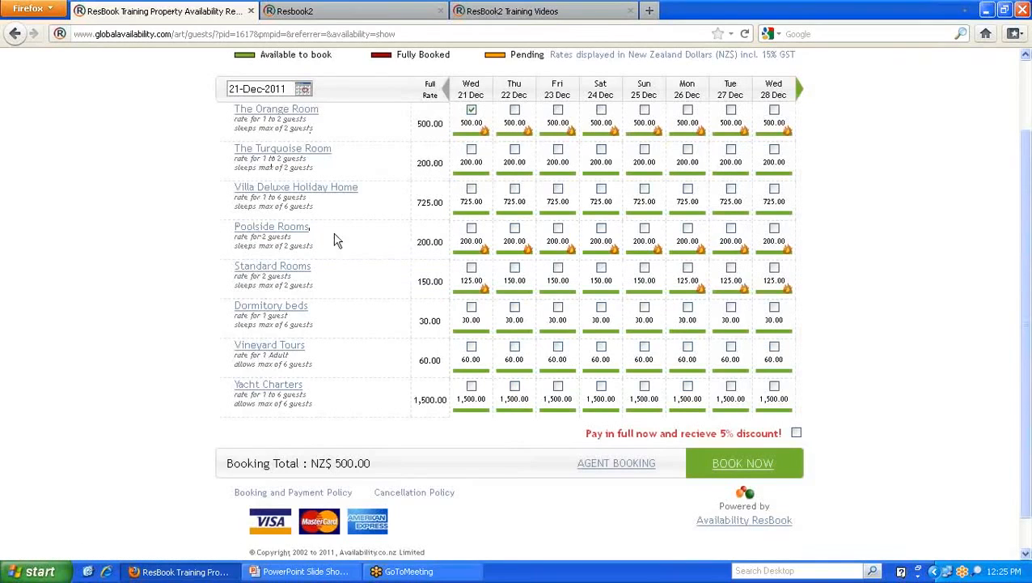
click(332, 16)
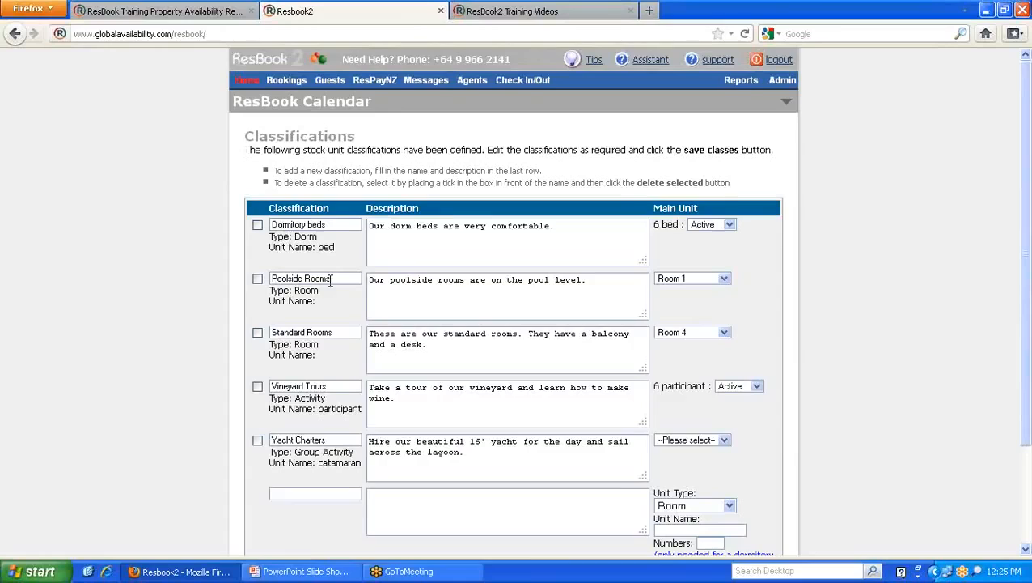
- Review the Poolside Rooms name and description, keeping Room 1 as its main unit
drag(335, 279, 272, 274)
drag(600, 284, 368, 281)
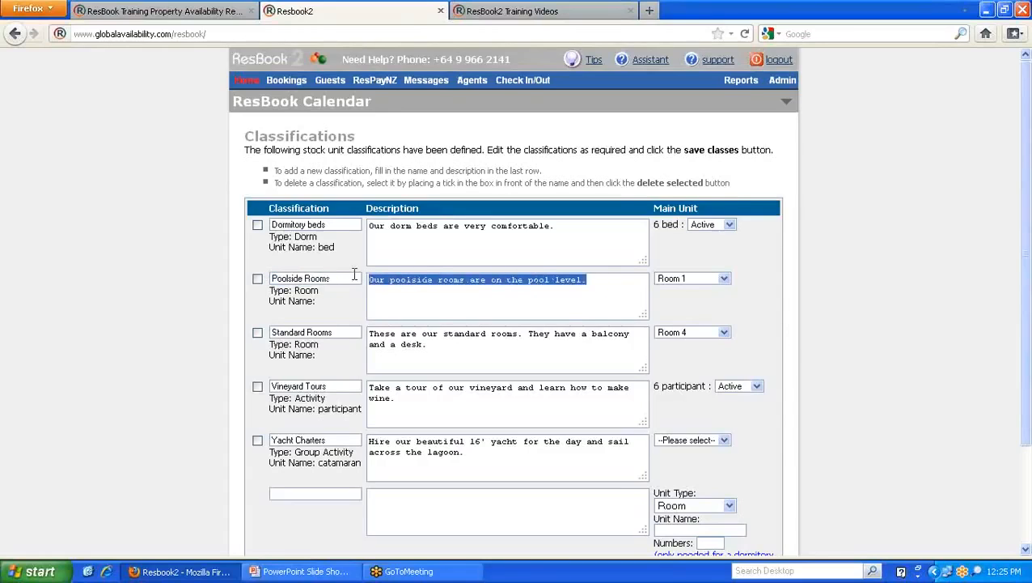
click(728, 281)
click(727, 281)
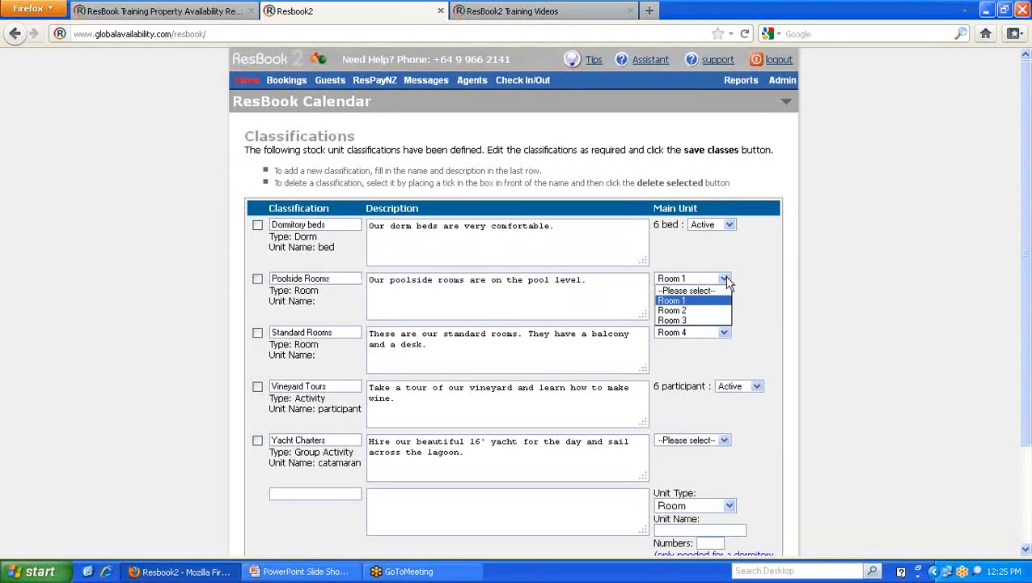
click(689, 302)
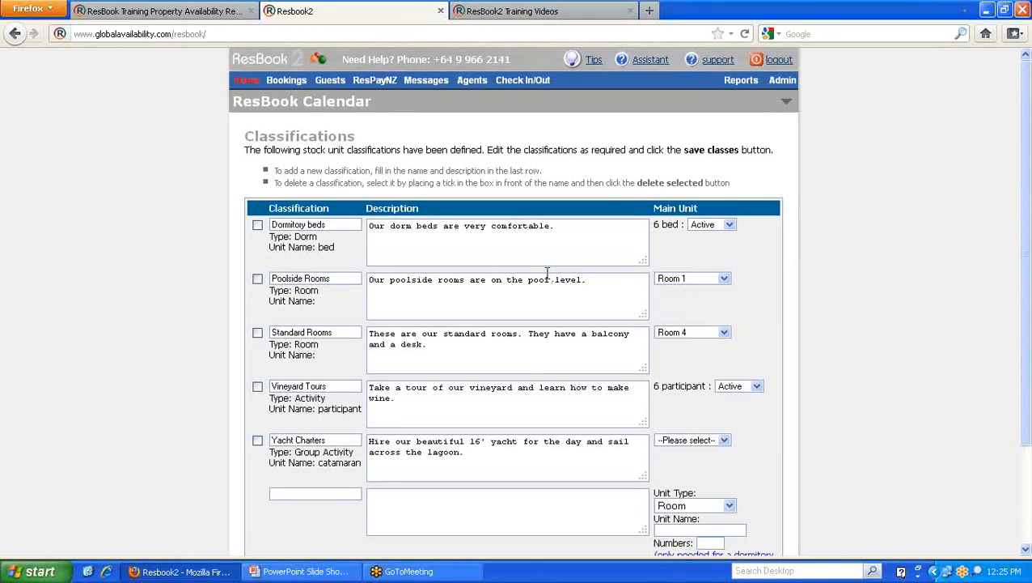
- Open the Poolside Rooms popup on the public page and enlarge it to show description and tariff
click(211, 14)
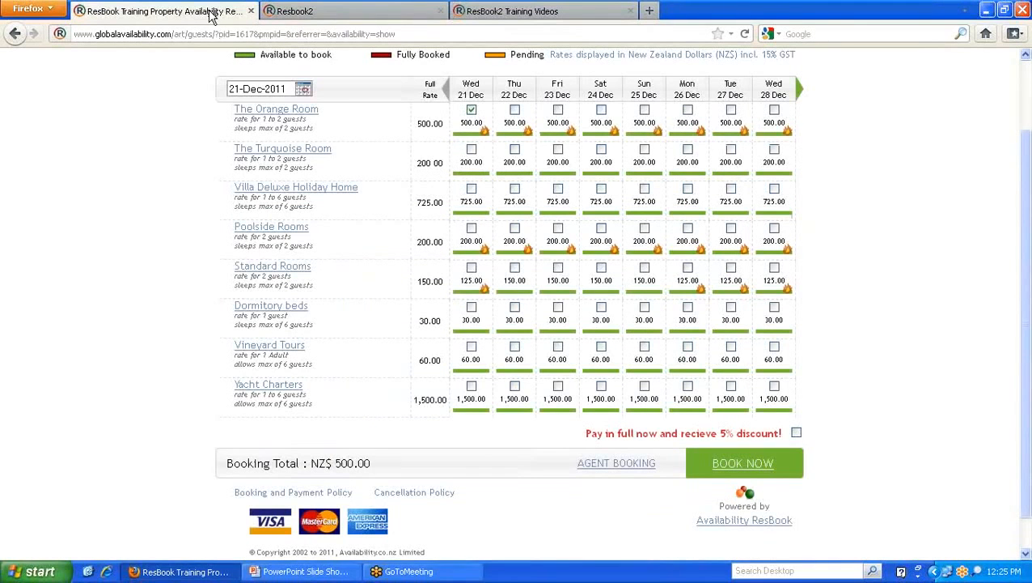
click(272, 230)
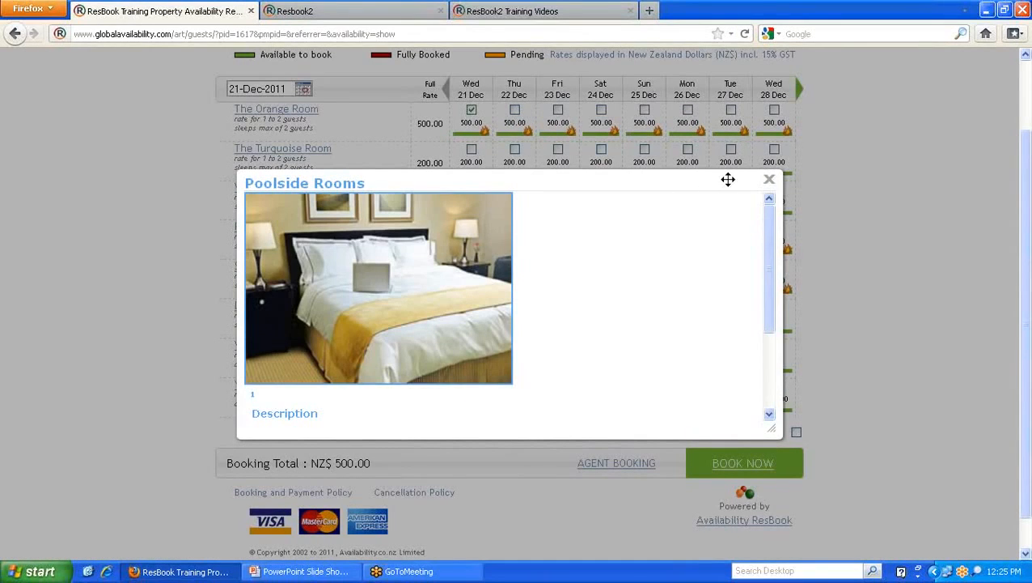
drag(729, 179, 698, 78)
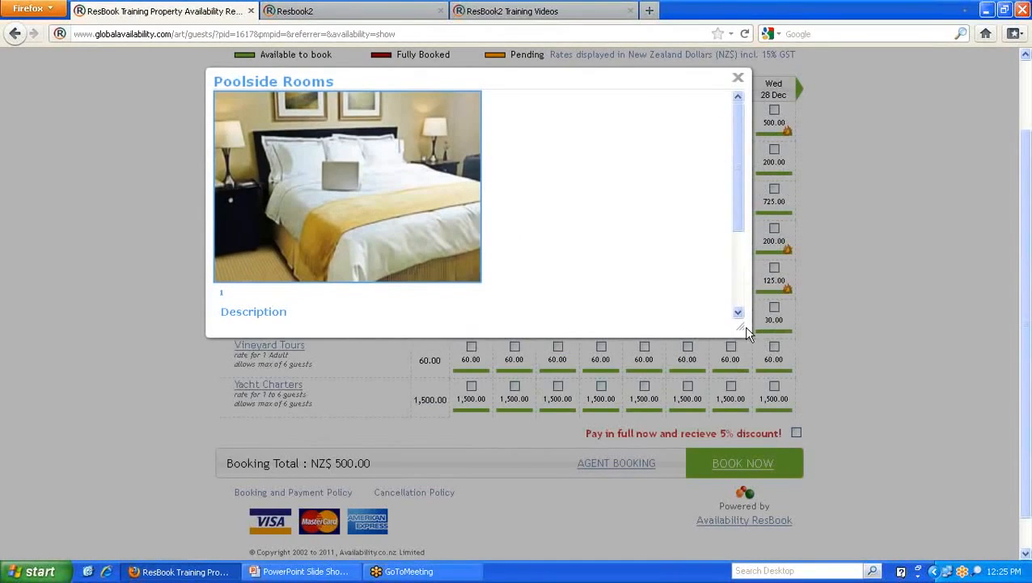
drag(746, 329, 895, 508)
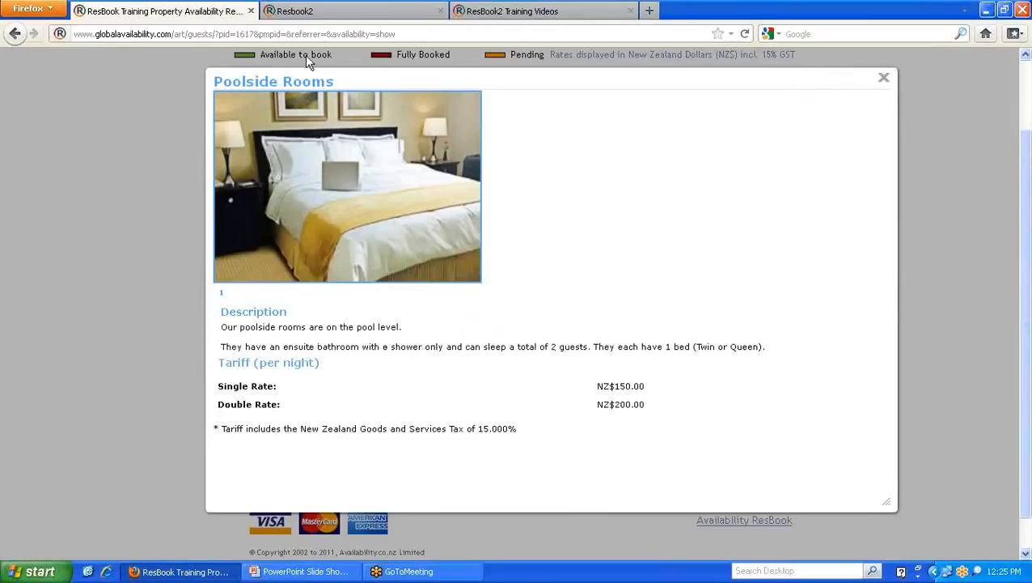
click(317, 12)
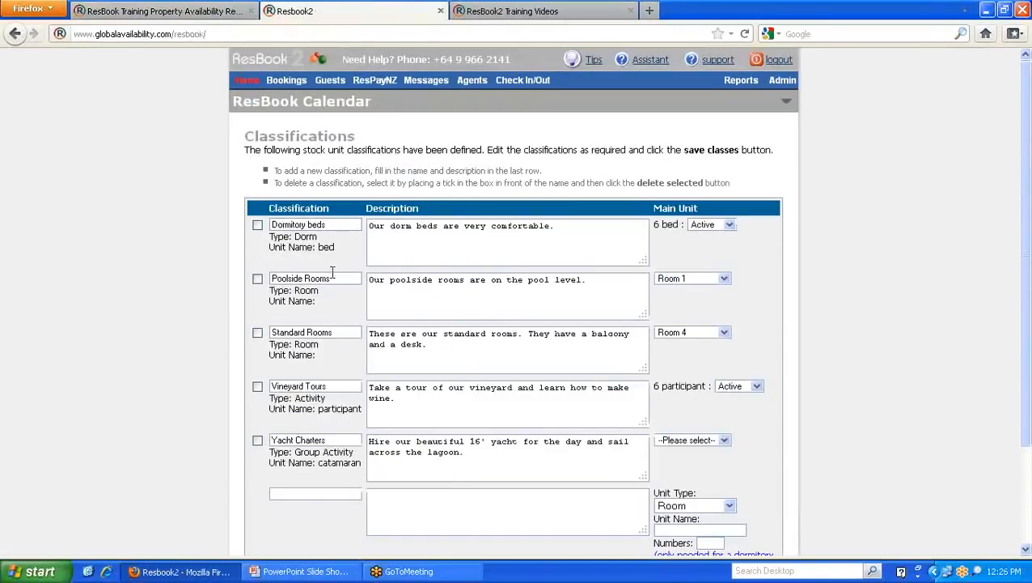
- Open the stock units list and scroll through it
mouse_move(778, 87)
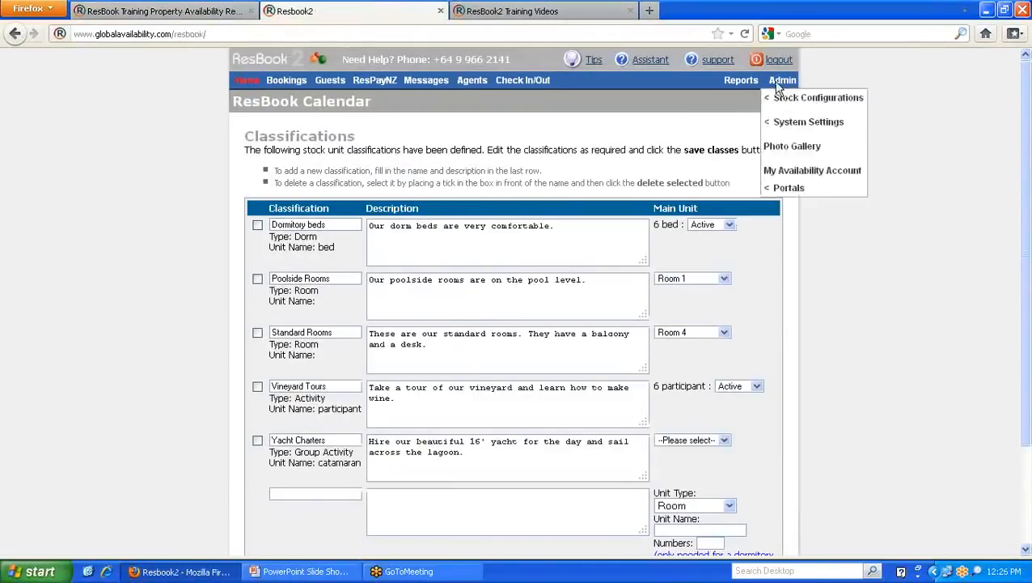
click(733, 122)
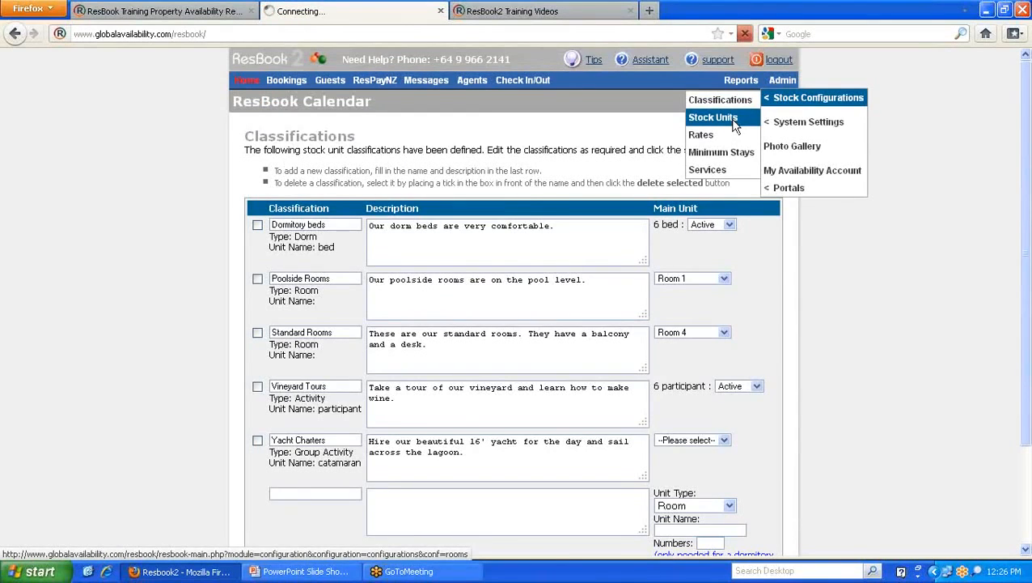
scroll(403, 276, down, 3)
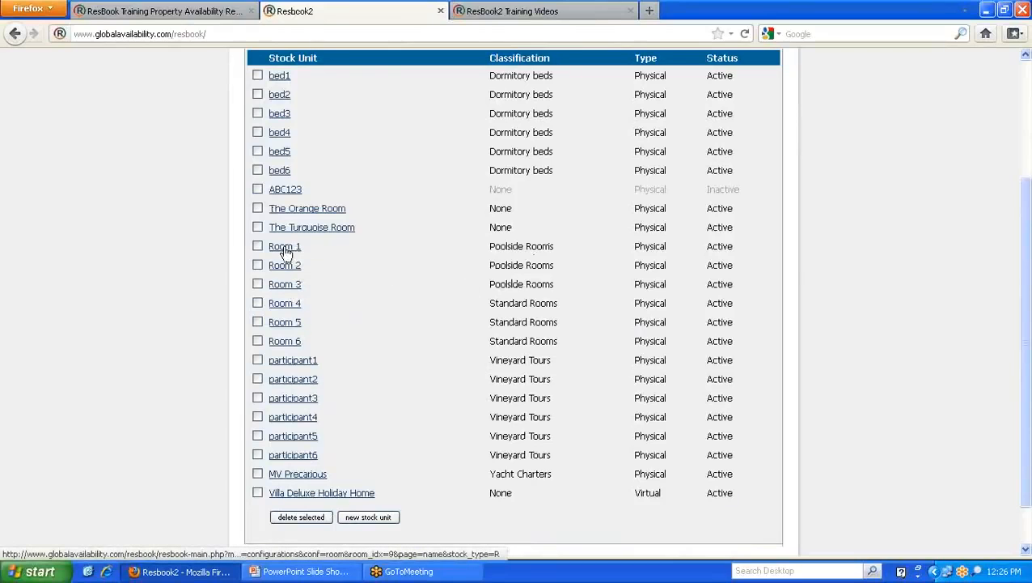
- Close the Poolside Rooms popup on the booking page and open the Classifications page
click(229, 14)
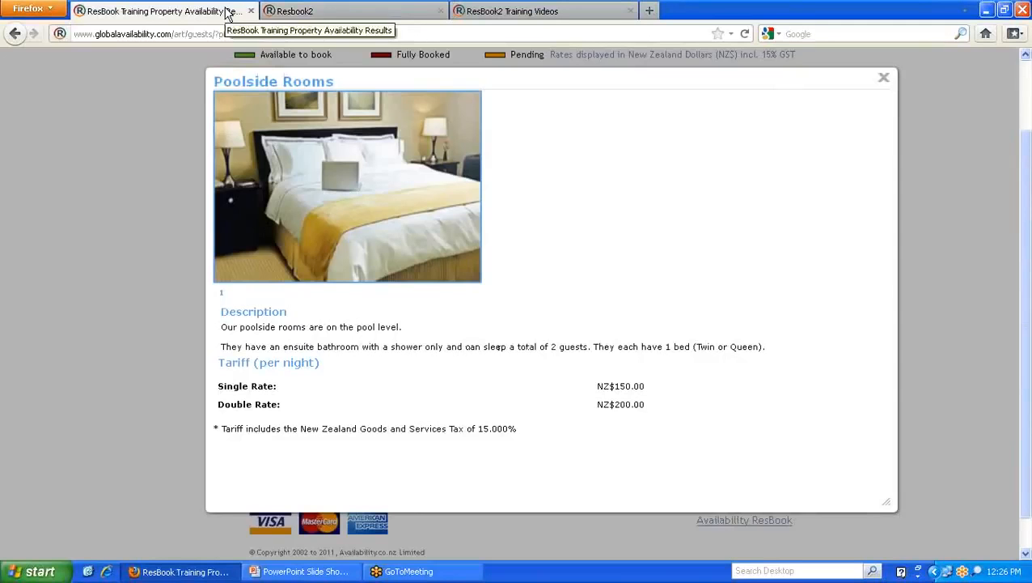
click(884, 86)
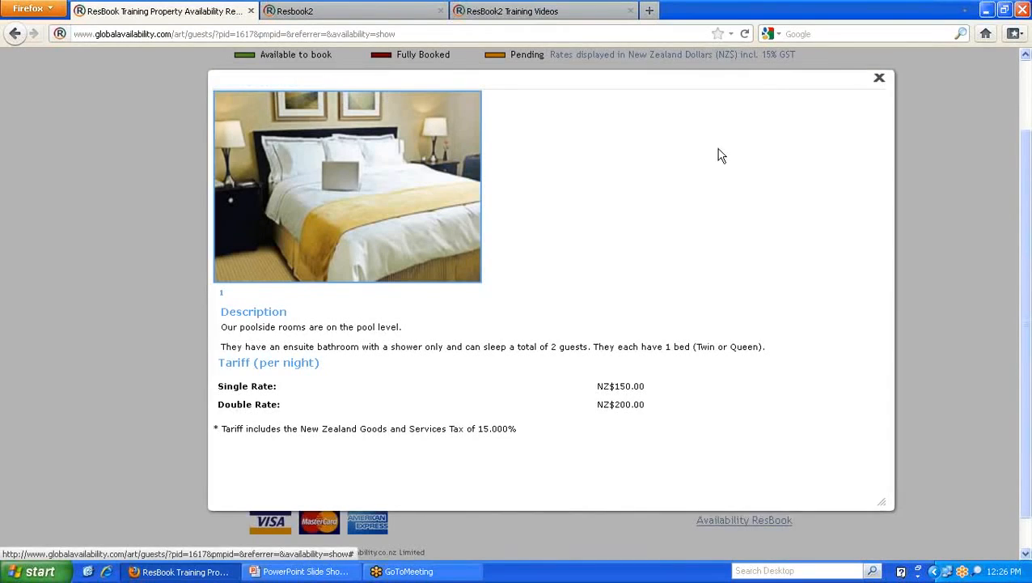
click(335, 13)
scroll(617, 183, up, 4)
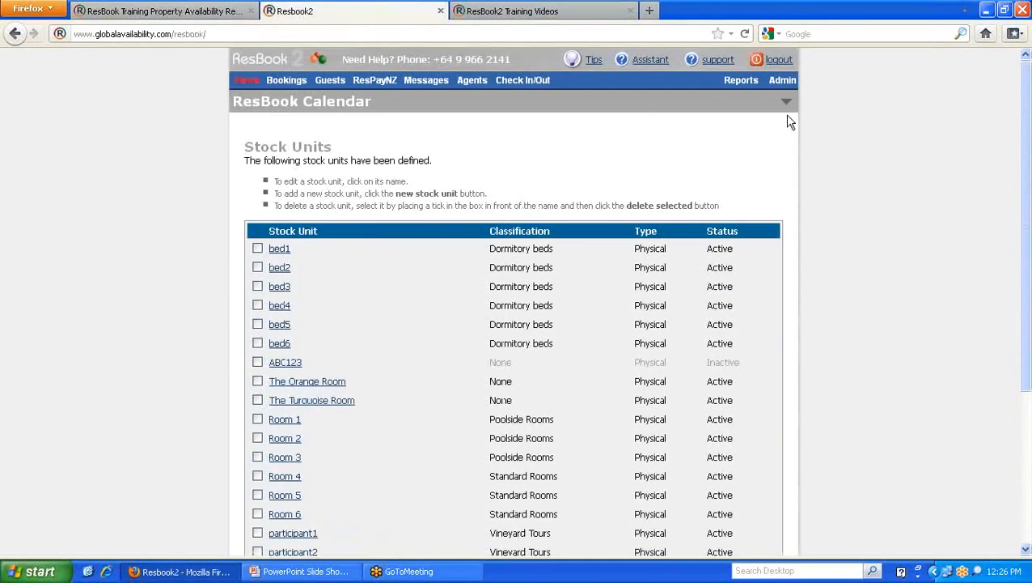
mouse_move(782, 88)
click(746, 100)
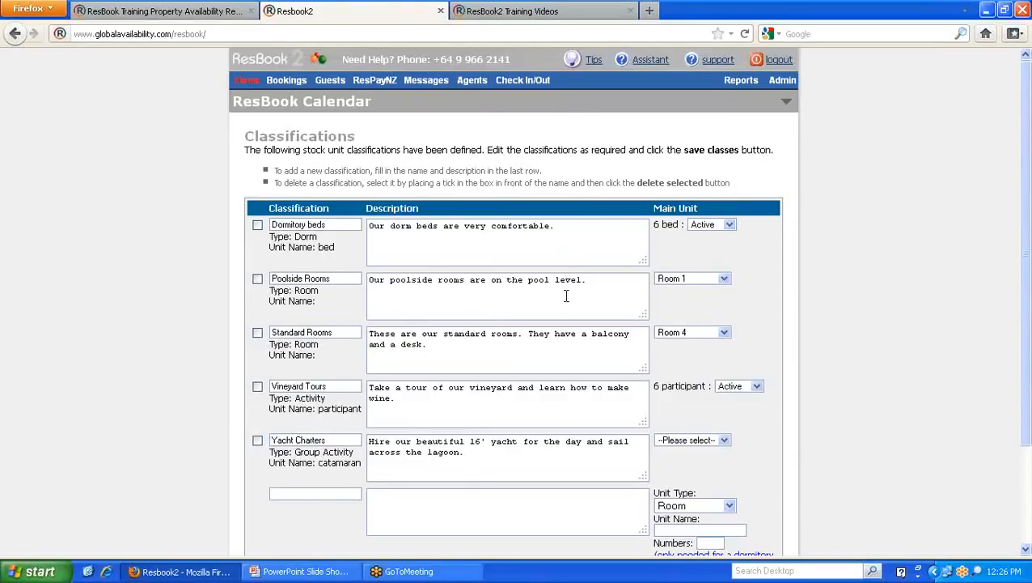
- Keep Room 1 for Poolside Rooms, set MV Precarious as Yacht Charters main unit, and save
click(690, 280)
click(677, 300)
scroll(159, 285, down, 2)
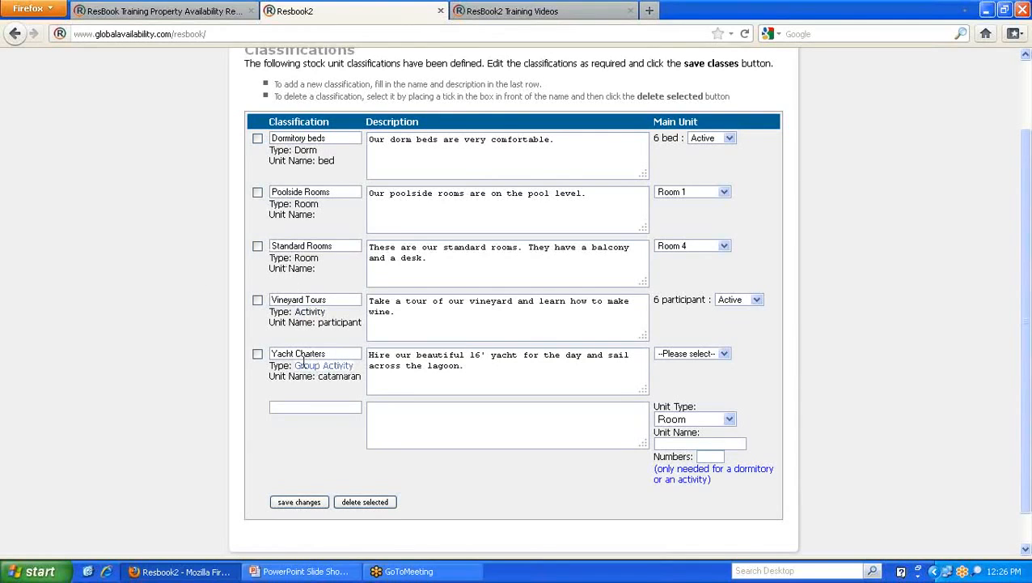
click(726, 354)
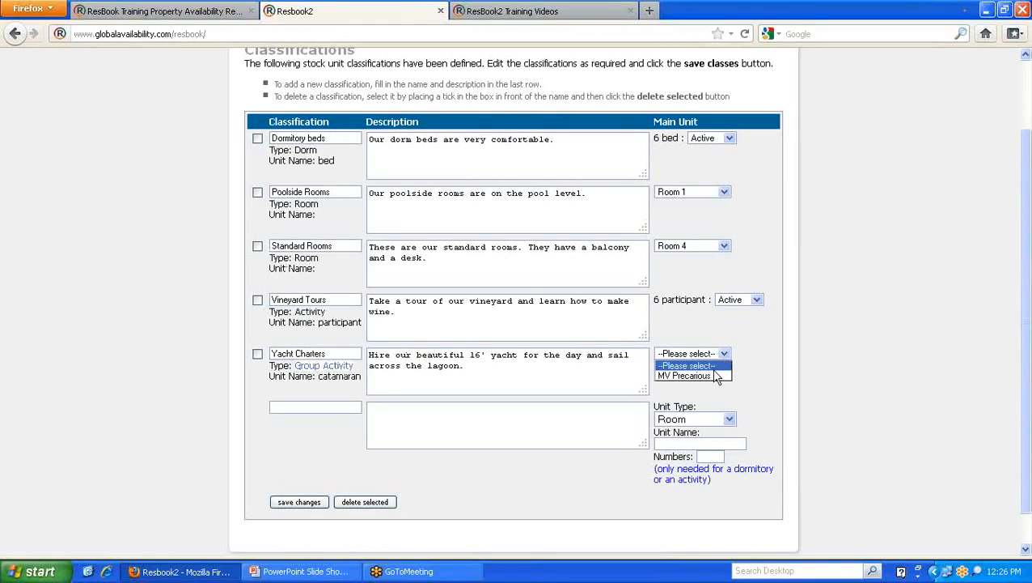
click(714, 377)
click(304, 502)
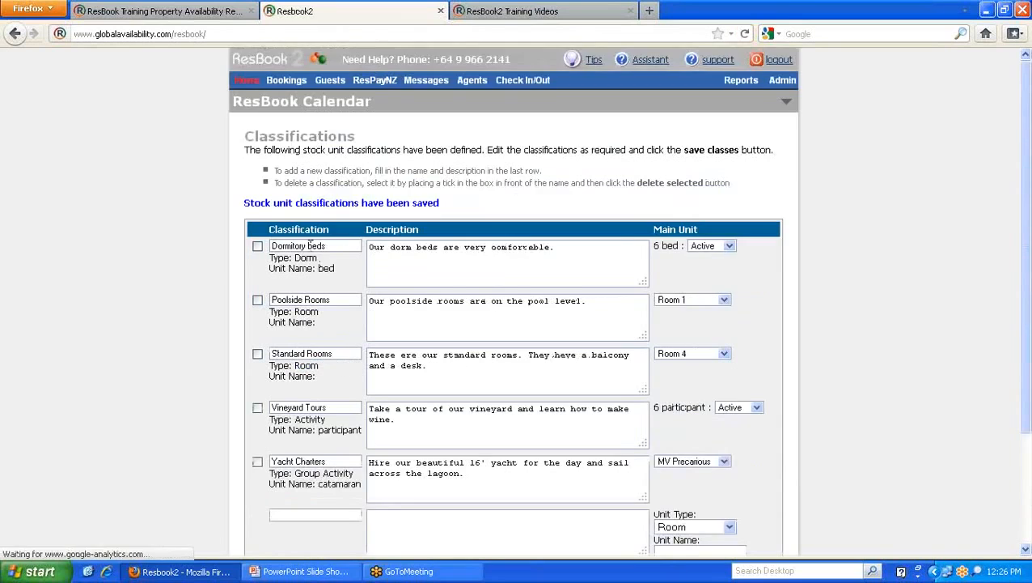
- Go to Admin > Stock Configurations > Stock Units
scroll(159, 291, down, 2)
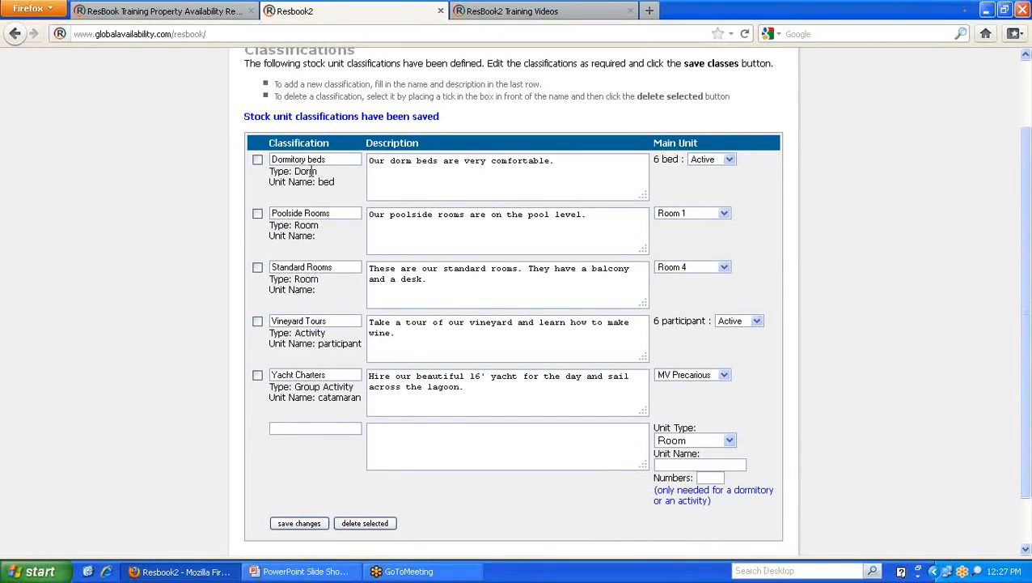
scroll(196, 226, up, 2)
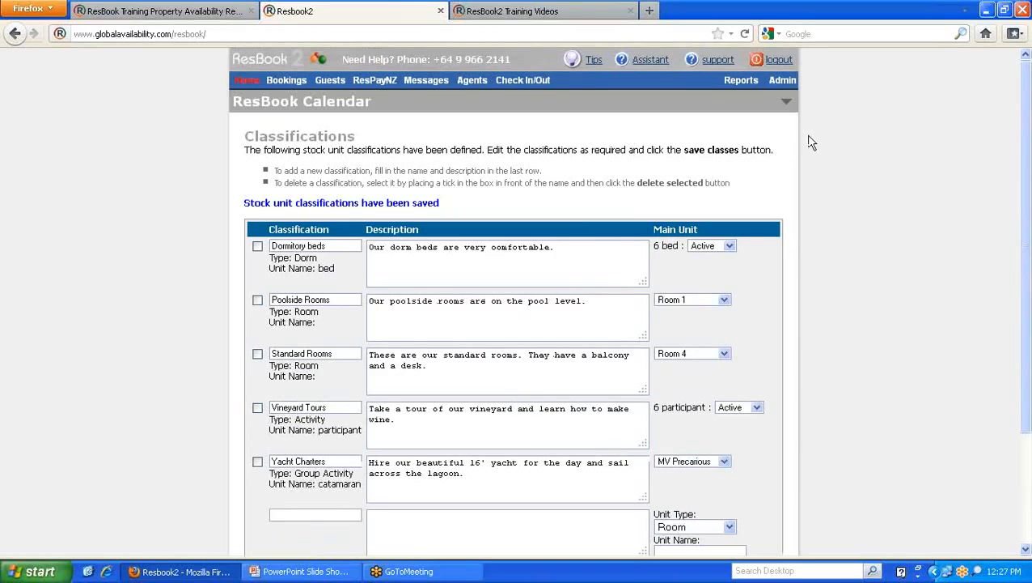
click(782, 80)
mouse_move(790, 103)
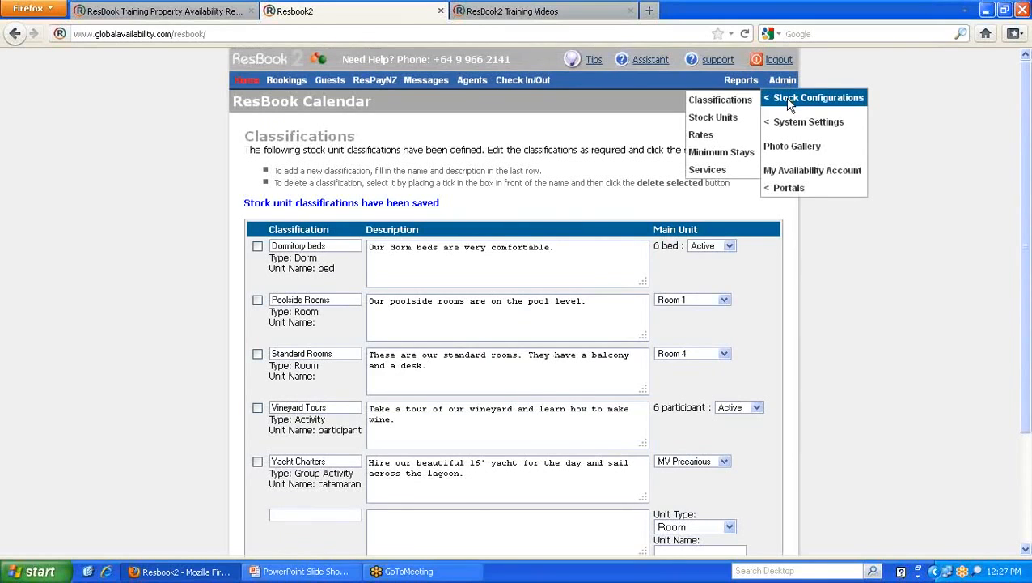
click(715, 119)
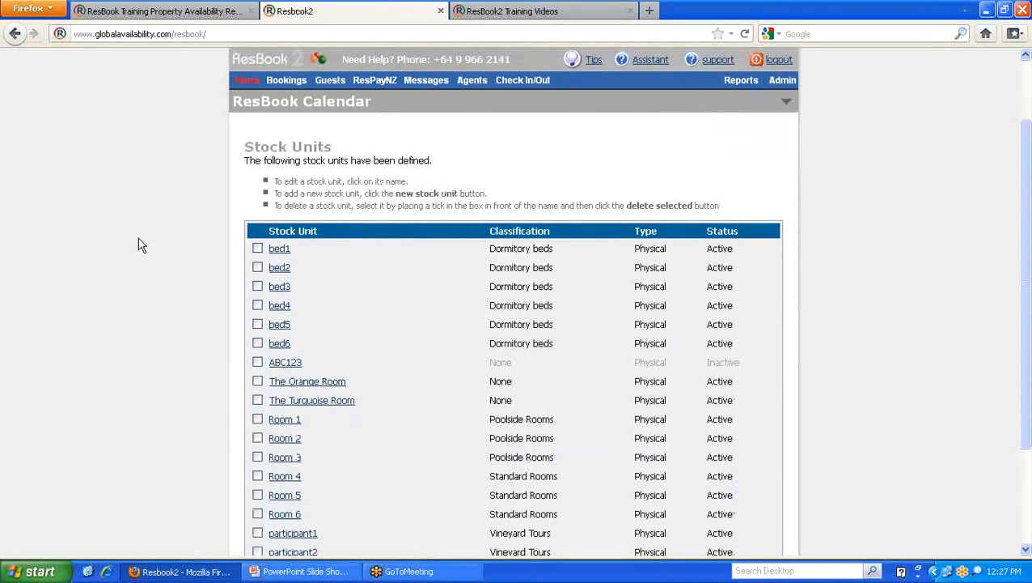
- Scroll the Stock Units list and tick, then untick, Villa Deluxe Holiday Home
scroll(138, 244, down, 2)
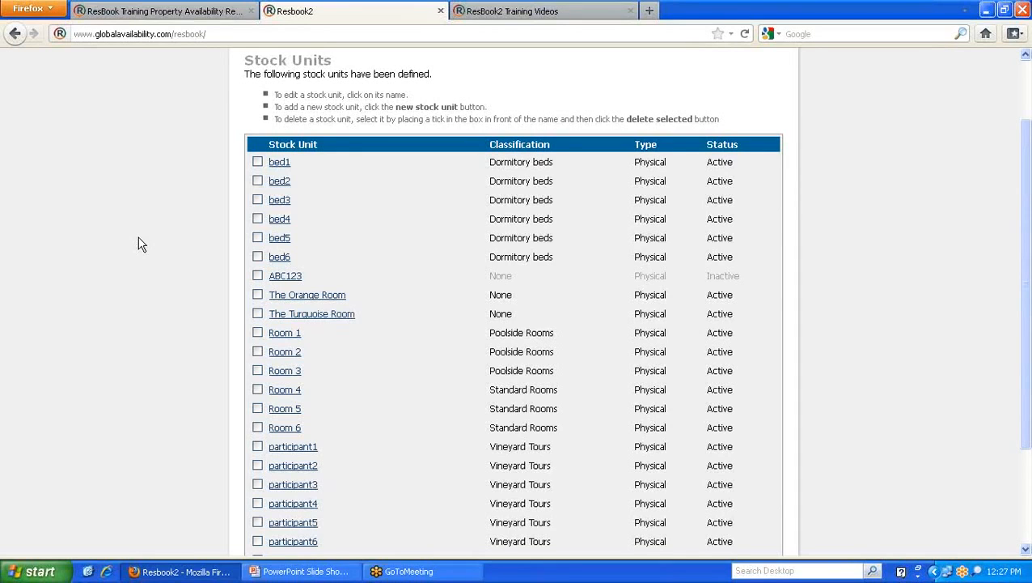
scroll(170, 190, down, 2)
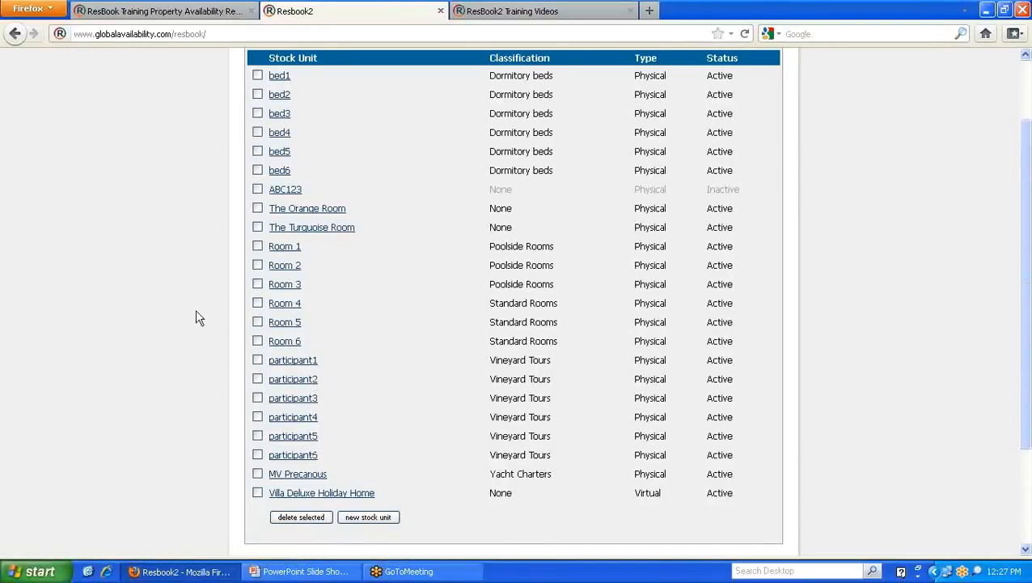
scroll(196, 311, up, 4)
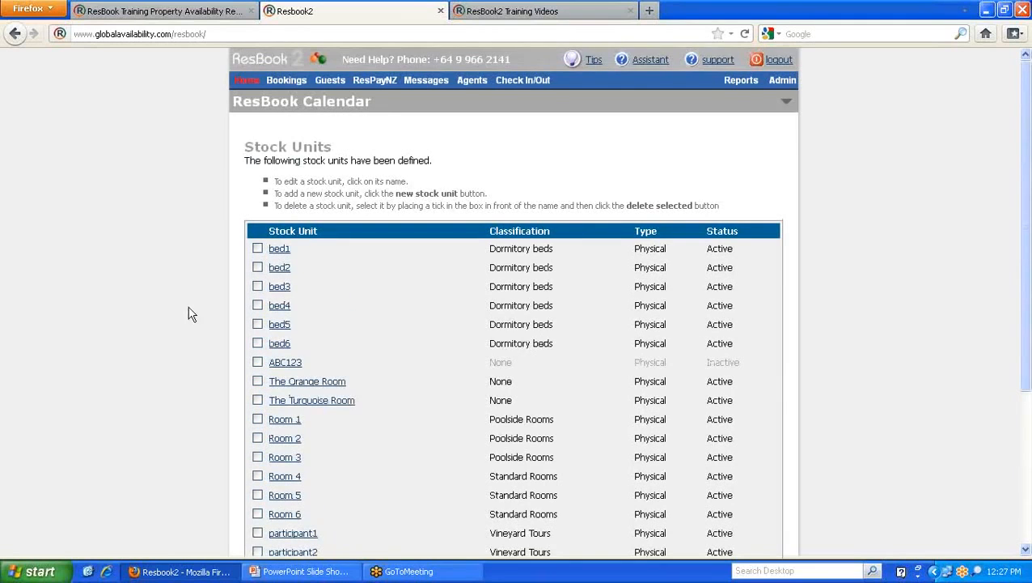
scroll(188, 307, down, 2)
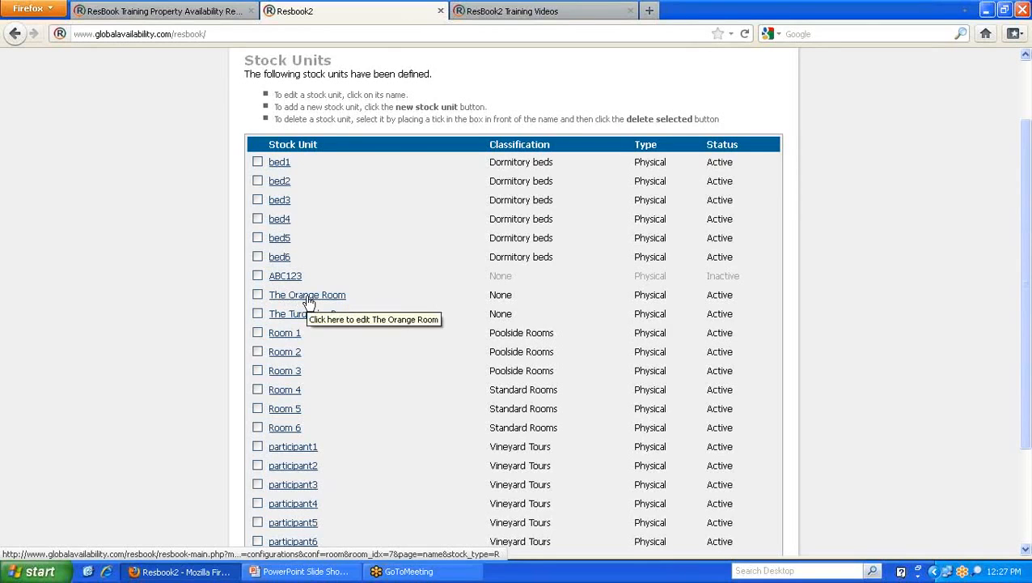
scroll(243, 301, down, 3)
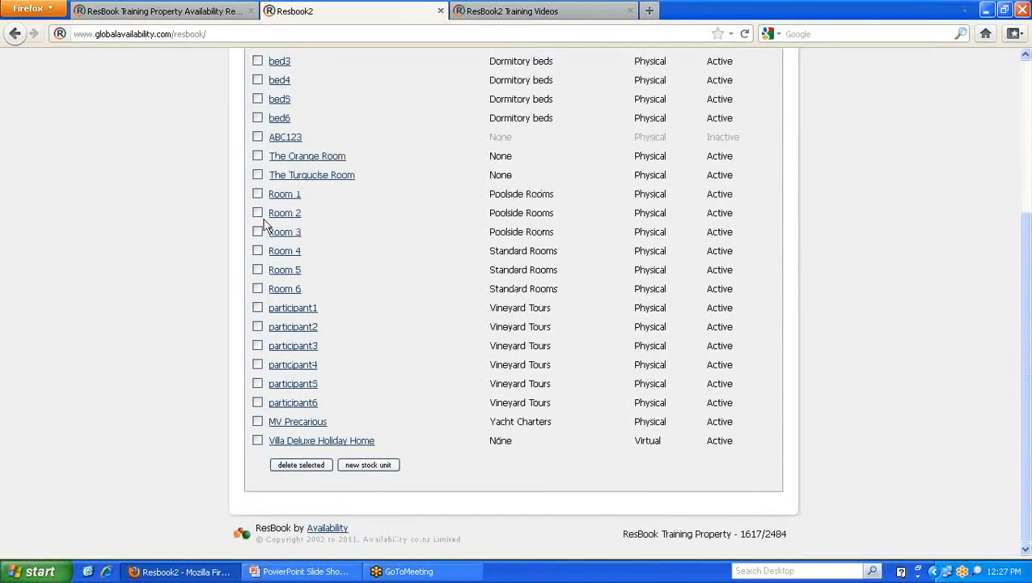
click(258, 442)
click(258, 441)
- Browse the rest of the list, then view the public availability page showing The Orange Room at NZ$500.00
scroll(735, 402, up, 2)
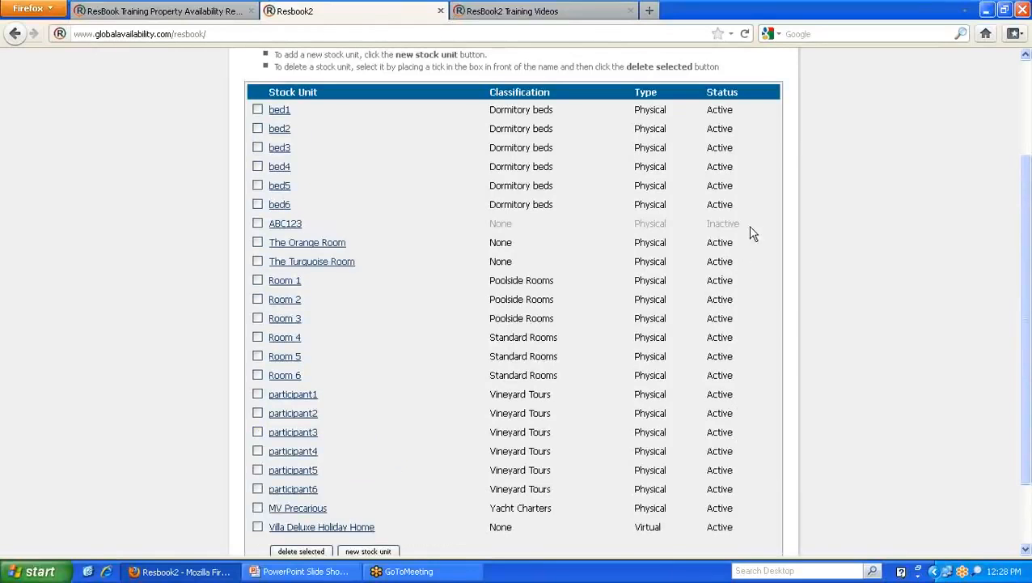
scroll(716, 251, down, 2)
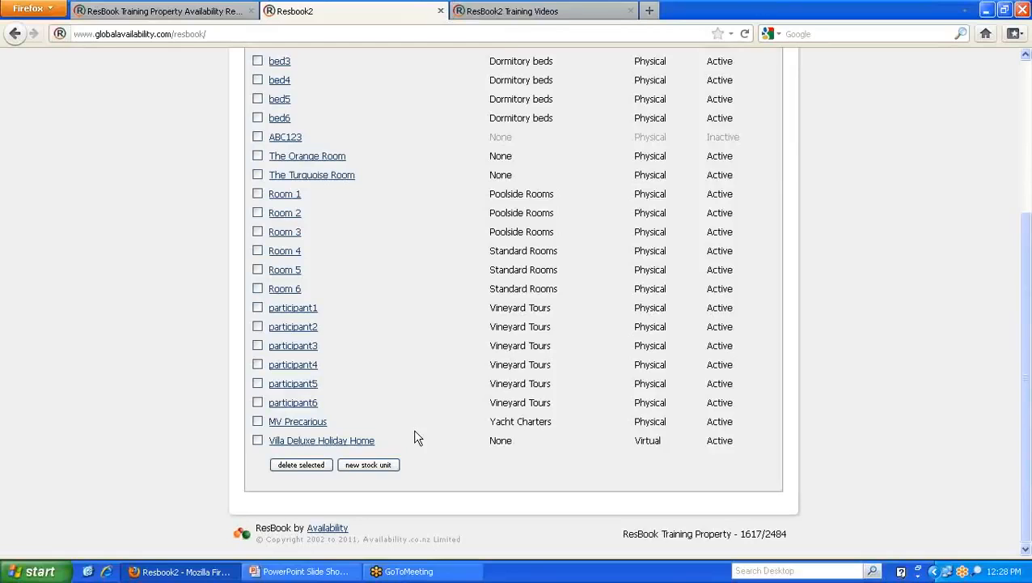
scroll(400, 209, up, 2)
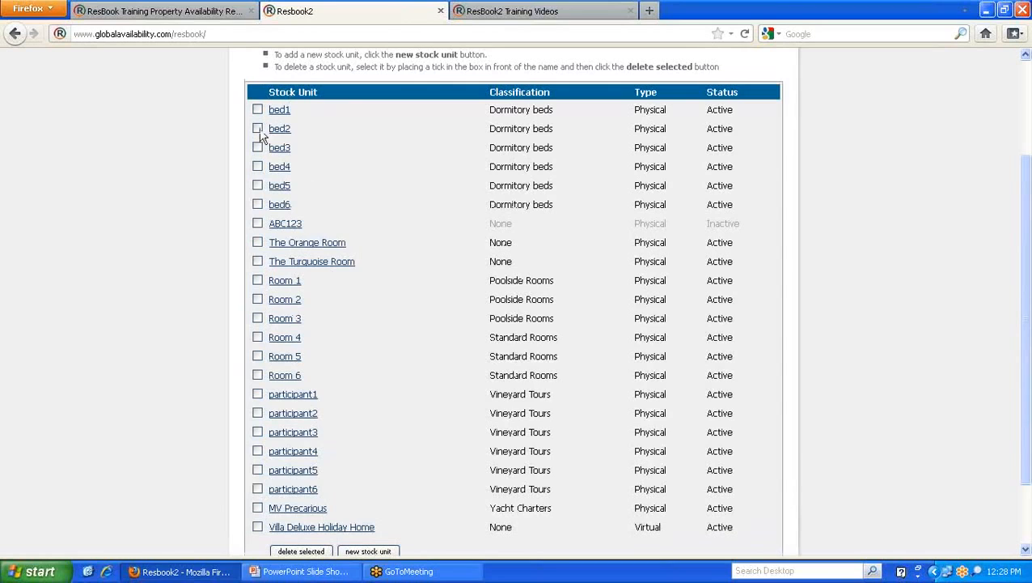
scroll(387, 374, down, 2)
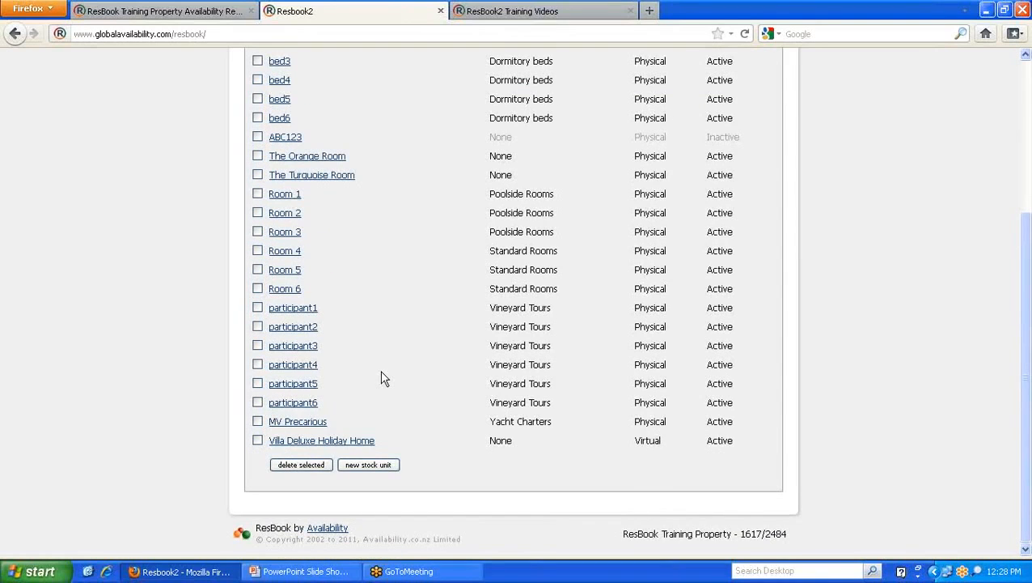
click(368, 467)
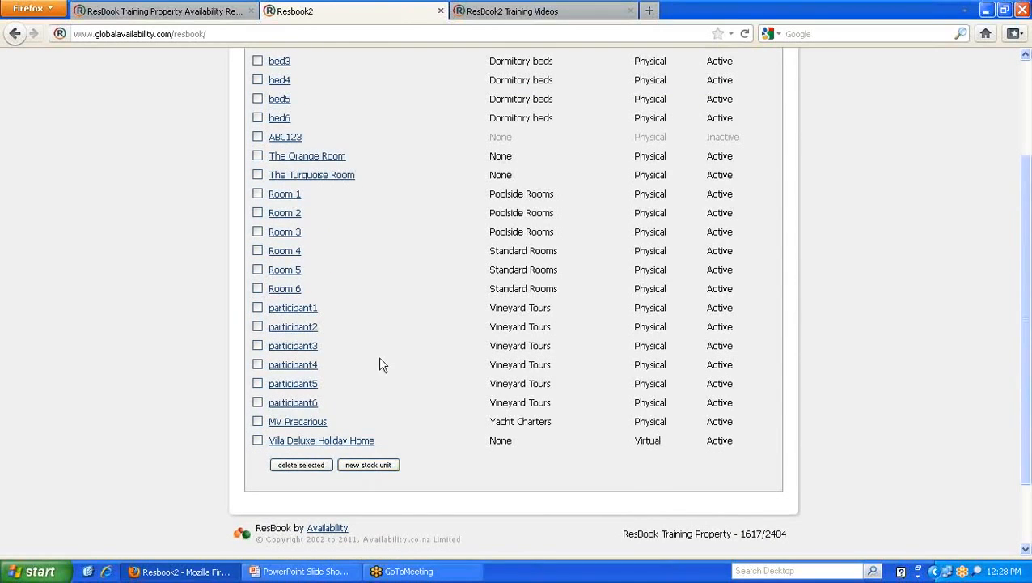
scroll(379, 364, up, 2)
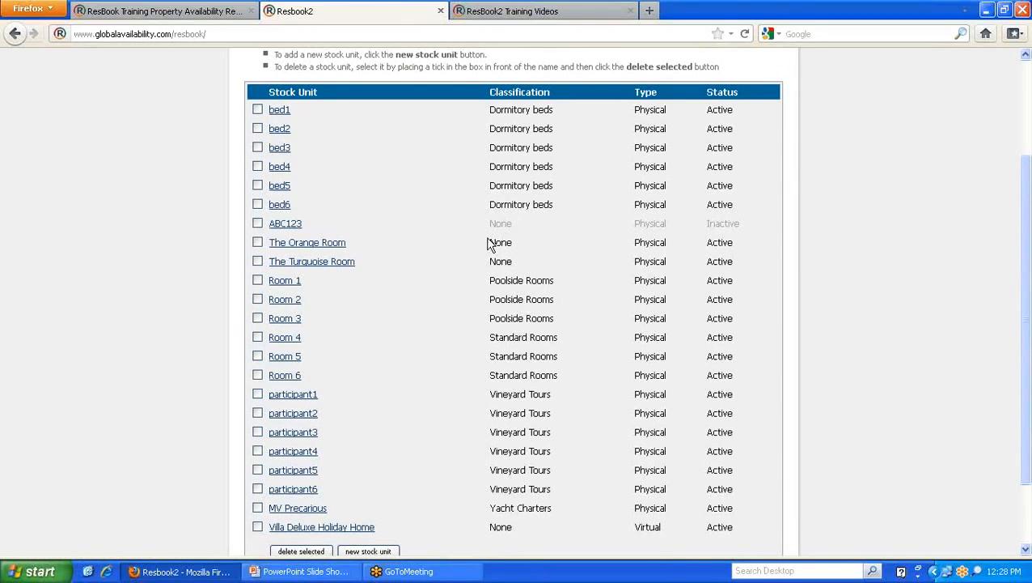
click(223, 12)
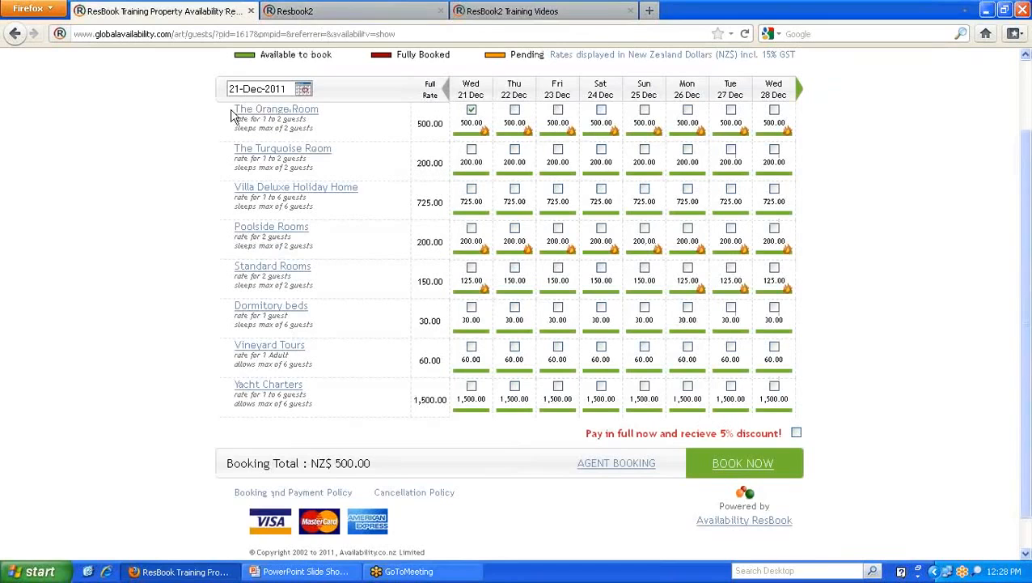
- Return to the Stock Units list and scroll down to The Orange Room row
click(332, 11)
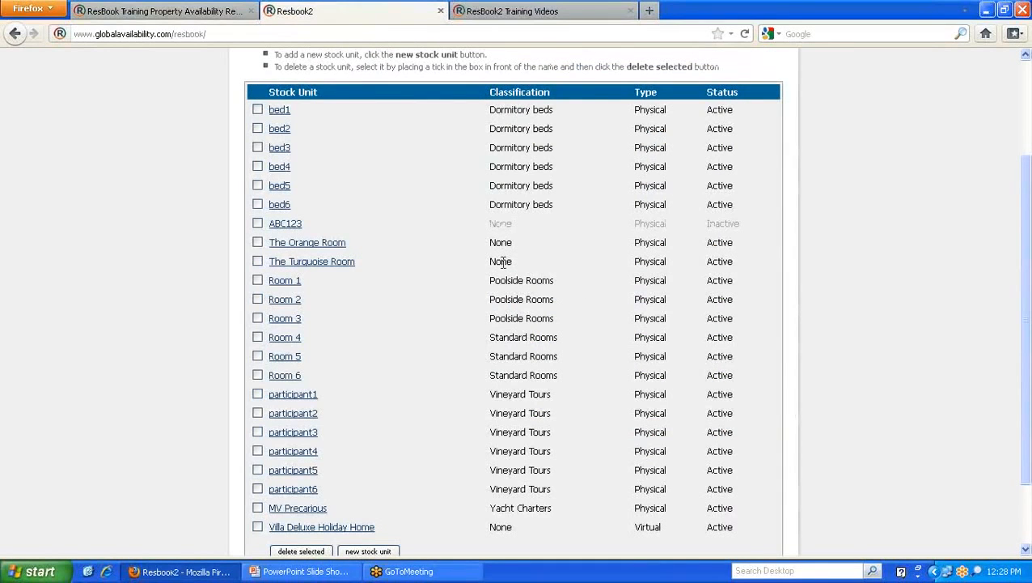
scroll(720, 162, up, 3)
mouse_move(768, 72)
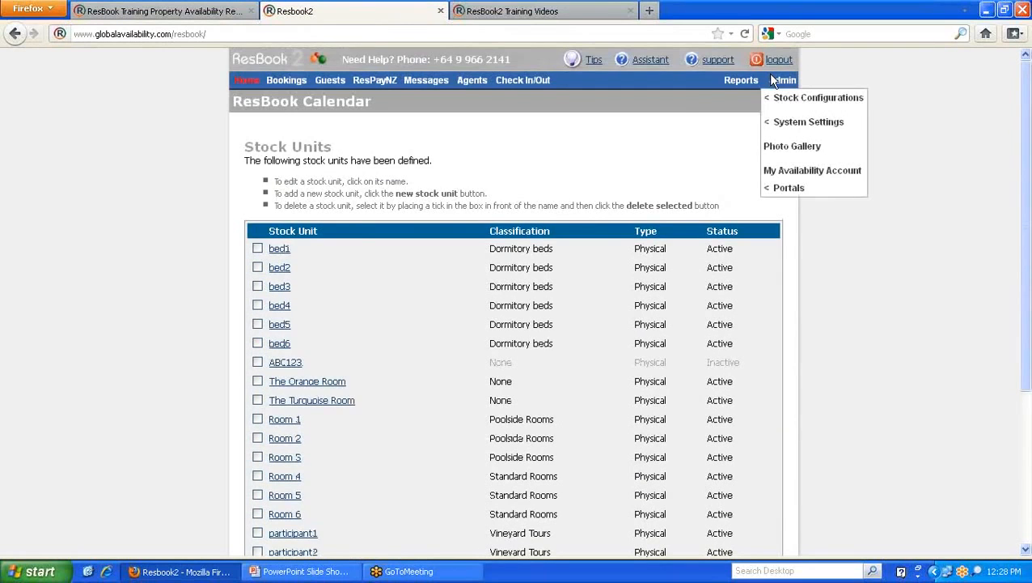
mouse_move(785, 104)
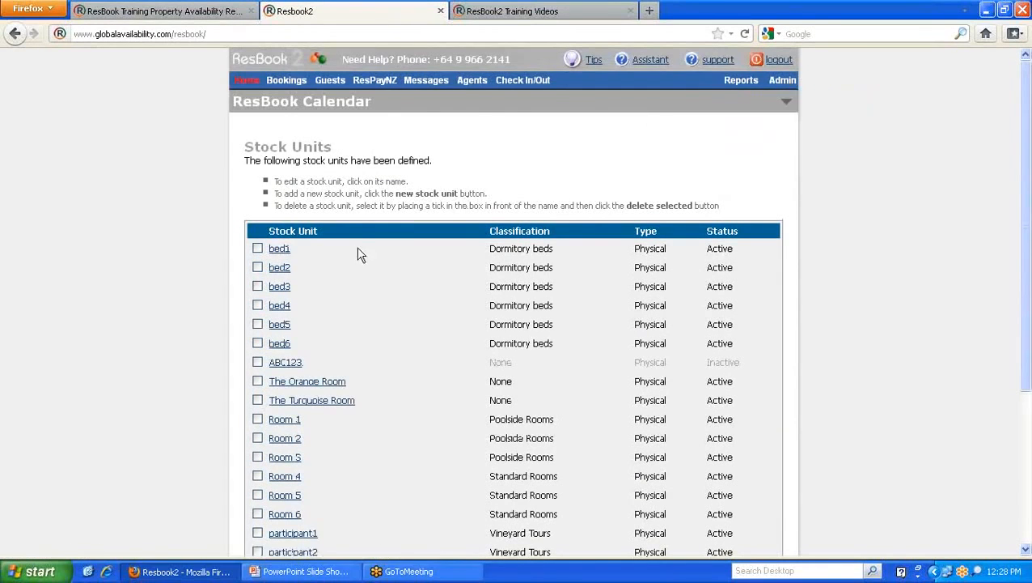
scroll(353, 271, down, 2)
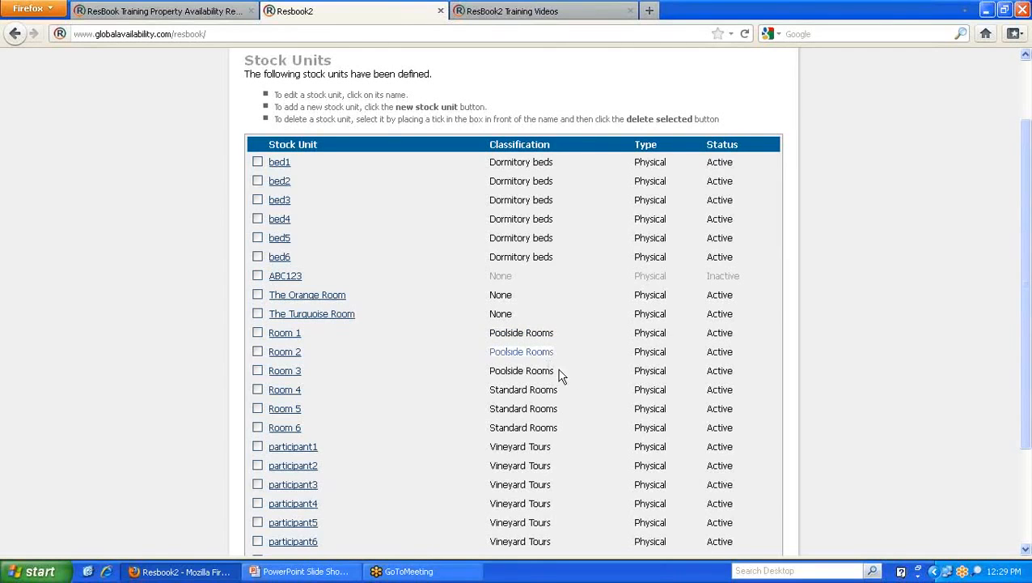
scroll(547, 340, down, 2)
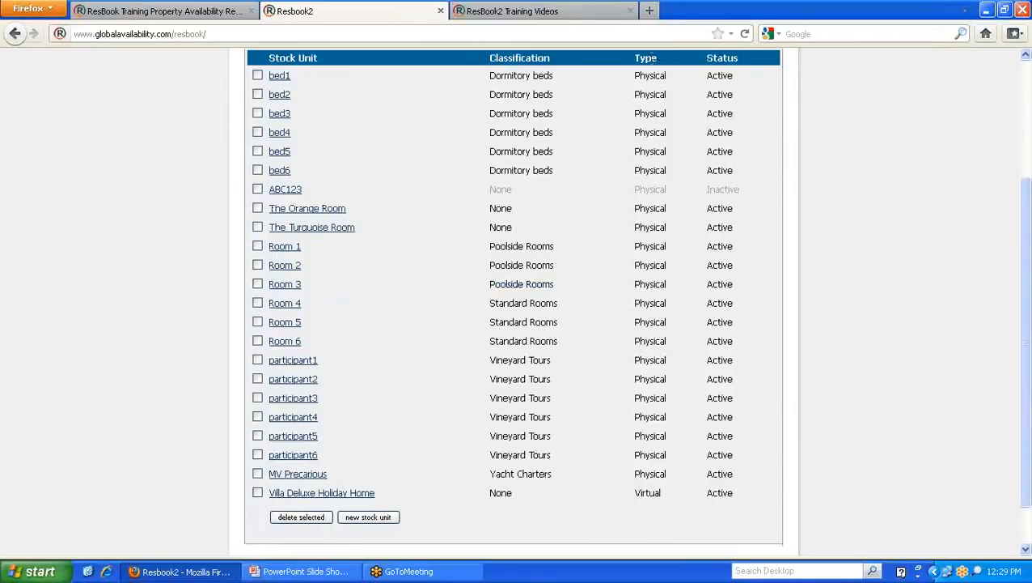
drag(657, 59, 634, 64)
click(647, 91)
- Glance at the public availability page, then come back to the Stock Units list
click(204, 15)
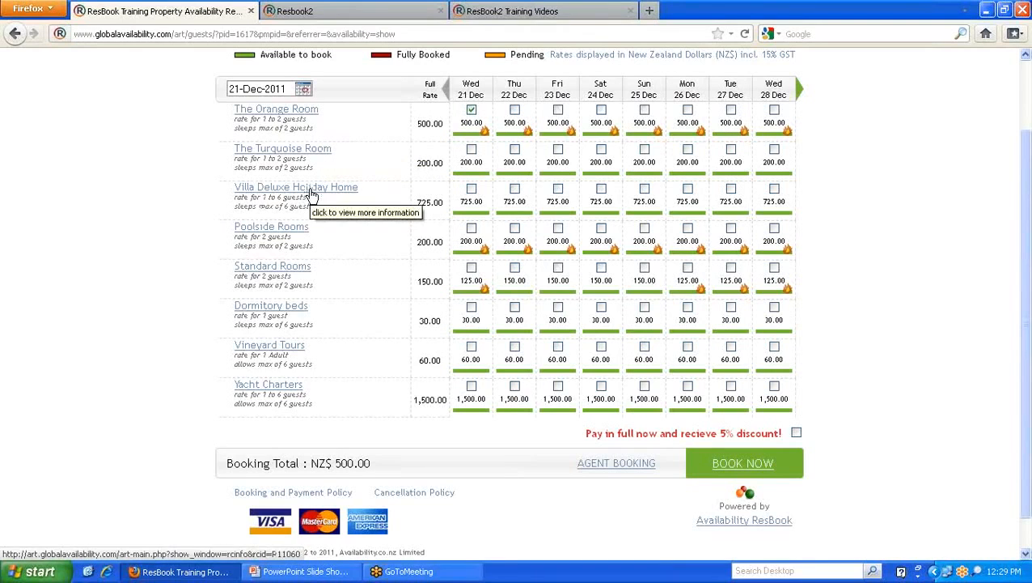
click(344, 12)
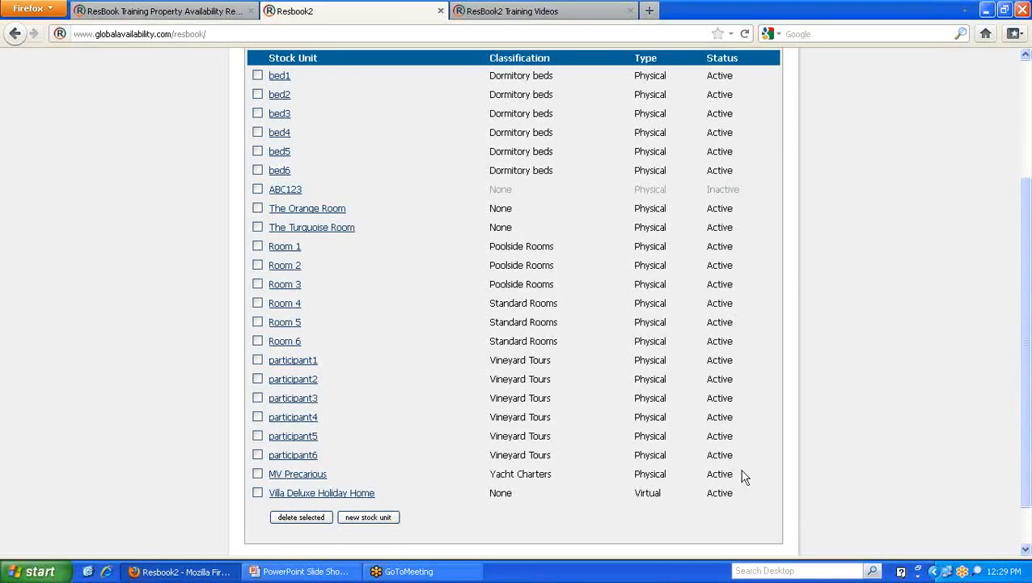
scroll(485, 239, up, 5)
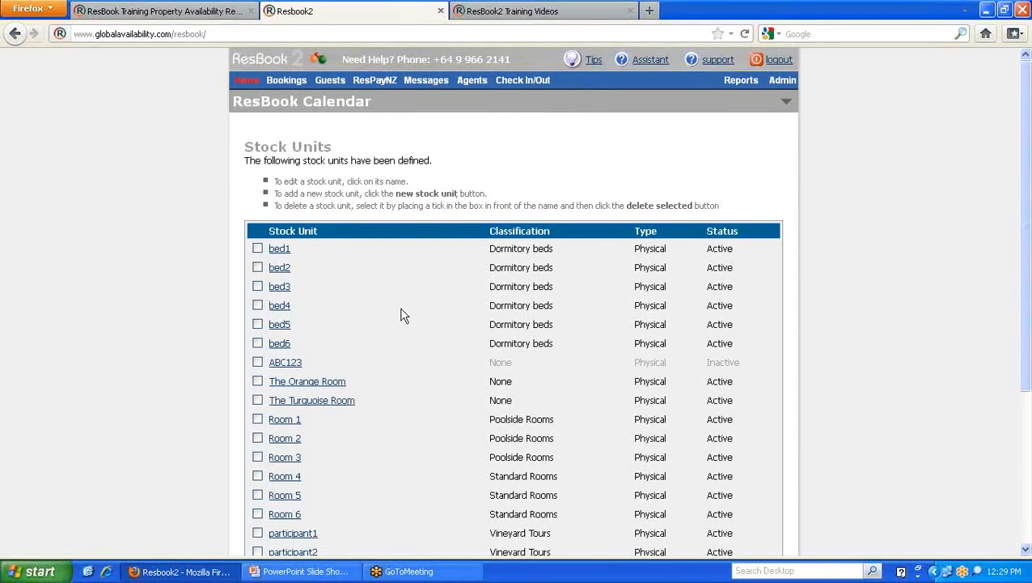
scroll(403, 315, down, 2)
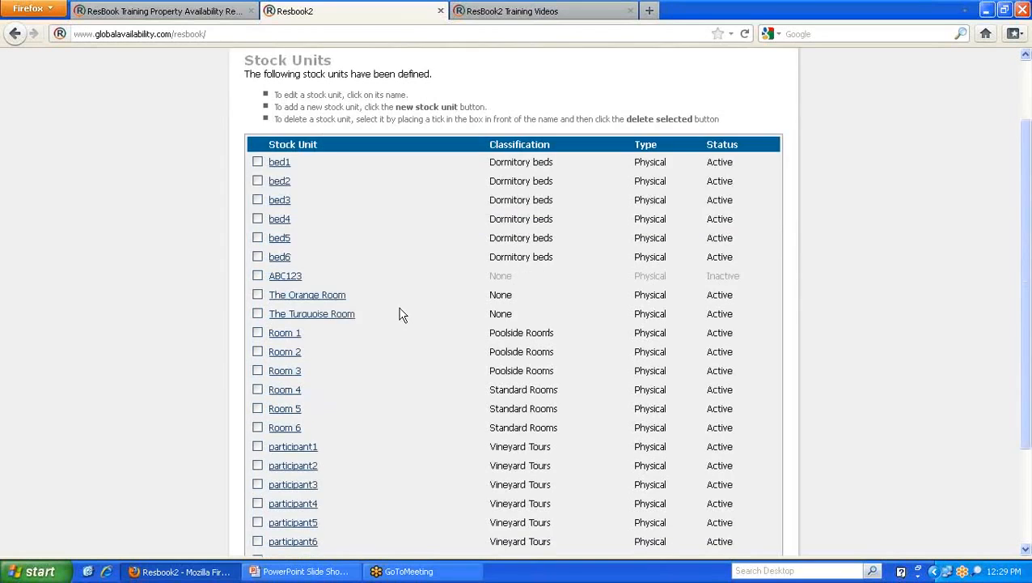
- Open The Orange Room's Edit Stock Unit page and review its heading and description
click(296, 295)
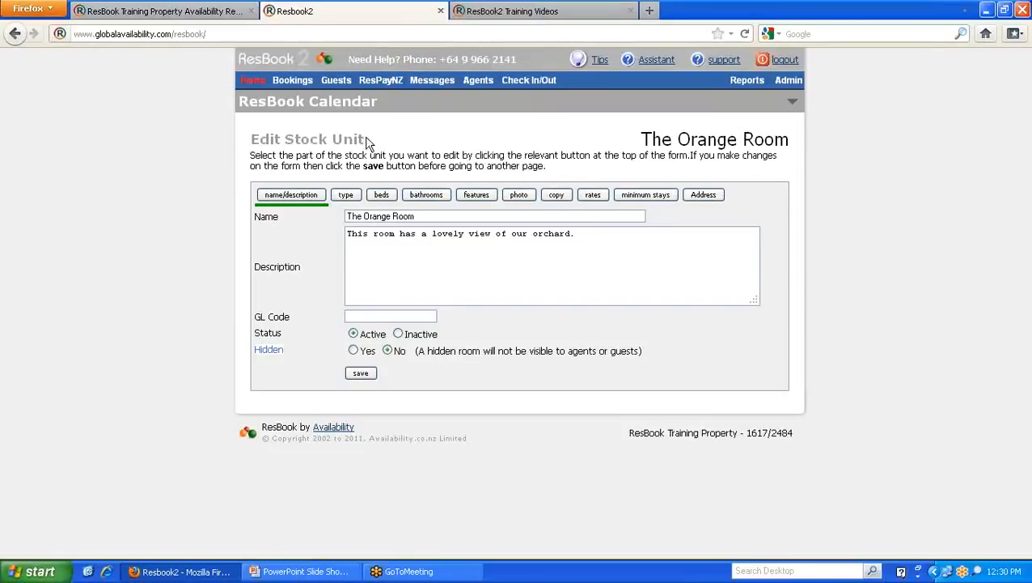
drag(366, 140, 254, 141)
drag(642, 139, 792, 142)
click(793, 151)
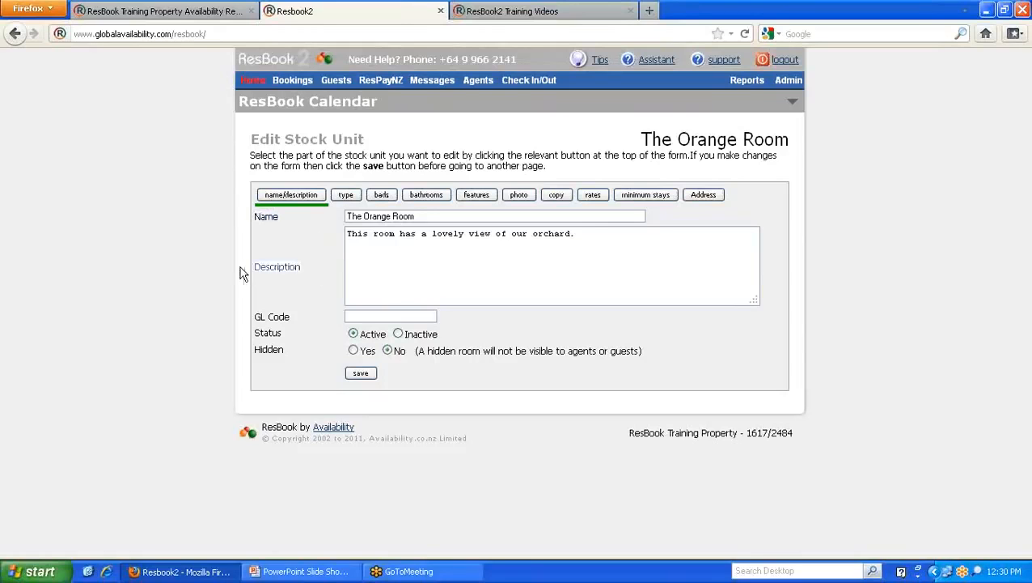
click(424, 267)
click(235, 11)
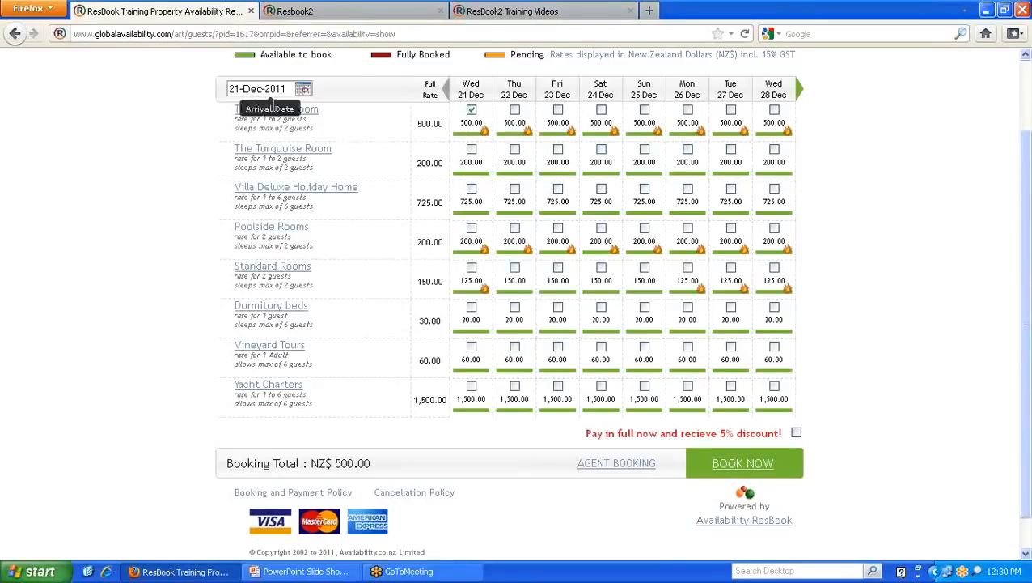
- Open The Orange Room's public popup, move it aside, and note its total of 2 guests
click(289, 113)
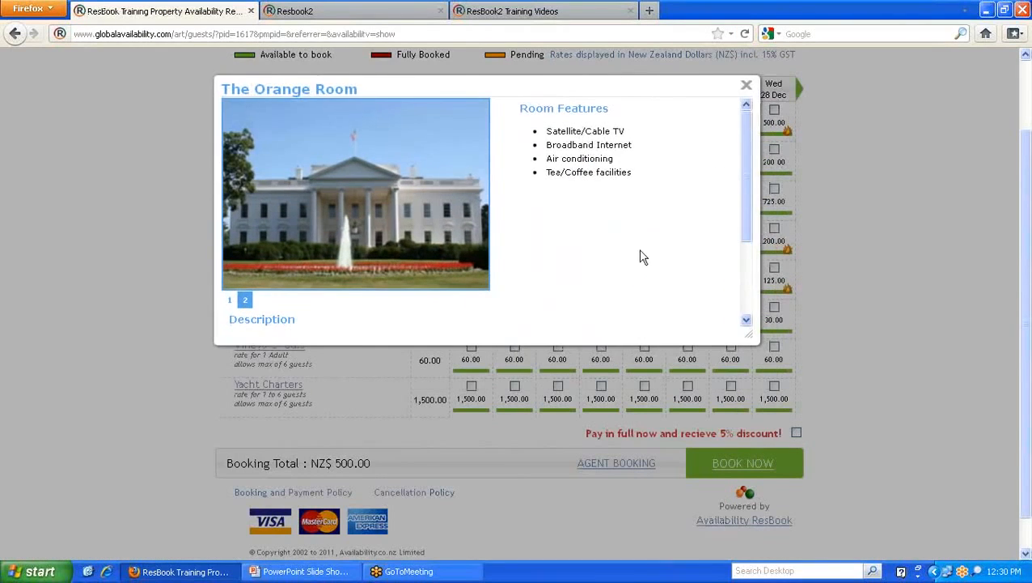
drag(751, 338, 856, 528)
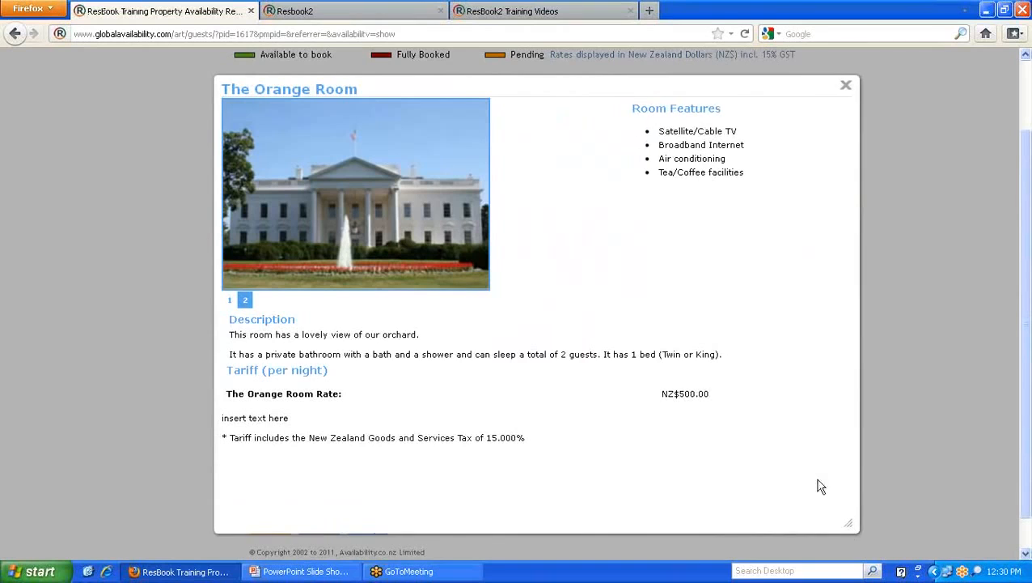
drag(555, 81, 697, 88)
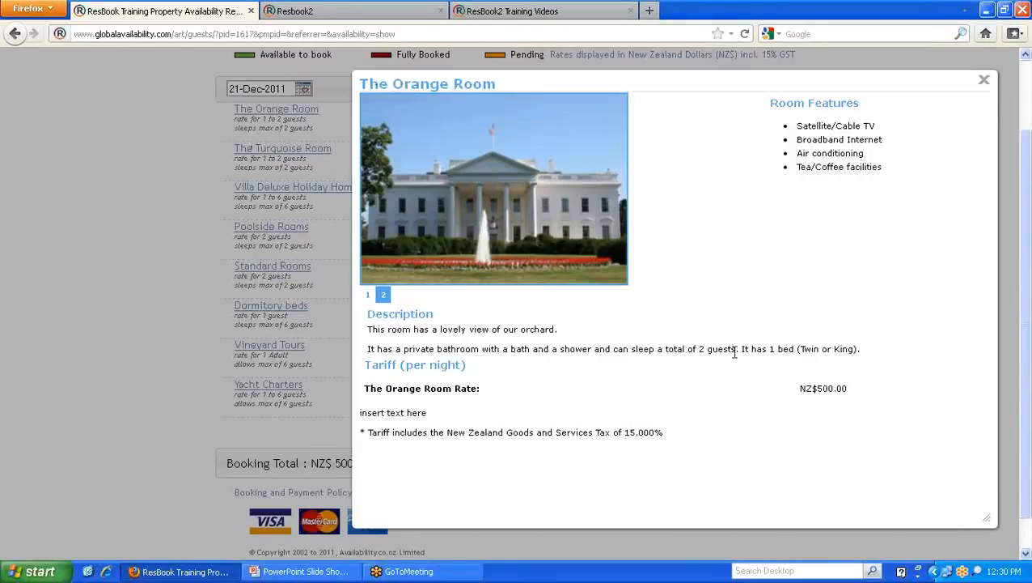
drag(735, 350, 668, 351)
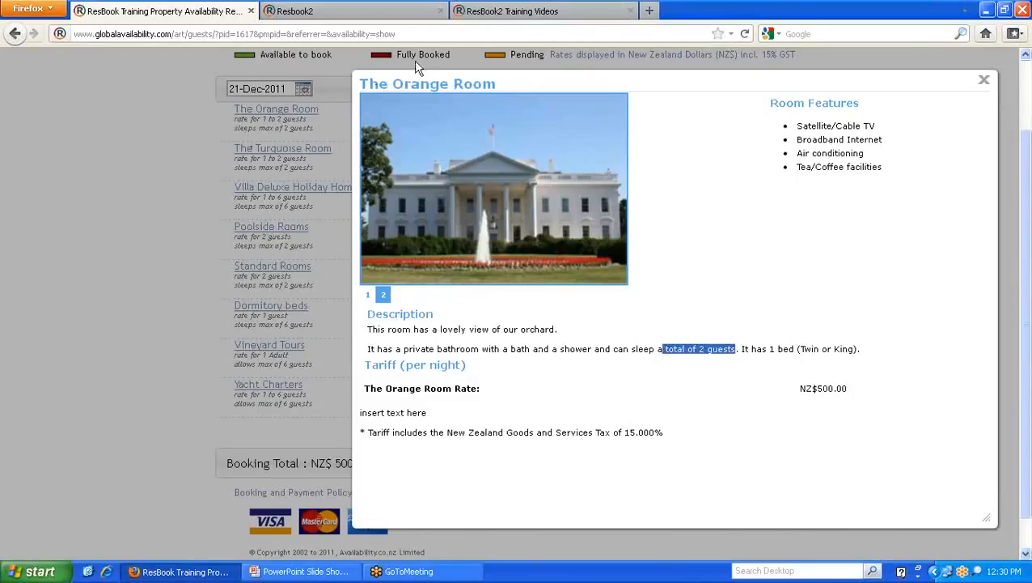
click(340, 13)
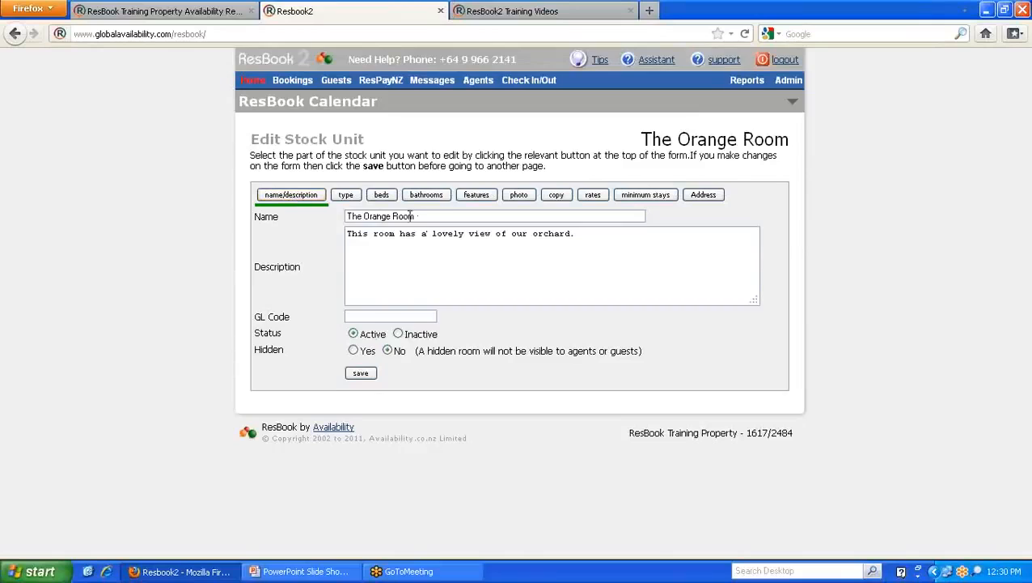
- Change The Orange Room's type classification to Dormitory beds and save it
click(350, 197)
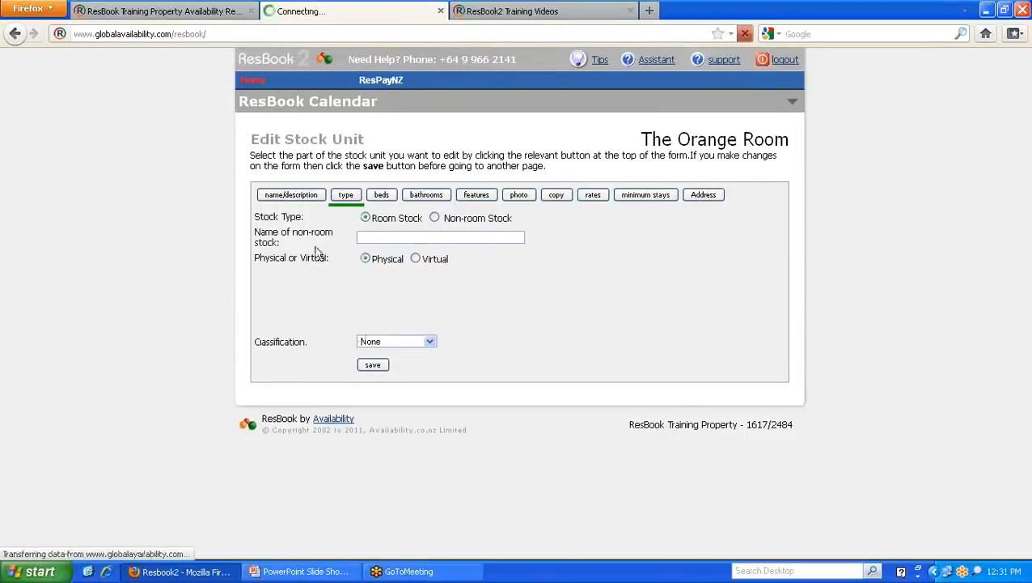
drag(332, 257, 253, 259)
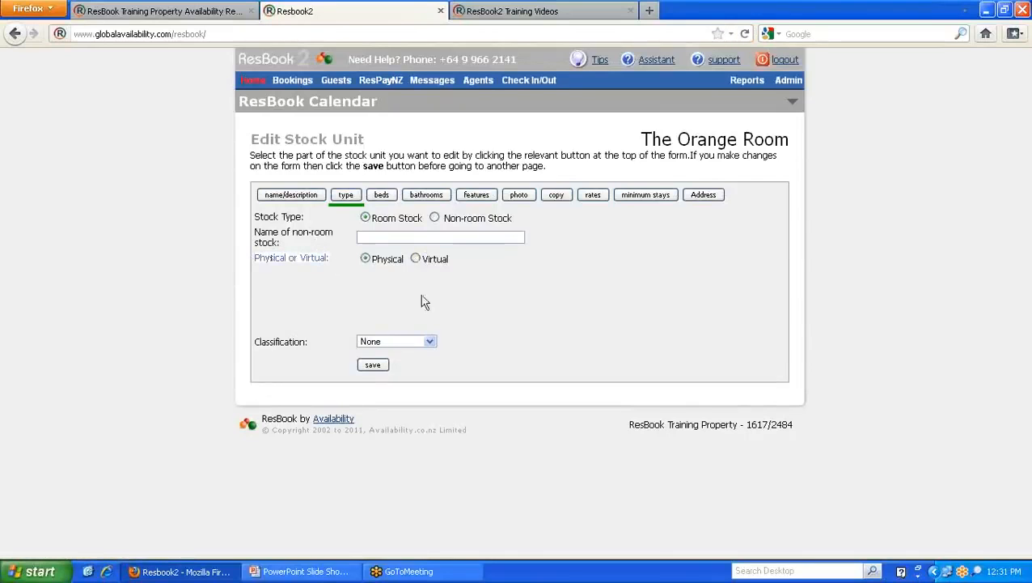
click(431, 342)
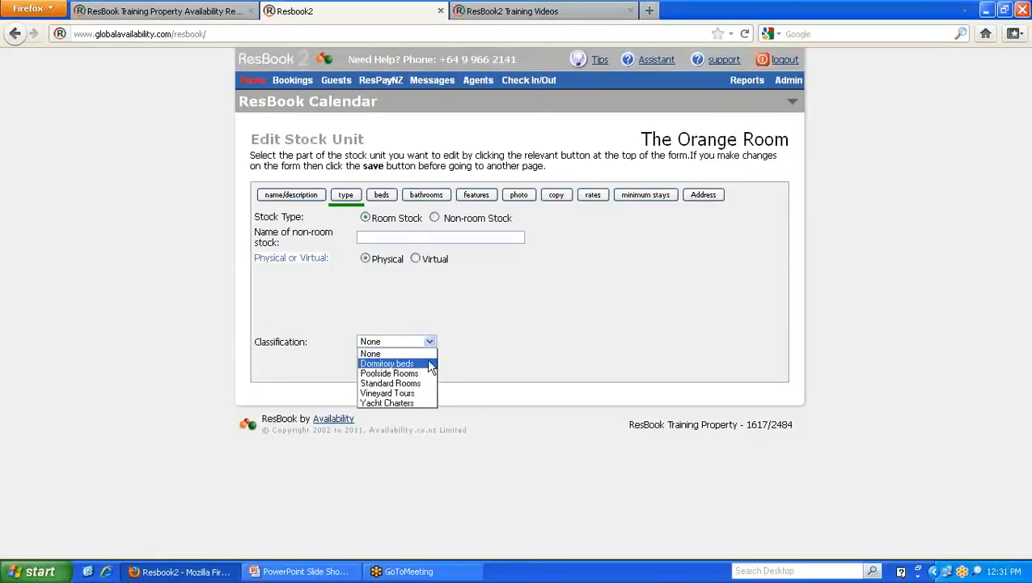
mouse_move(792, 97)
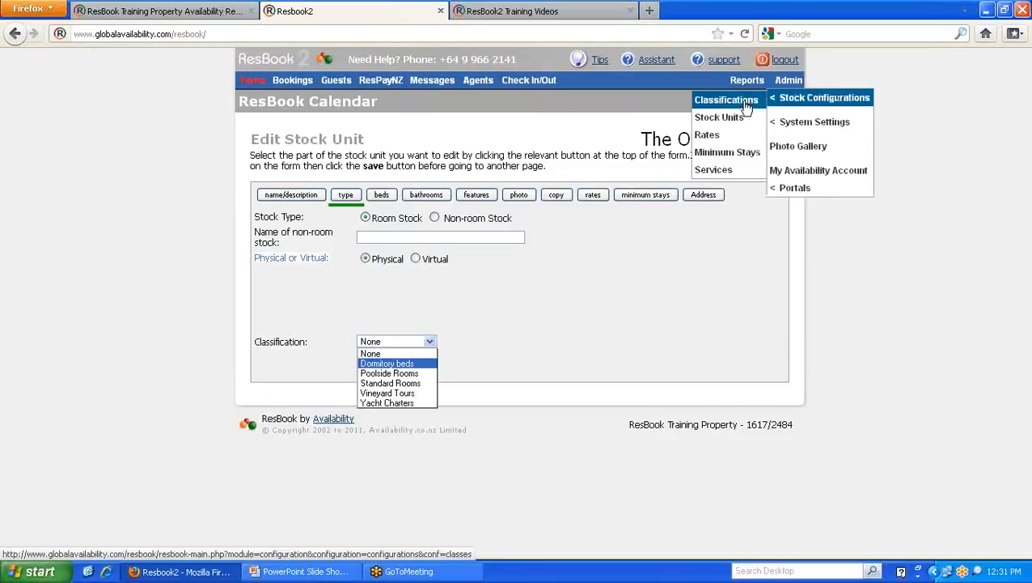
click(395, 363)
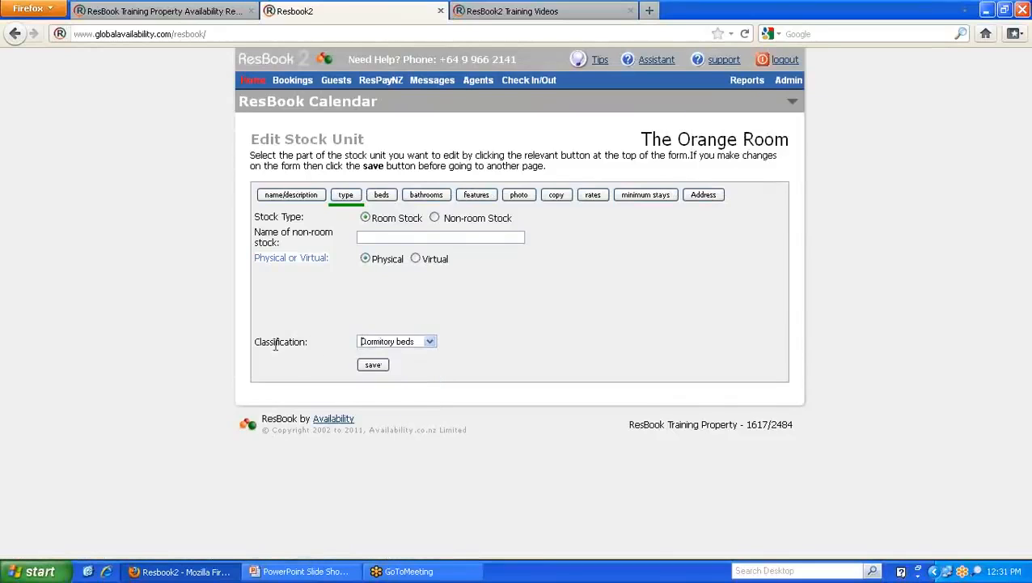
click(373, 364)
click(374, 365)
click(389, 200)
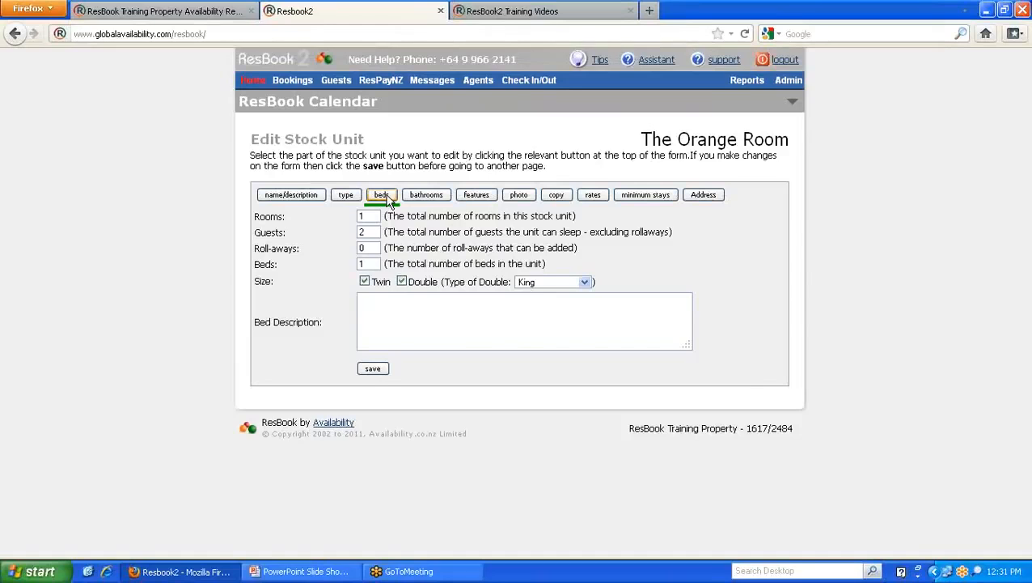
- Review The Orange Room popup's orchard-view description and tariff, close it, and start booking
click(235, 13)
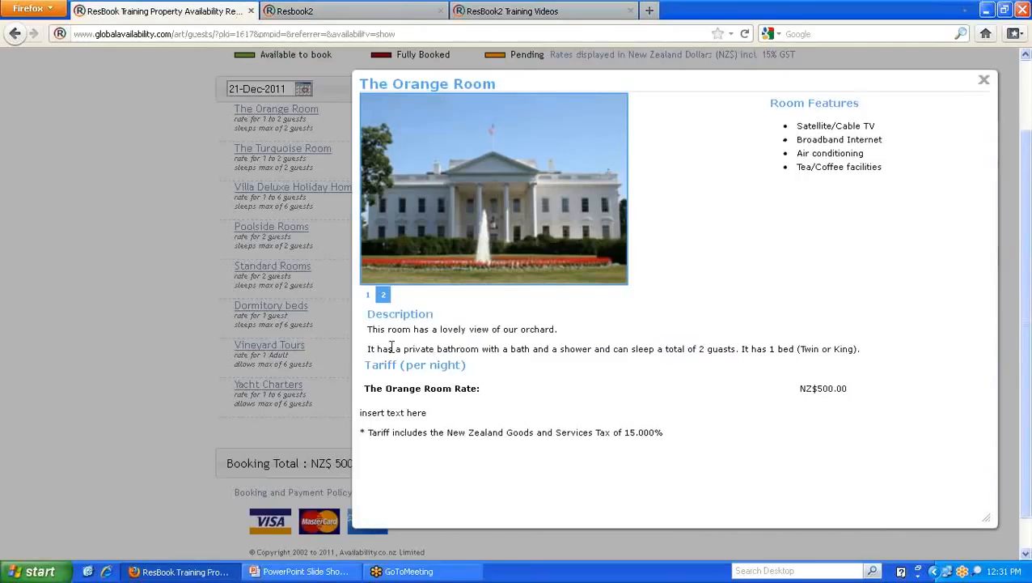
drag(366, 349, 864, 348)
click(864, 349)
drag(859, 352, 368, 348)
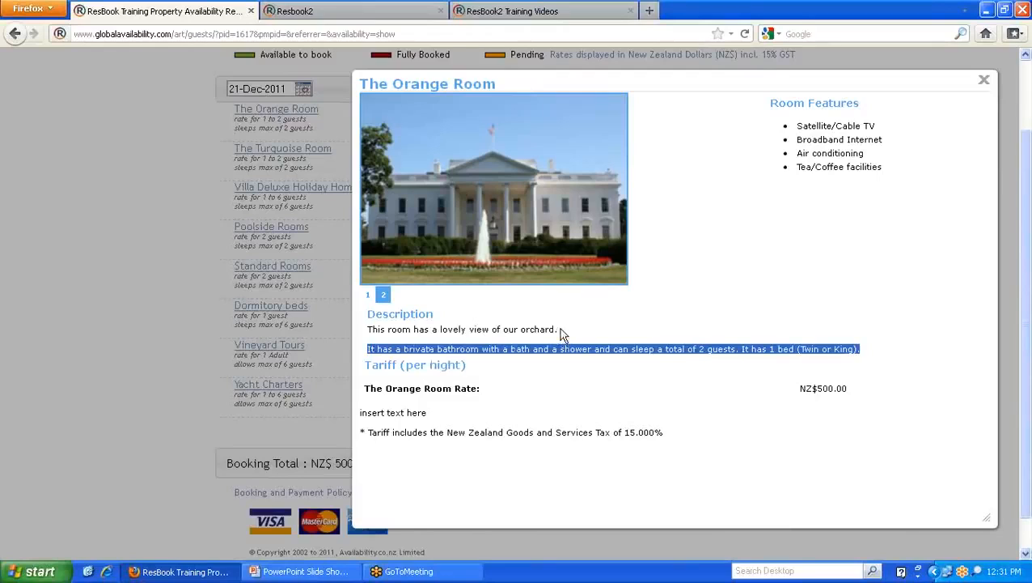
drag(367, 329, 569, 334)
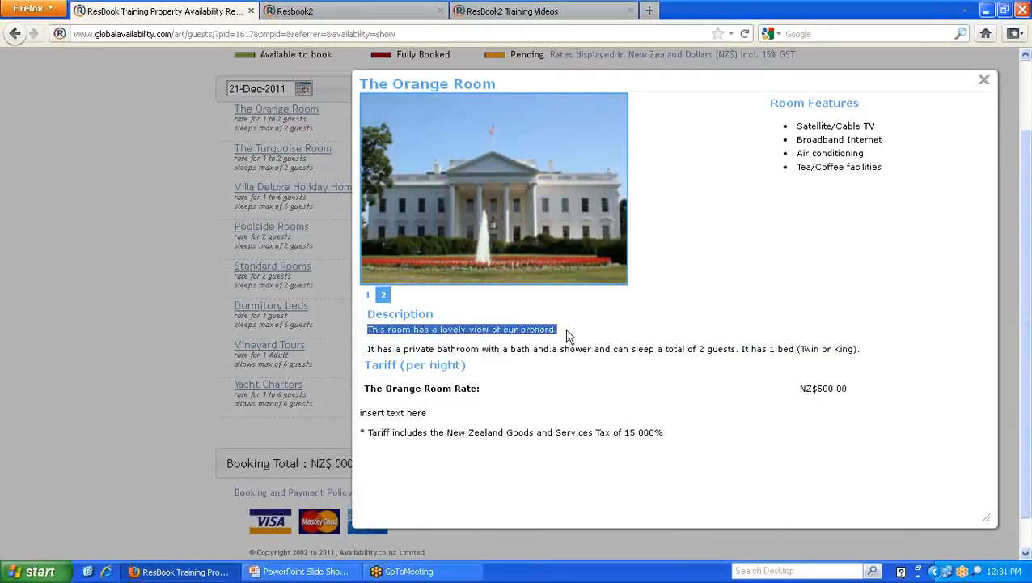
click(573, 336)
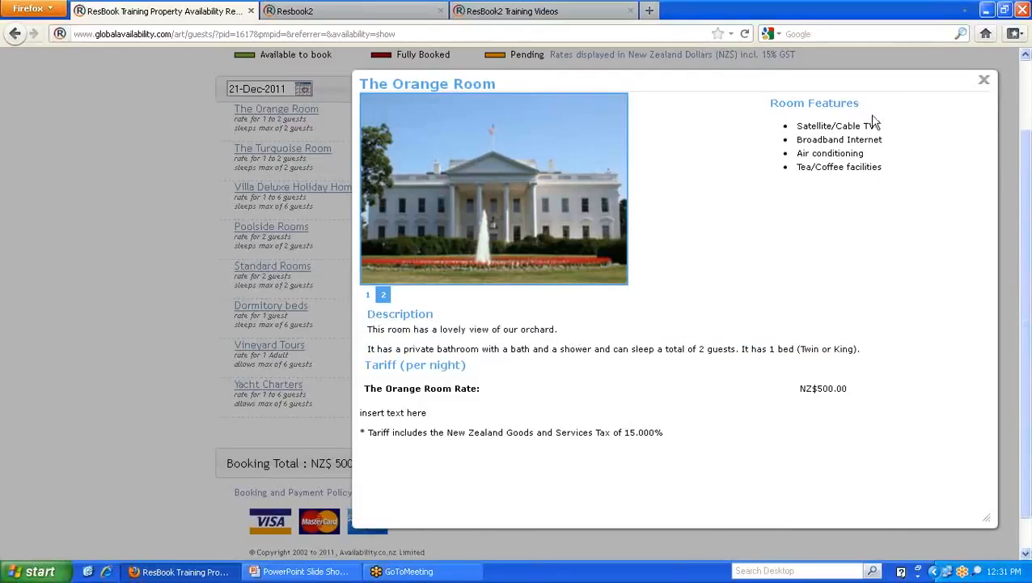
click(983, 81)
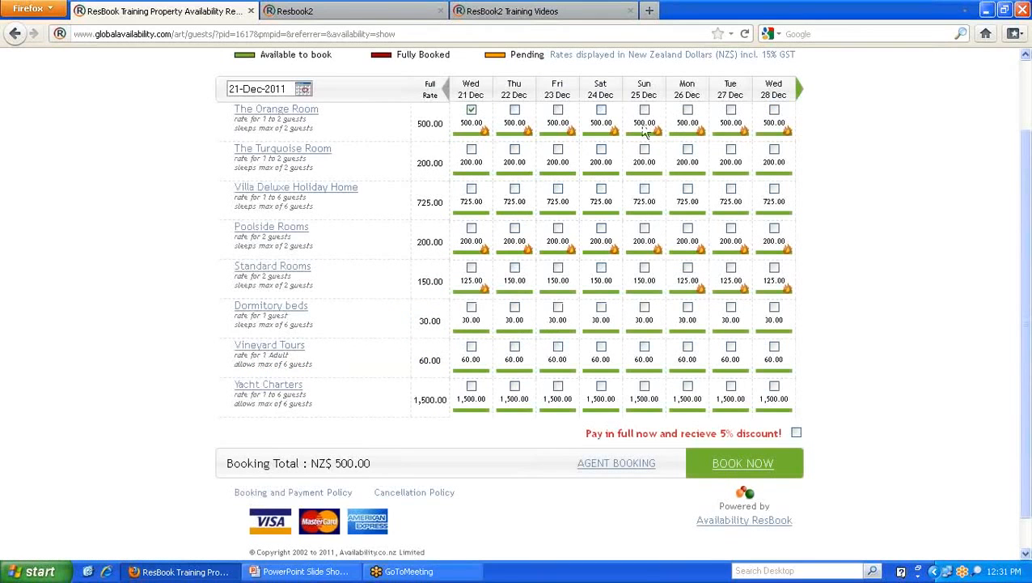
click(739, 458)
- Set the number of guests to 2 in The Orange Room's beds settings
click(324, 11)
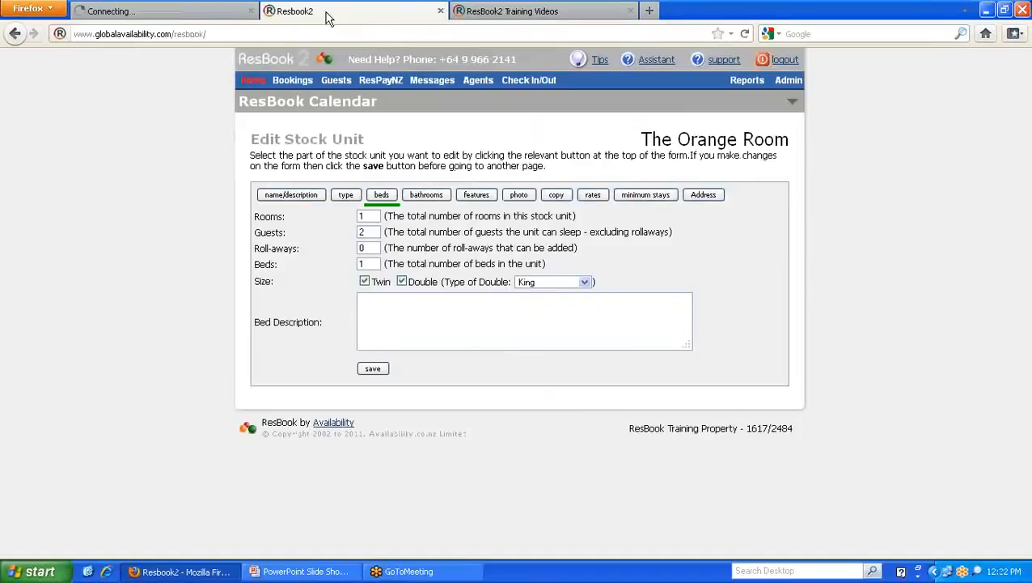
double_click(371, 216)
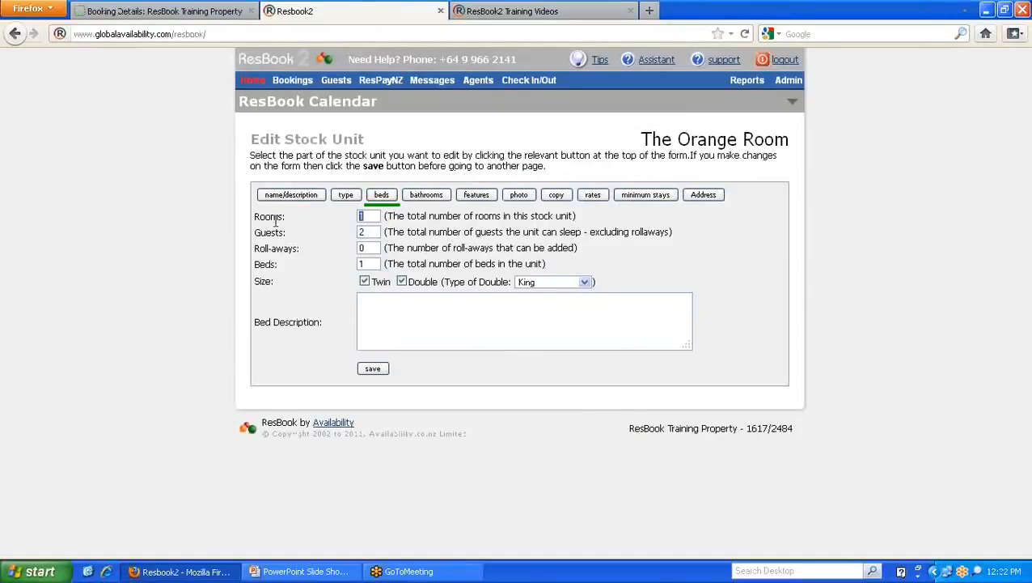
double_click(362, 232)
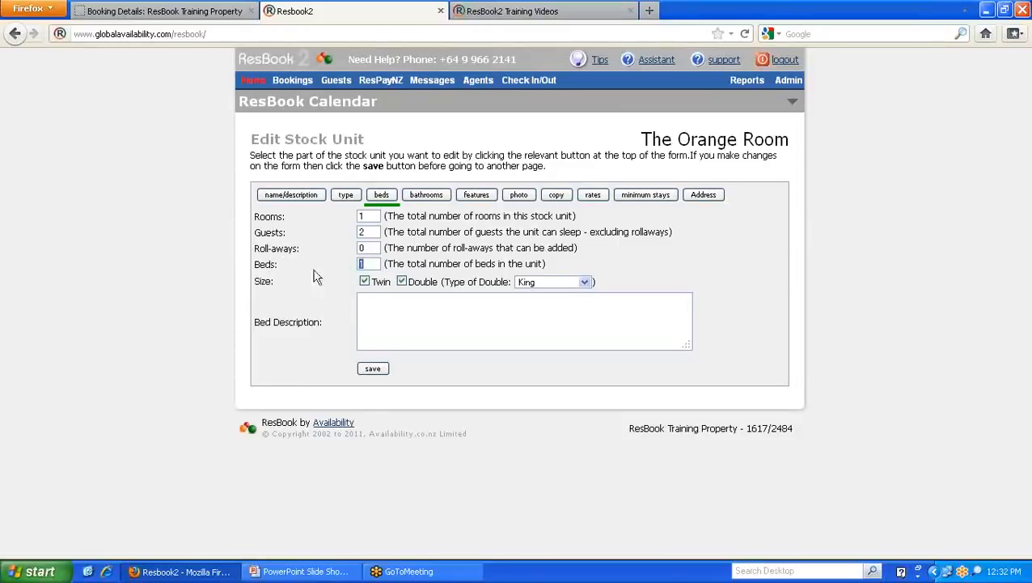
text(2)
click(344, 261)
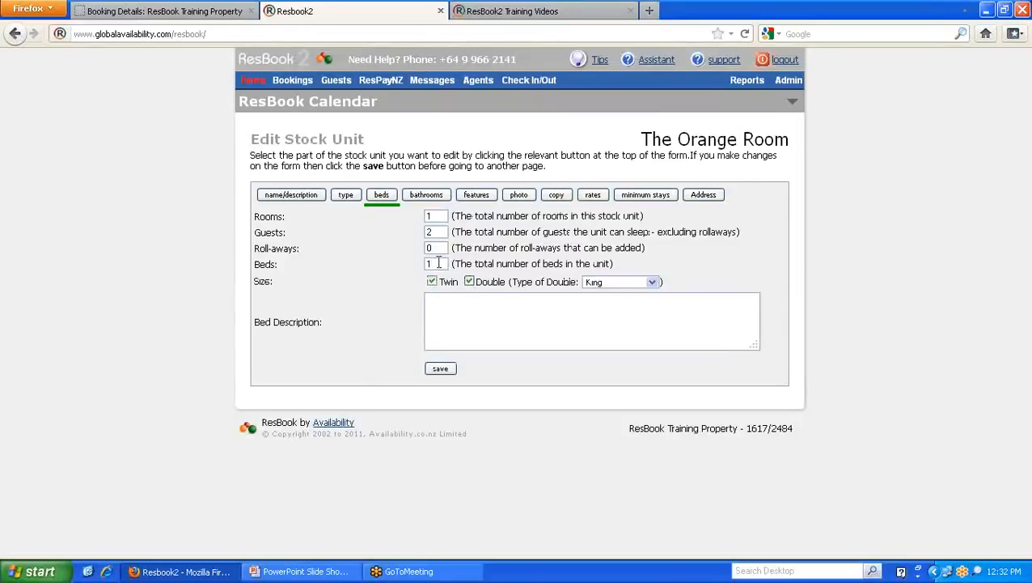
click(443, 306)
- Review The Orange Room's details popup on the public booking page
click(241, 11)
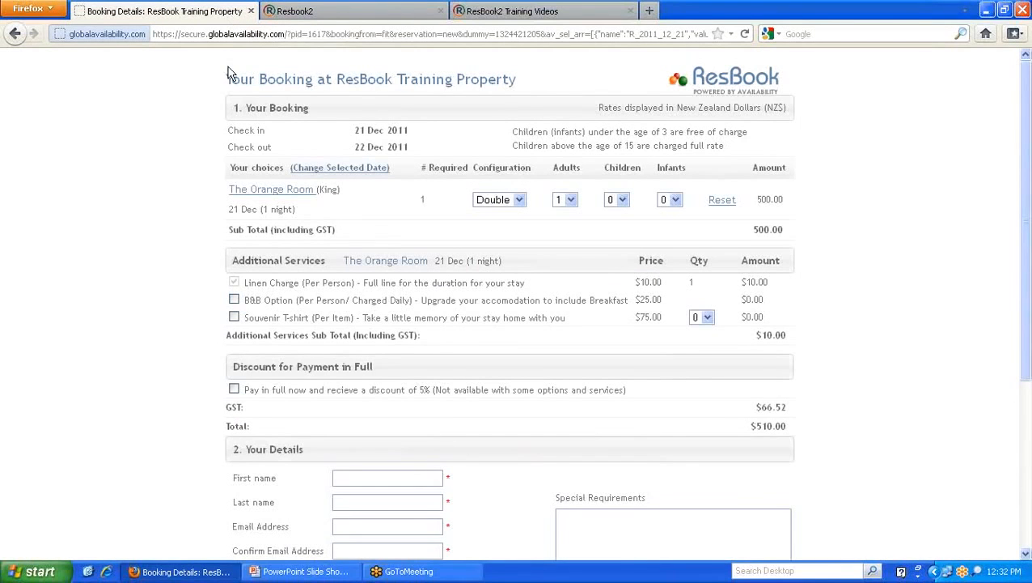
click(285, 196)
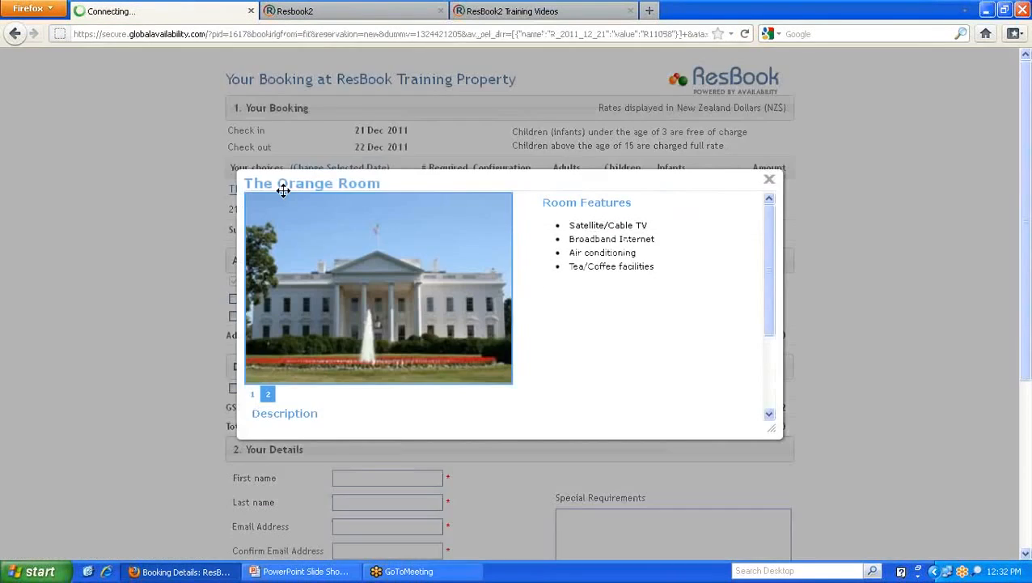
scroll(401, 285, down, 3)
click(771, 181)
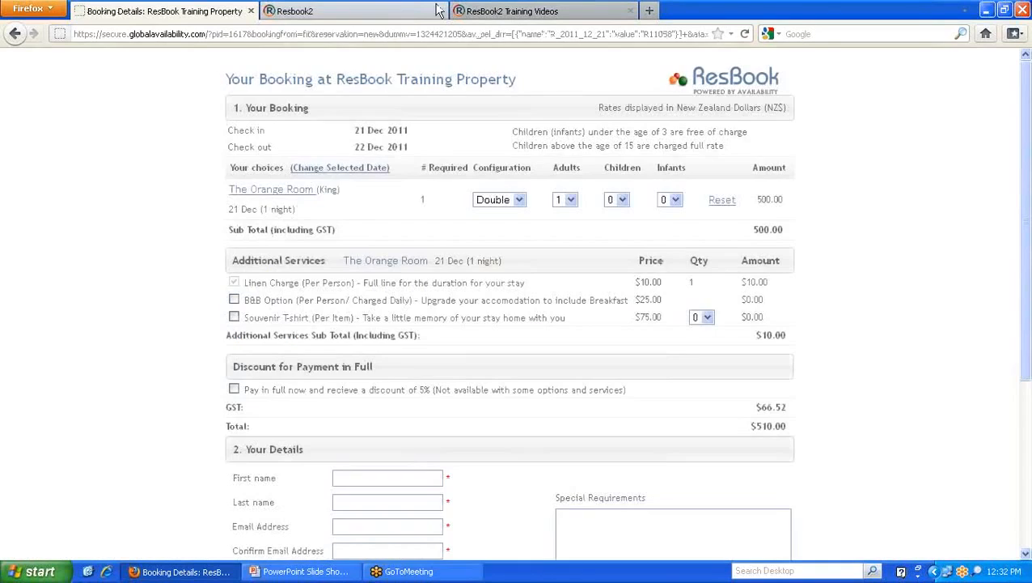
click(412, 12)
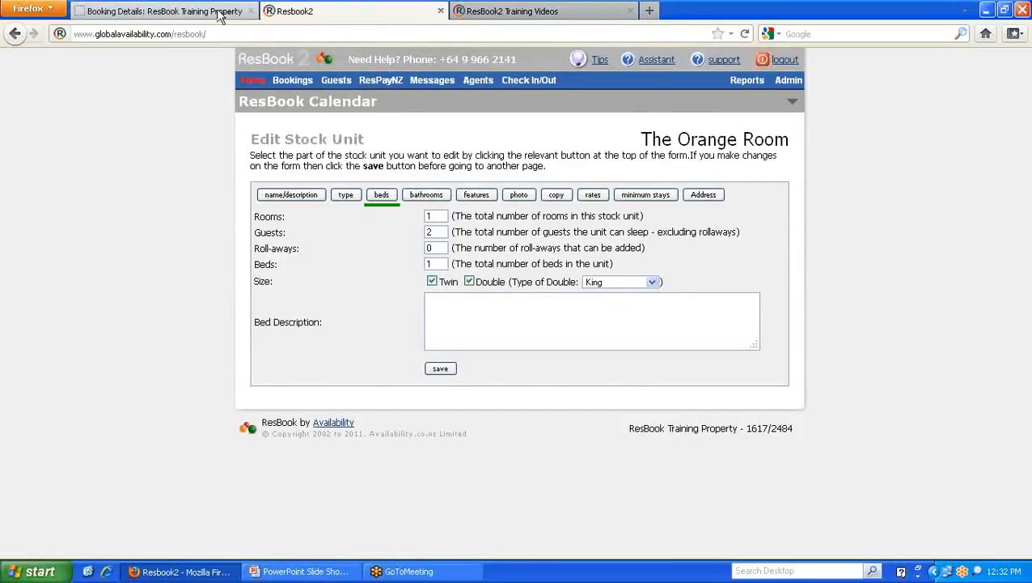
- Compare the booking page's King bed label and keep the bed configuration as Double
click(162, 11)
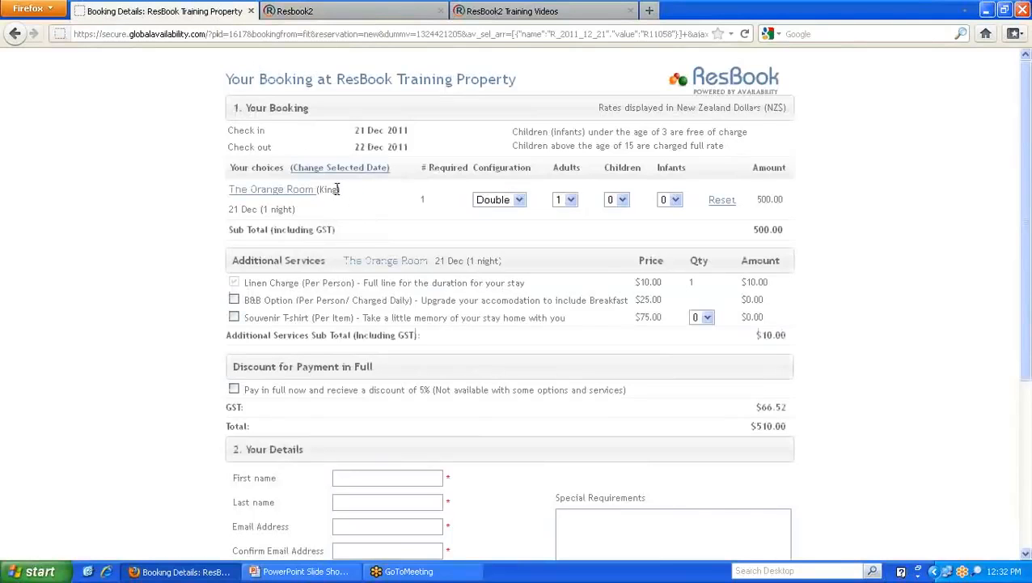
drag(338, 188, 319, 189)
click(366, 13)
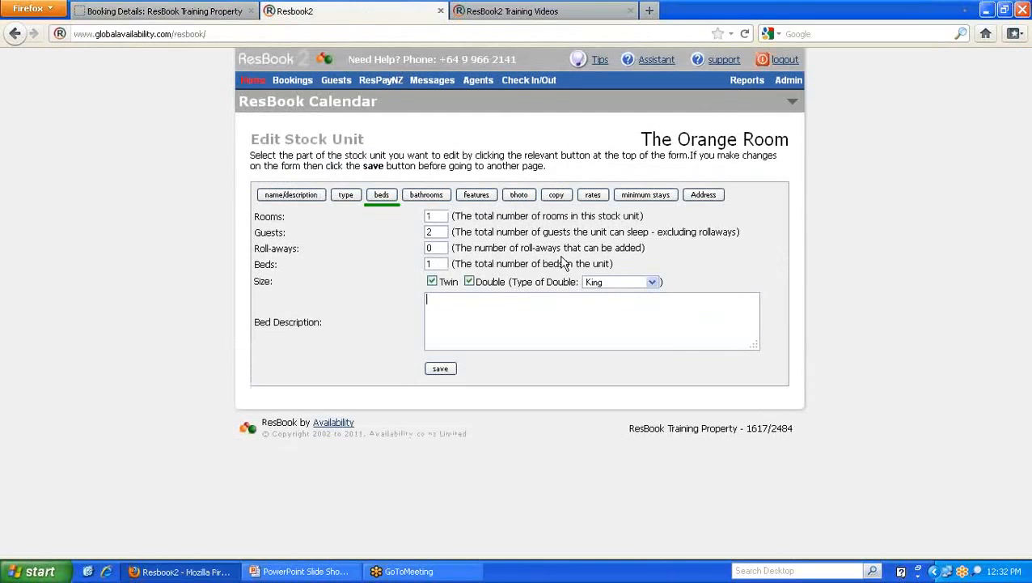
click(162, 12)
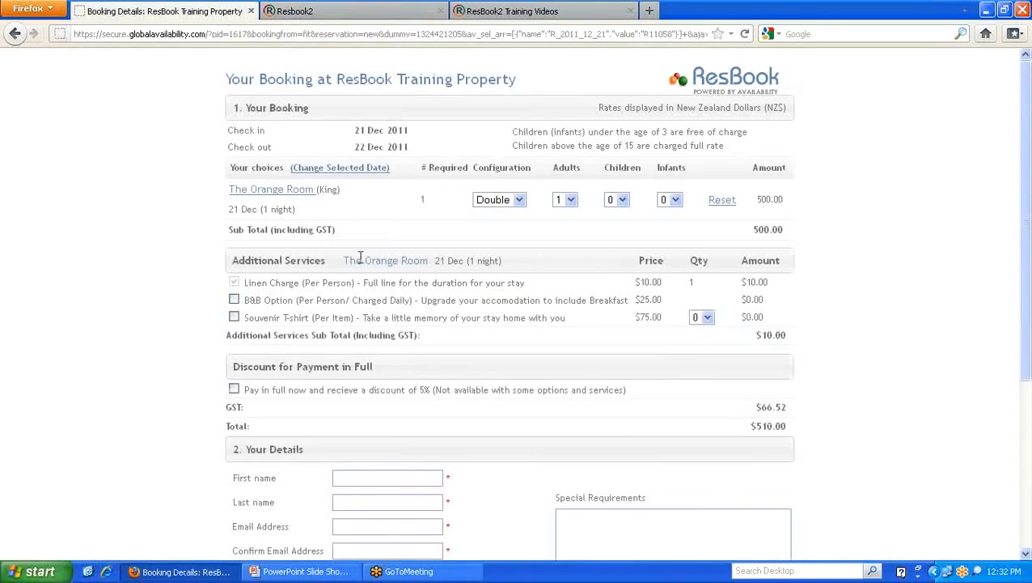
drag(335, 189, 319, 190)
click(516, 200)
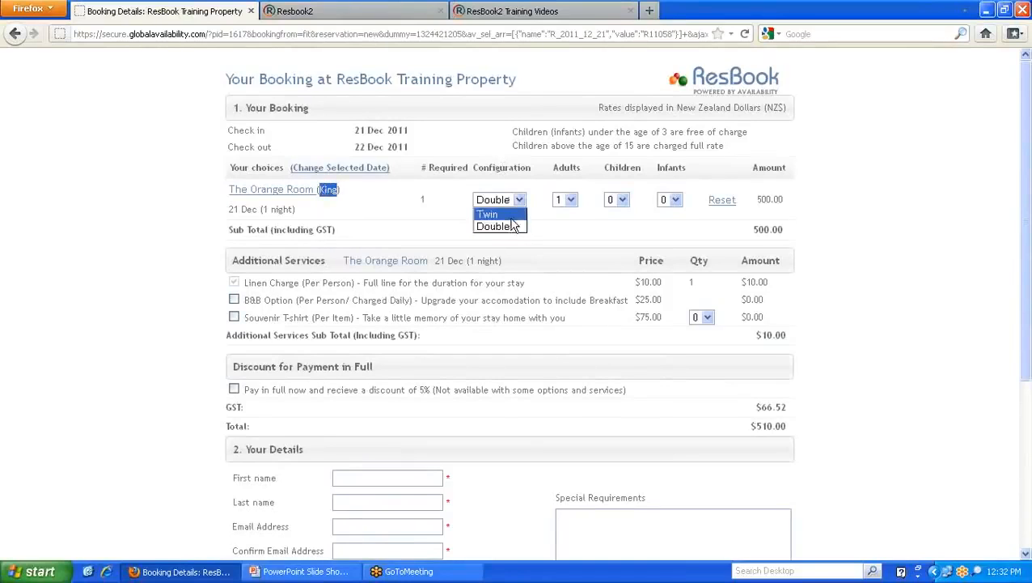
click(504, 226)
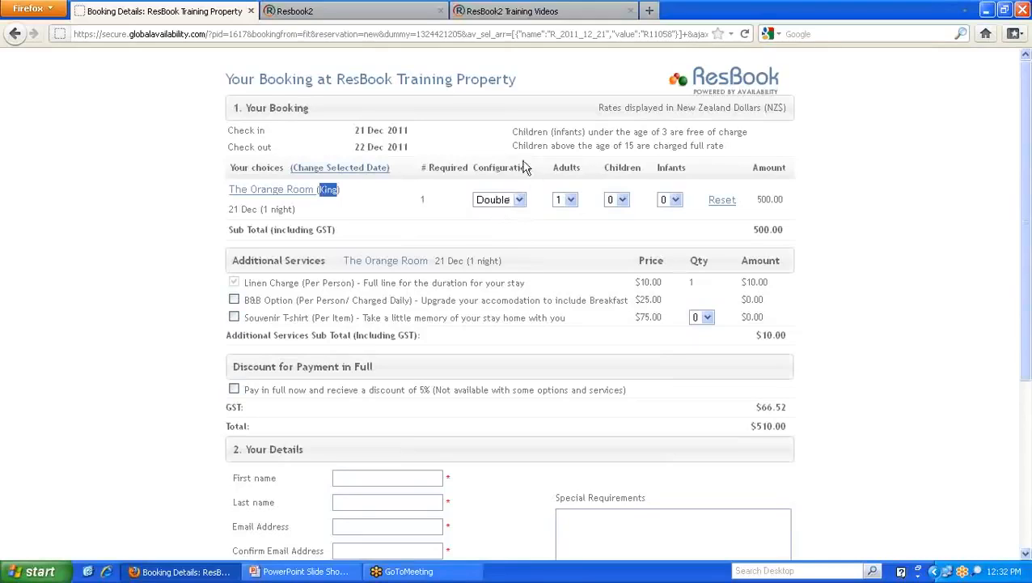
- Bring up The Orange Room's bathroom settings, showing Ensuite with bath and shower options
scroll(477, 171, down, 2)
scroll(478, 173, down, 2)
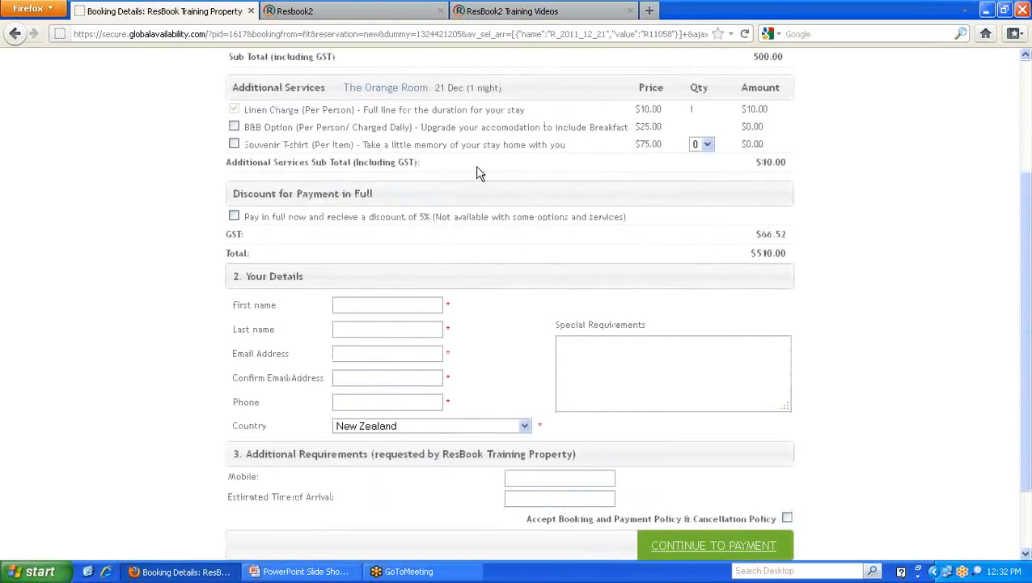
scroll(478, 171, up, 2)
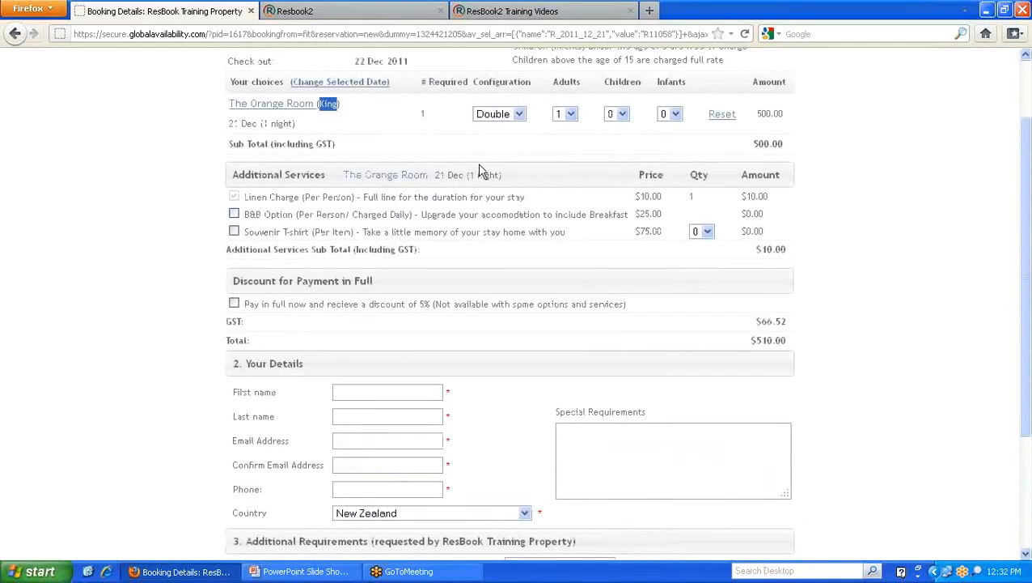
scroll(520, 97, down, 4)
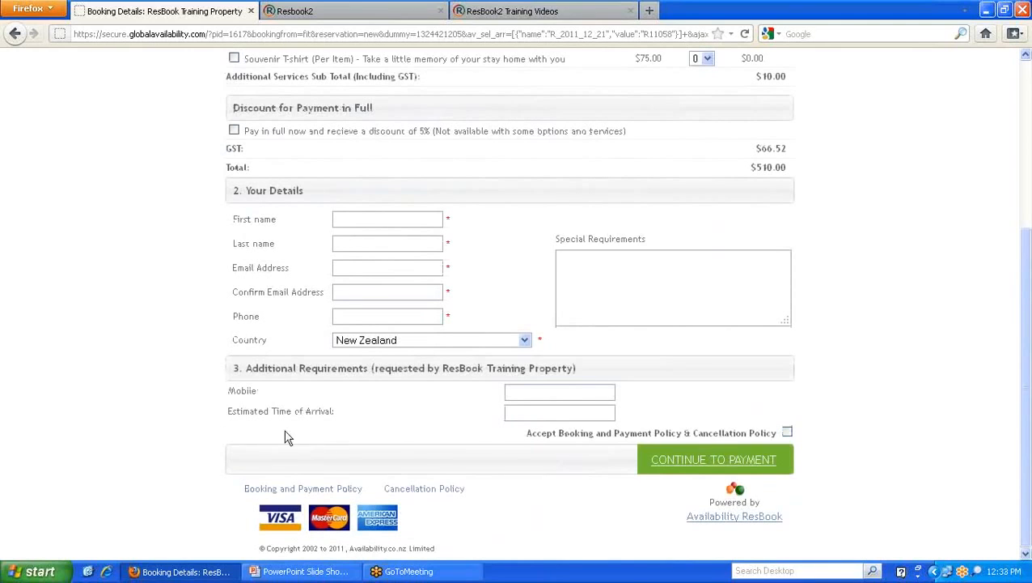
scroll(338, 430, up, 2)
scroll(348, 421, up, 4)
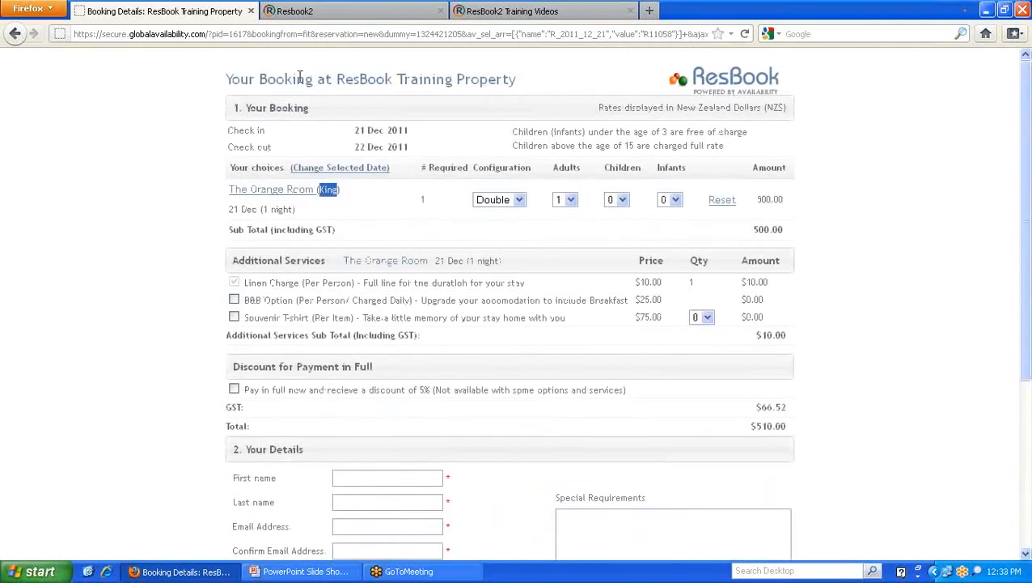
click(332, 12)
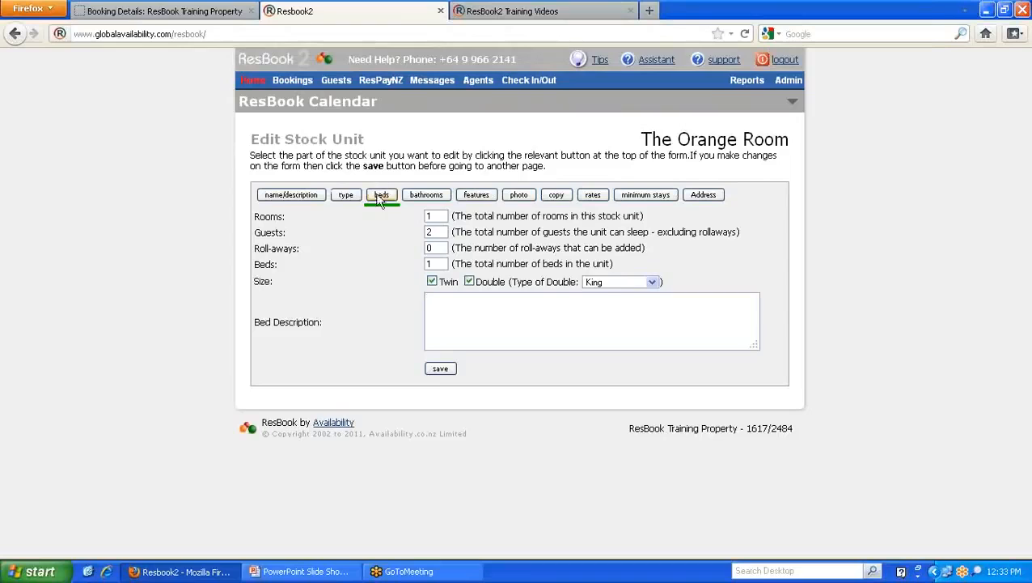
click(428, 197)
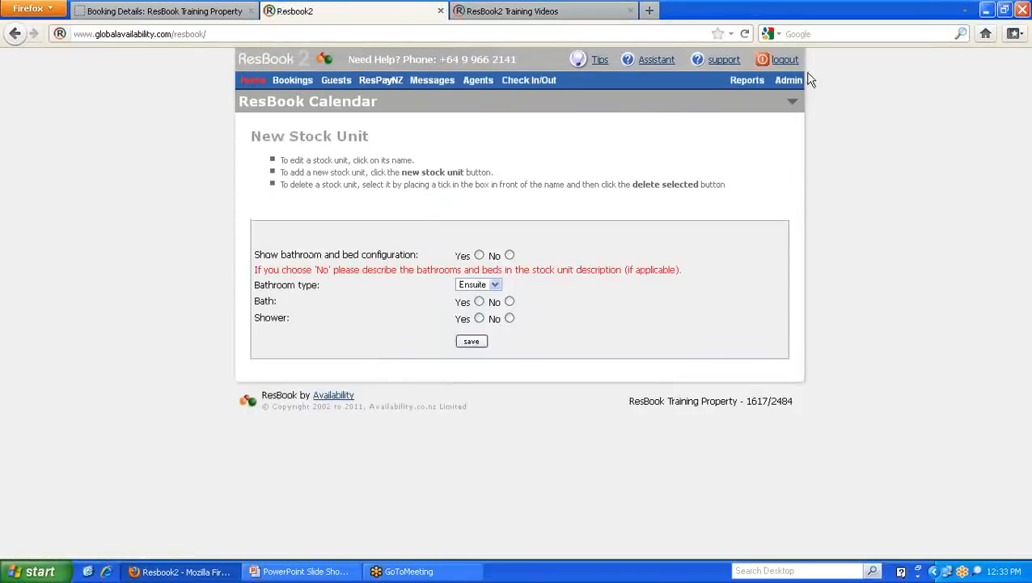
- Open The Orange Room's bathroom settings from the stock units list, highlighting the bathroom and bed configuration option
mouse_move(791, 81)
mouse_move(796, 99)
click(726, 122)
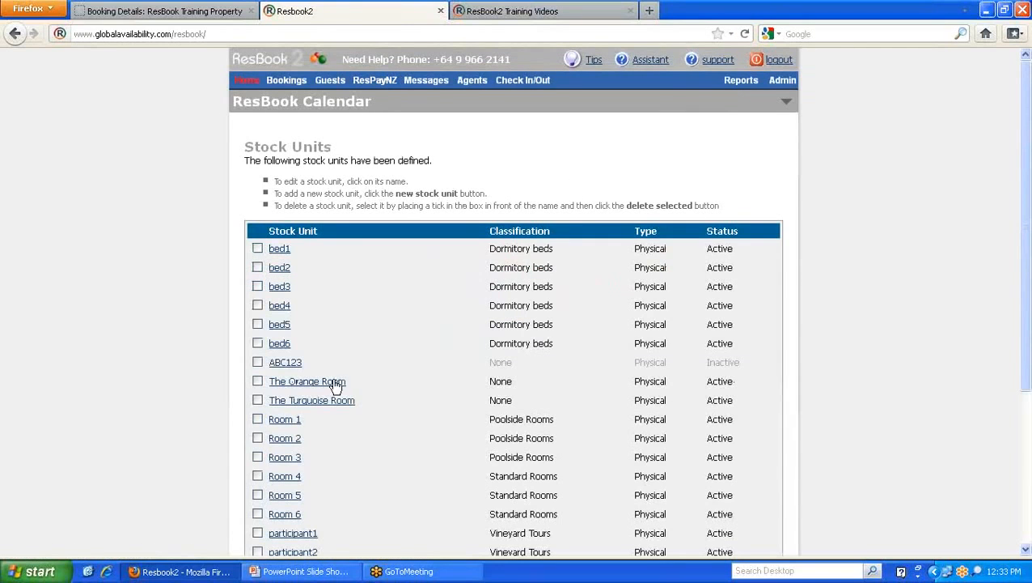
click(334, 383)
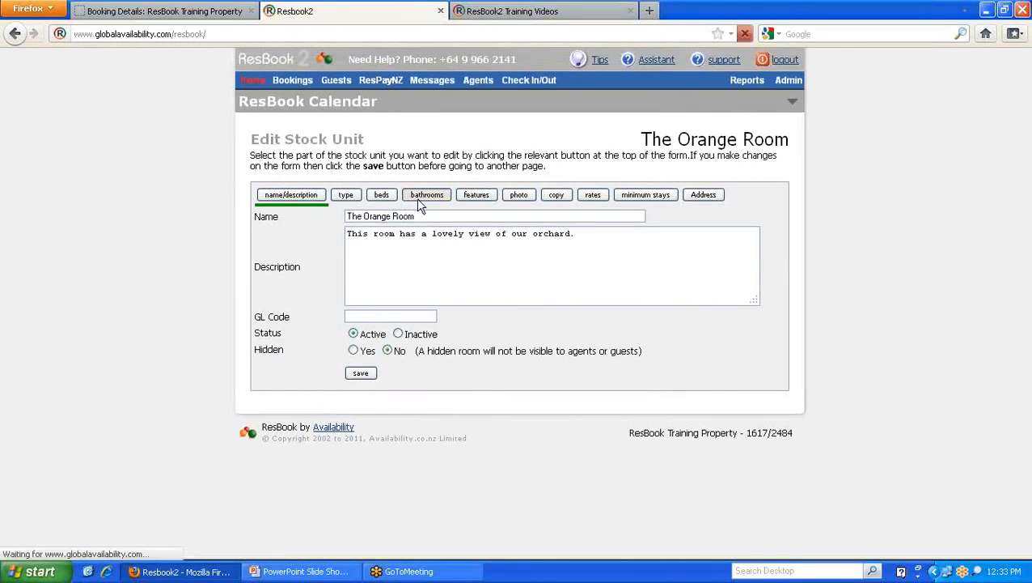
click(417, 197)
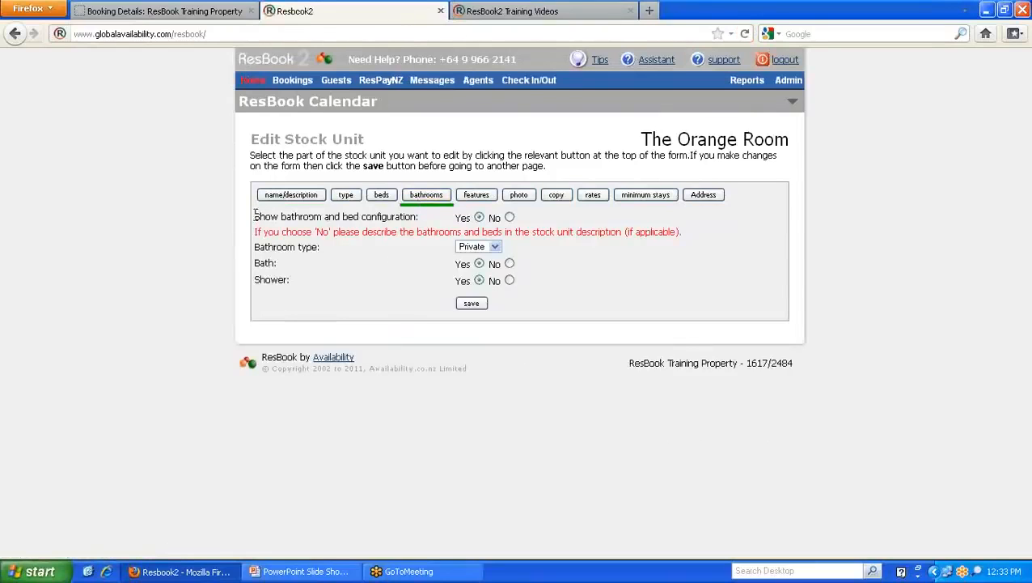
drag(256, 215, 418, 217)
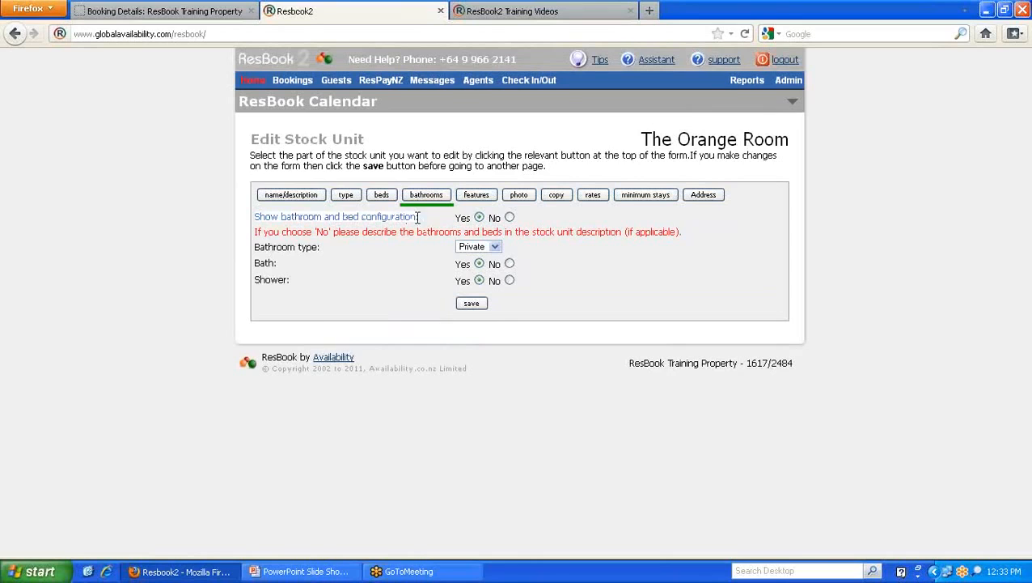
- Check the popup's bathroom description, then set Show bathroom and bed configuration to No
click(201, 8)
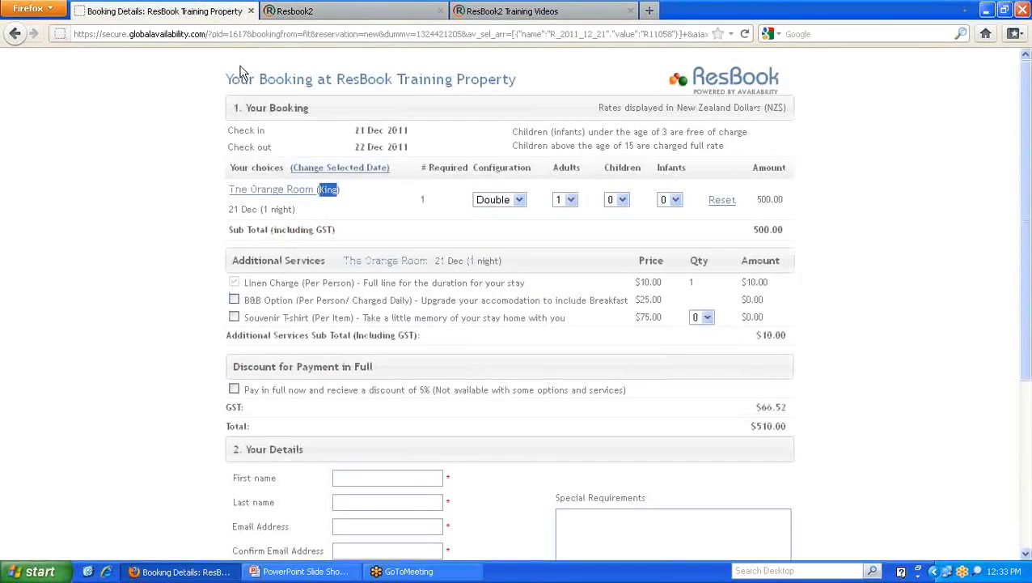
click(294, 197)
scroll(411, 239, down, 2)
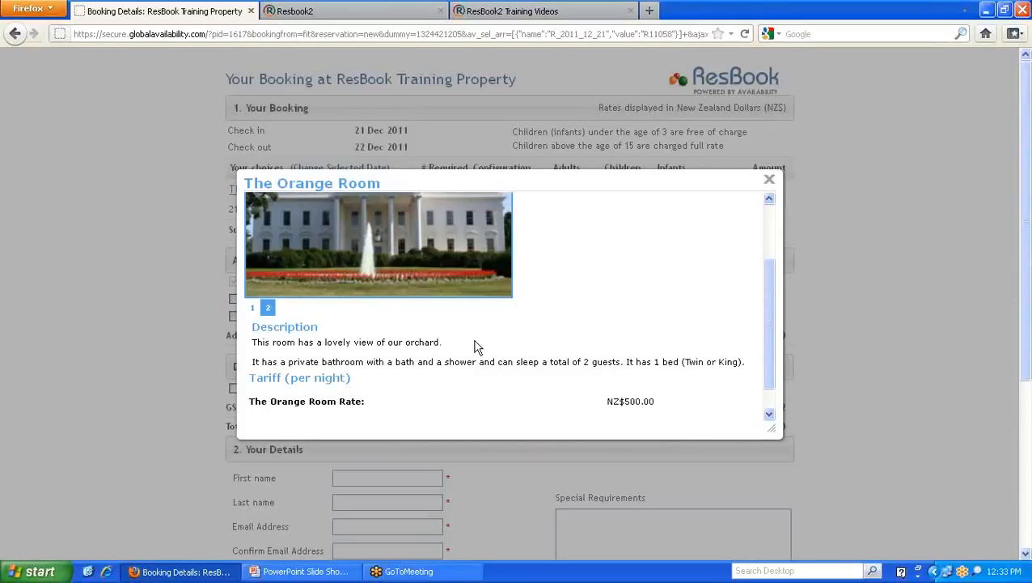
drag(252, 362, 748, 368)
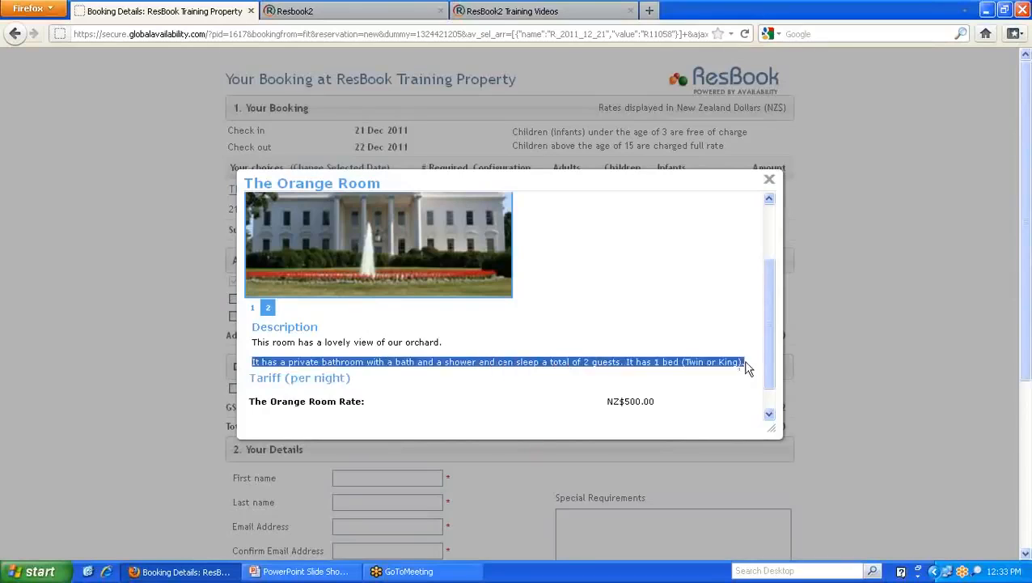
click(380, 11)
click(509, 218)
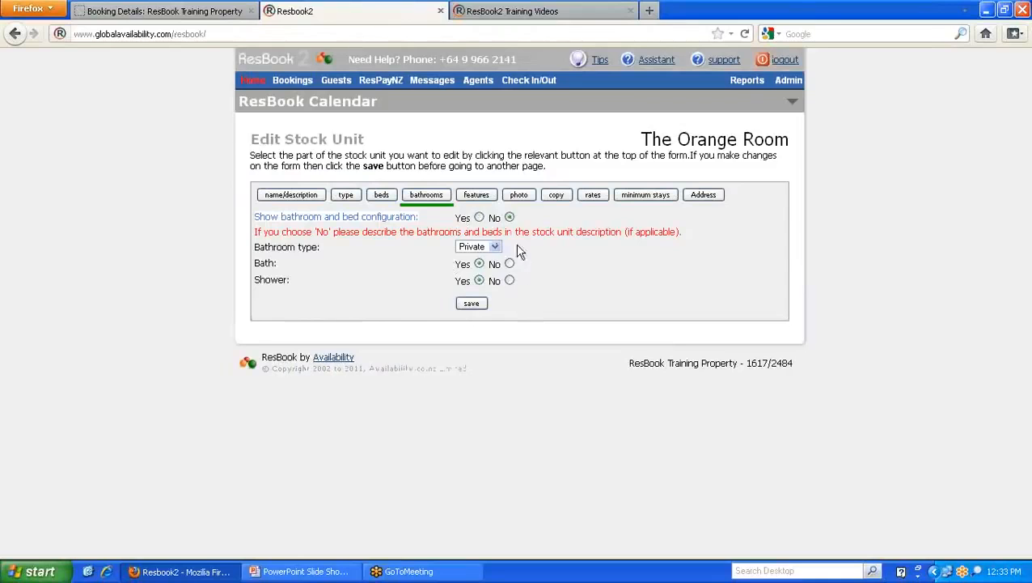
- Compare The Orange Room's features settings with the popup's orchard view description
click(484, 198)
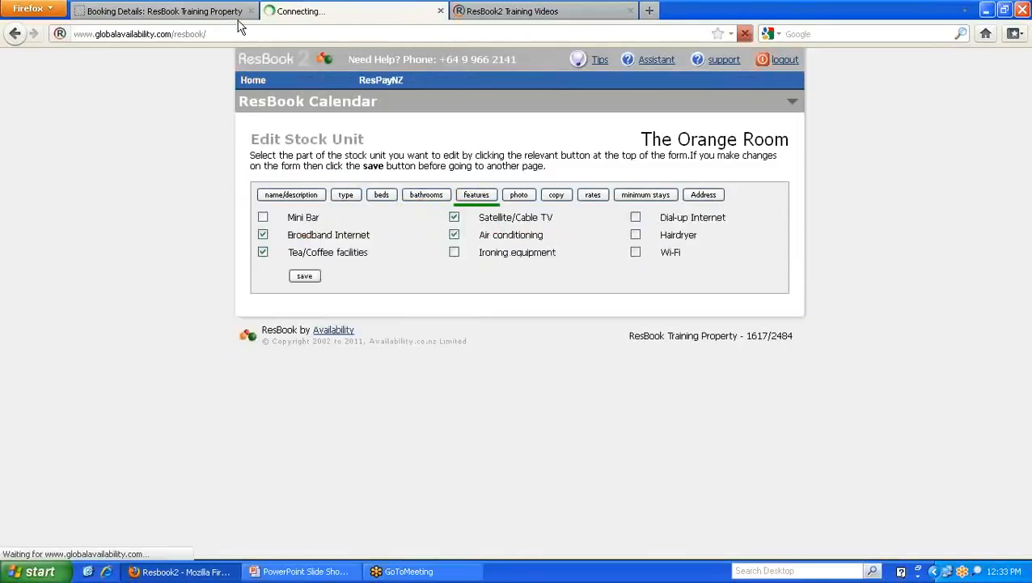
click(241, 16)
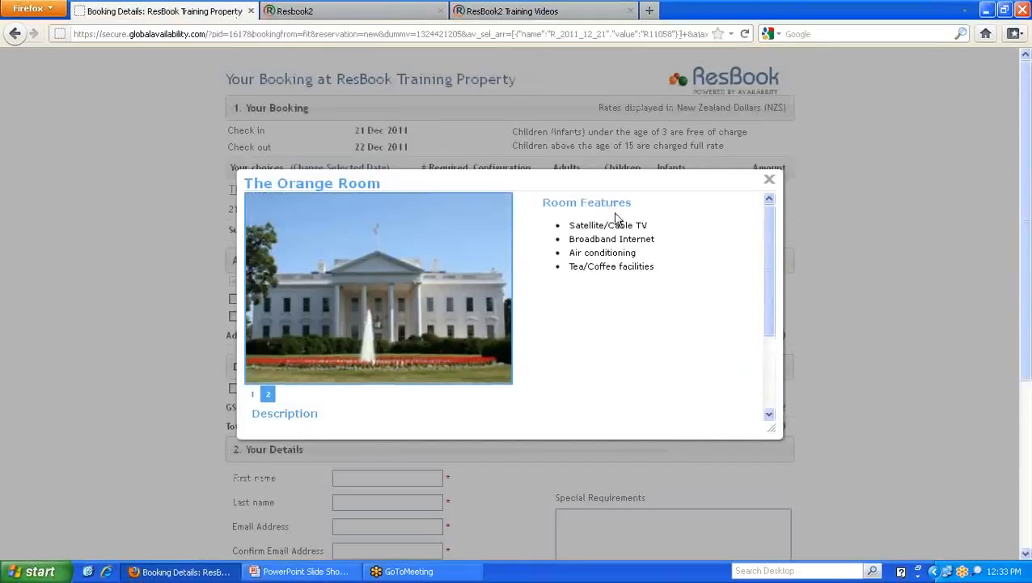
scroll(621, 273, down, 2)
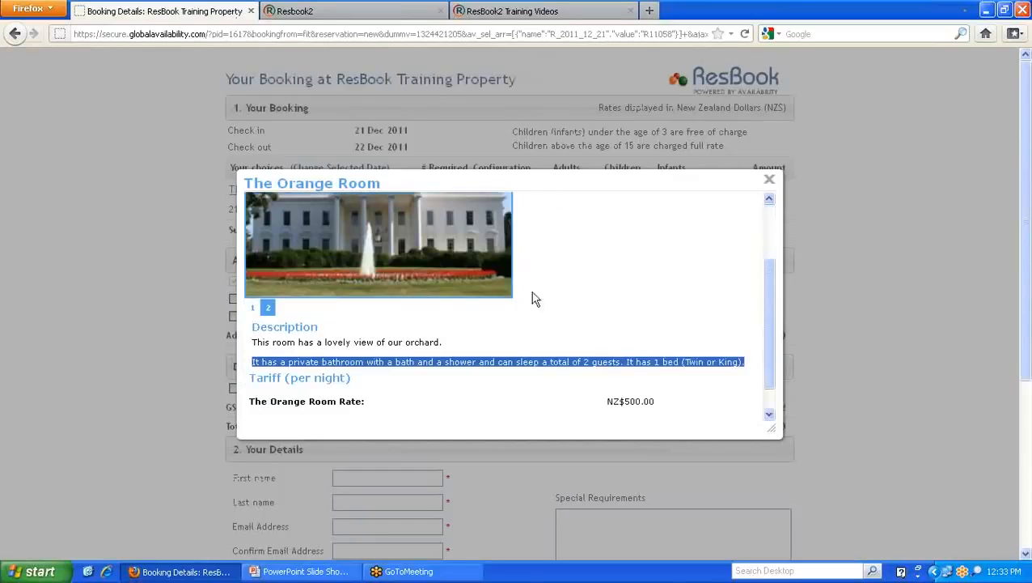
click(449, 350)
drag(449, 349, 251, 347)
scroll(522, 348, up, 3)
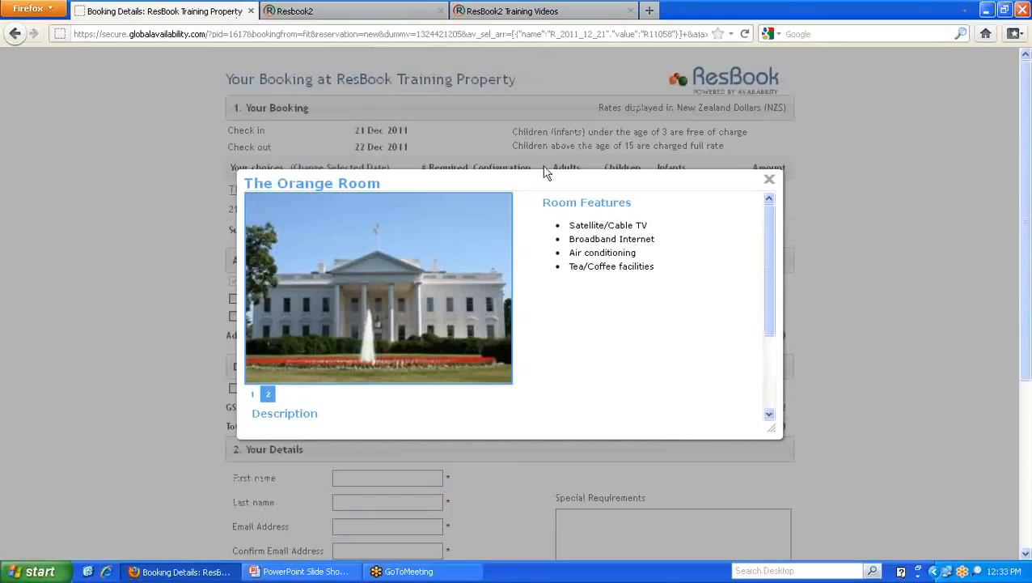
click(410, 13)
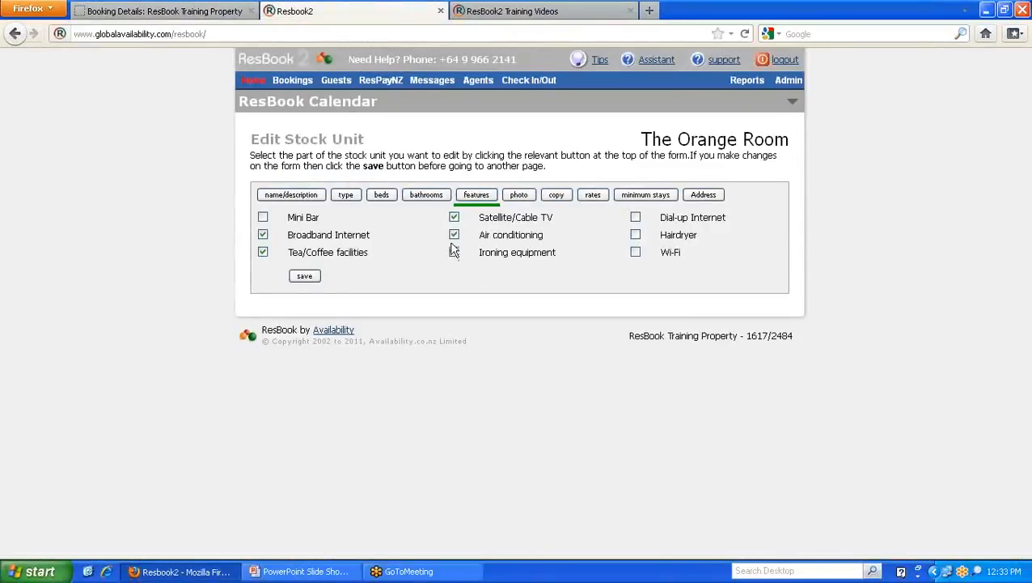
- Compare the two assigned photo selections with the popup's room photos
click(519, 197)
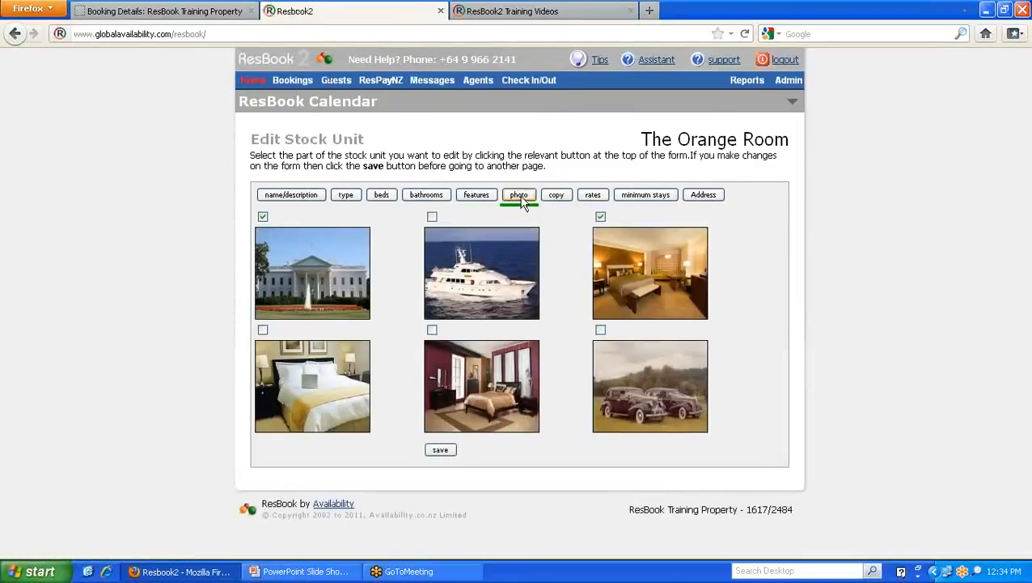
click(238, 11)
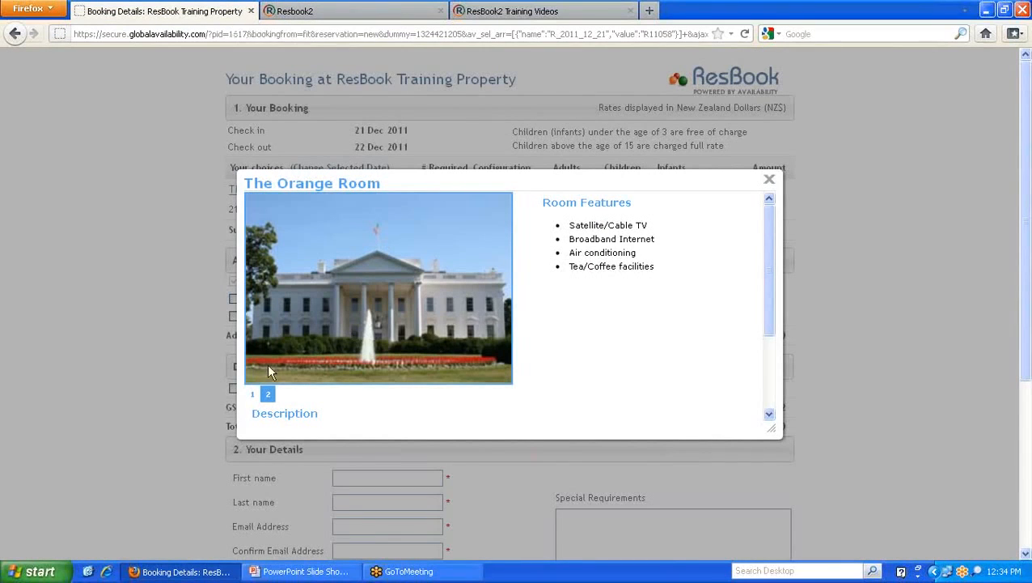
click(254, 394)
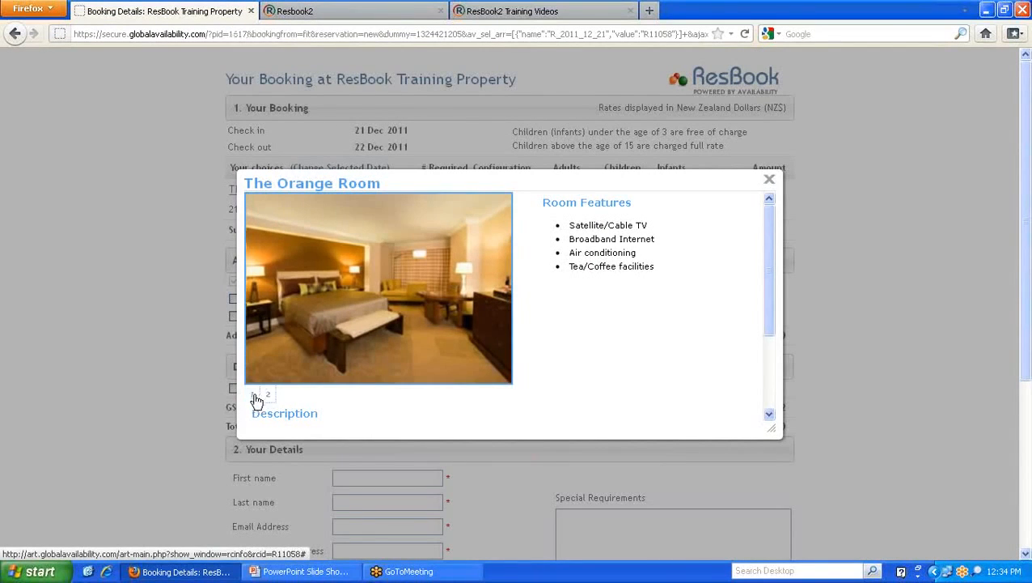
click(369, 12)
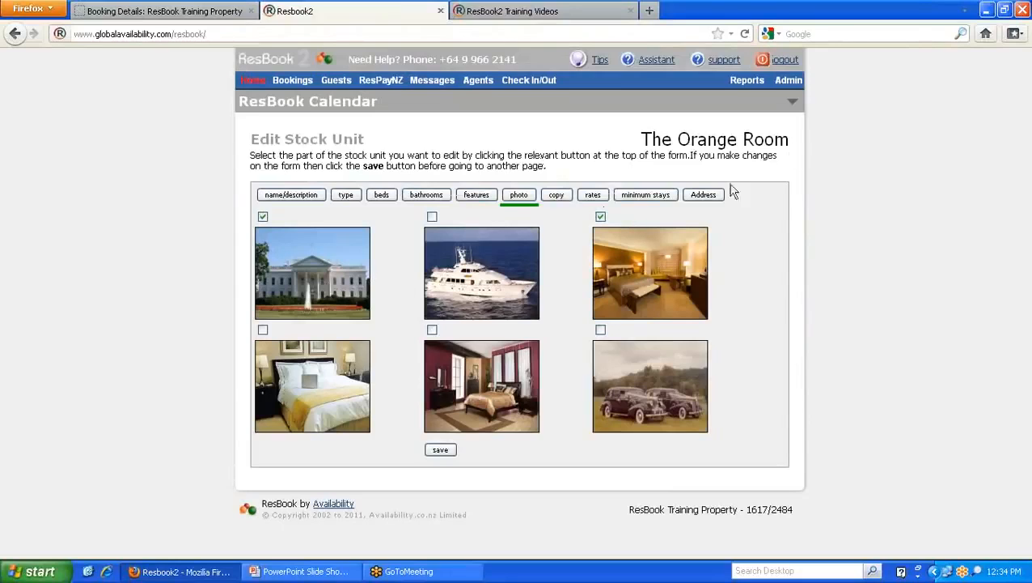
mouse_move(797, 83)
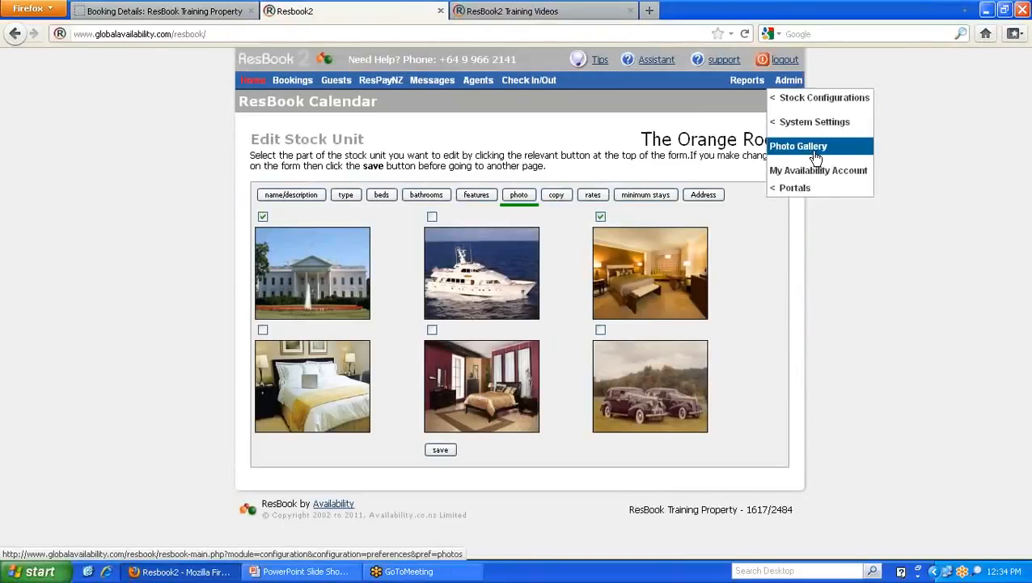
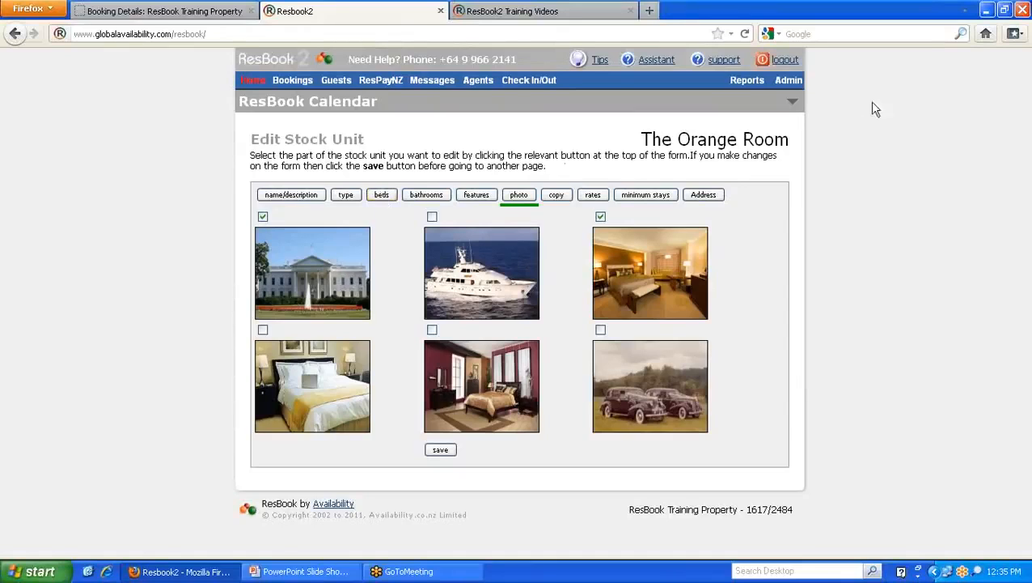
- Show the Stock Configurations submenu under Admin, listing stock units and rates
mouse_move(789, 81)
mouse_move(822, 98)
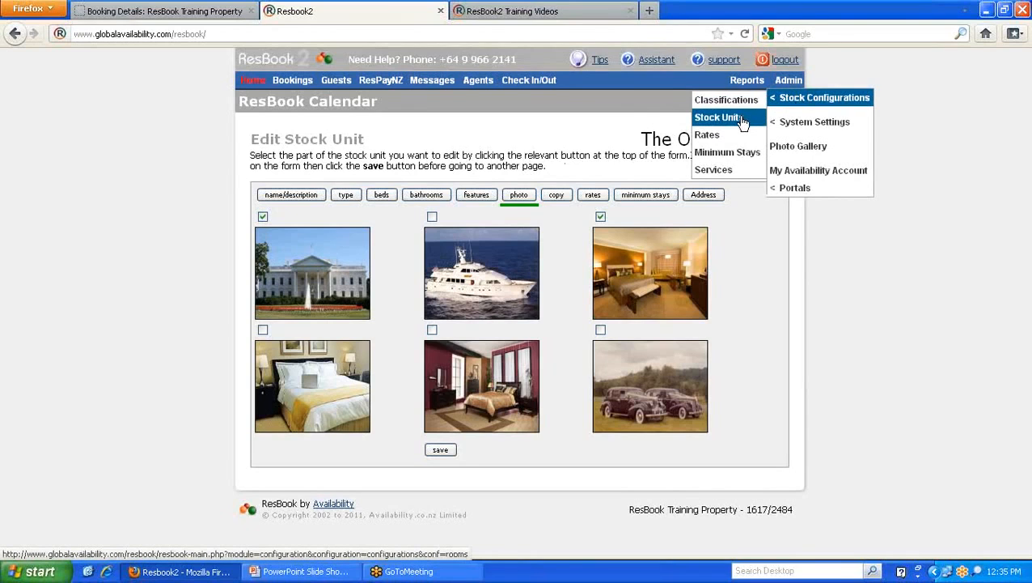
- Go to the stock unit rates page, note its Classifications and Stock Units sections, and open The Orange Room's rate periods
click(711, 139)
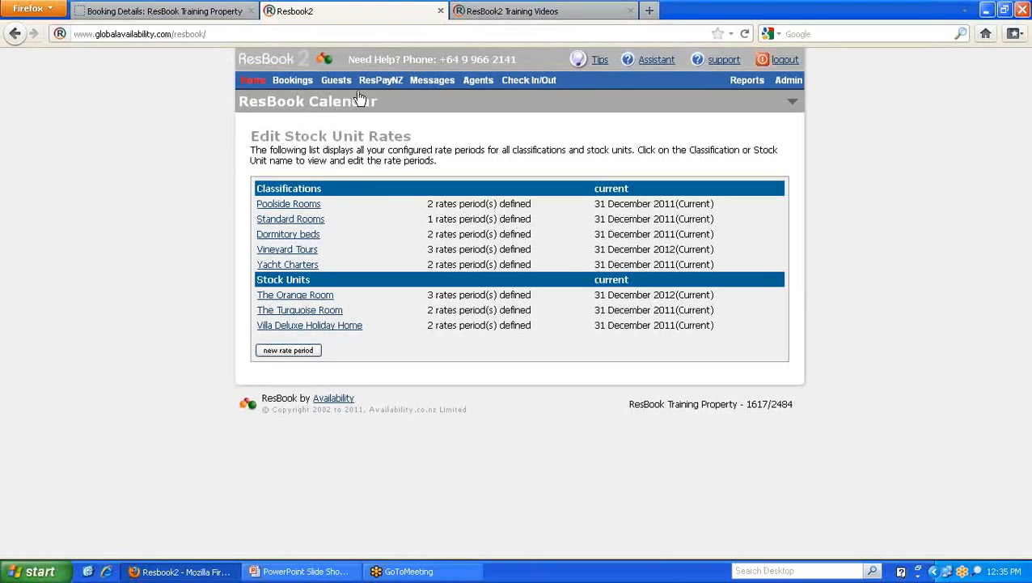
drag(327, 194, 257, 188)
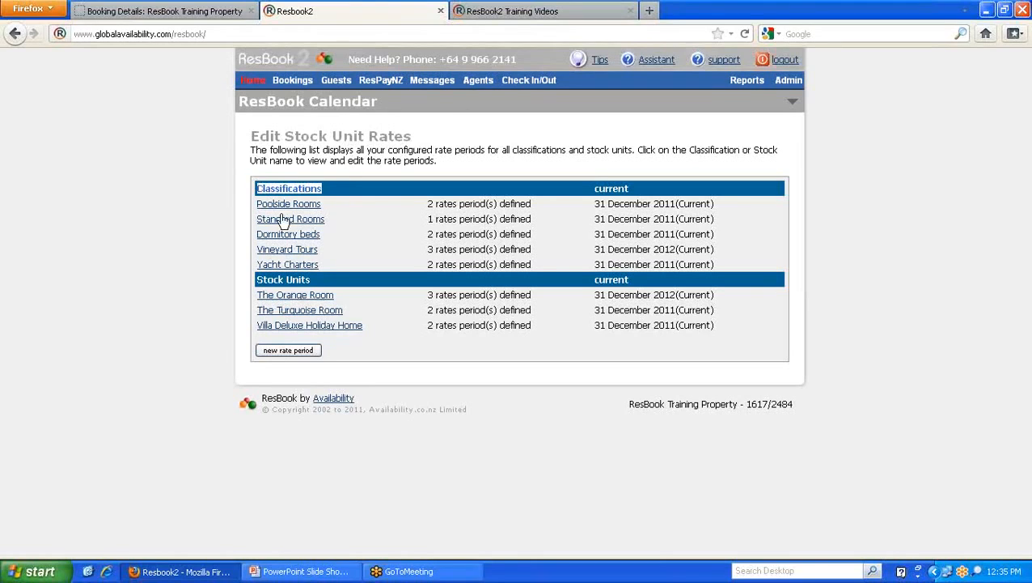
drag(317, 281, 257, 280)
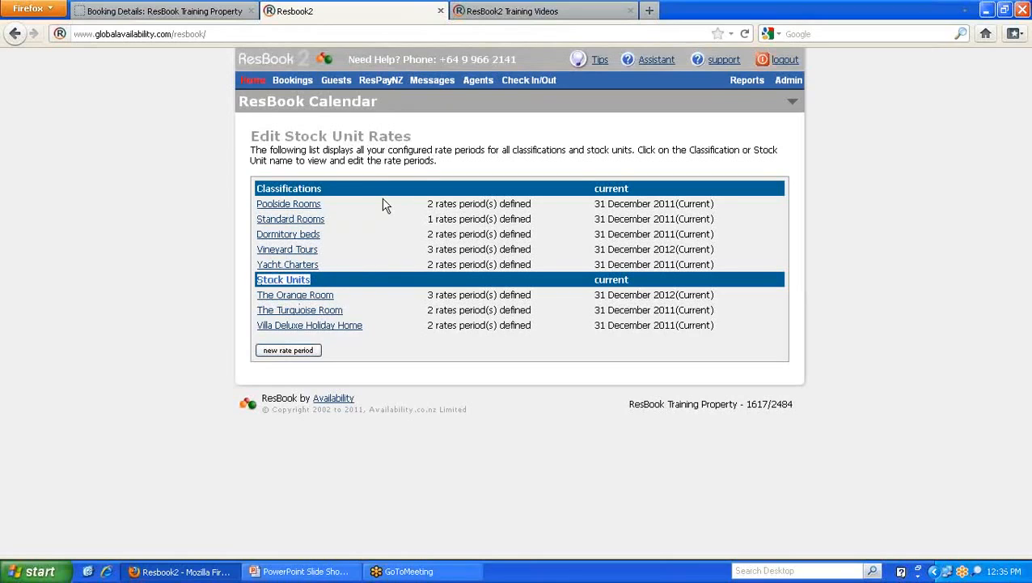
click(378, 284)
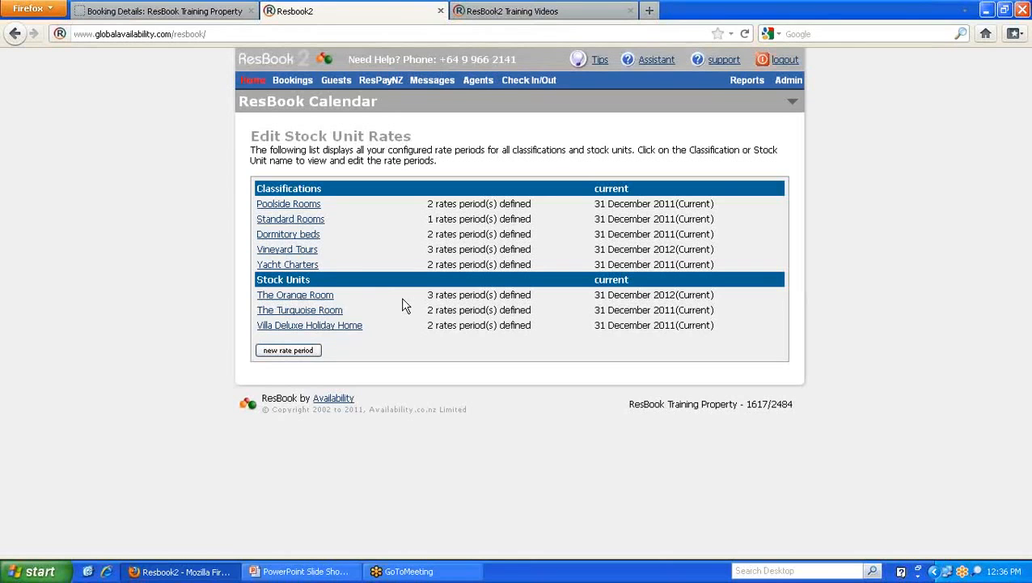
click(300, 298)
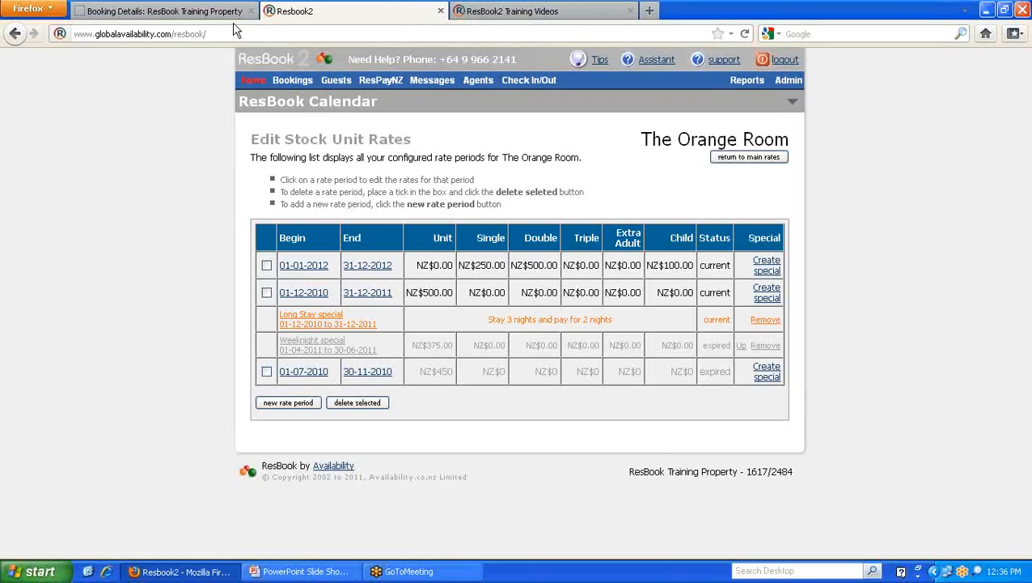
- Check the Training Videos tab, then return to The Orange Room's rate periods in Resbook2
click(544, 18)
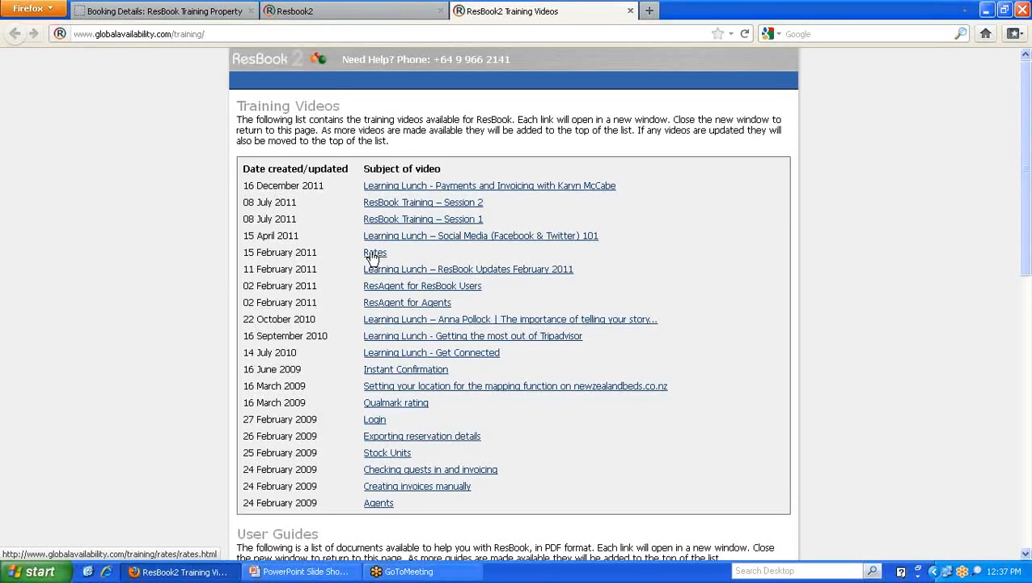
click(346, 12)
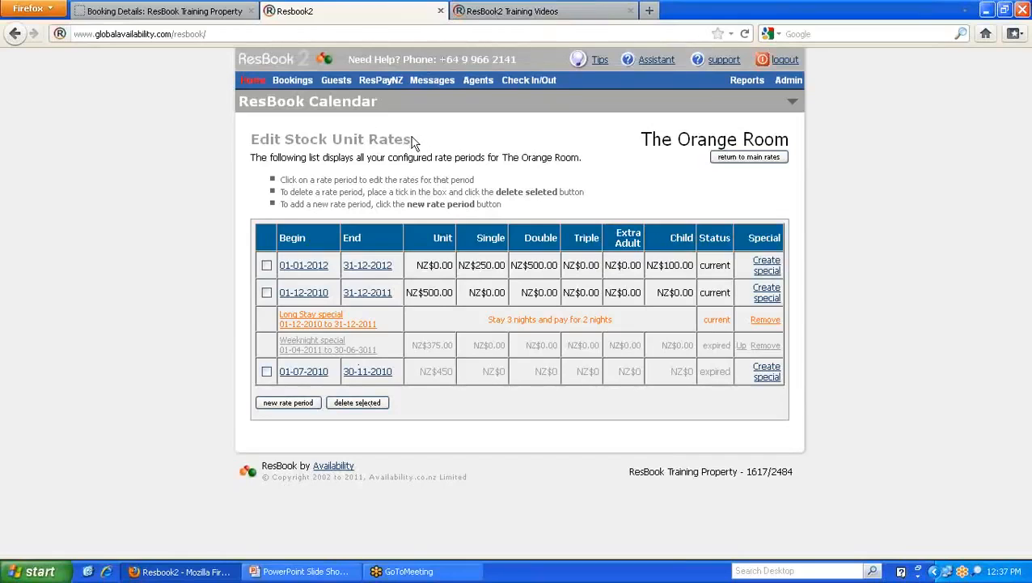
drag(641, 139, 788, 139)
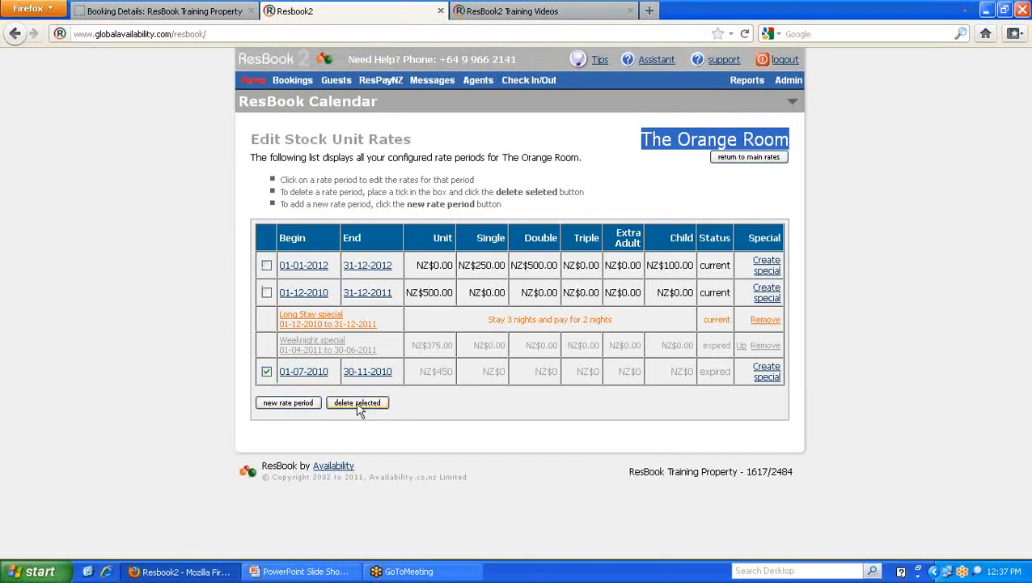
- Untick the 01-07-2010 period, note the NZ$500.00 unit rate, and open the 01-12-2010 period for editing
click(267, 373)
click(446, 291)
drag(450, 292, 407, 291)
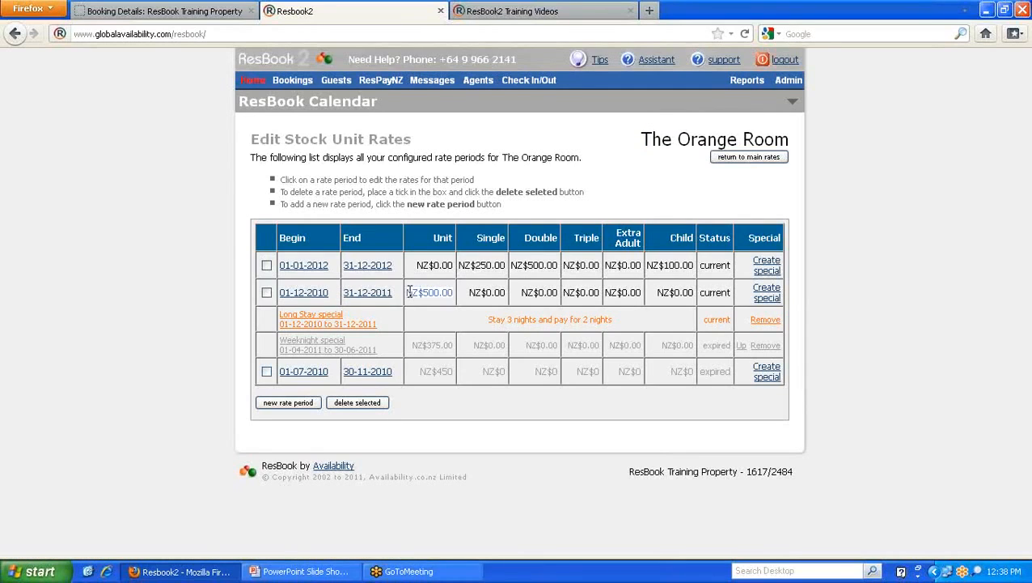
click(470, 266)
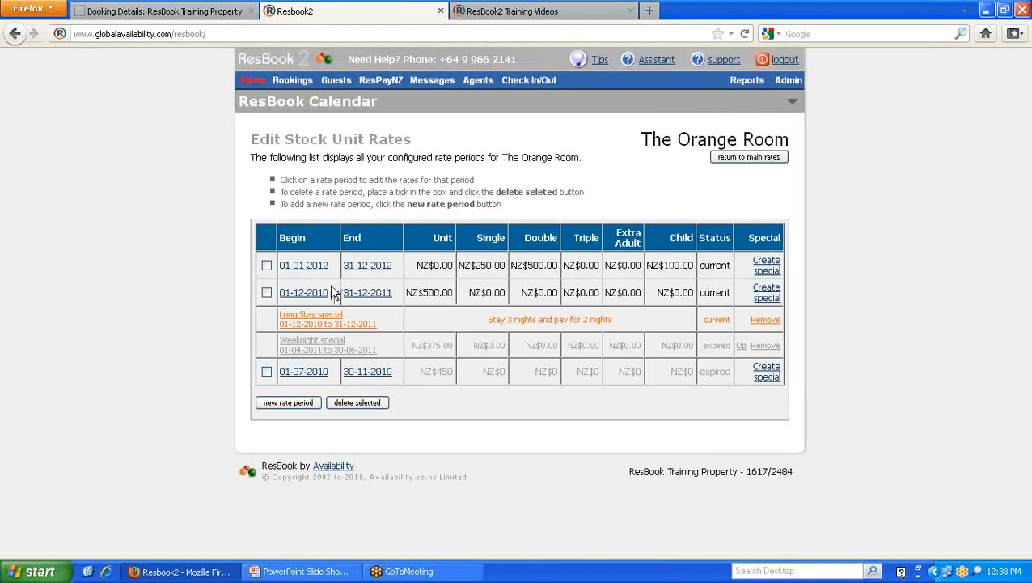
click(299, 296)
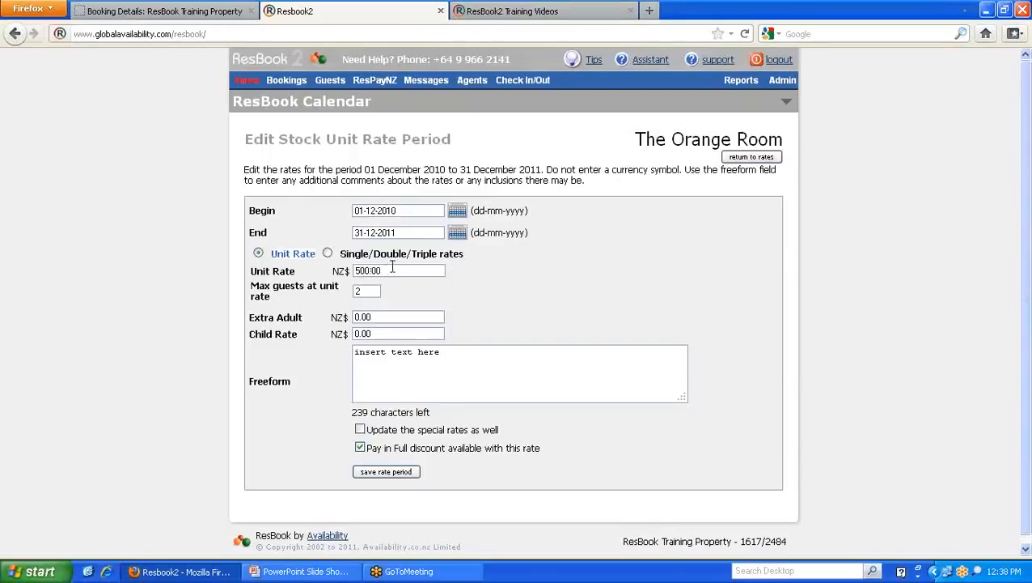
drag(394, 268, 346, 290)
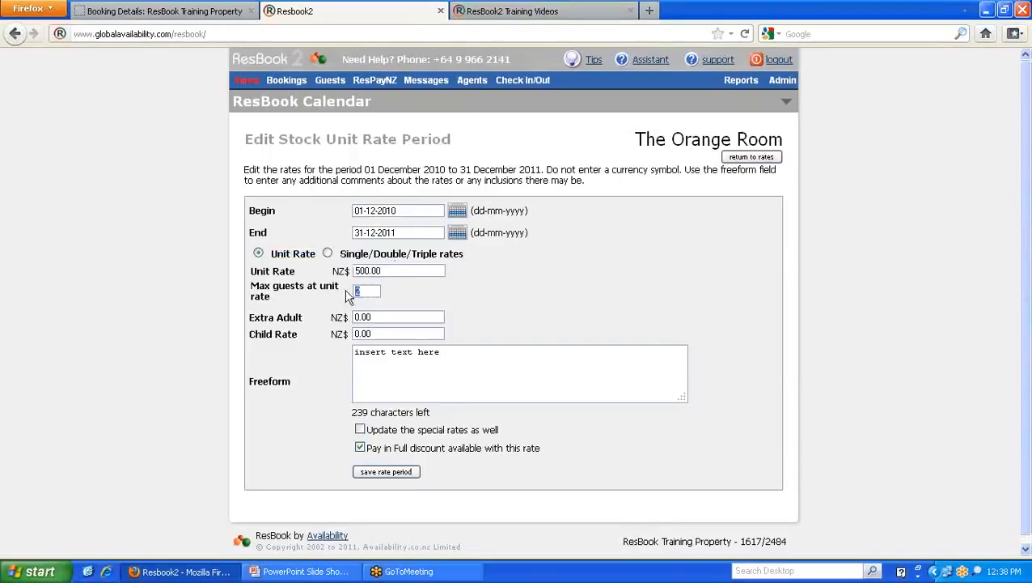
click(587, 300)
click(161, 11)
click(770, 180)
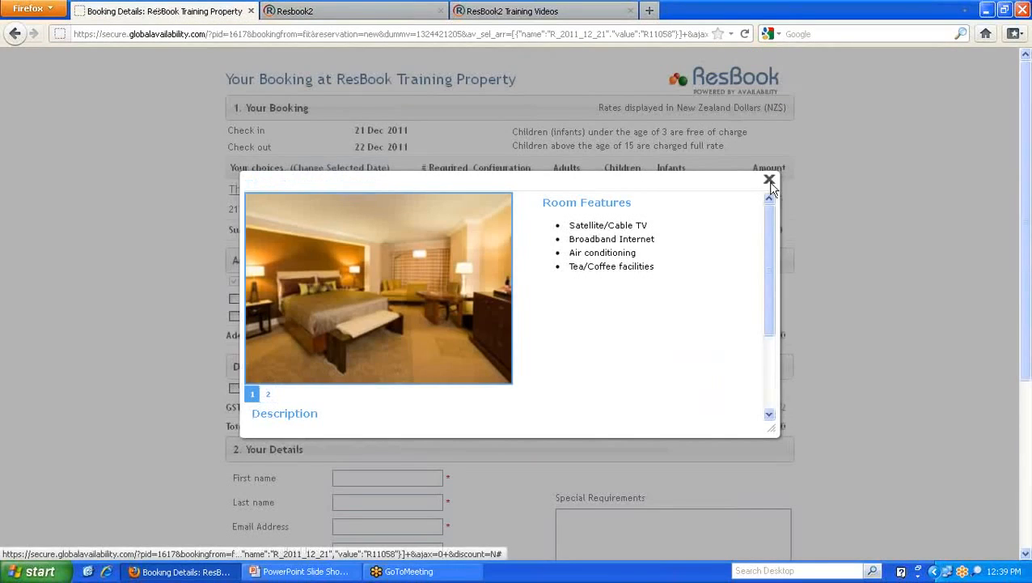
click(357, 170)
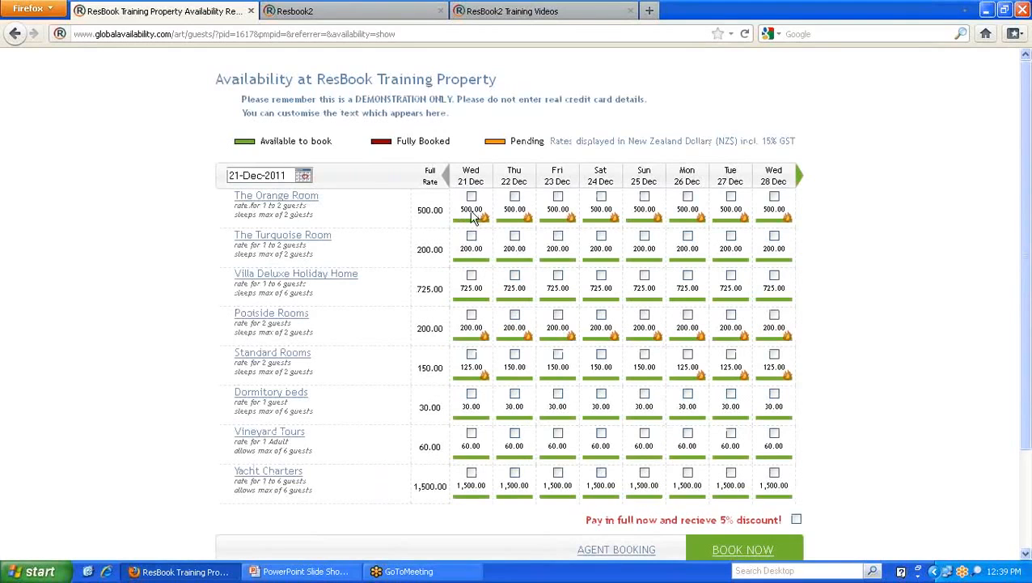
click(334, 12)
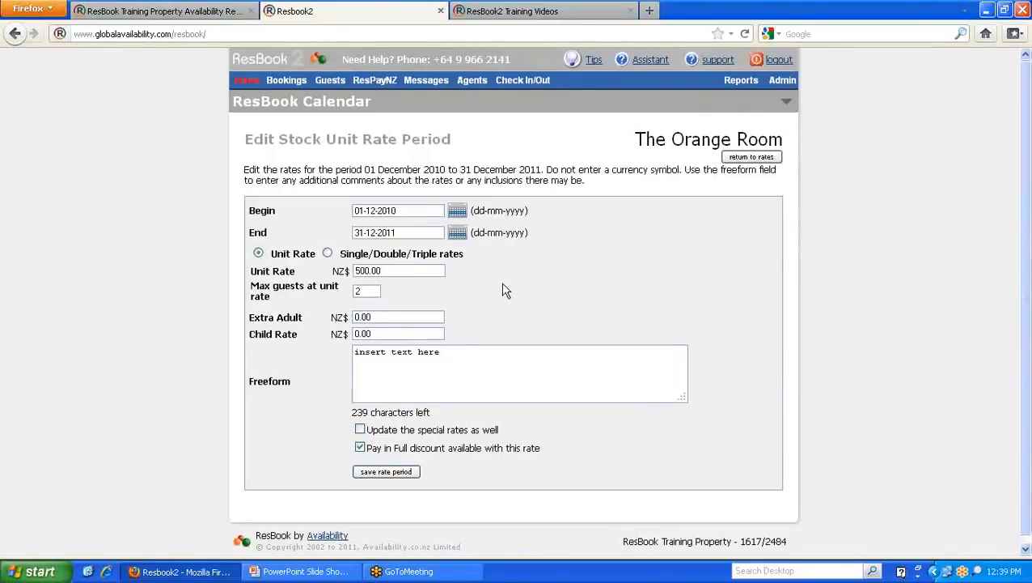
- Enter 100 as the Extra Adult rate, then return to the rate periods list without saving
drag(639, 139, 791, 139)
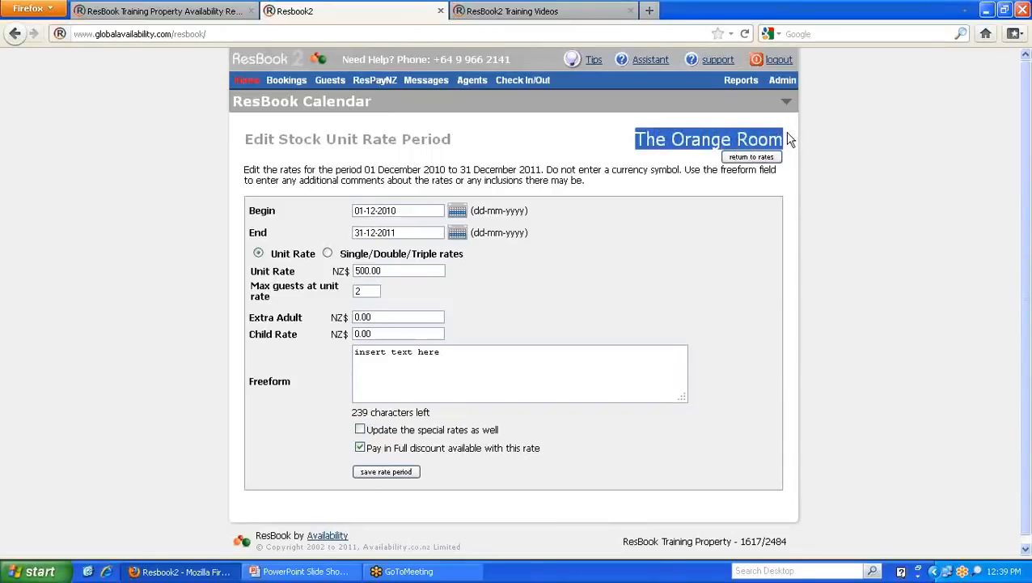
click(380, 316)
text(1)
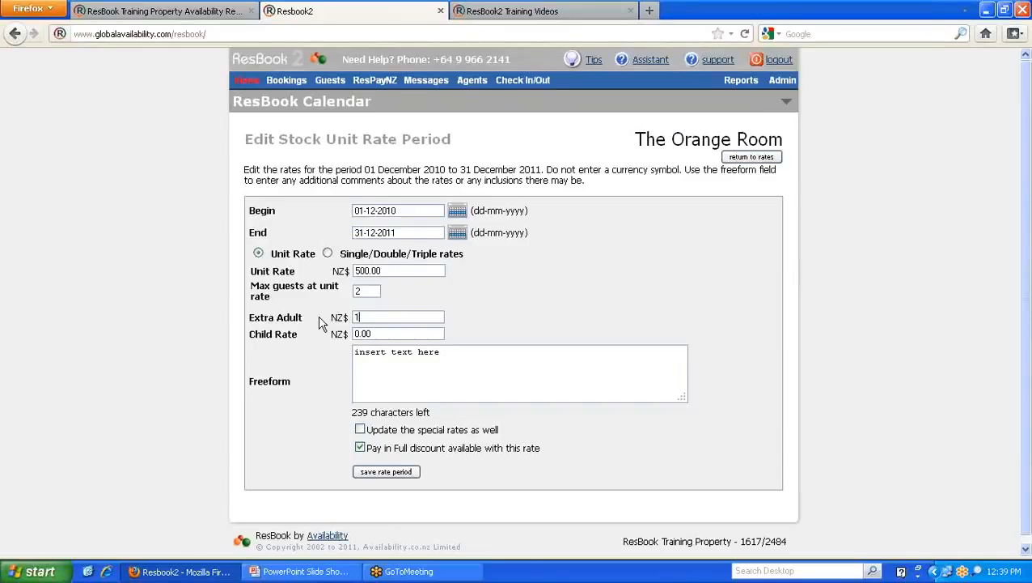
text(00)
key(Tab)
text(100)
drag(458, 353, 335, 350)
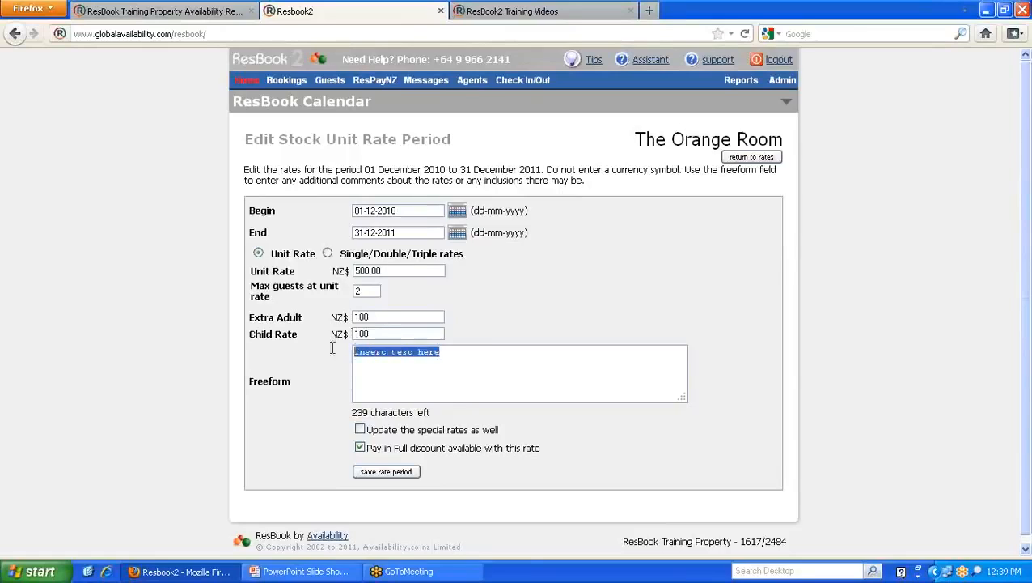
click(442, 370)
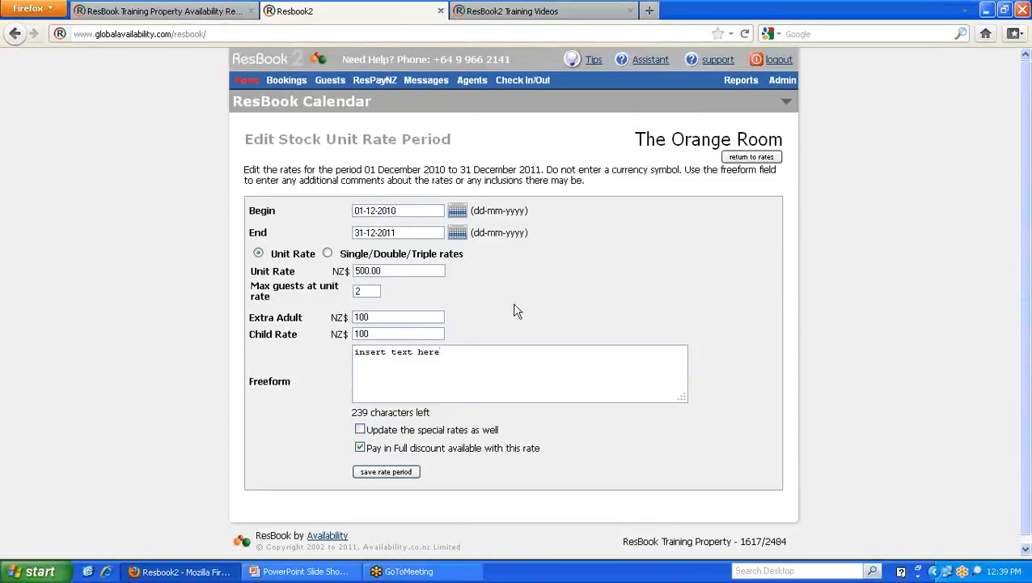
click(753, 159)
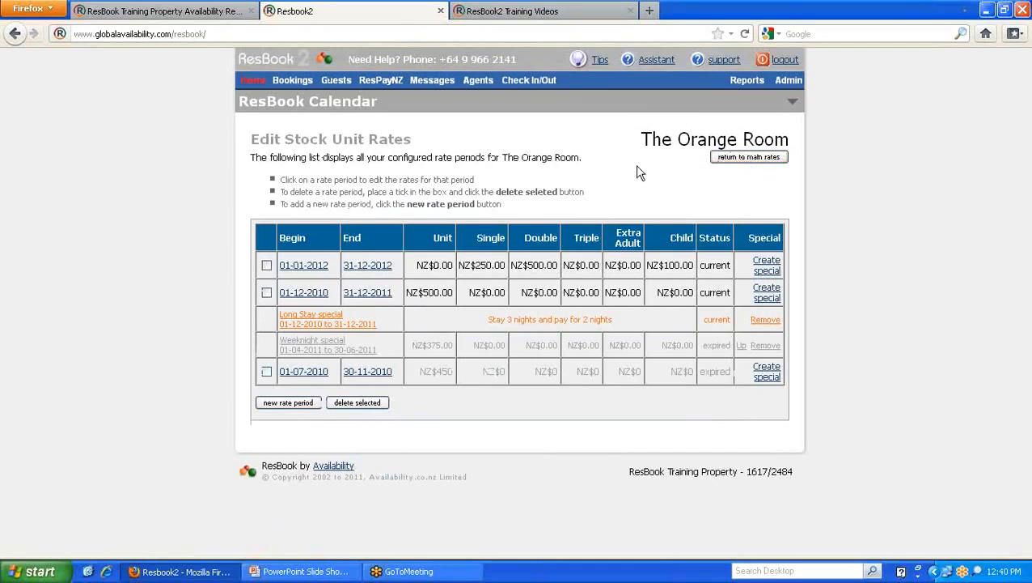
- Open The Orange Room's 01-01-2012 to 31-12-2012 rate period for editing
click(313, 269)
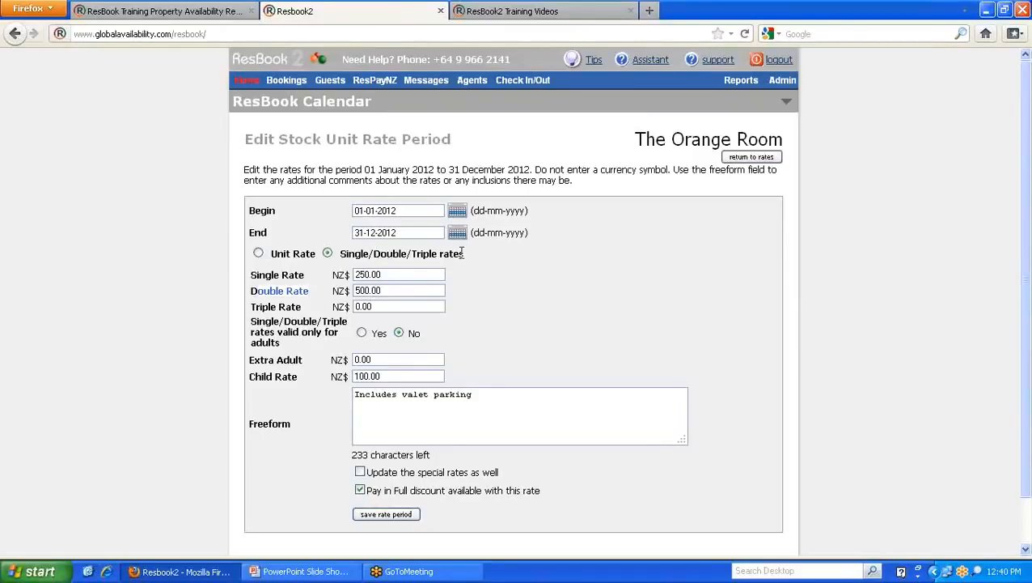
- In the 2012 period, try 6 as the Triple Rate and 1 as the Extra Adult rate
drag(383, 307, 342, 308)
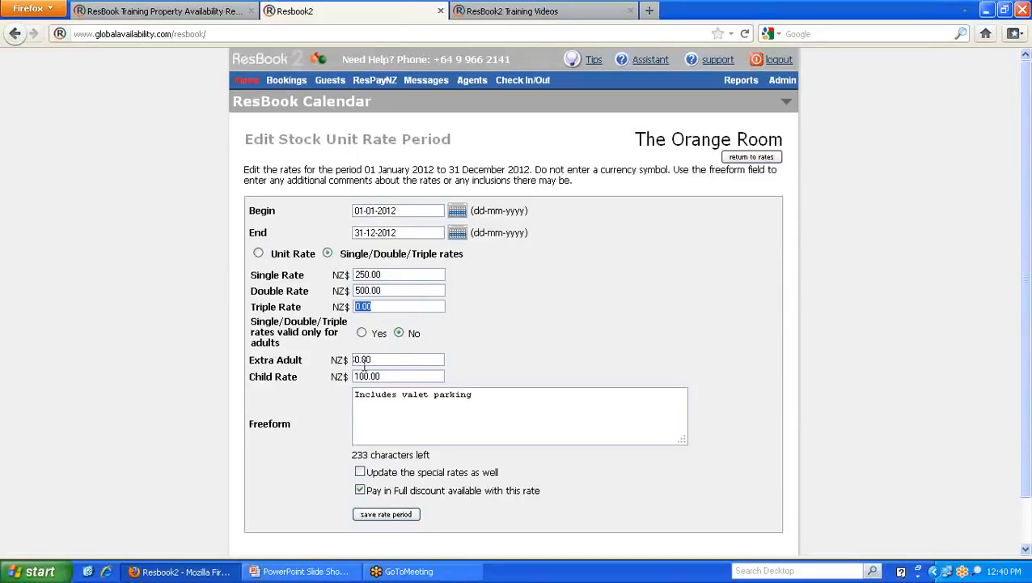
drag(378, 360, 339, 359)
drag(308, 307, 251, 309)
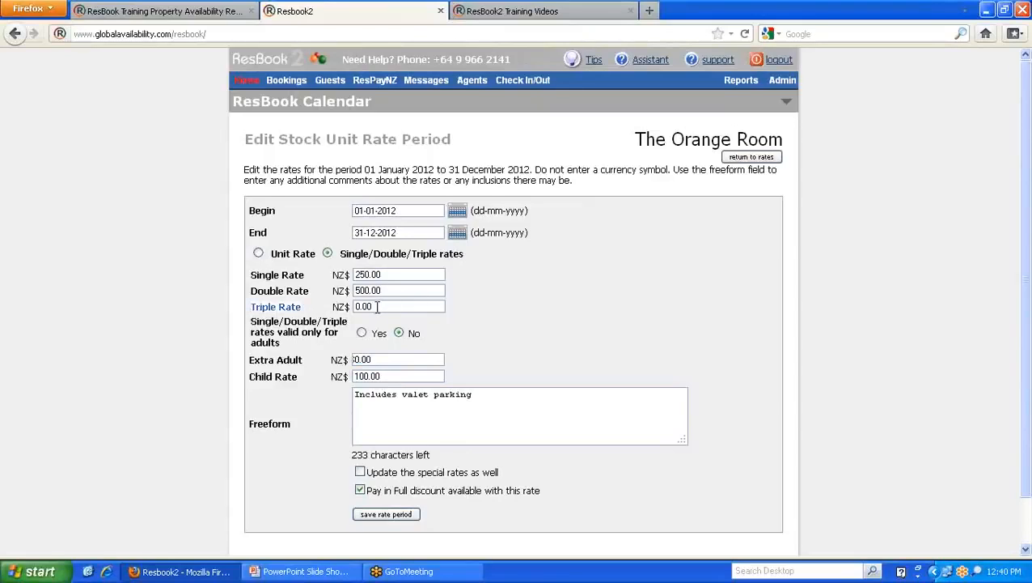
drag(372, 307, 322, 308)
text(650)
drag(369, 360, 341, 364)
text(1)
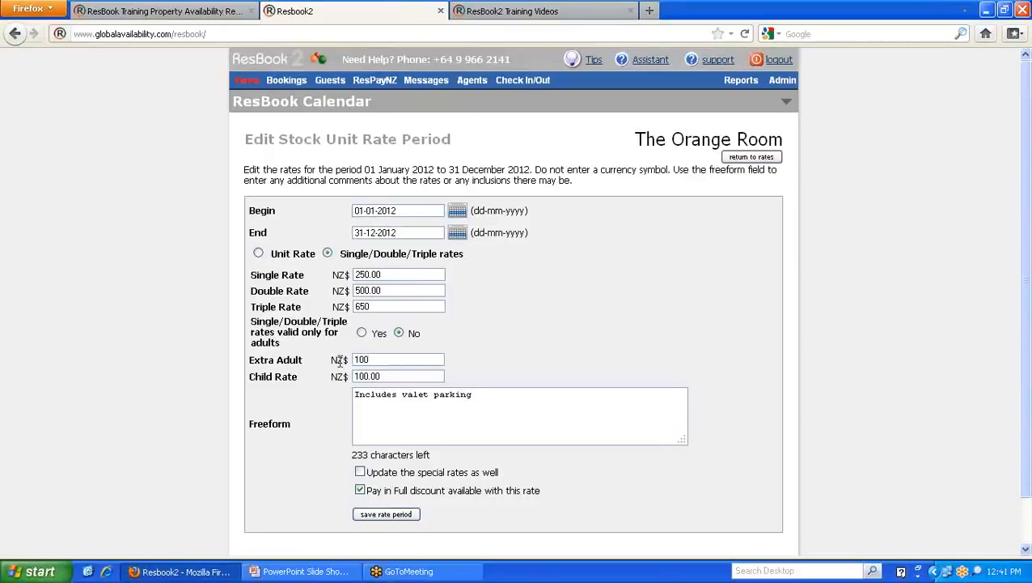
- Toggle adults-only rates on and back off, then return unsaved to the rate periods list
drag(283, 343, 252, 327)
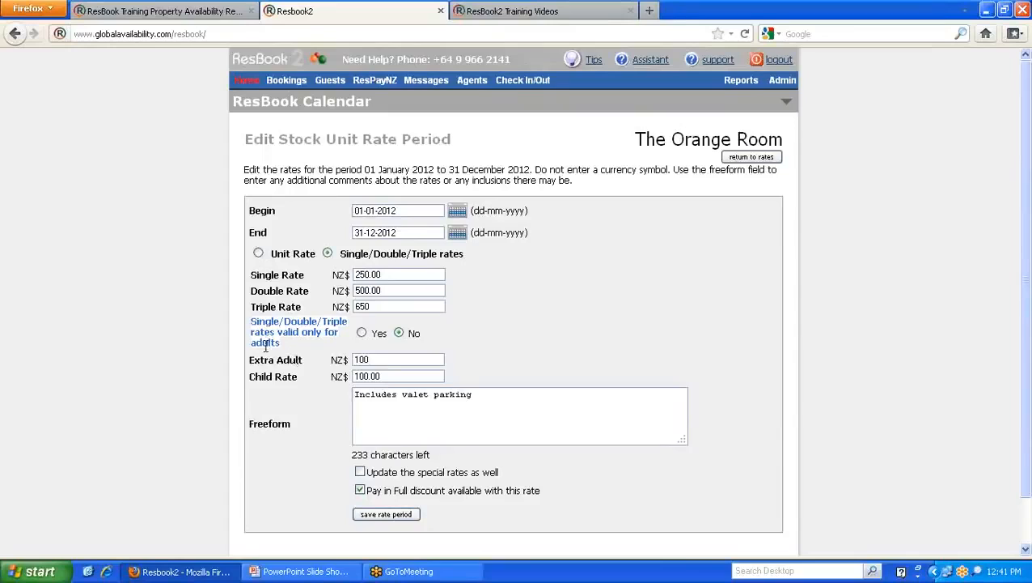
click(362, 333)
drag(387, 376, 352, 376)
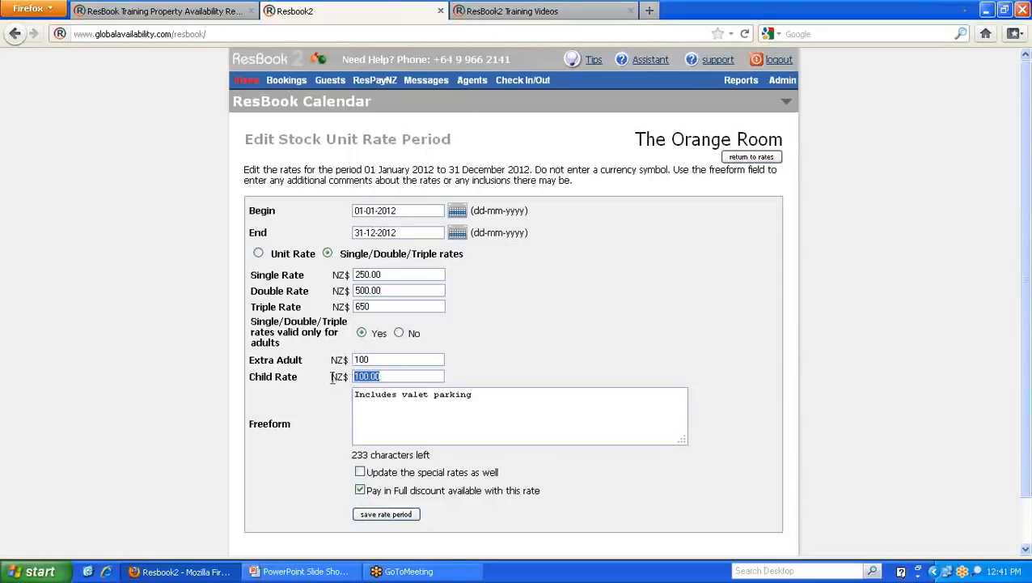
click(400, 333)
click(732, 158)
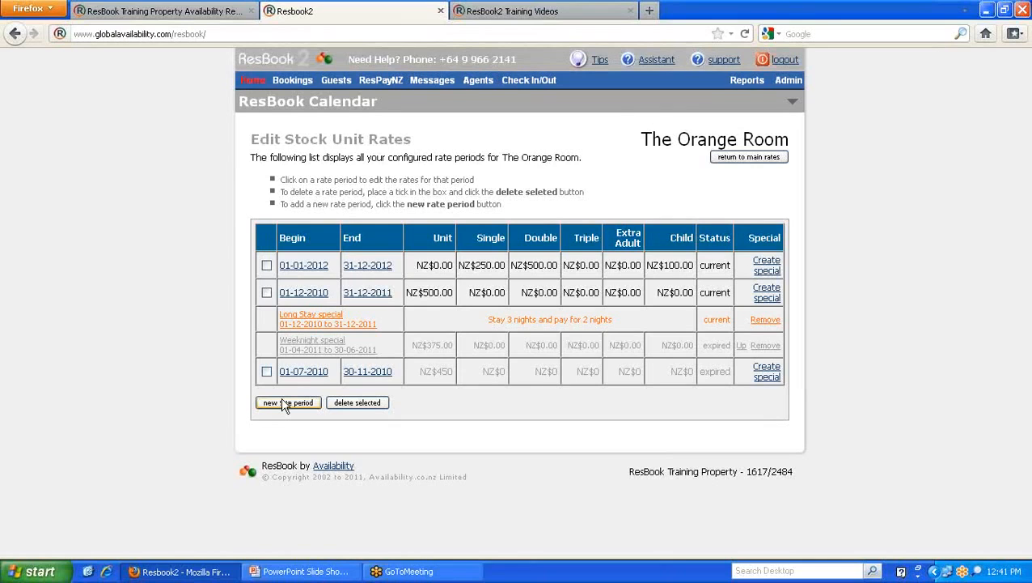
click(512, 13)
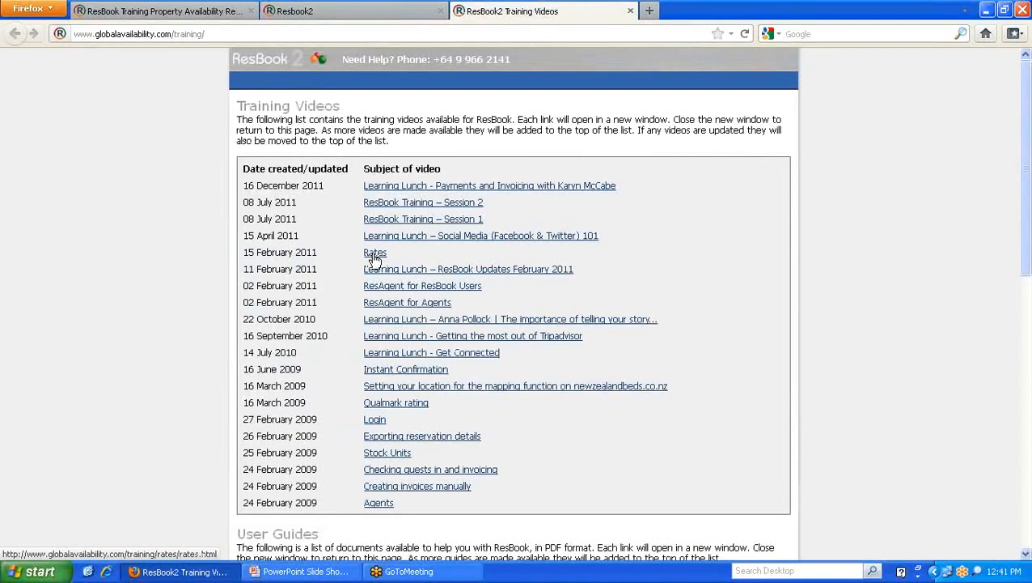
scroll(701, 218, down, 6)
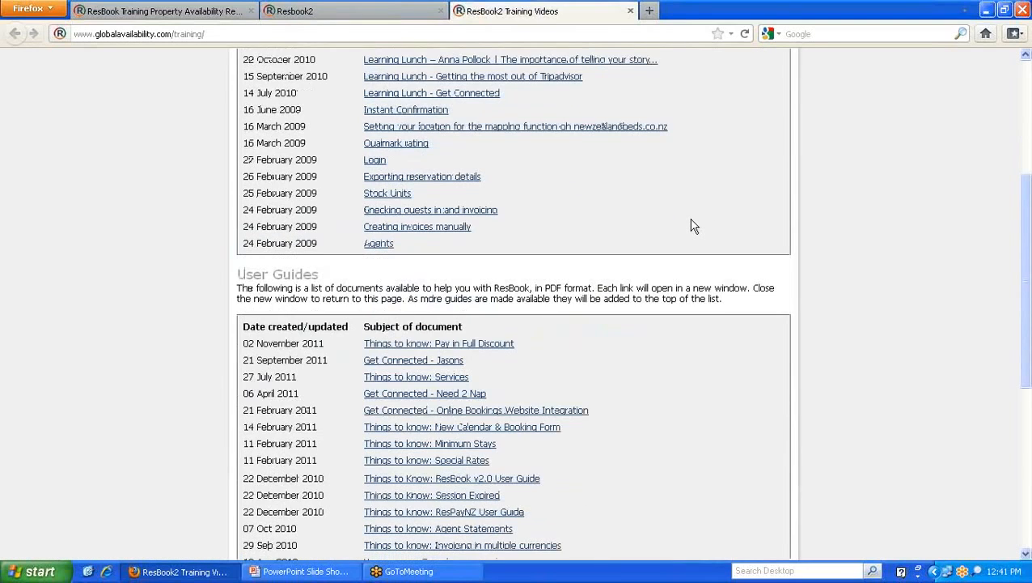
scroll(623, 192, down, 2)
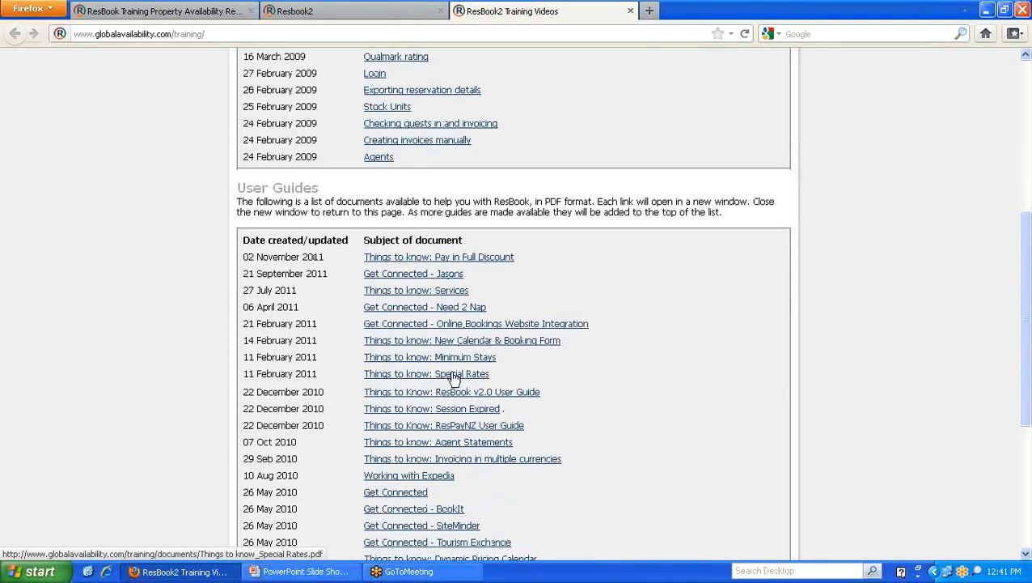
click(299, 10)
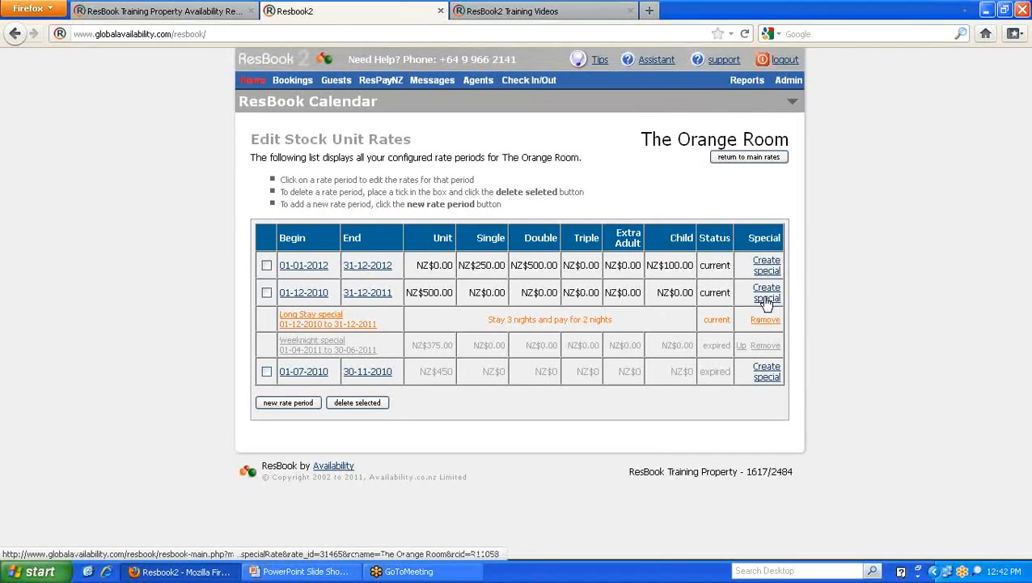
- Open the Long Stay special and review its allowed date range, name, and begin and end dates
click(311, 321)
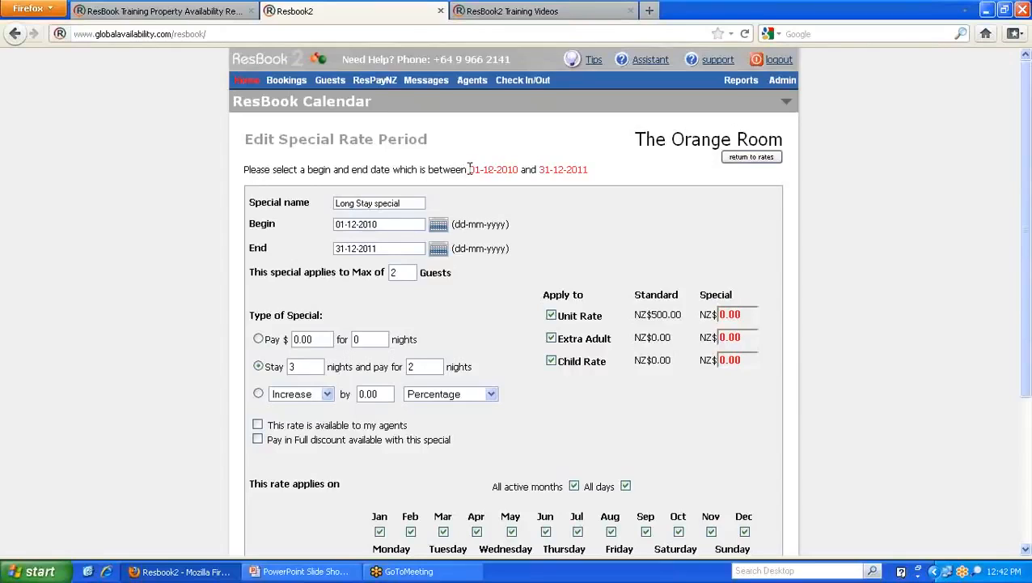
drag(469, 169, 599, 176)
click(599, 175)
drag(409, 203, 314, 207)
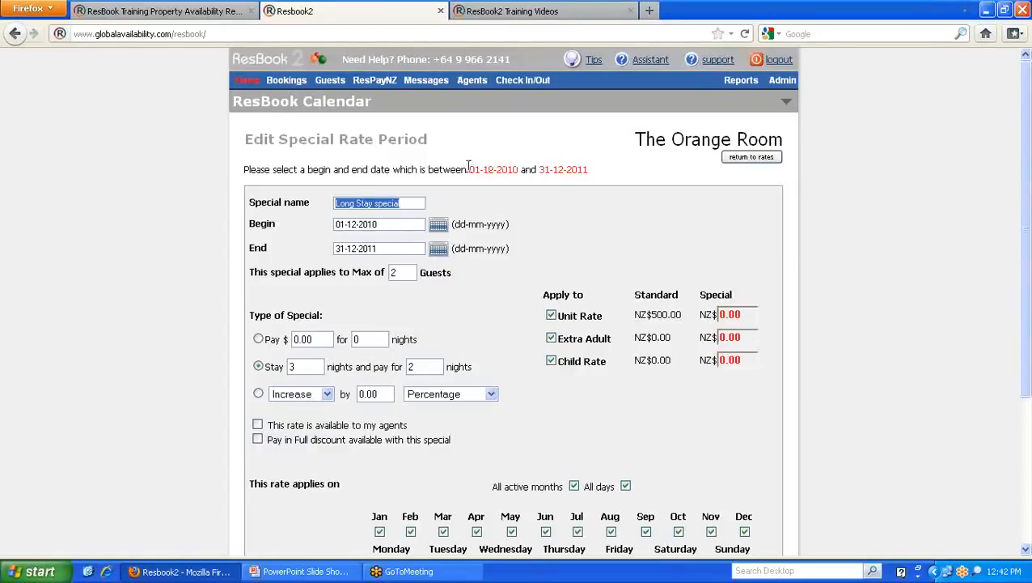
drag(468, 167, 611, 169)
click(495, 222)
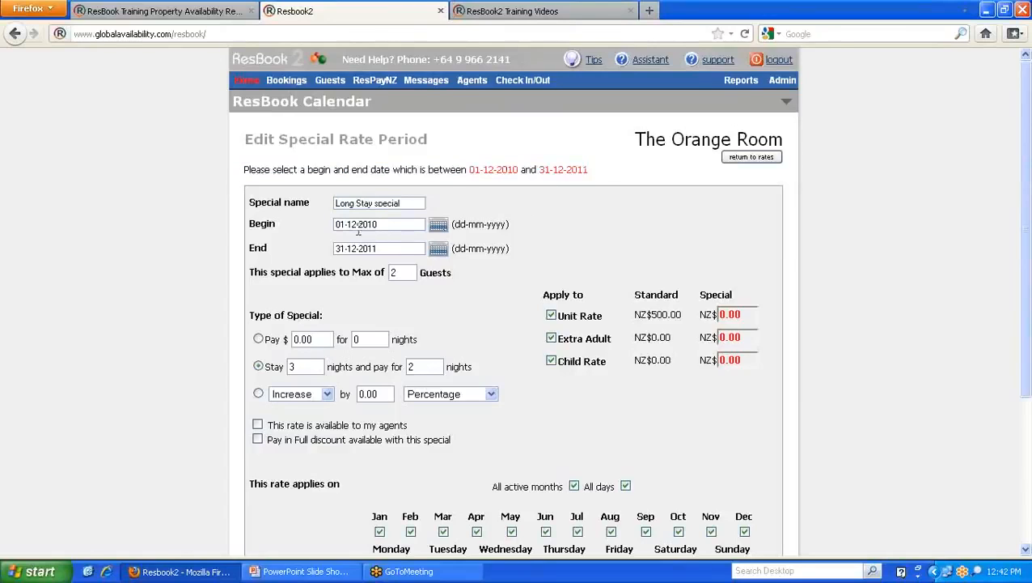
click(385, 223)
drag(387, 224, 316, 224)
drag(380, 247, 323, 249)
click(317, 221)
- Open and close the Begin date calendar unchanged, then check the Max Guests value of 2
click(438, 226)
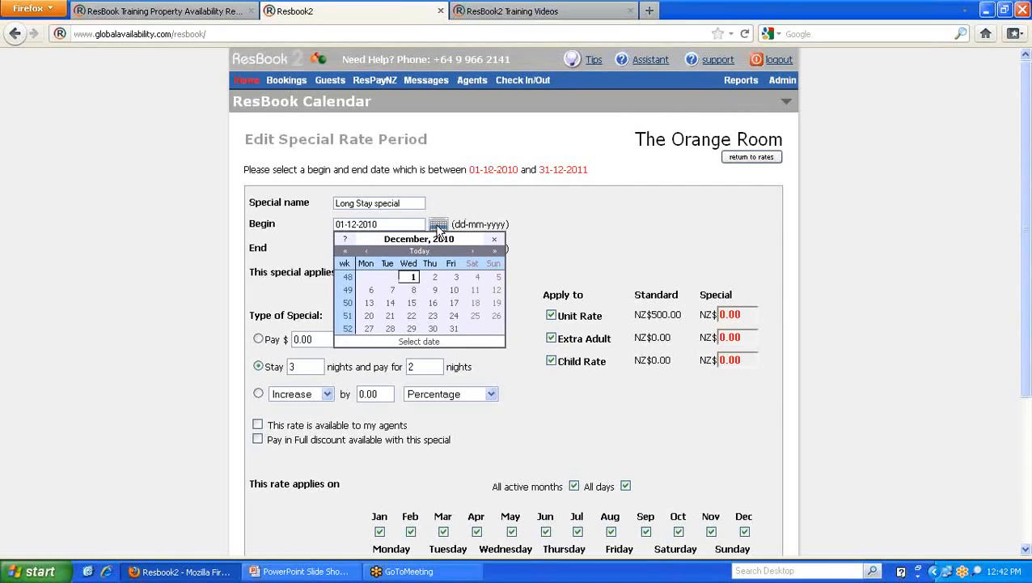
click(495, 239)
scroll(495, 241, down, 2)
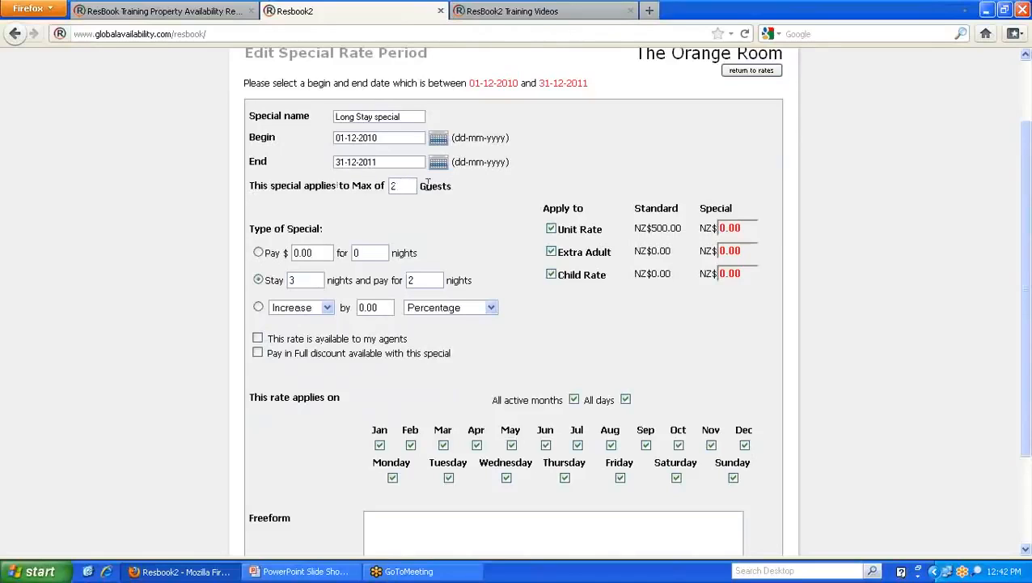
drag(398, 185, 374, 186)
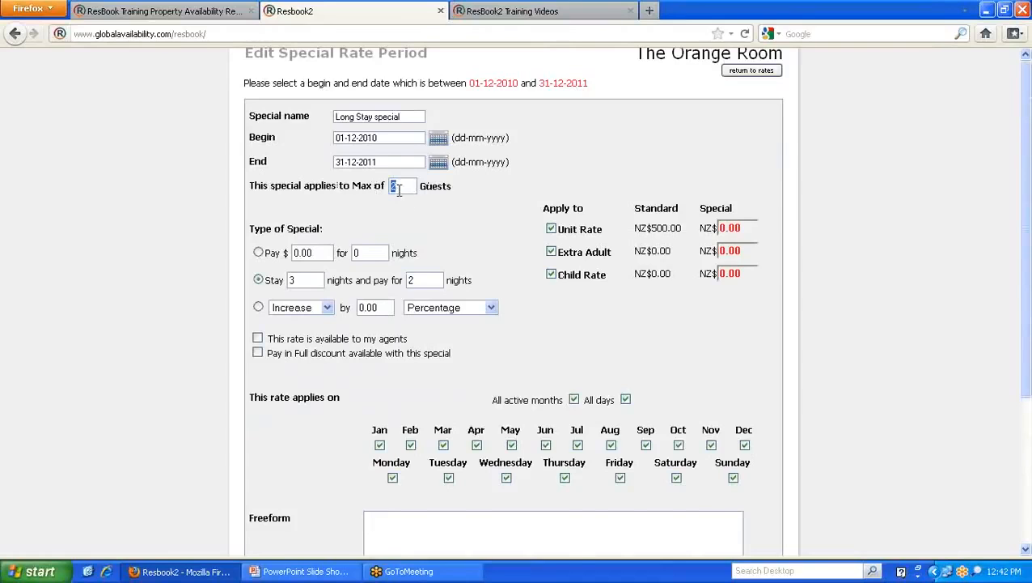
scroll(401, 194, up, 2)
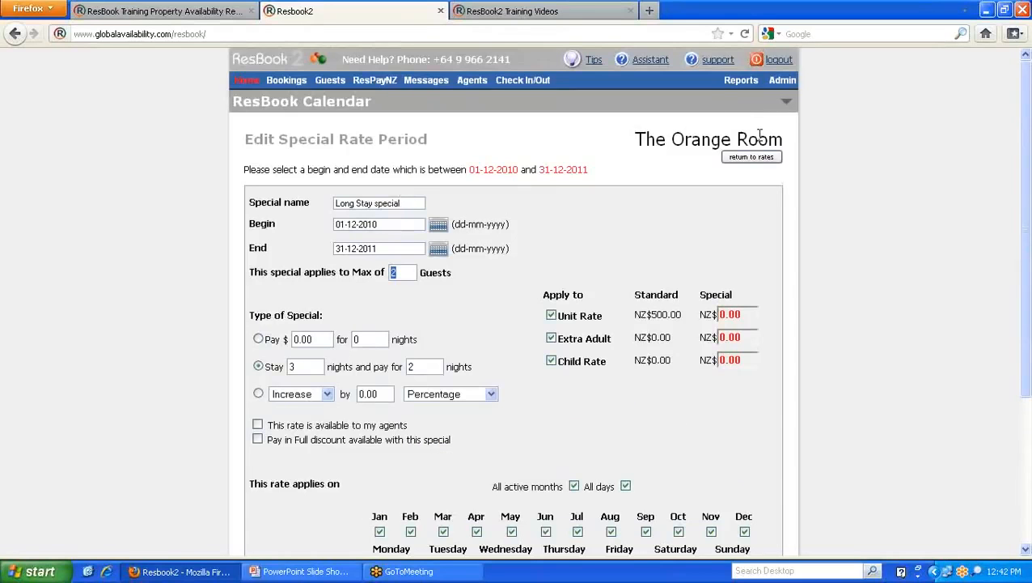
click(412, 272)
drag(398, 273, 384, 274)
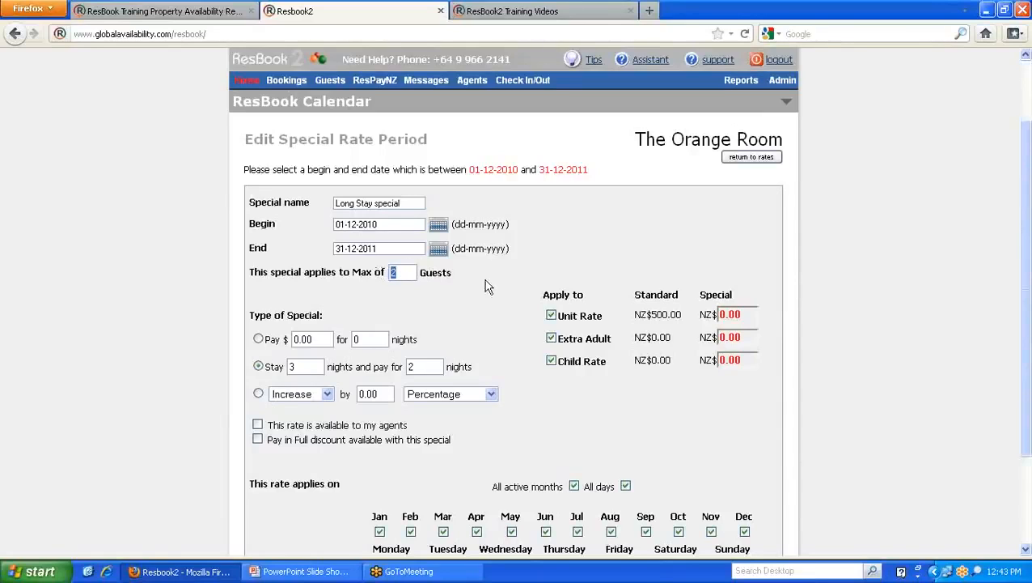
scroll(486, 285, down, 2)
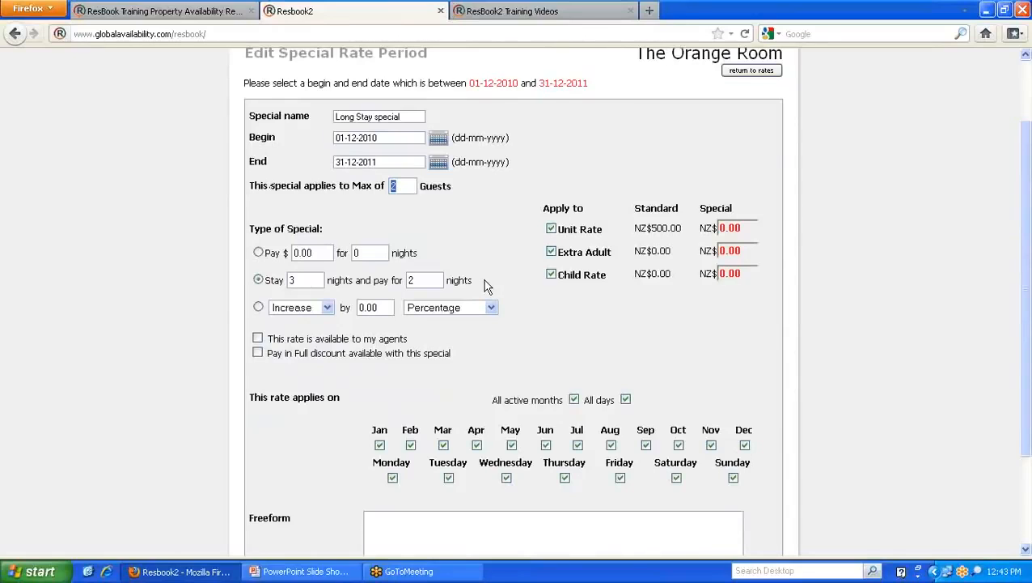
- Try a fixed $25 decrease on the Long Stay special, then restore stay 3 nights, pay for 2
click(258, 308)
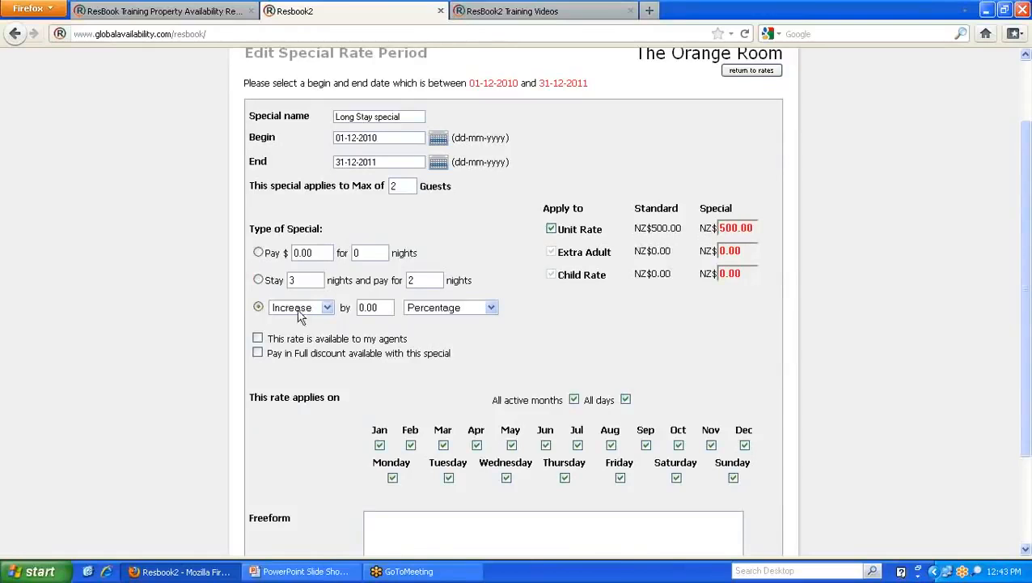
click(327, 308)
click(321, 333)
drag(387, 308, 338, 311)
text(25)
click(490, 307)
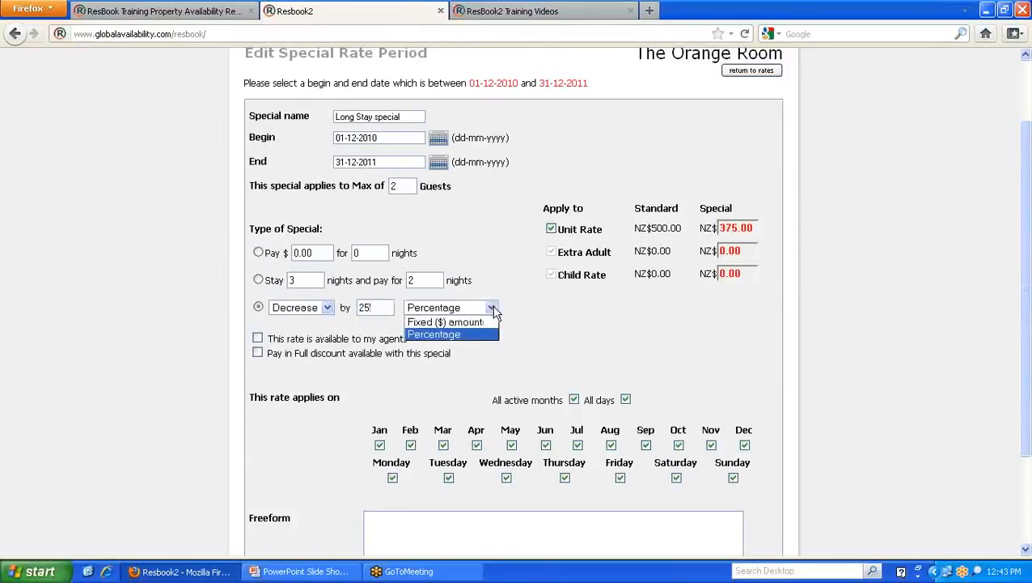
click(468, 323)
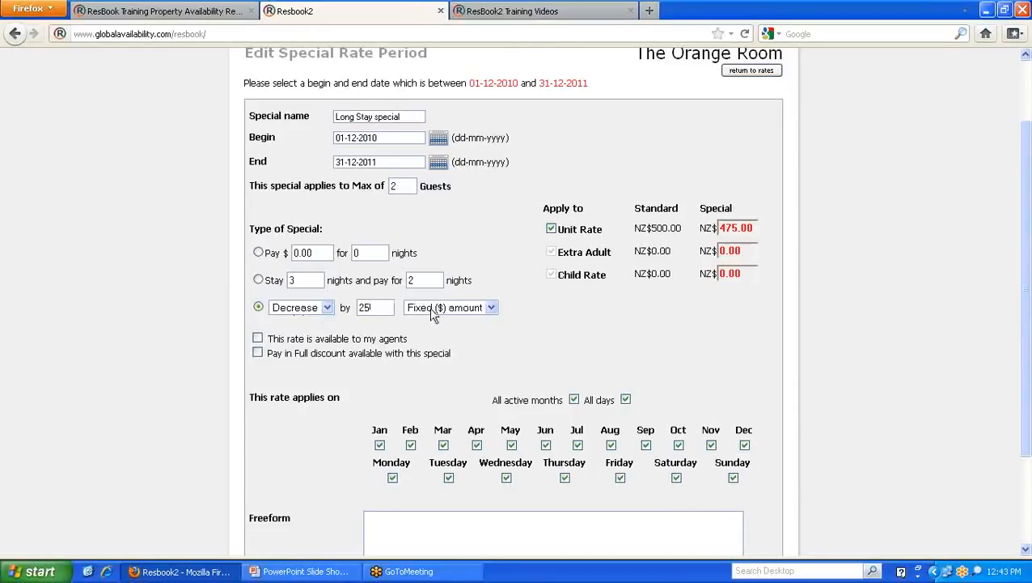
click(259, 280)
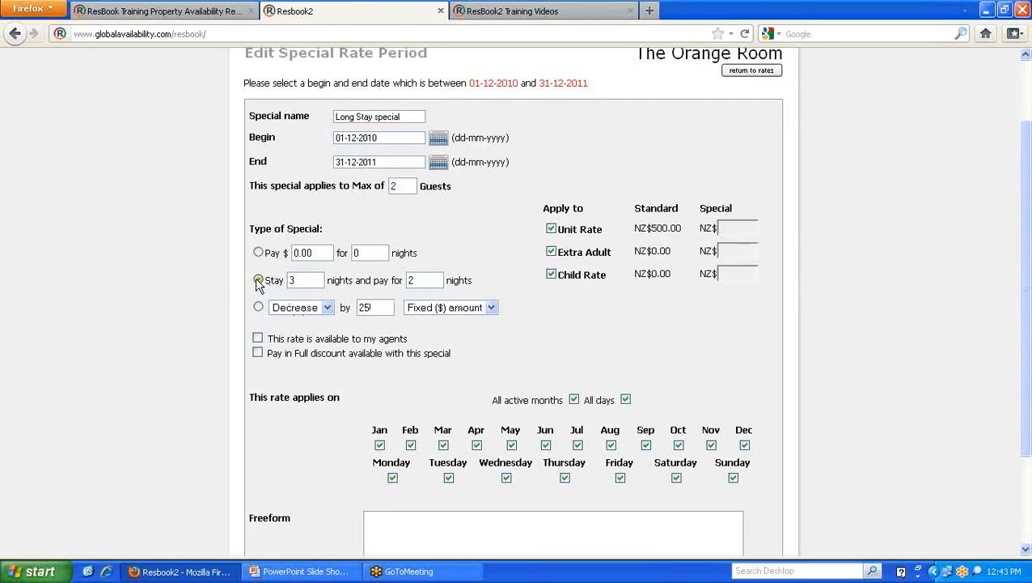
- On the public availability calendar, view the Standard Rooms and Orange Room Long Stay special details
click(237, 14)
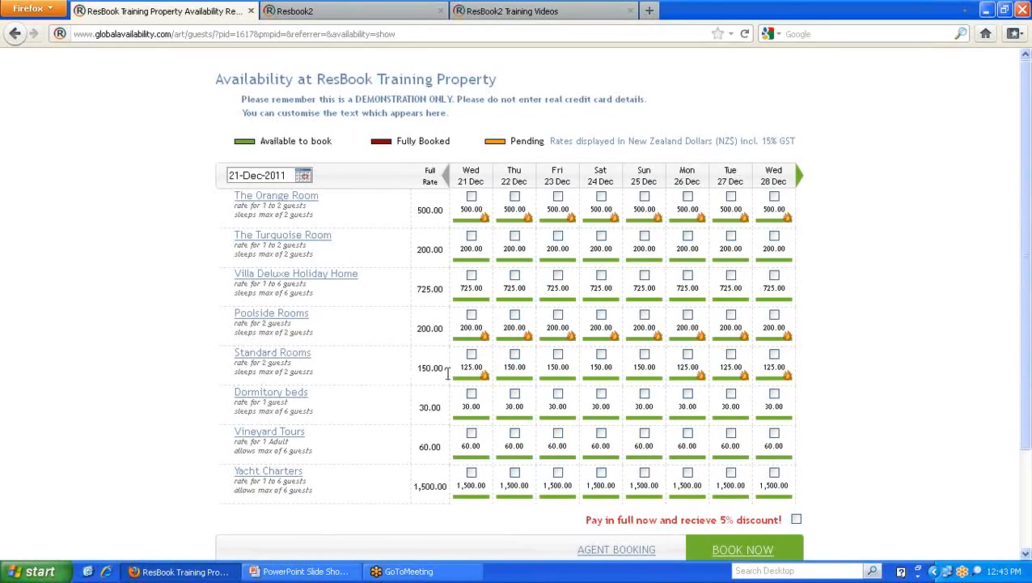
mouse_move(471, 378)
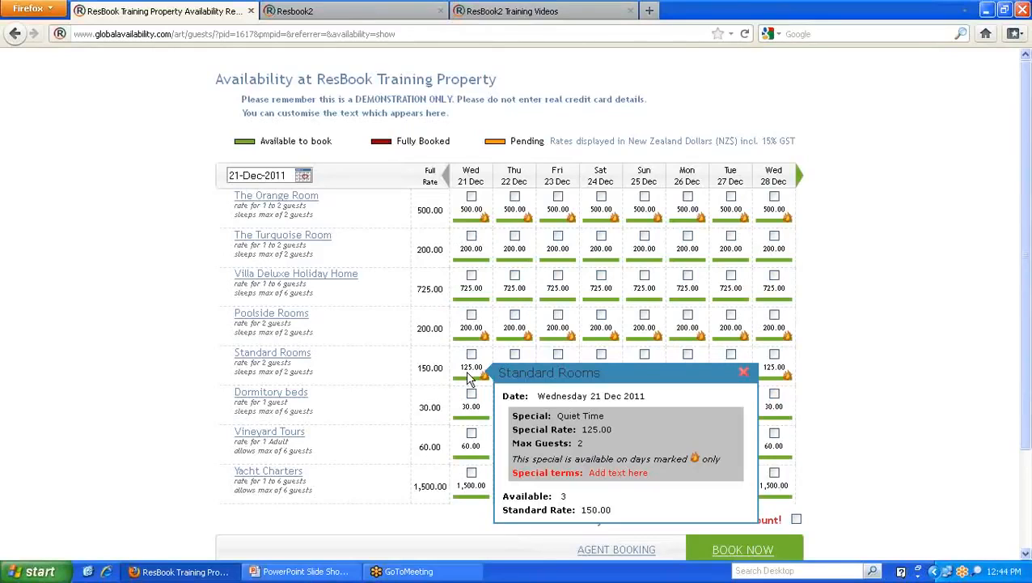
click(743, 374)
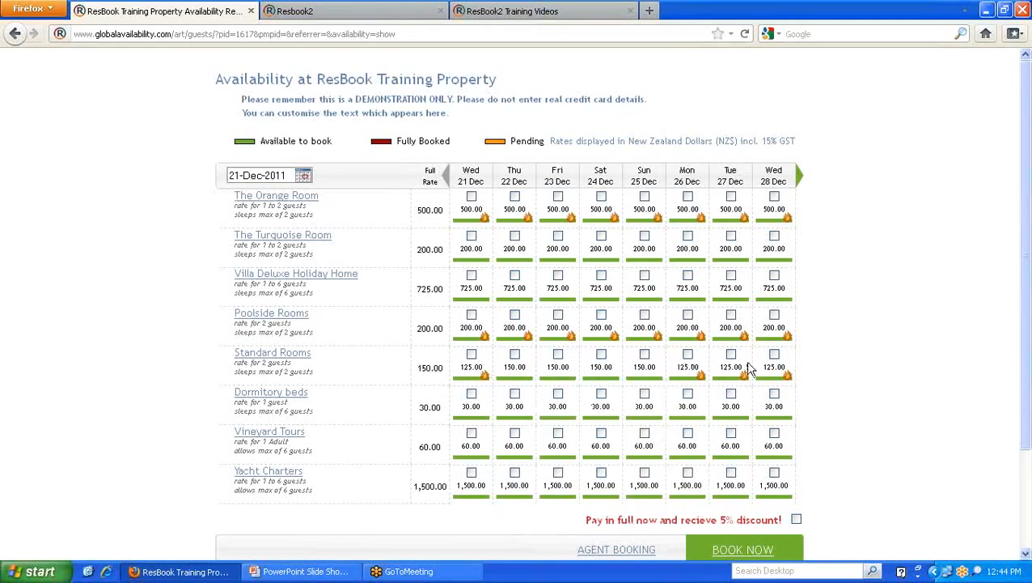
click(479, 376)
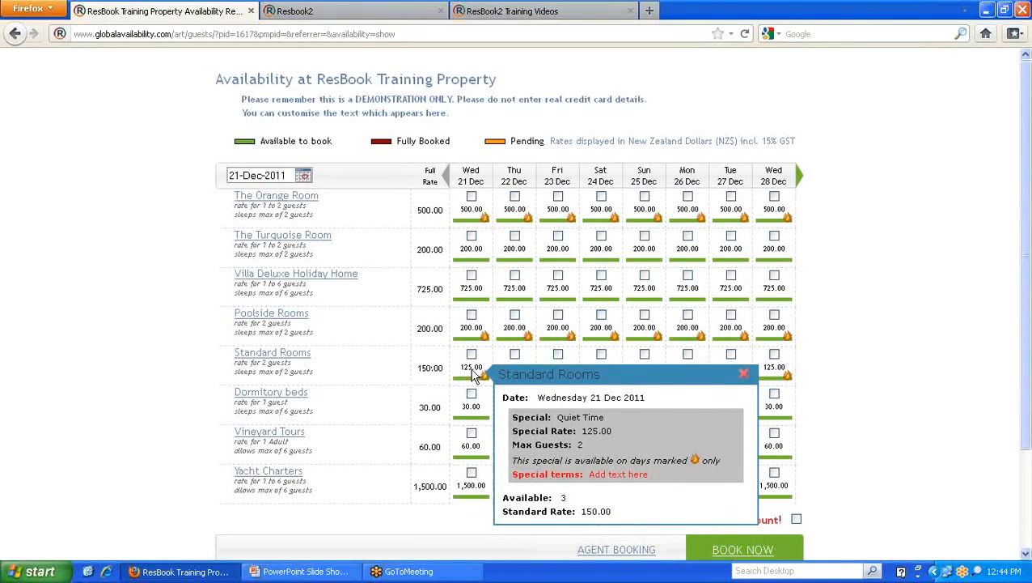
click(473, 220)
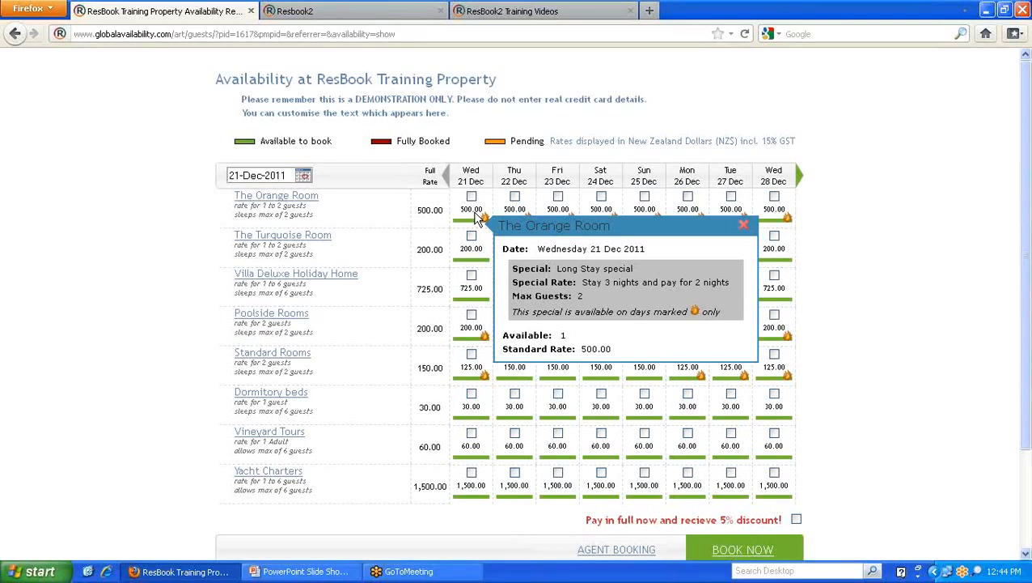
- Select The Orange Room for 21, 22 and 23 Dec and start the booking
click(472, 196)
click(514, 196)
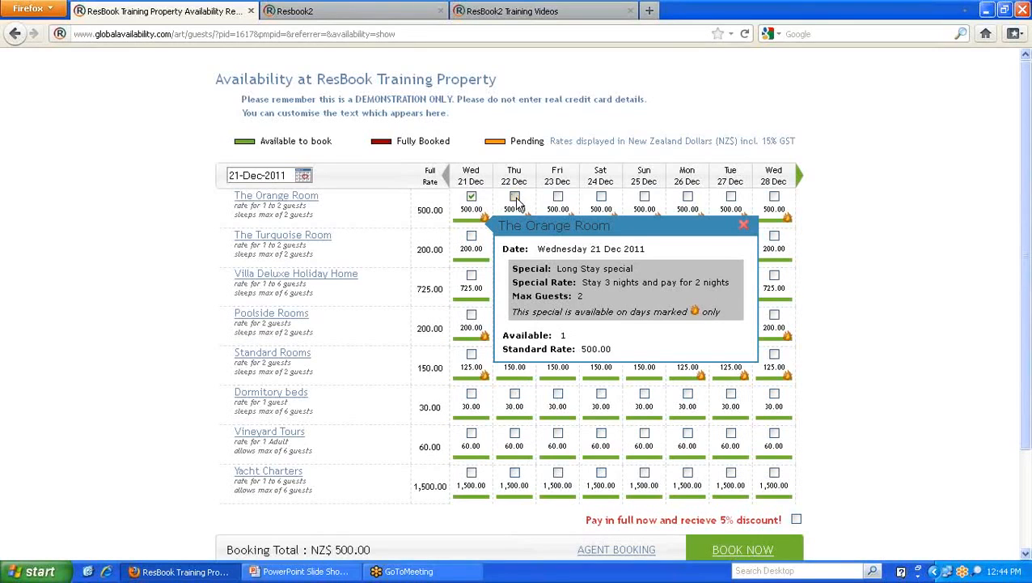
click(558, 196)
scroll(559, 203, down, 2)
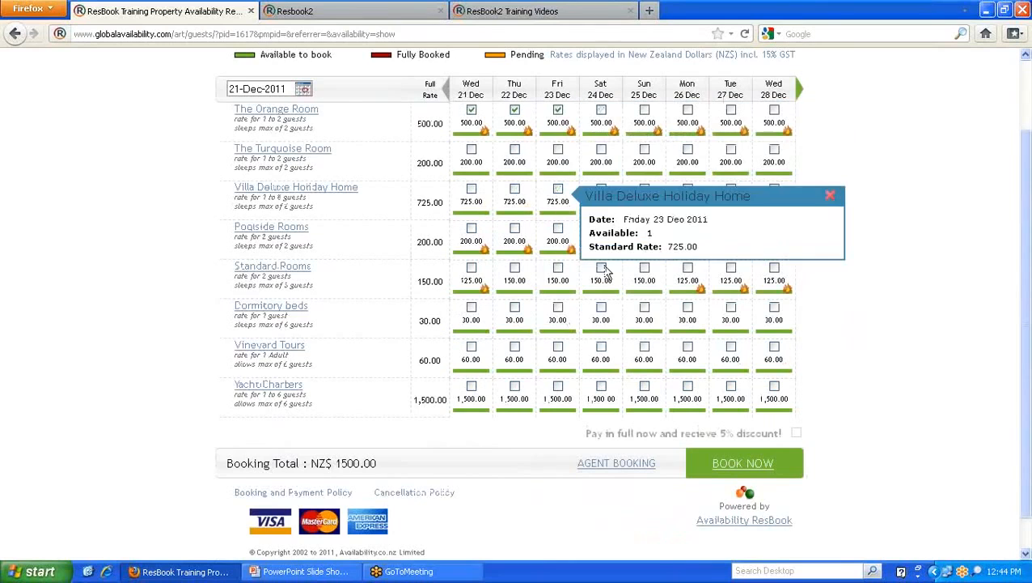
click(746, 467)
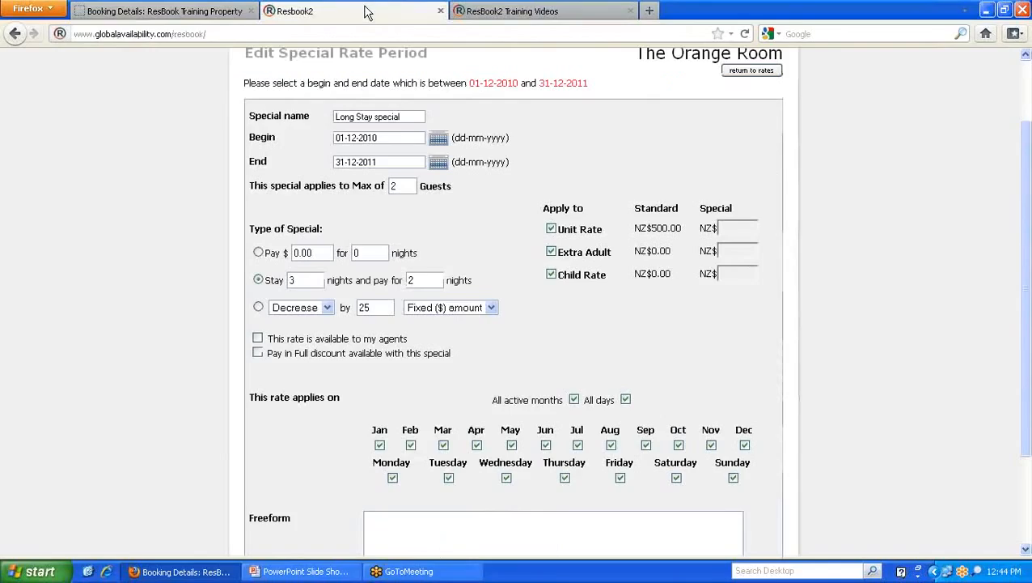
- Review the Long Stay special's stay nights (3), paid nights (2), maximum guests, name and date range
click(367, 11)
click(288, 279)
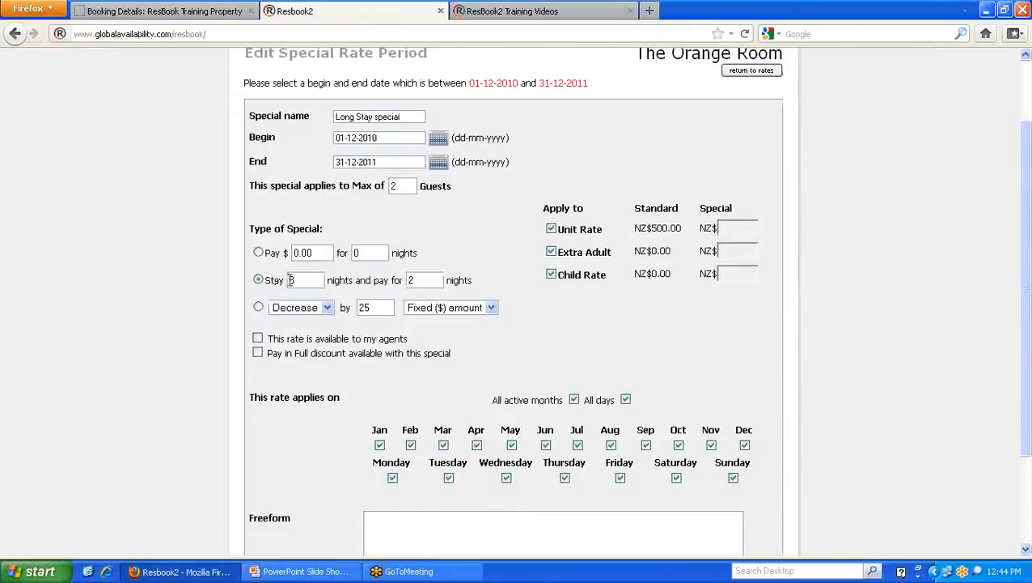
double_click(291, 280)
double_click(429, 280)
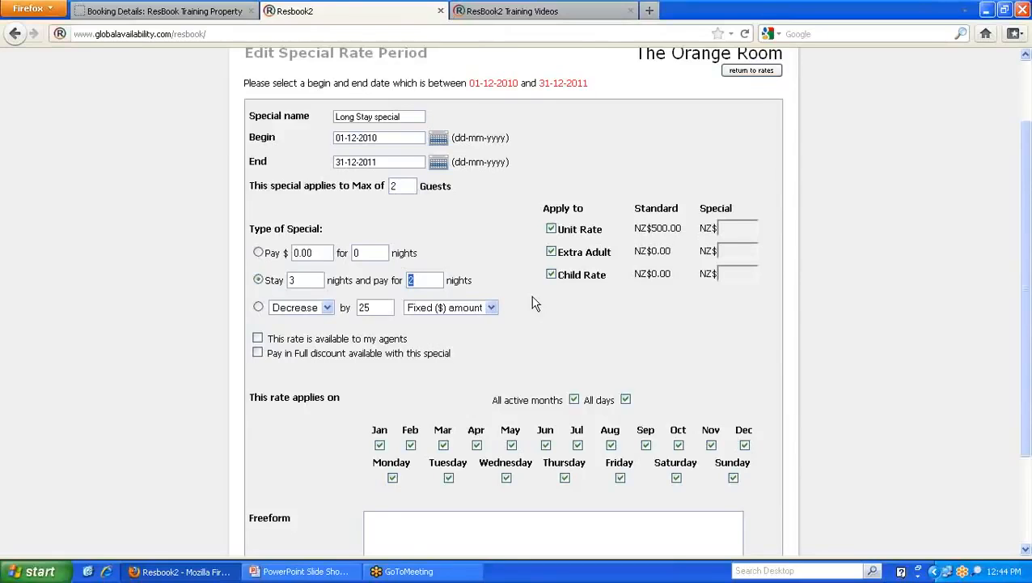
double_click(393, 186)
drag(396, 118, 327, 126)
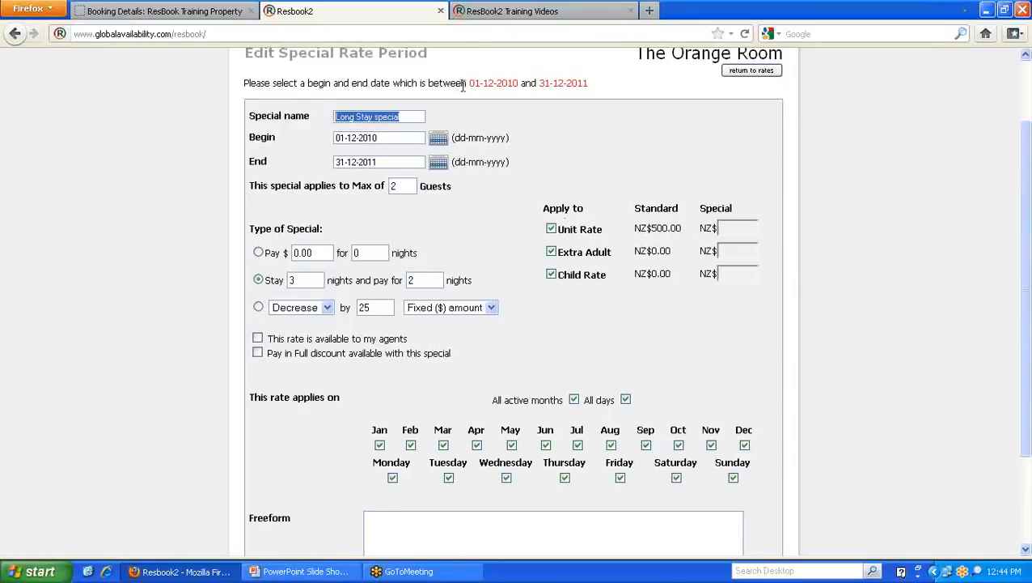
drag(467, 84, 594, 89)
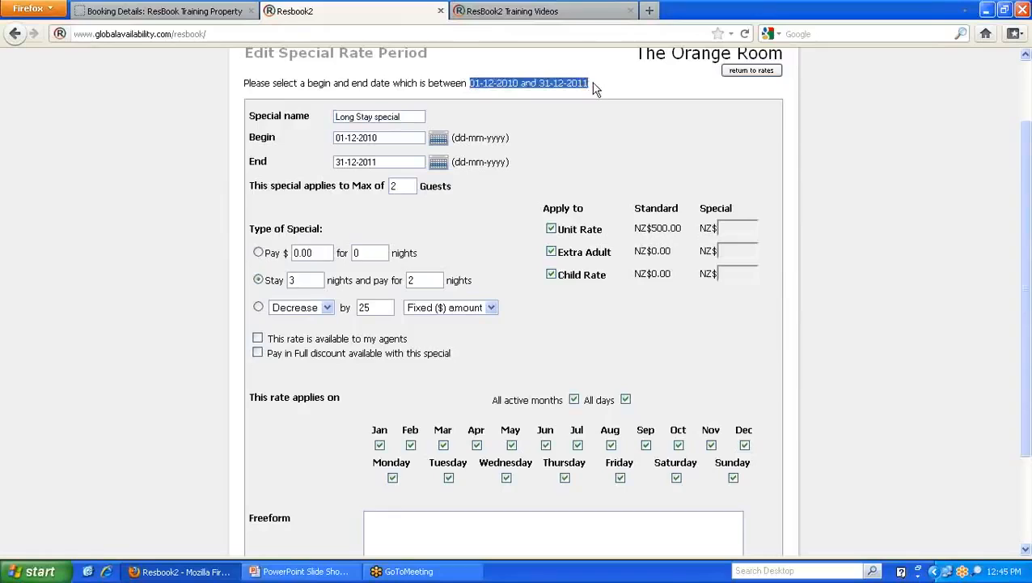
double_click(394, 185)
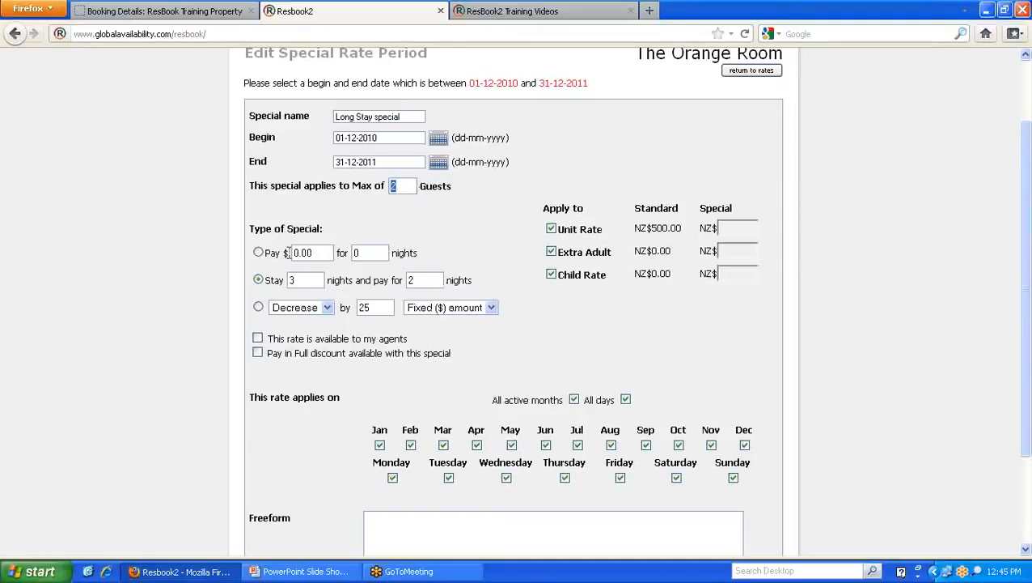
- Make the Long Stay special a fixed Pay $500 amount and return to the Orange Room booking
click(258, 252)
drag(313, 252, 270, 251)
text(500)
key(Tab)
click(195, 12)
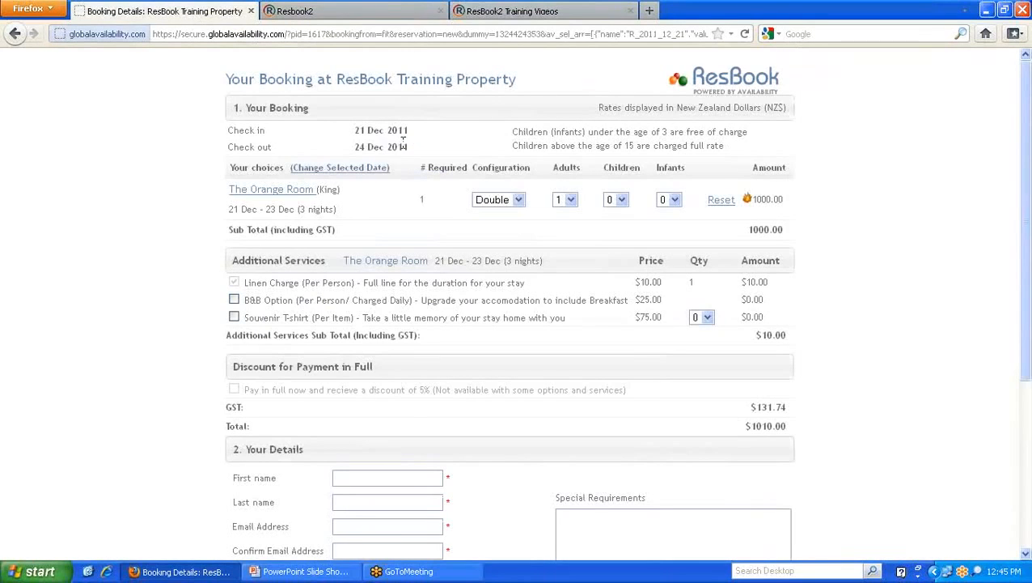
- Check the Poolside Rooms special, then tick Poolside Rooms for Wed 21, Thu 22 and Fri 23 Dec
click(374, 173)
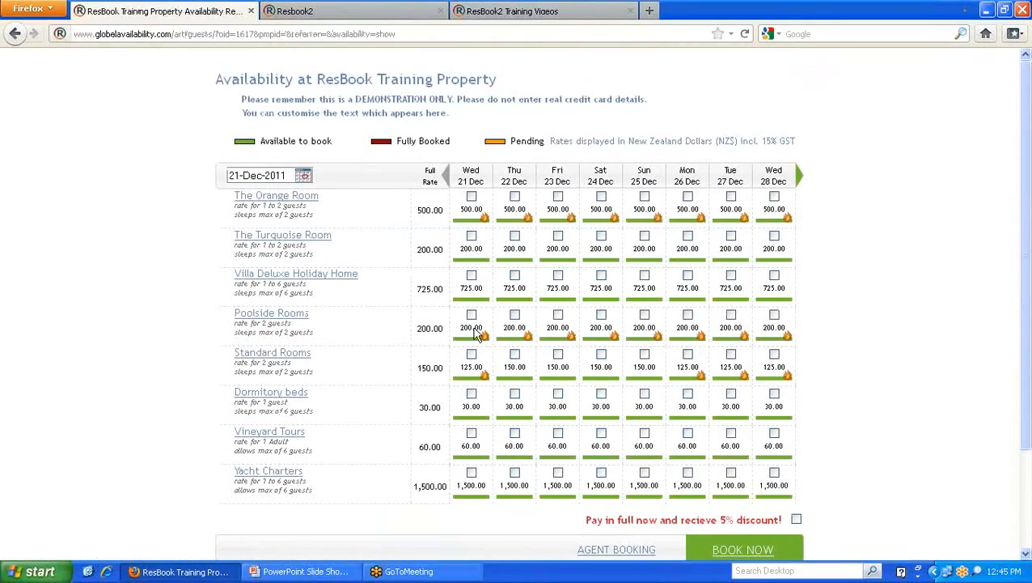
mouse_move(478, 340)
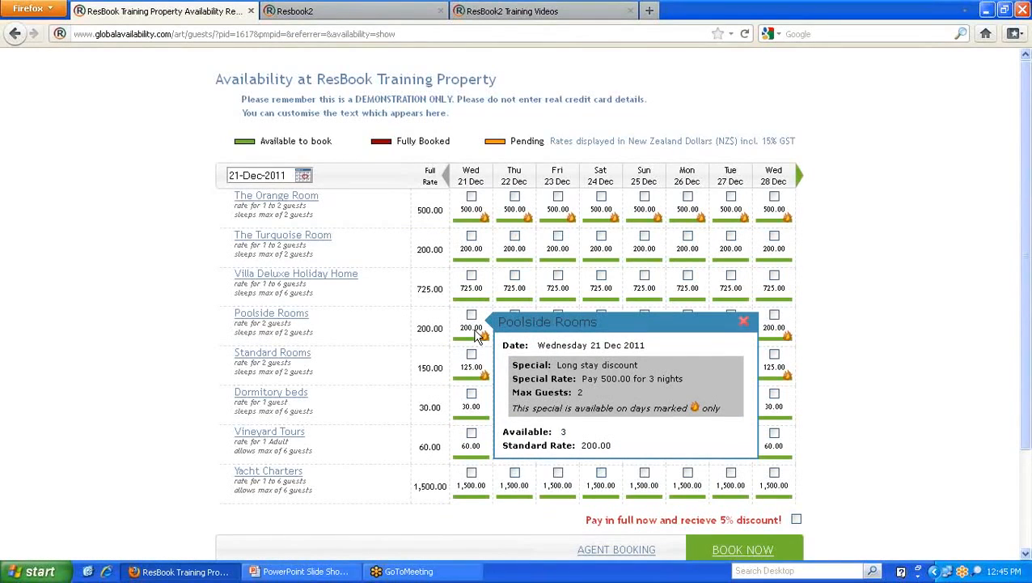
click(738, 320)
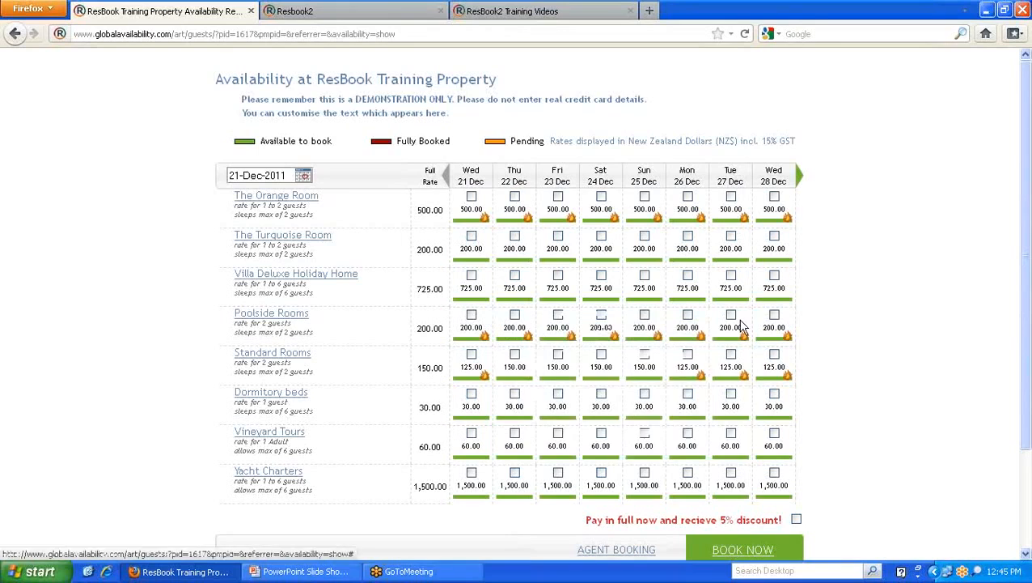
click(558, 315)
click(515, 315)
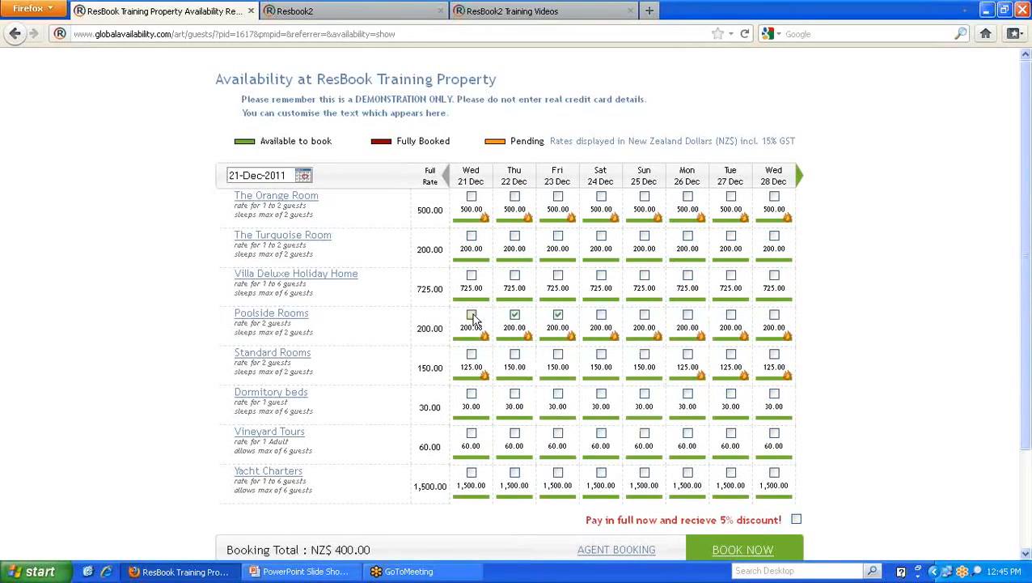
click(472, 315)
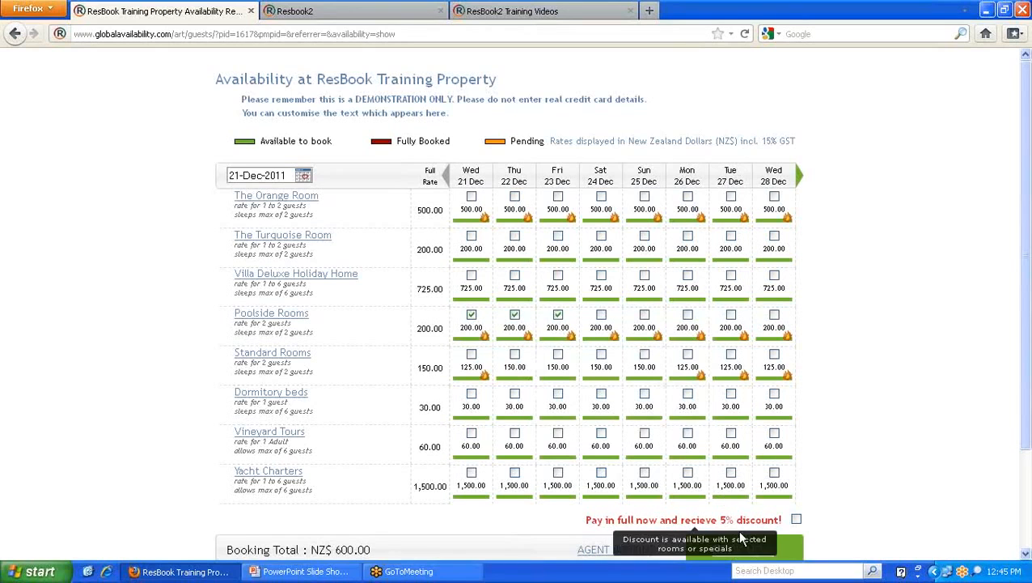
- Review the Long Stay special's permitted date range, begin date 01-12-2010 and end date
click(324, 12)
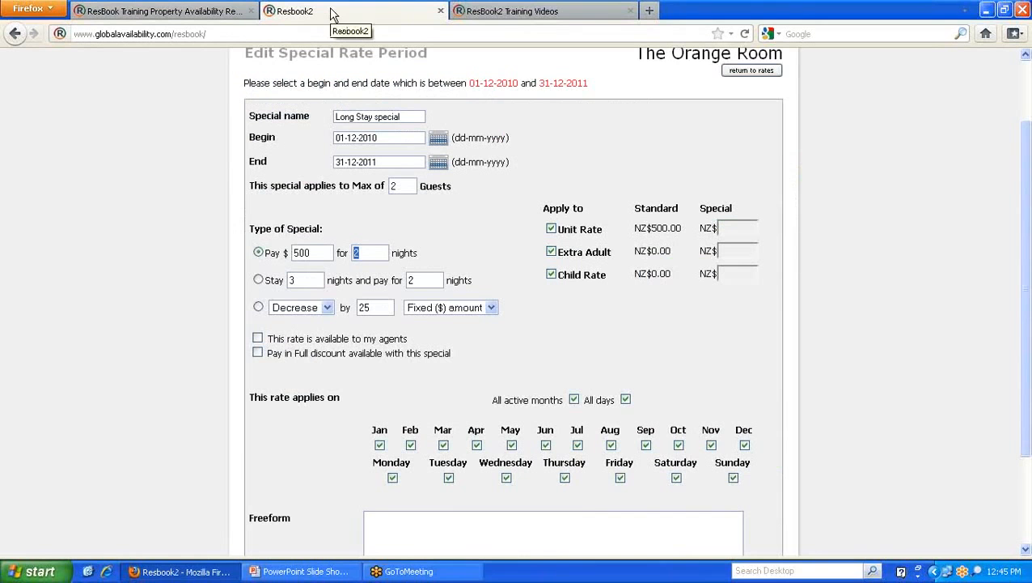
scroll(465, 356, down, 2)
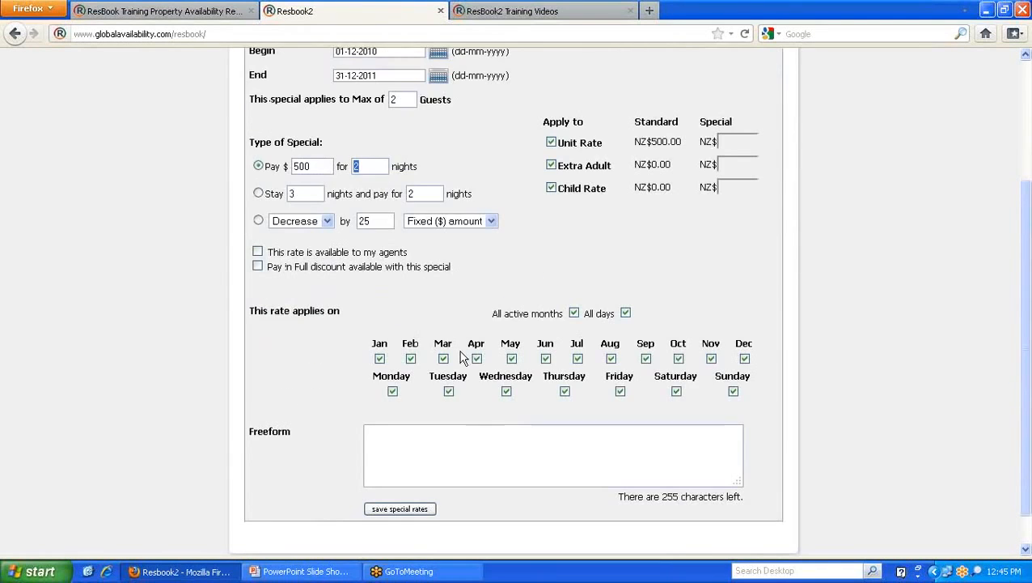
click(341, 308)
scroll(385, 322, up, 4)
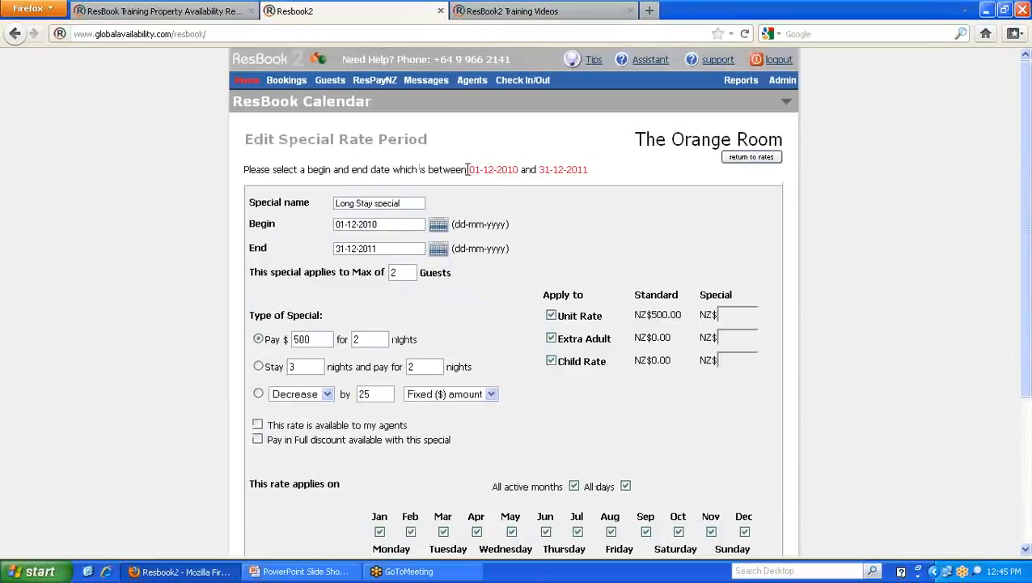
drag(467, 170, 595, 175)
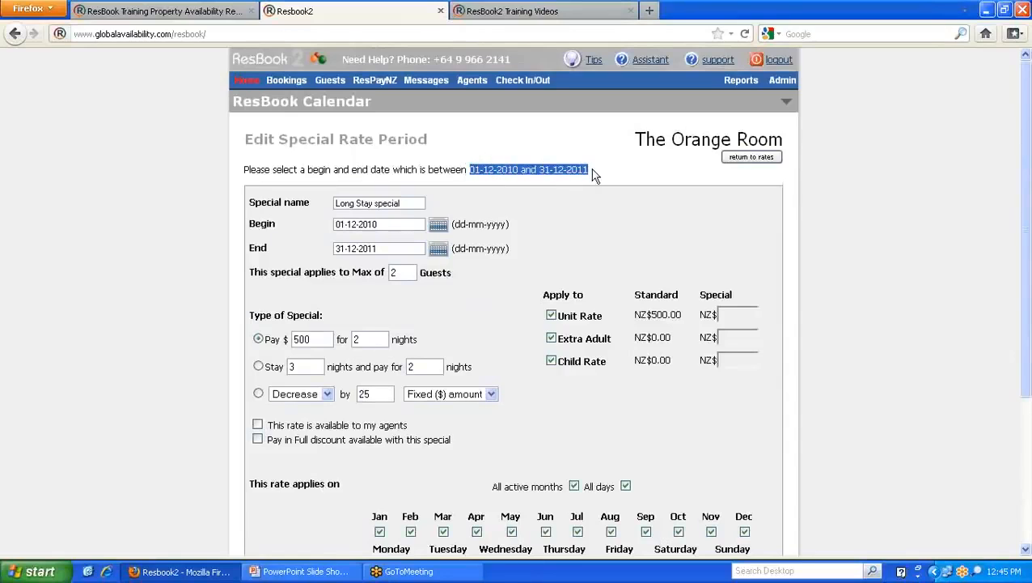
drag(389, 224, 313, 223)
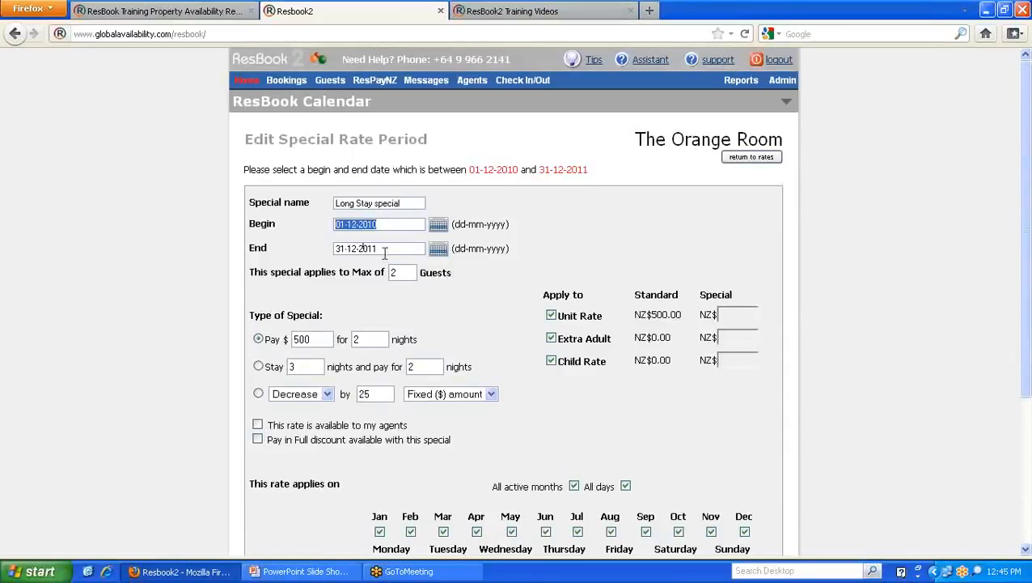
click(386, 251)
drag(385, 251, 326, 247)
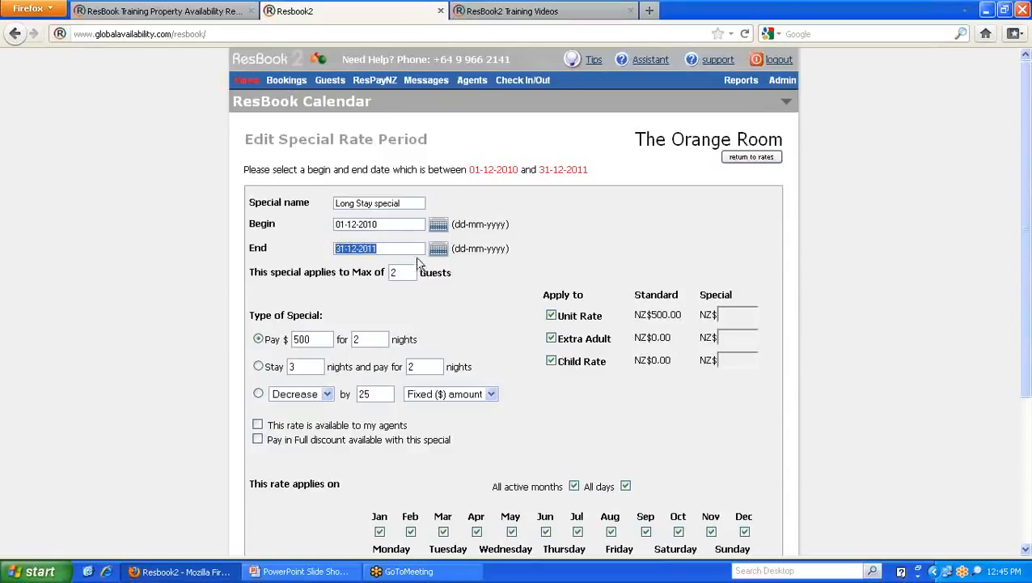
scroll(512, 321, down, 2)
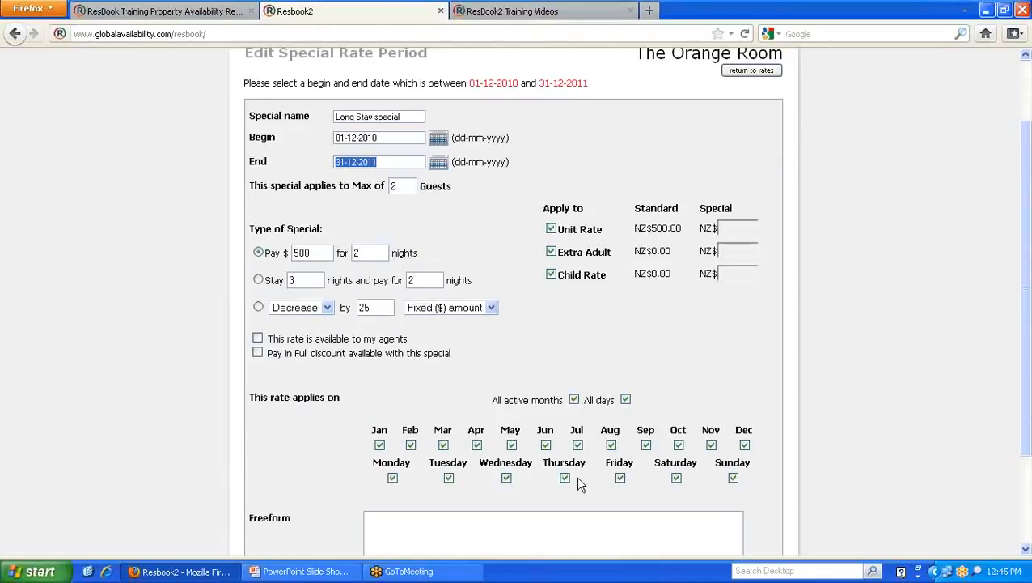
- Untick Friday and Saturday for the Long Stay special, then return to the availability calendar
click(620, 477)
click(677, 478)
scroll(677, 477, down, 2)
click(424, 447)
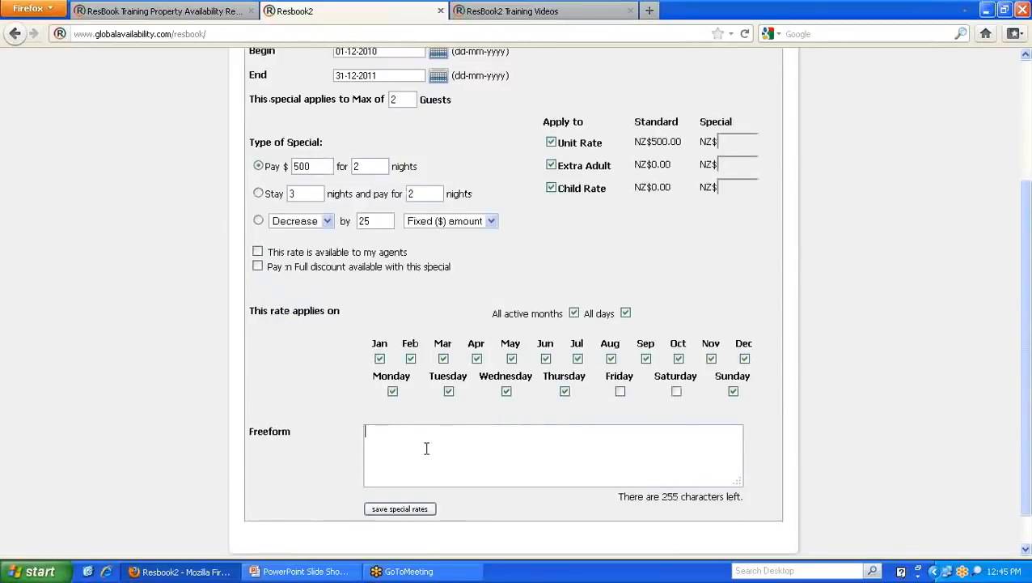
click(197, 11)
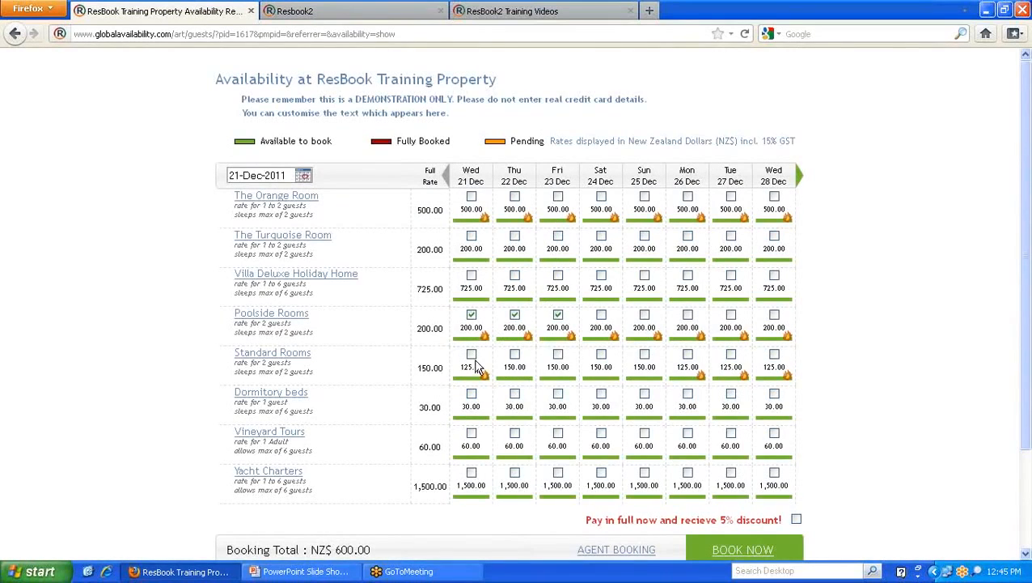
- Check the Standard Rooms Quiet Time special for Wed 21 Dec, then return to the back-office special form
mouse_move(476, 366)
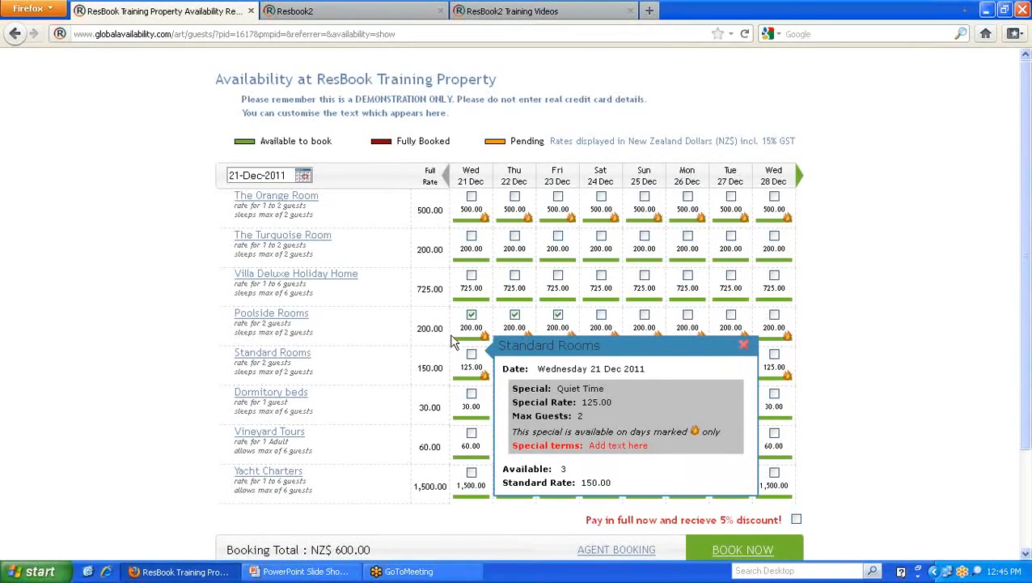
click(356, 15)
scroll(495, 289, up, 4)
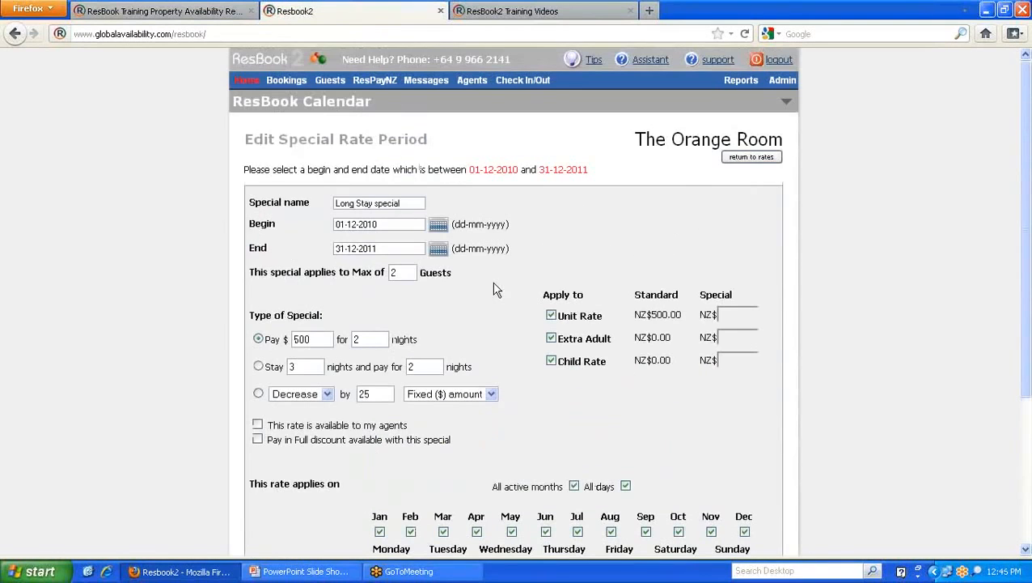
mouse_move(782, 97)
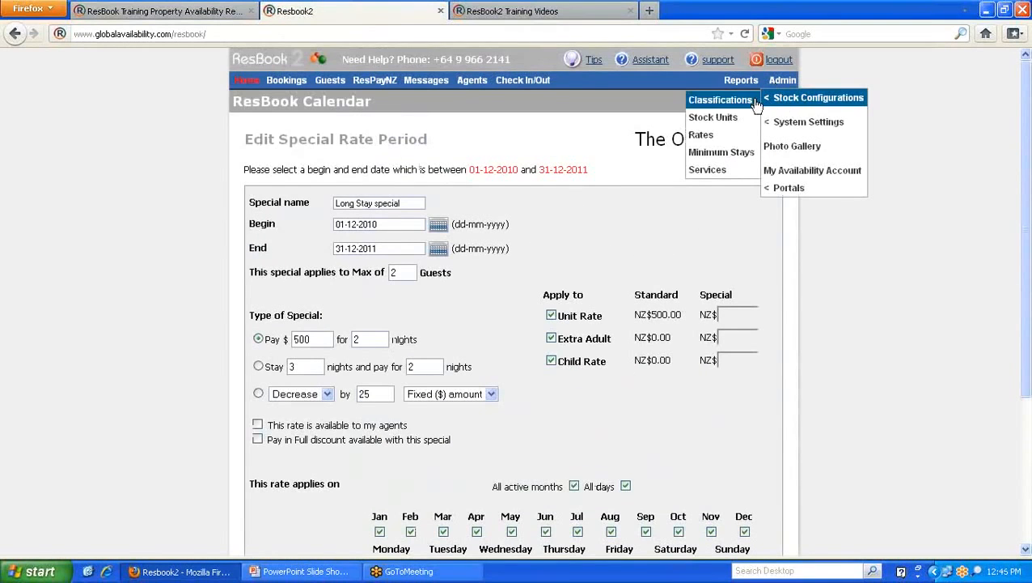
- Open the Minimum Stays settings, glance at the user guides page, and close the Standard Rooms special details
click(710, 157)
click(560, 11)
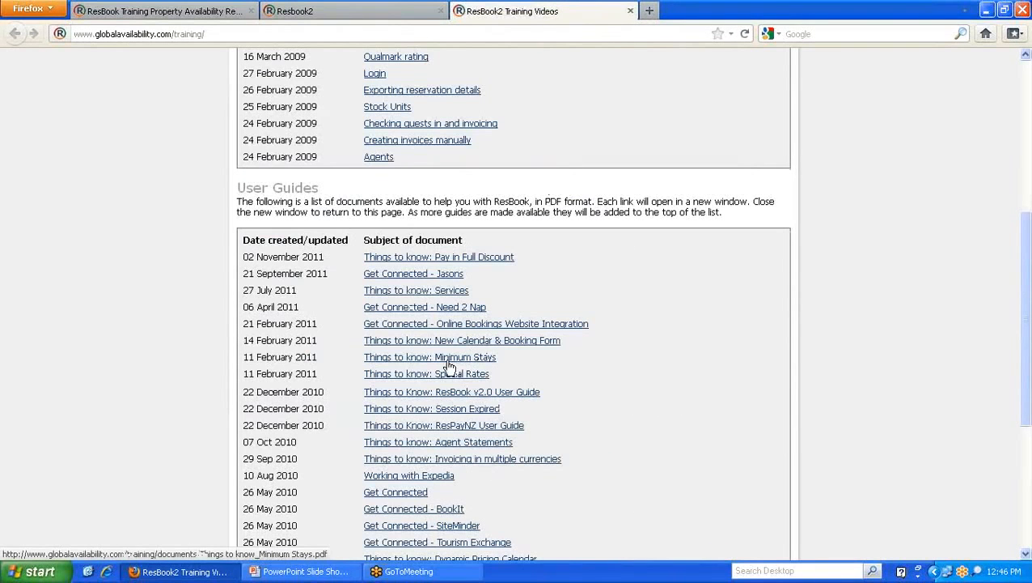
click(219, 16)
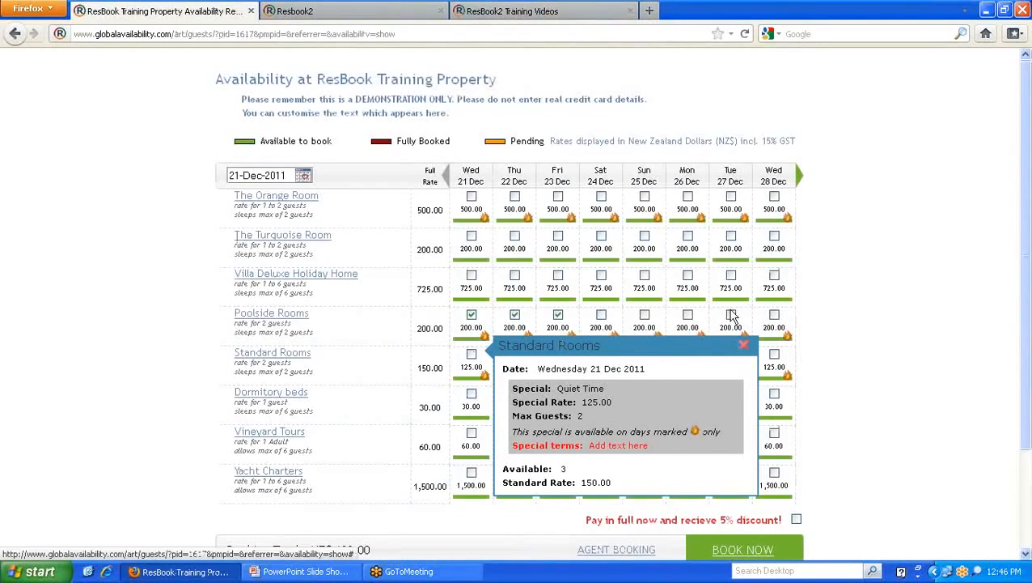
click(744, 345)
- Read the Booking and Payment Policy's Minimum Stay paragraph, then return to the Minimum Stays list
scroll(170, 292, down, 3)
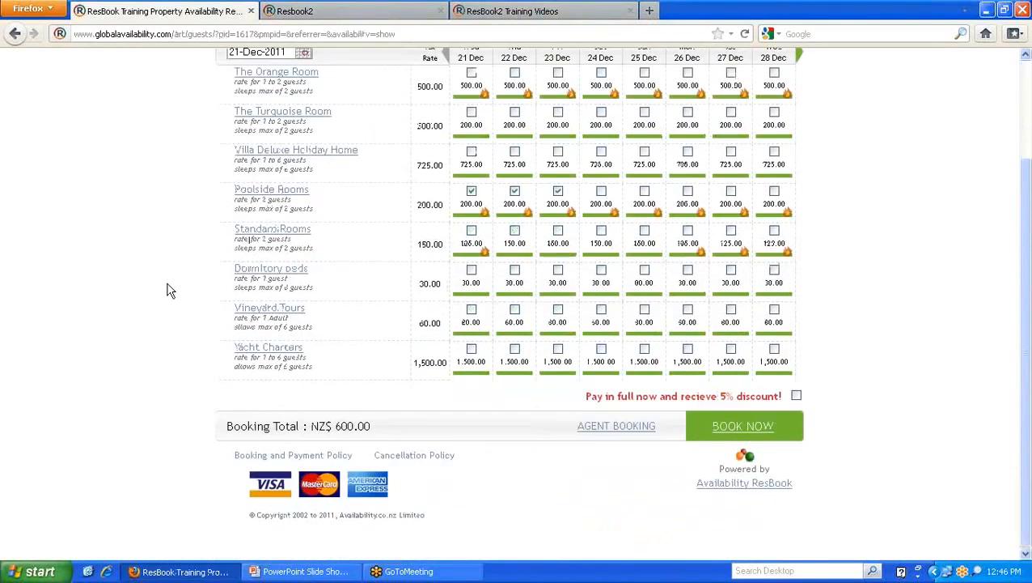
click(290, 456)
drag(407, 385, 365, 363)
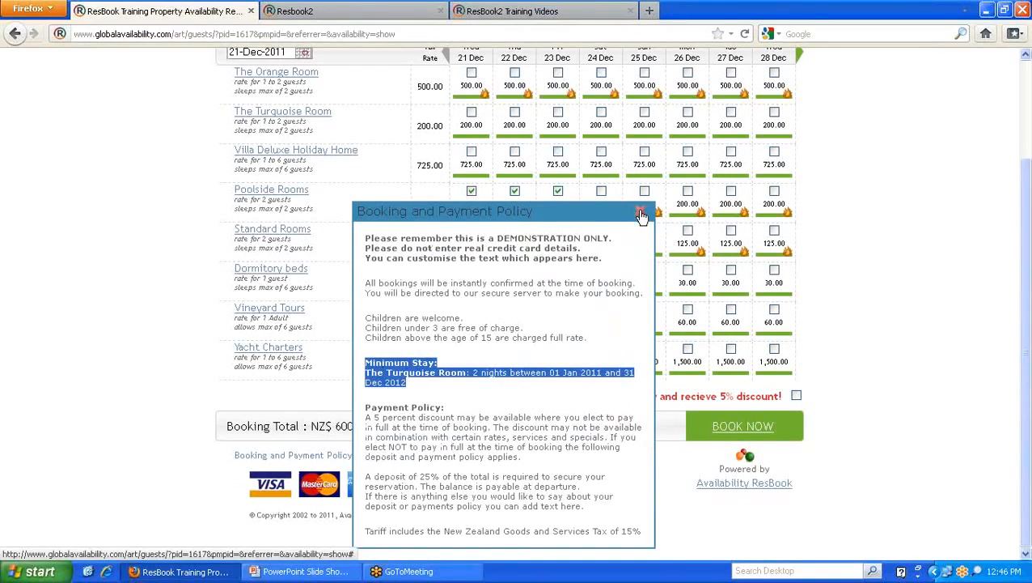
click(640, 213)
click(403, 11)
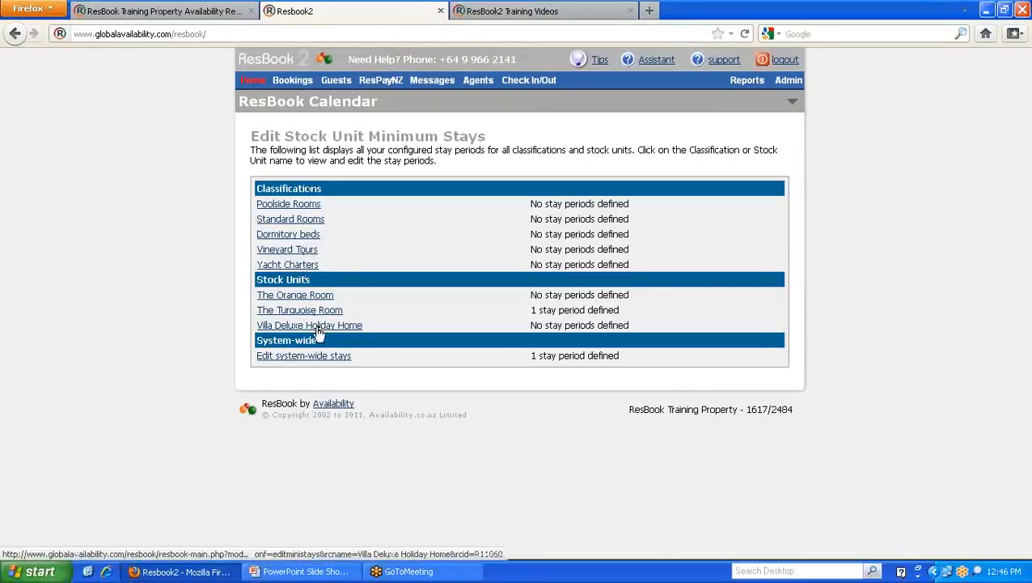
- Open the system-wide stays and inspect the 01-09-2011 to 30-09-2011 period's 3-night minimum
click(293, 359)
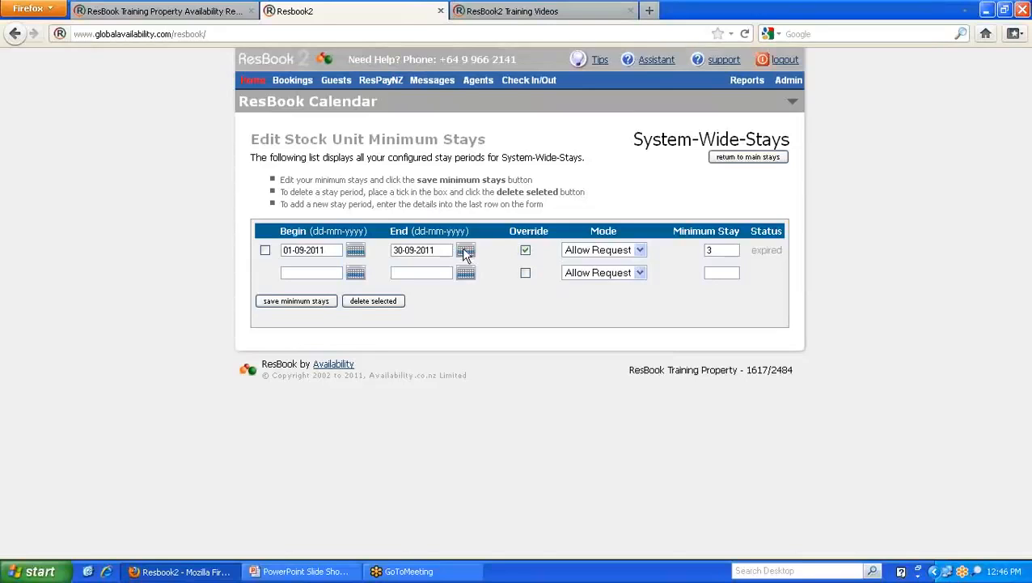
click(353, 250)
click(352, 250)
click(355, 252)
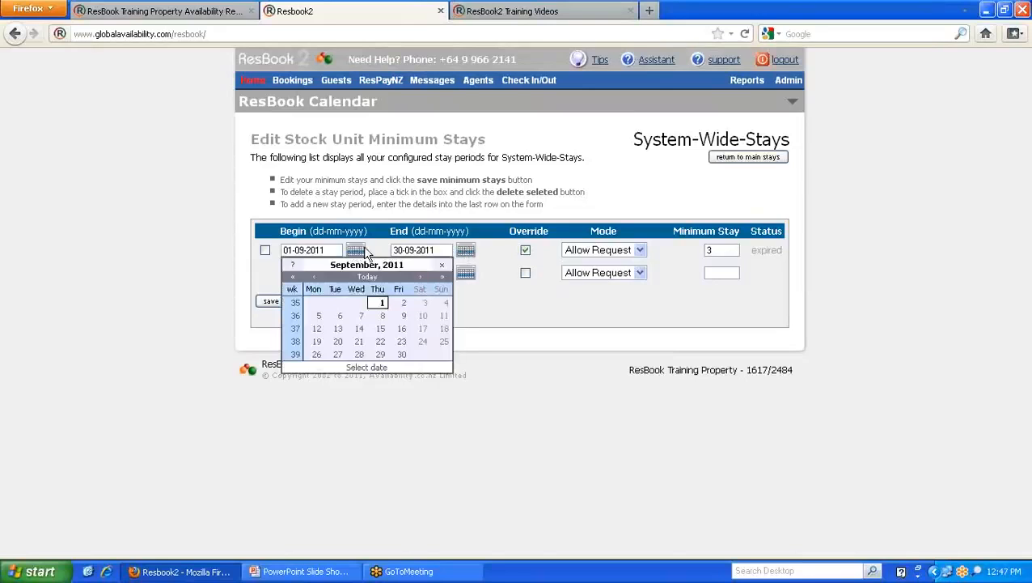
click(355, 251)
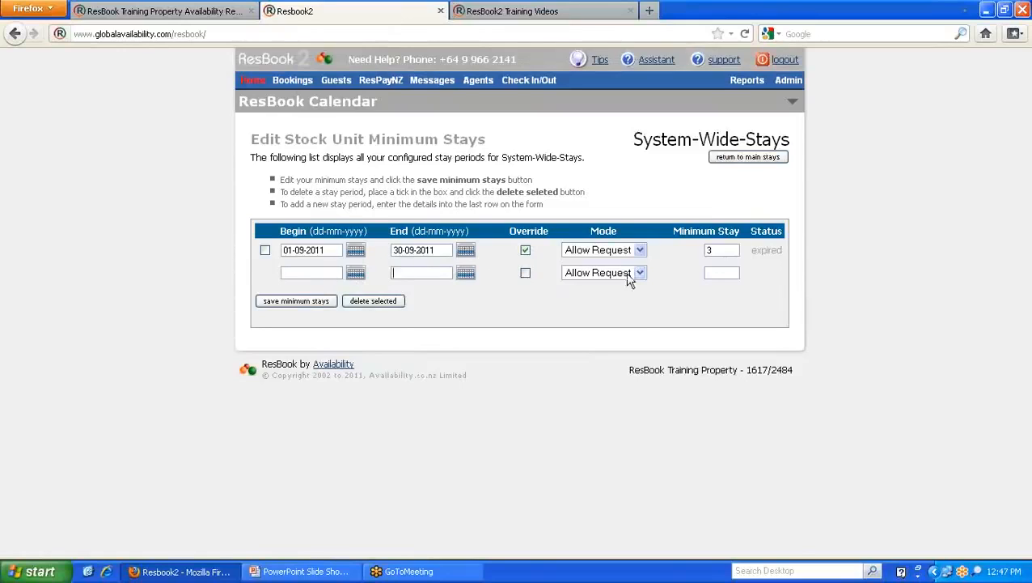
drag(723, 250, 695, 248)
click(777, 245)
- Add The Turquoise Room for Wed 21 Dec to the booking on the public calendar
click(202, 12)
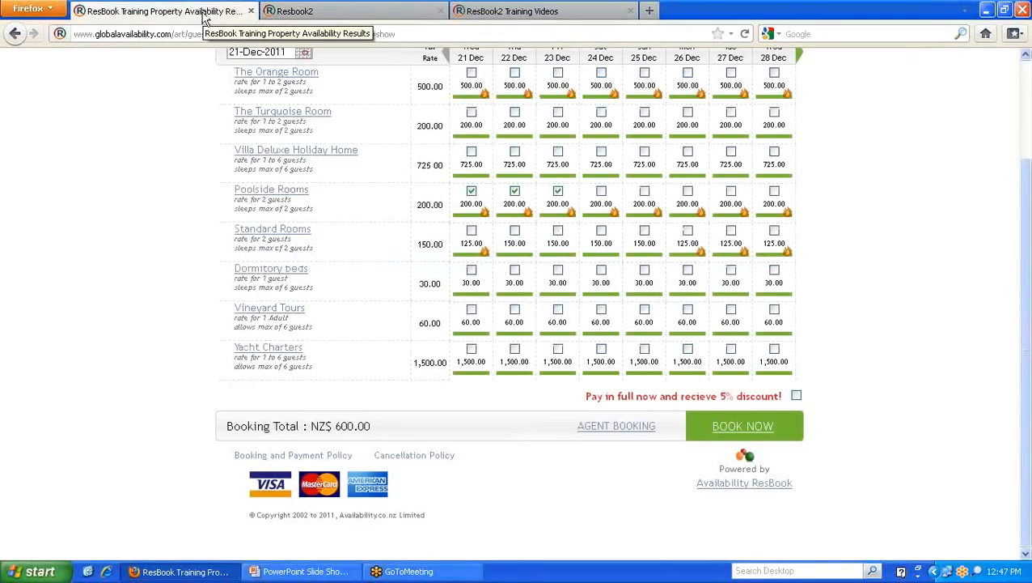
scroll(299, 385, up, 2)
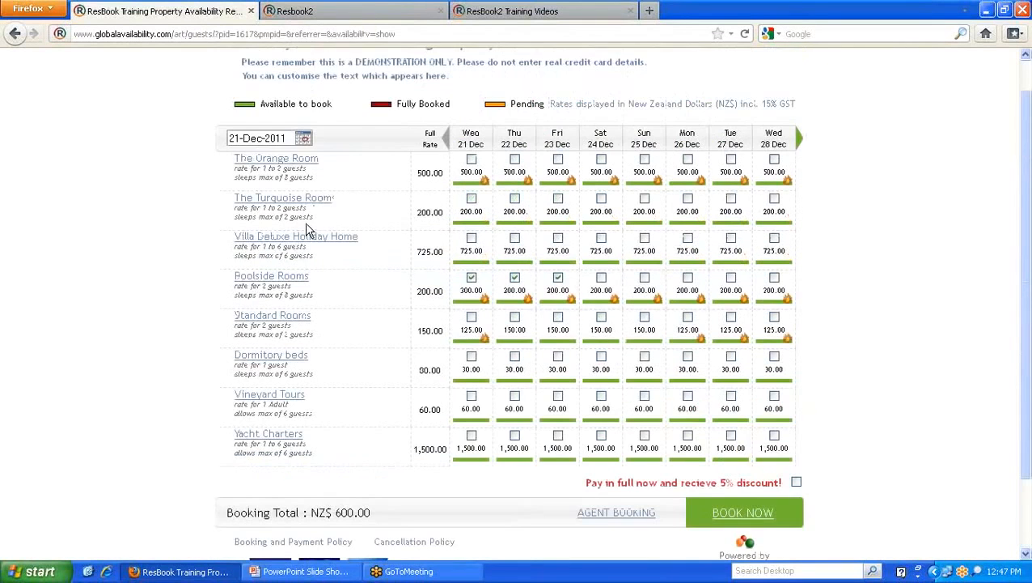
click(471, 199)
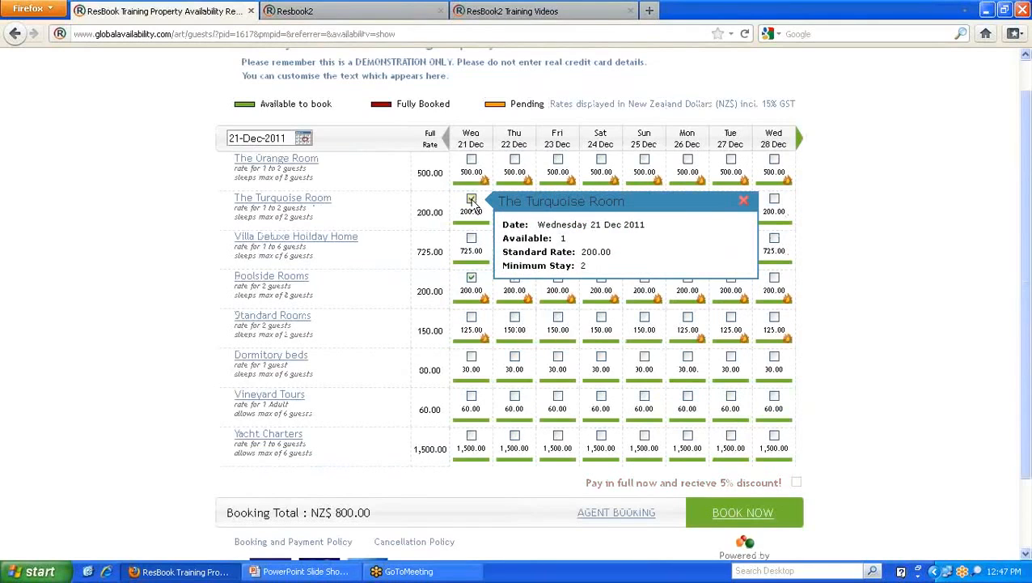
click(744, 201)
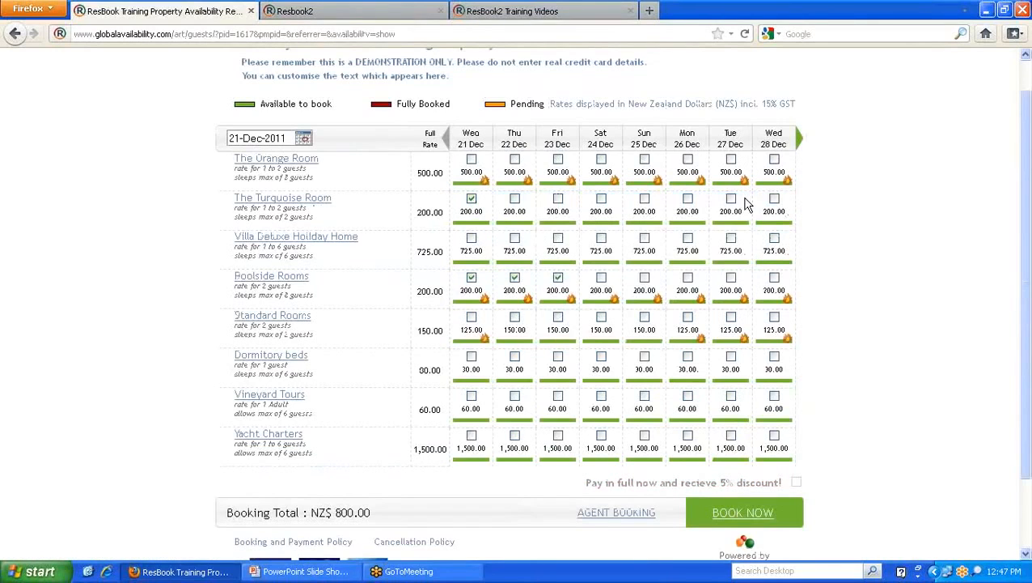
mouse_move(478, 217)
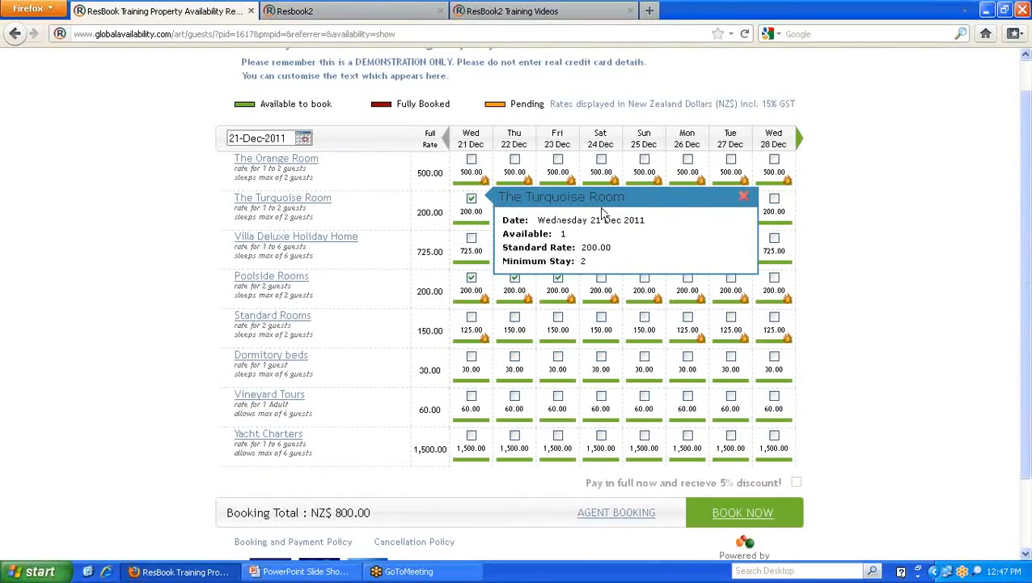
click(744, 196)
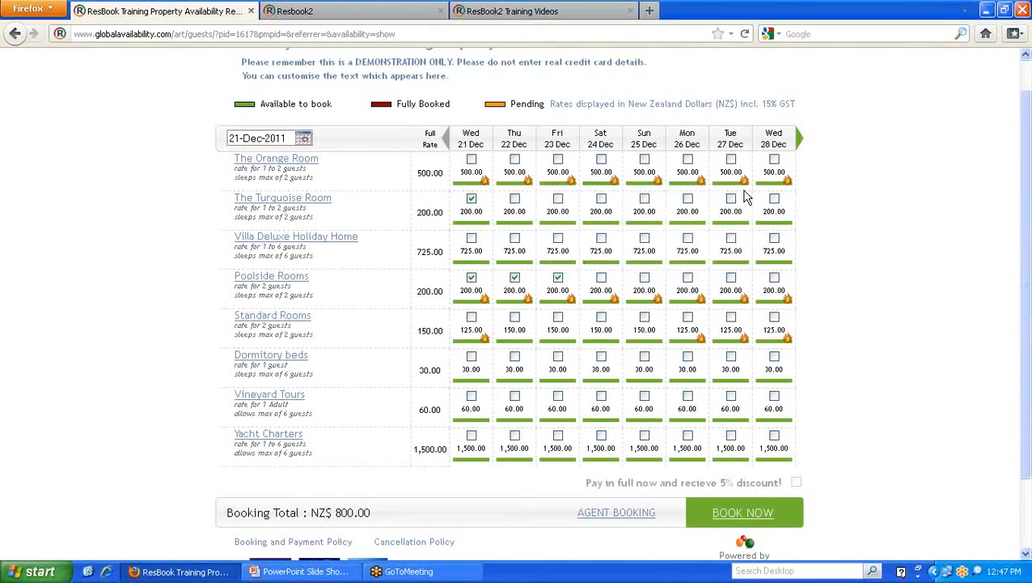
- Try Book Now, read the Turquoise Room minimum-stay alert, and decline it with No
click(744, 515)
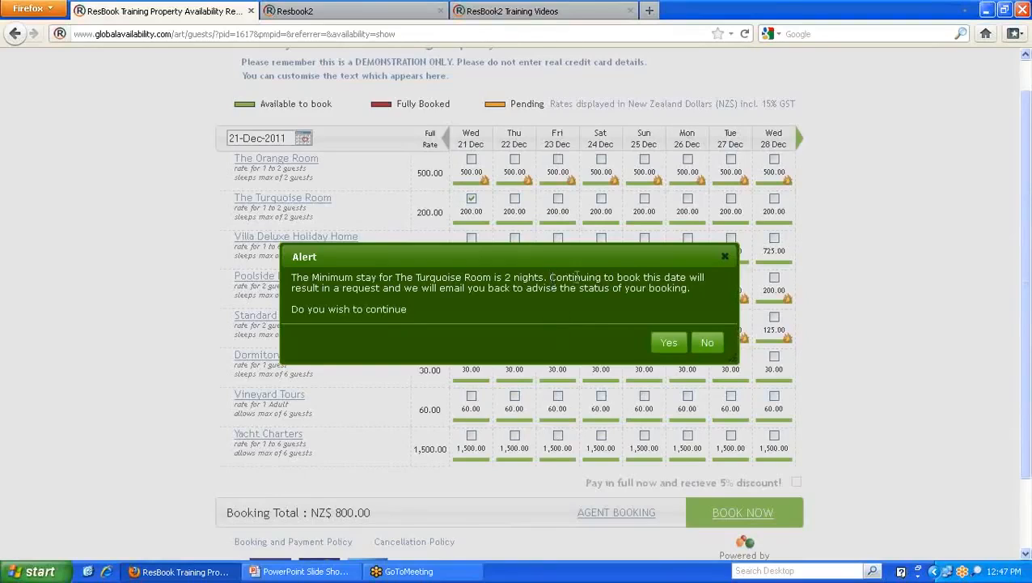
drag(549, 277, 693, 275)
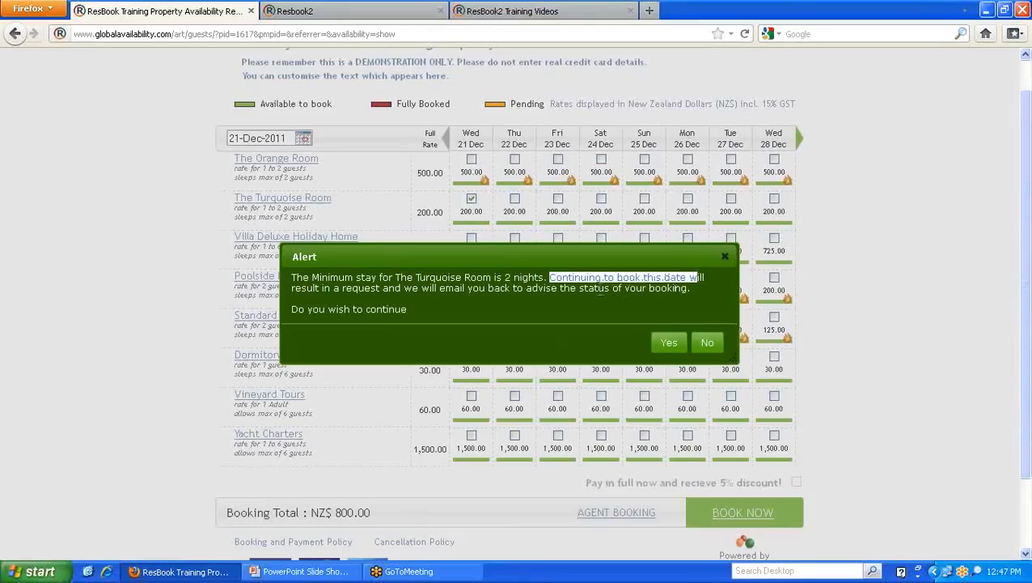
click(561, 283)
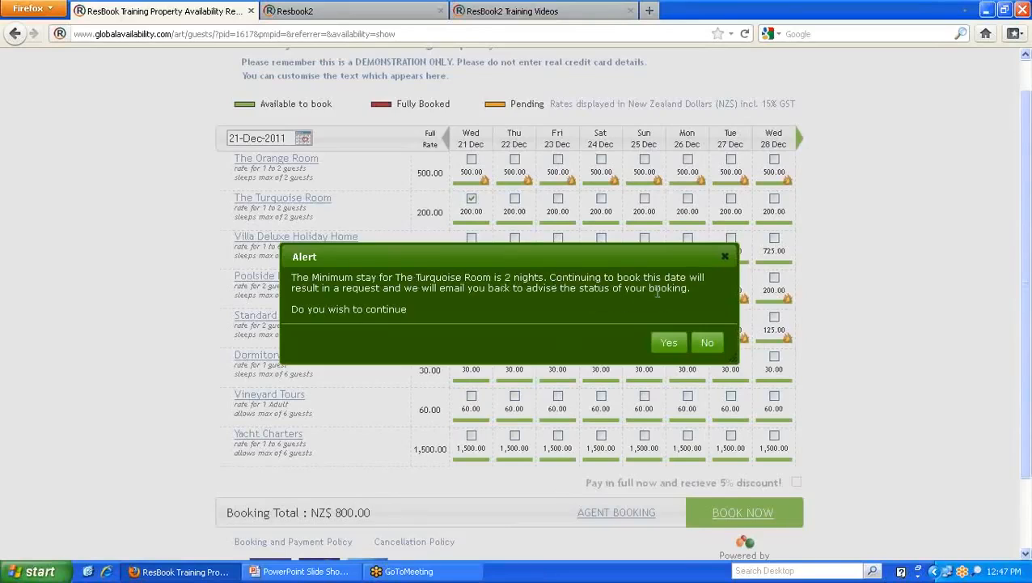
drag(383, 288, 343, 287)
click(481, 313)
click(703, 346)
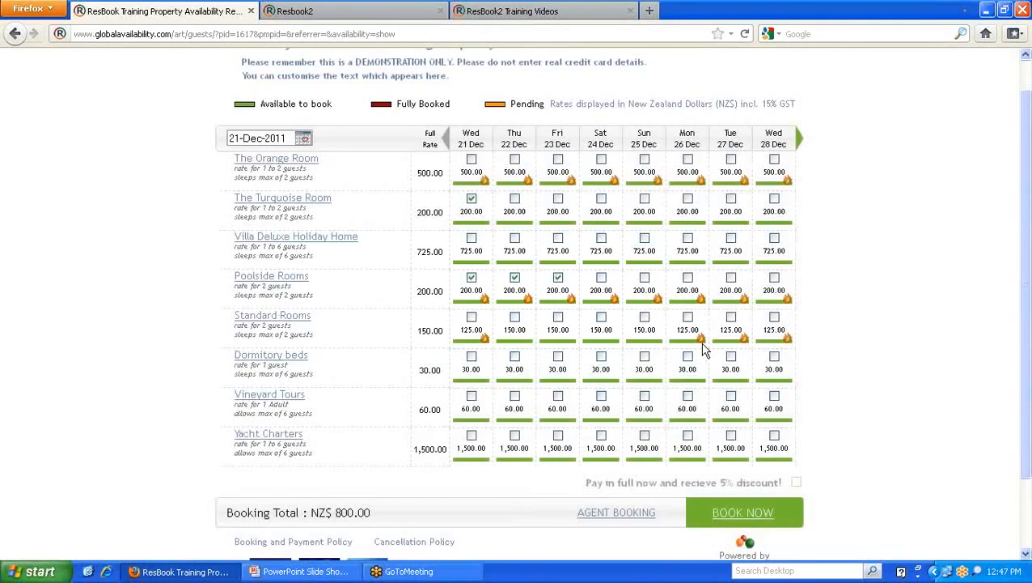
click(385, 11)
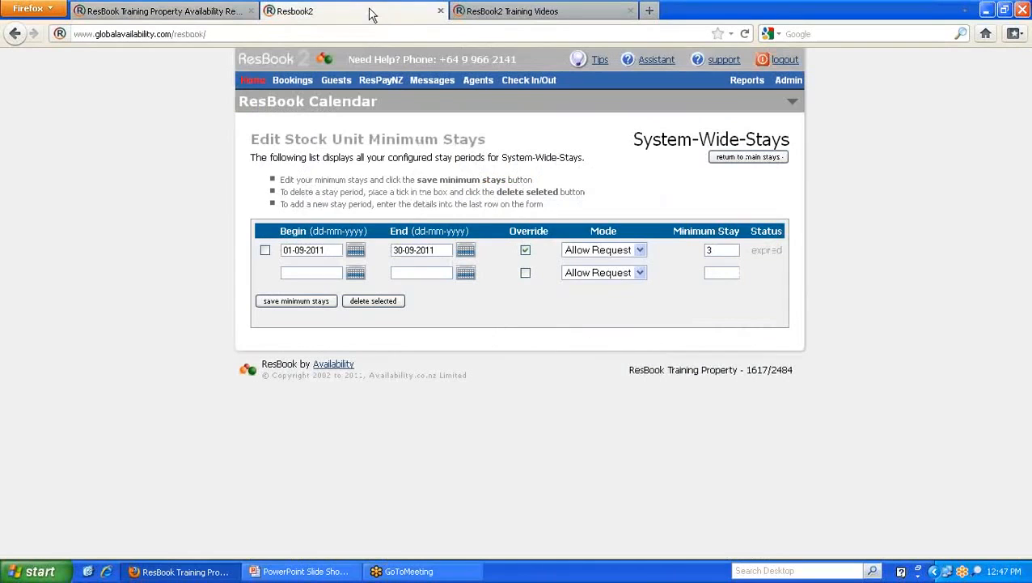
- Set the 01-09-2011 to 30-09-2011 period's mode to Required and untick the Turquoise Room's 21 Dec night
click(641, 251)
click(603, 264)
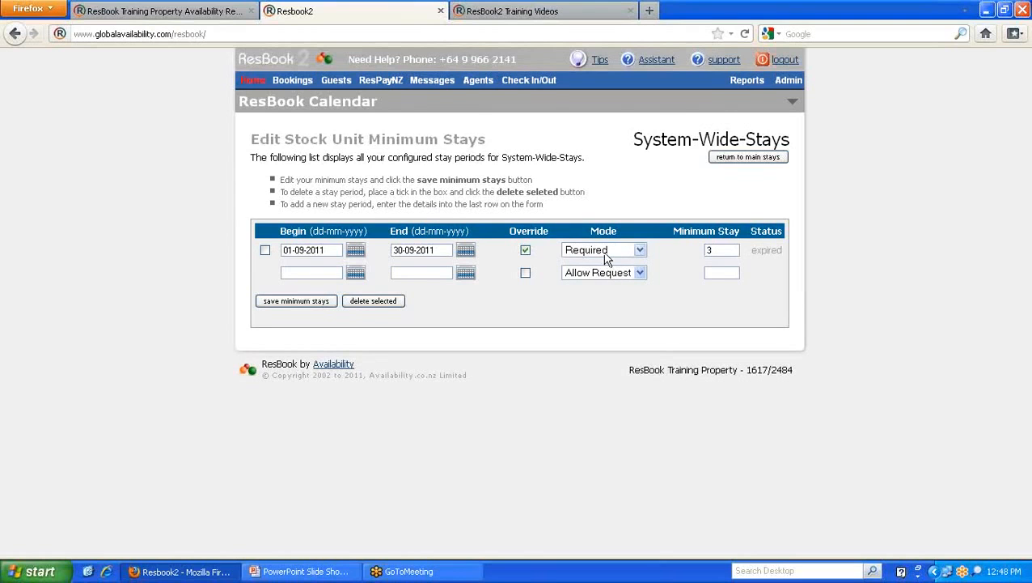
click(247, 18)
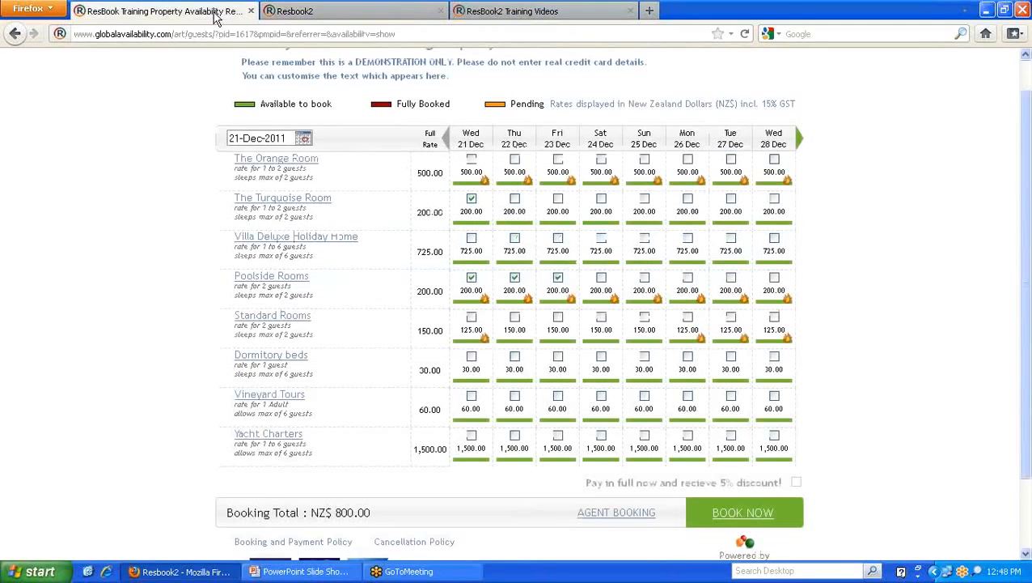
click(471, 199)
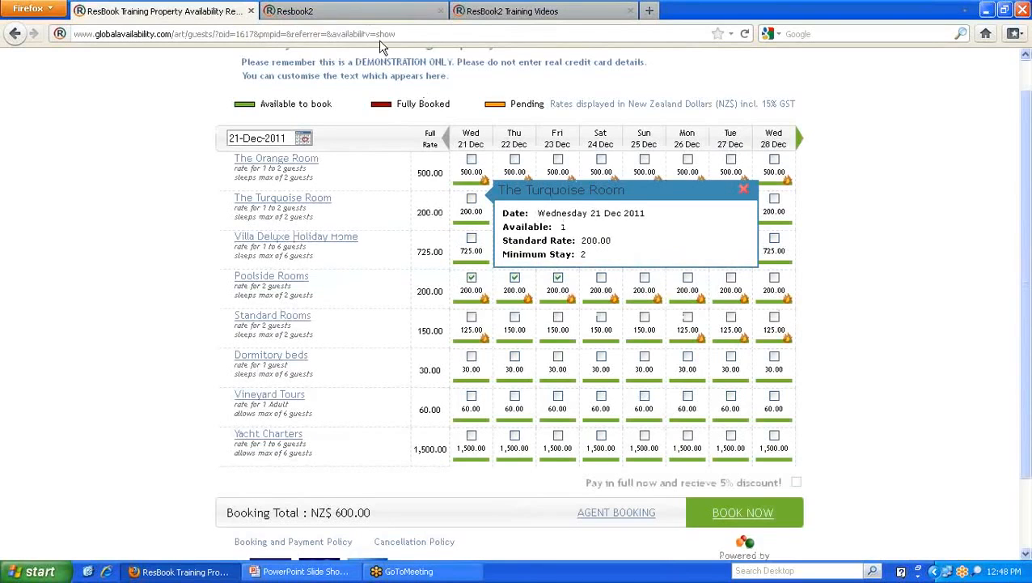
click(346, 13)
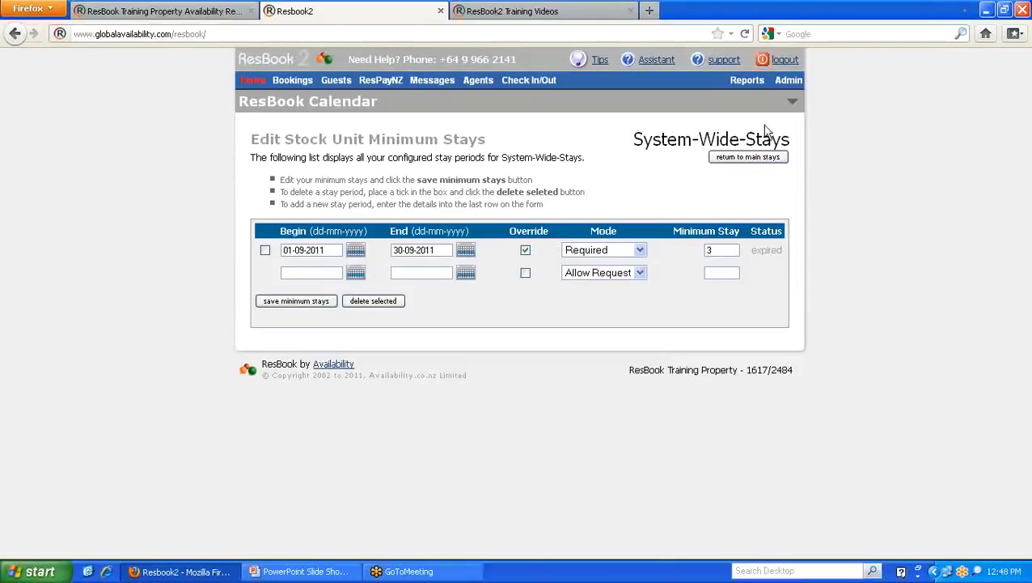
mouse_move(790, 81)
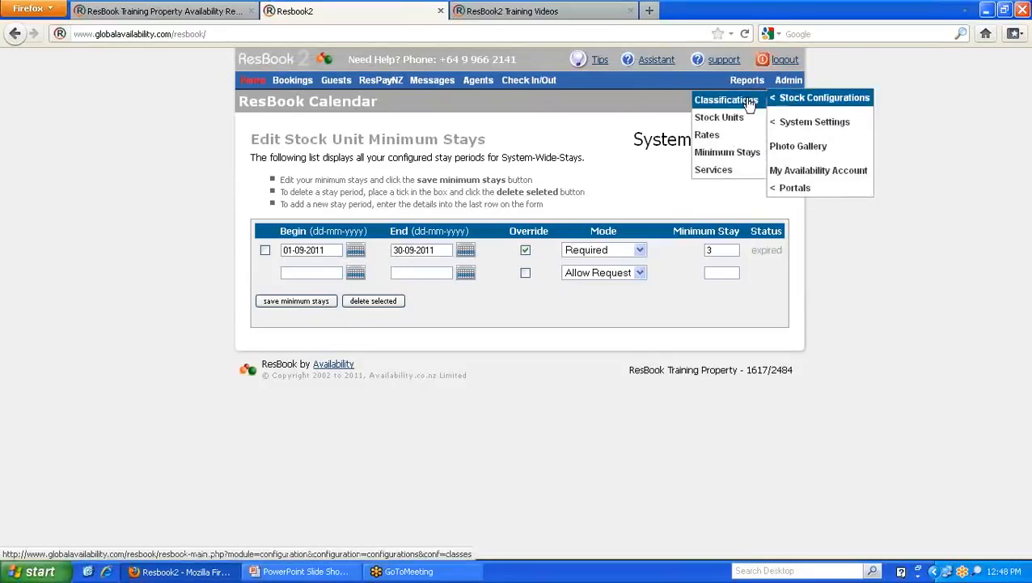
- Open the Services page and look through the New row's Pricing Model choices without changing them
click(729, 171)
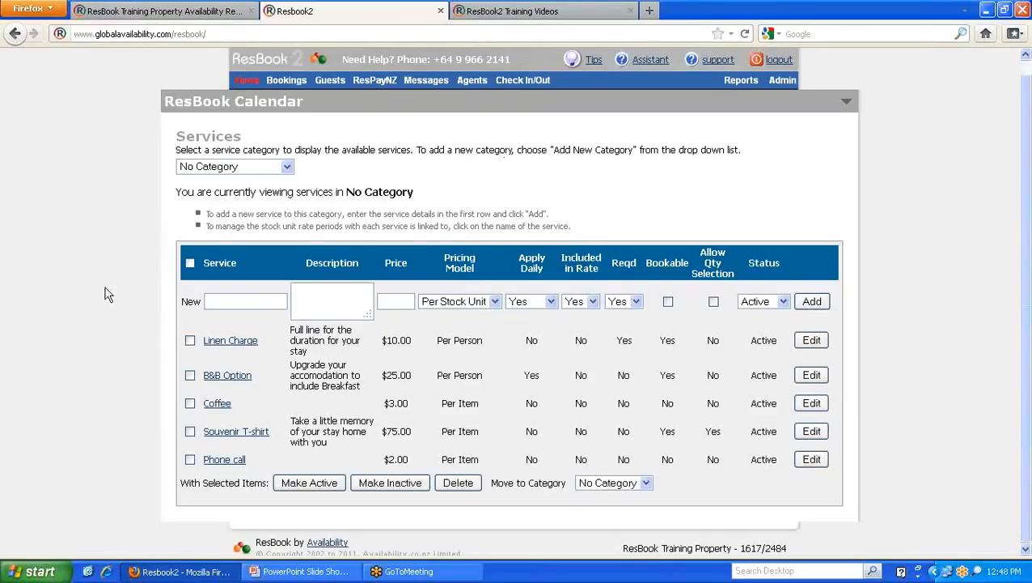
scroll(108, 294, down, 1)
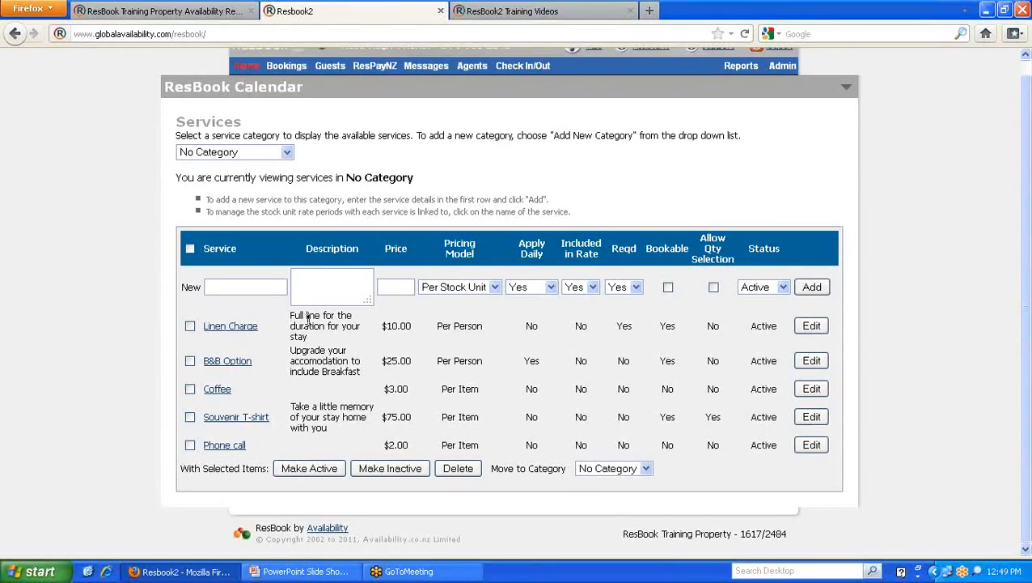
click(494, 287)
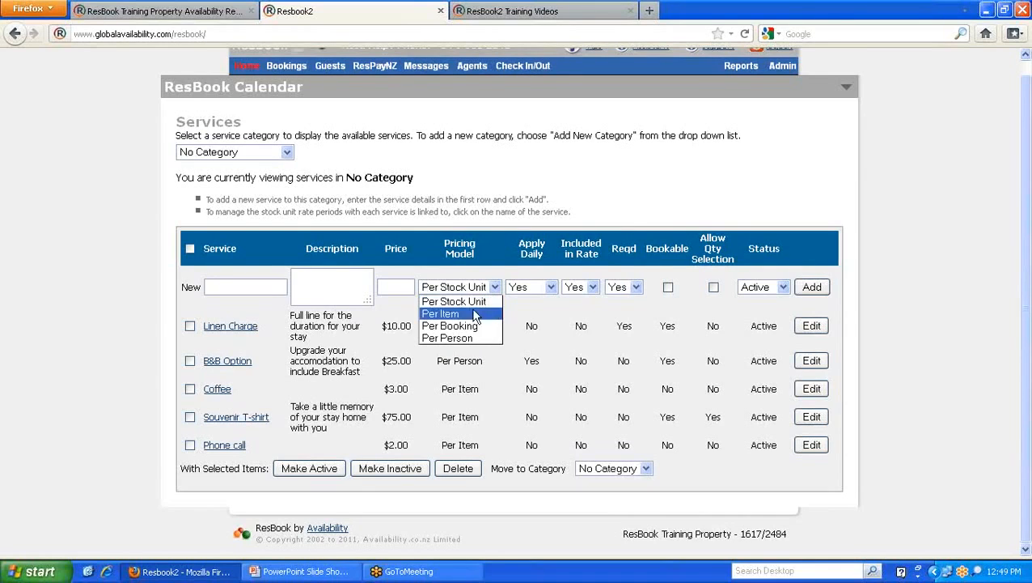
click(518, 319)
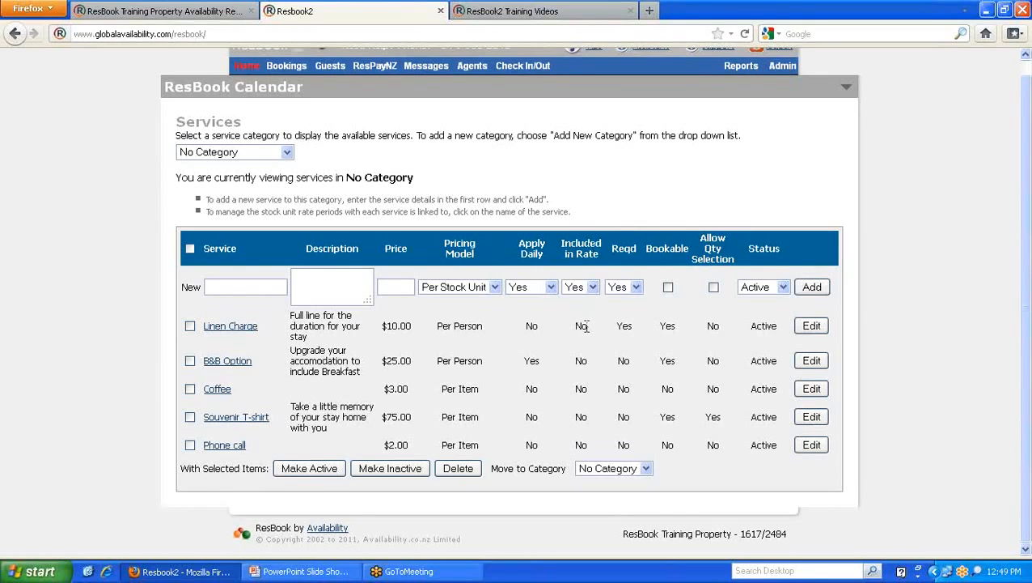
- Review the B&B Option's dietary requirements question under Additional Information, then close its settings
click(233, 362)
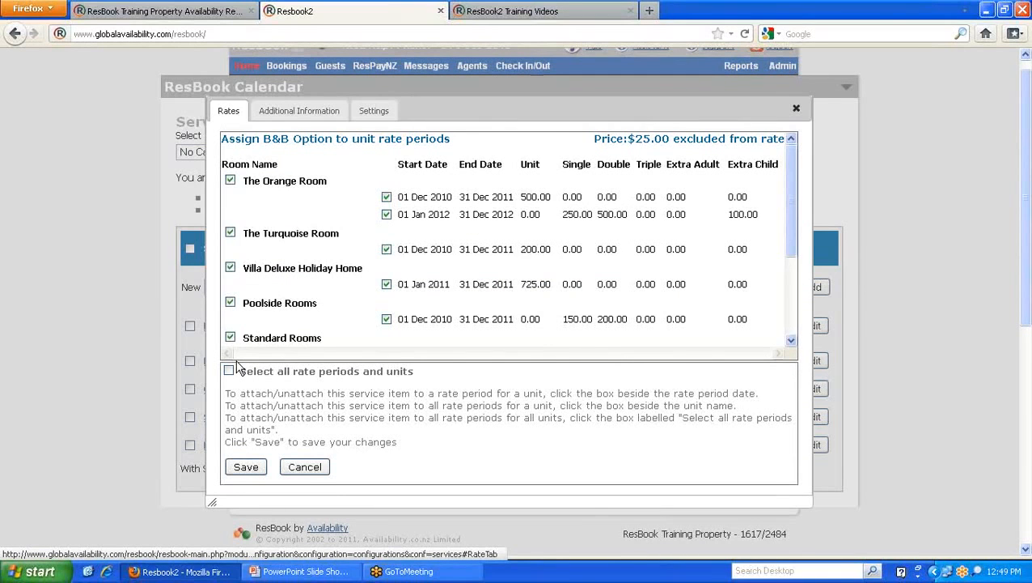
click(298, 111)
drag(220, 167, 424, 166)
click(229, 112)
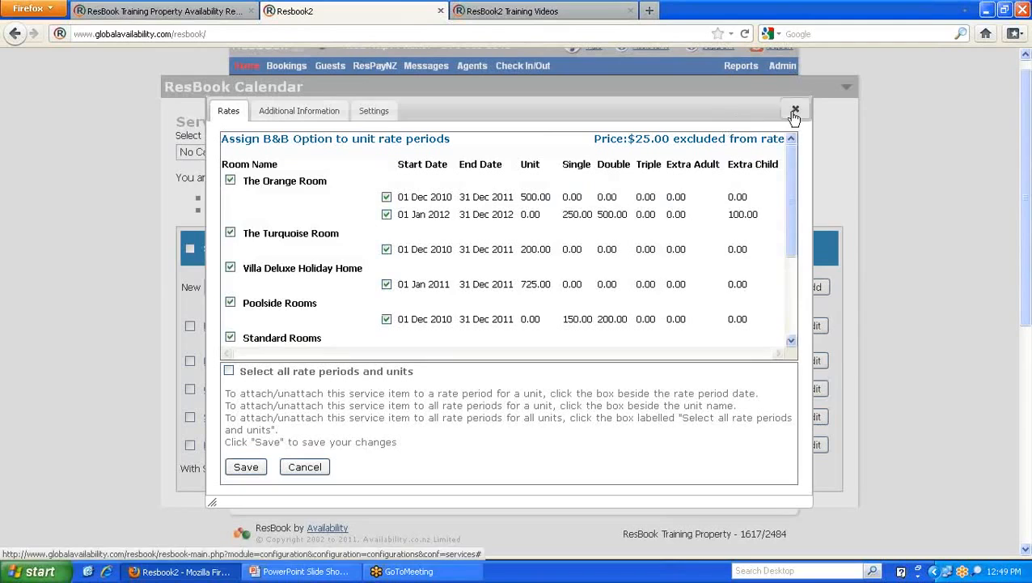
click(796, 108)
- Book the Orange Room for 21 Dec and add a Souvenir T-shirt, bringing the total to $1095.00
click(210, 15)
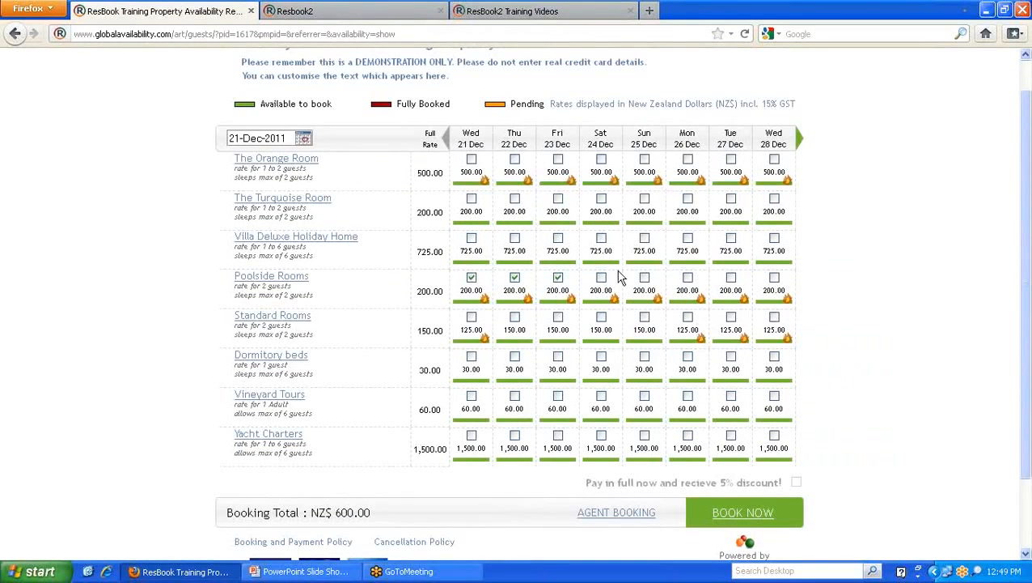
click(473, 161)
click(728, 518)
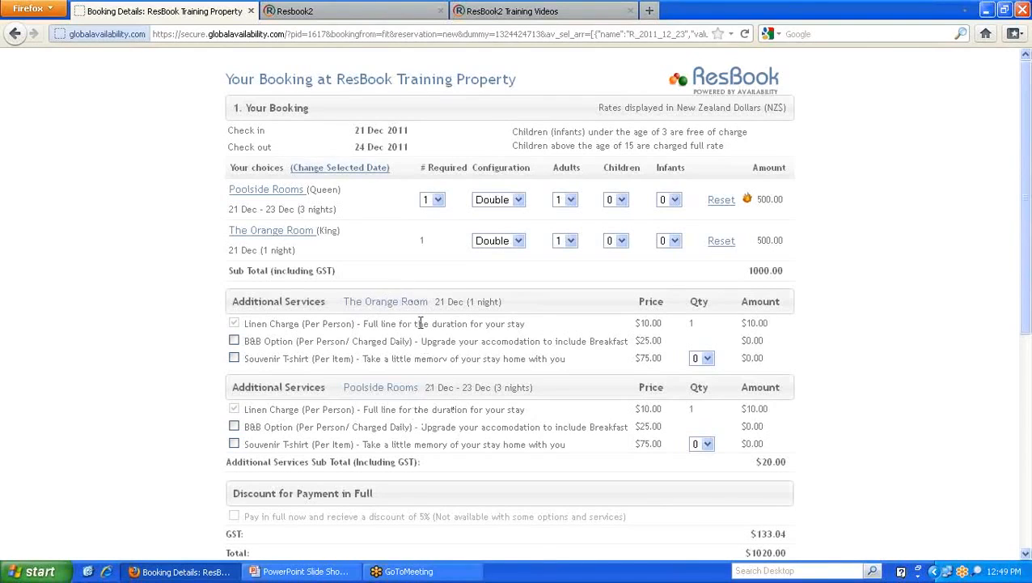
click(233, 444)
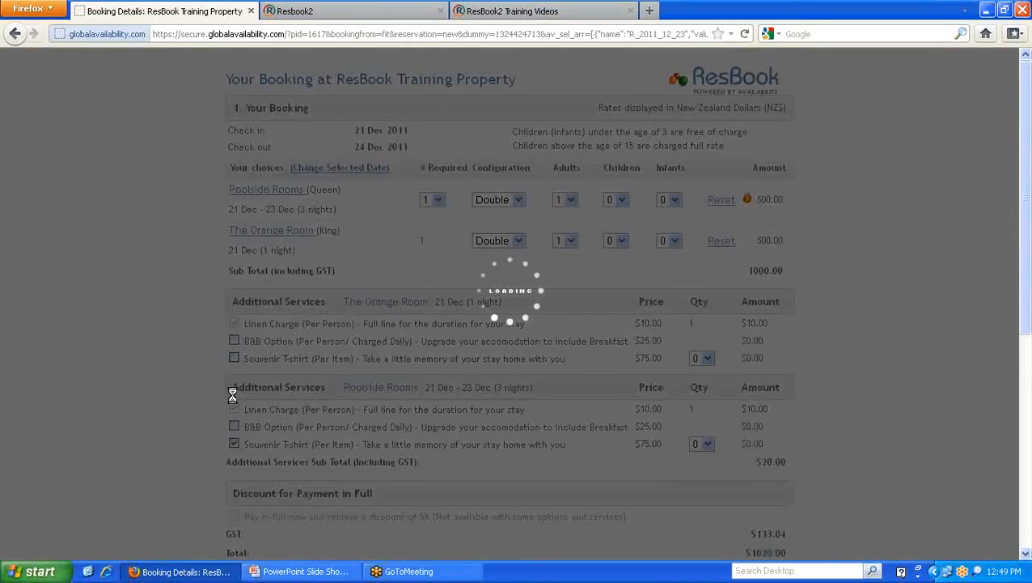
scroll(194, 293, down, 2)
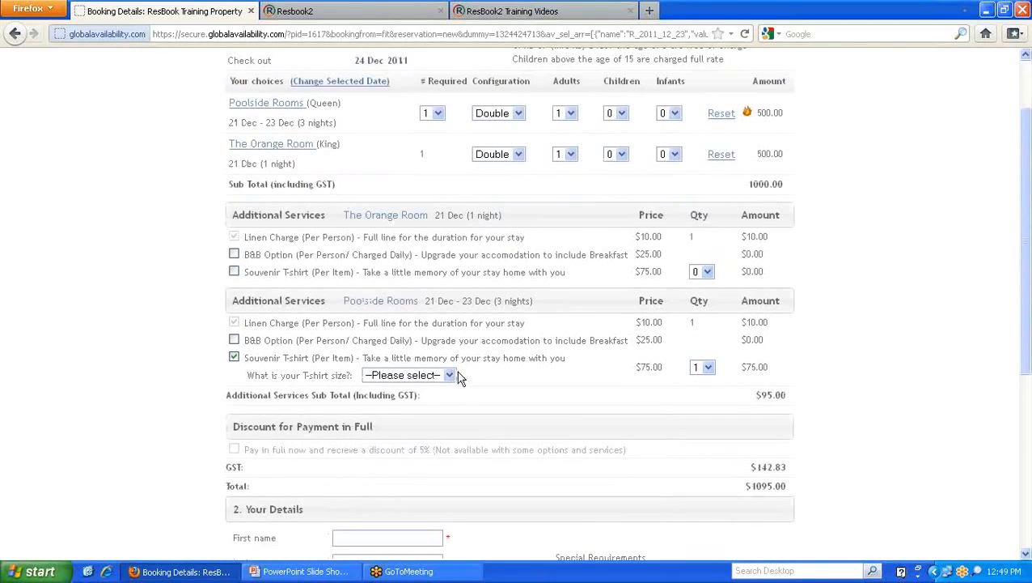
click(344, 11)
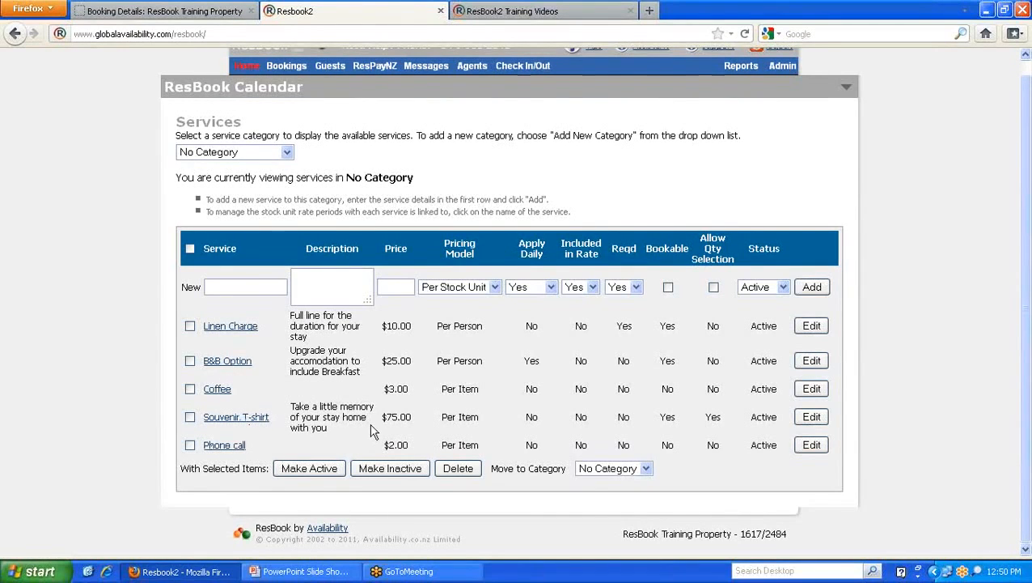
- Glance at the Training Videos page, return to the ResBook 2 Services list, and show the Admin > System Settings submenu
click(564, 11)
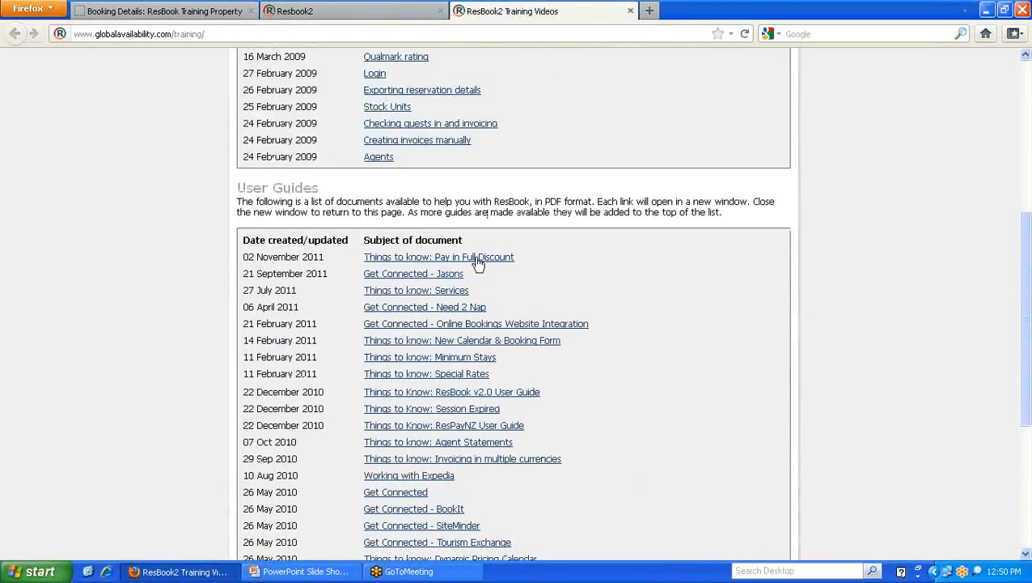
click(306, 15)
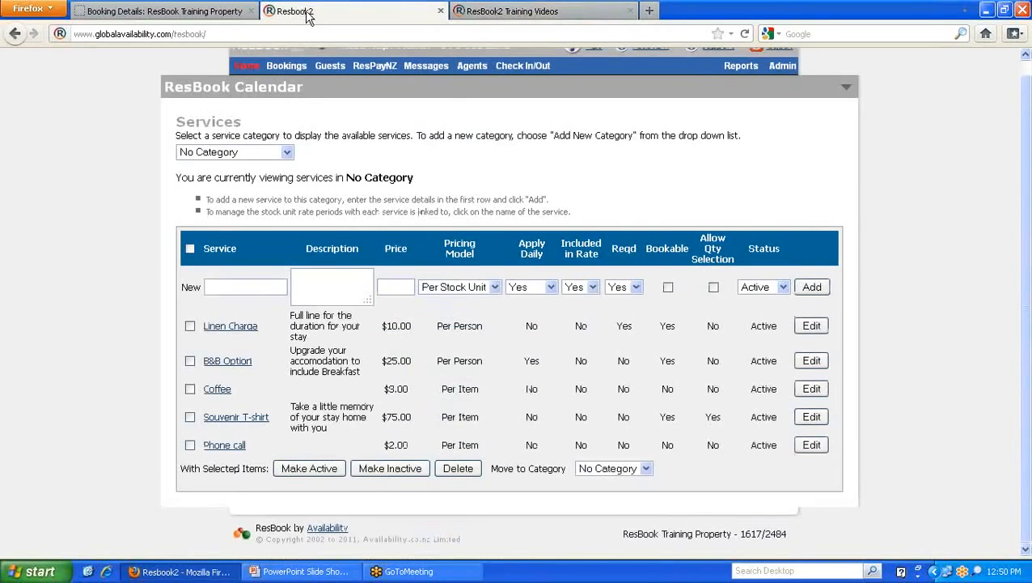
scroll(527, 223, up, 1)
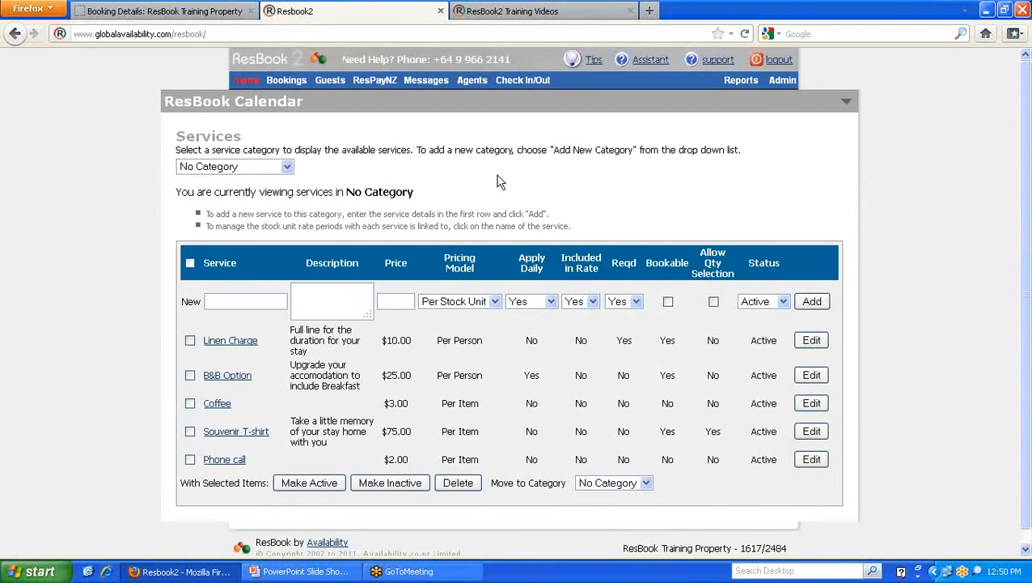
mouse_move(781, 81)
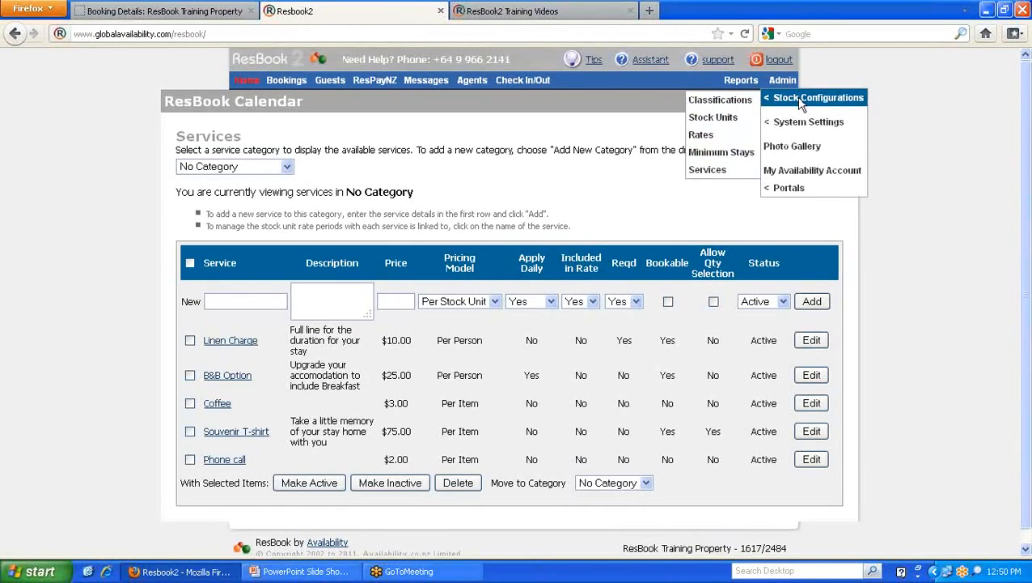
mouse_move(801, 130)
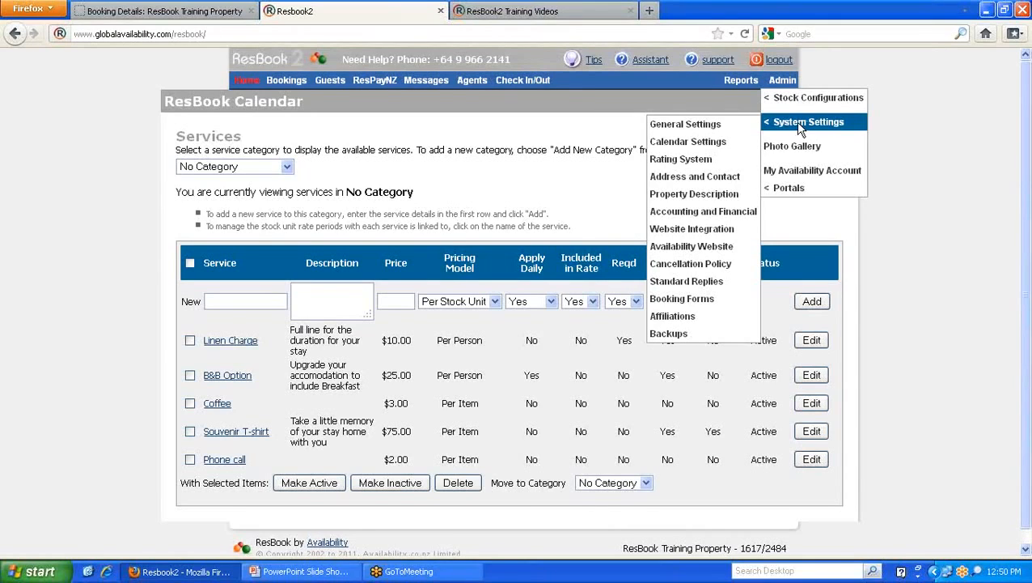
- Open General System Settings and compare the Accommodation Name with the public booking heading's property name
click(683, 130)
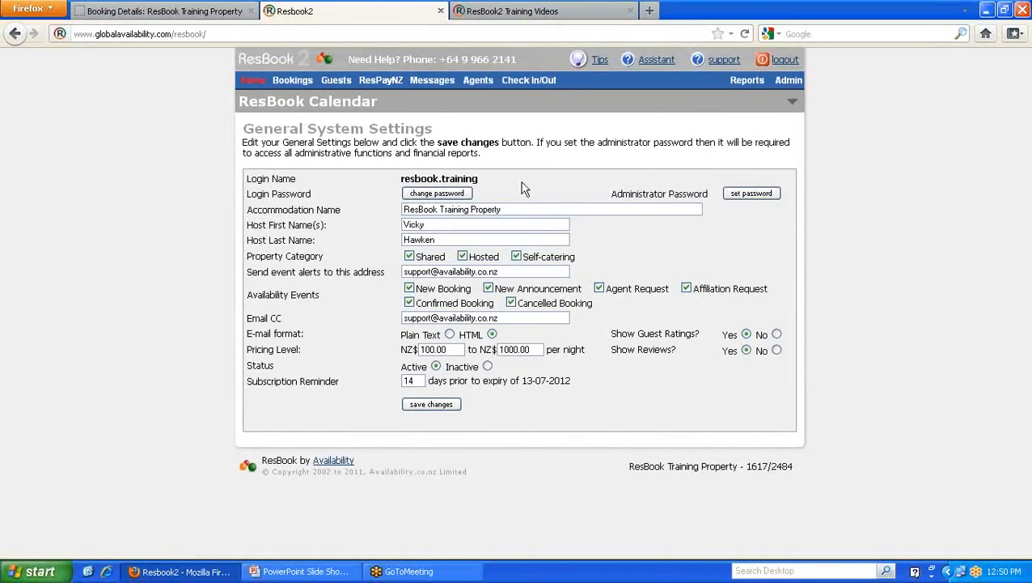
drag(506, 208, 403, 209)
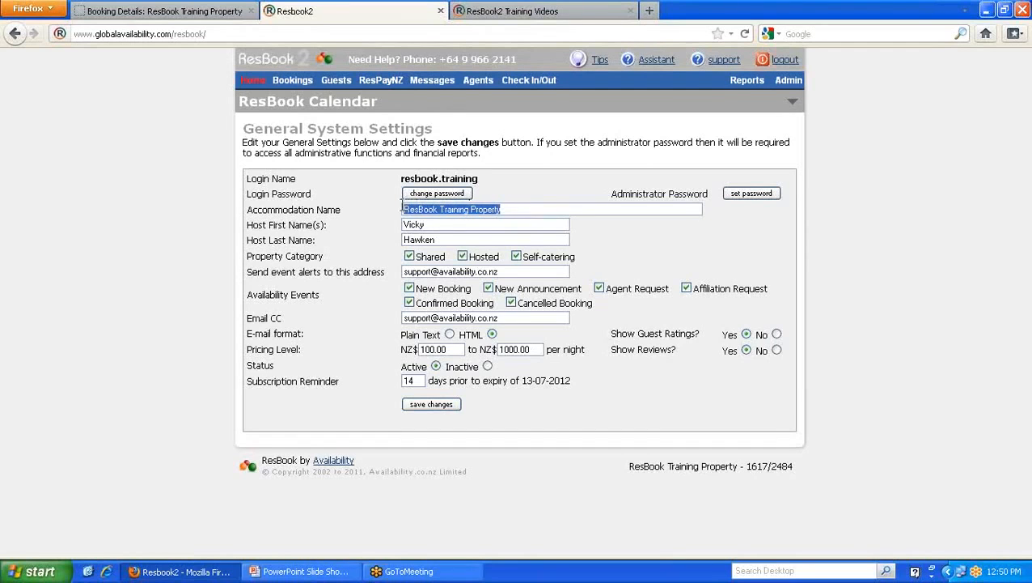
click(182, 16)
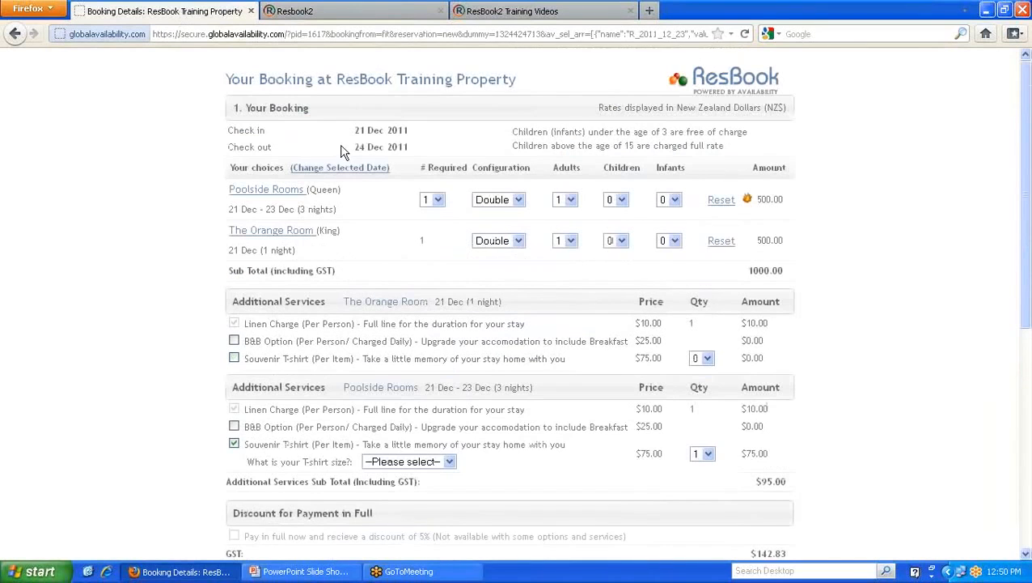
drag(335, 78, 519, 77)
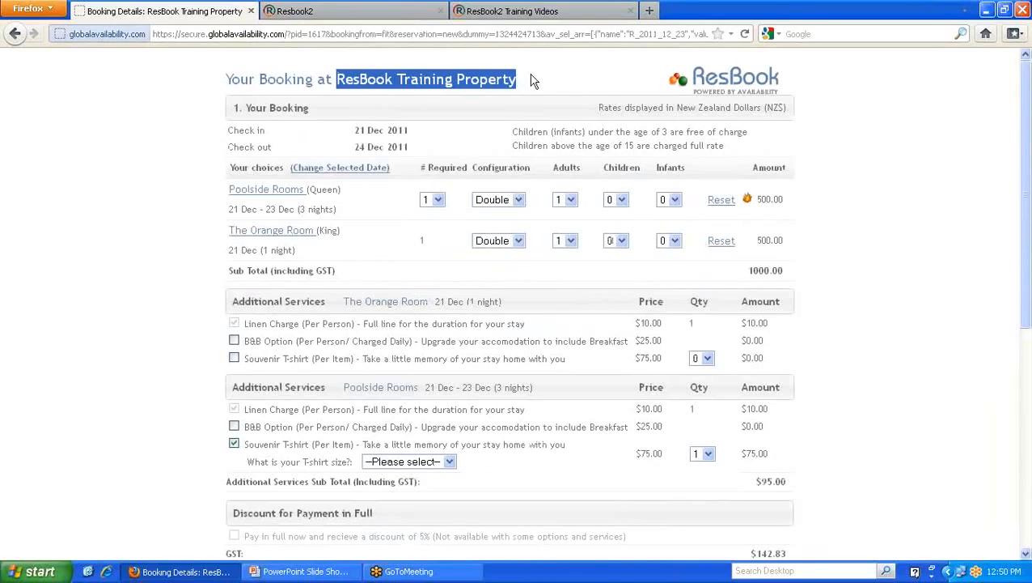
click(369, 12)
click(510, 209)
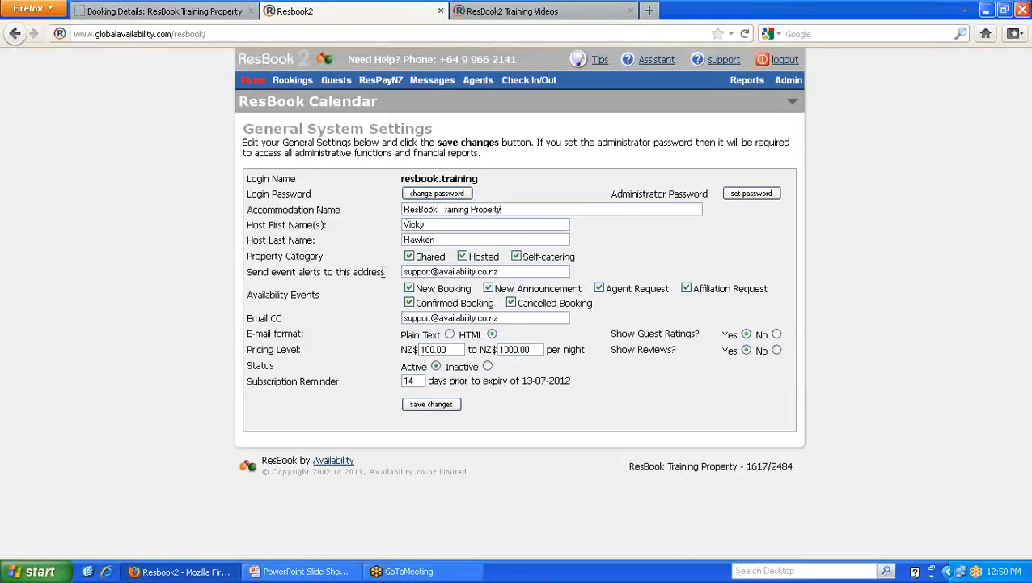
- Highlight the event alert address and the Email CC address, then show the System Settings submenu
drag(383, 272, 249, 272)
drag(503, 272, 402, 279)
click(402, 278)
drag(501, 317, 398, 318)
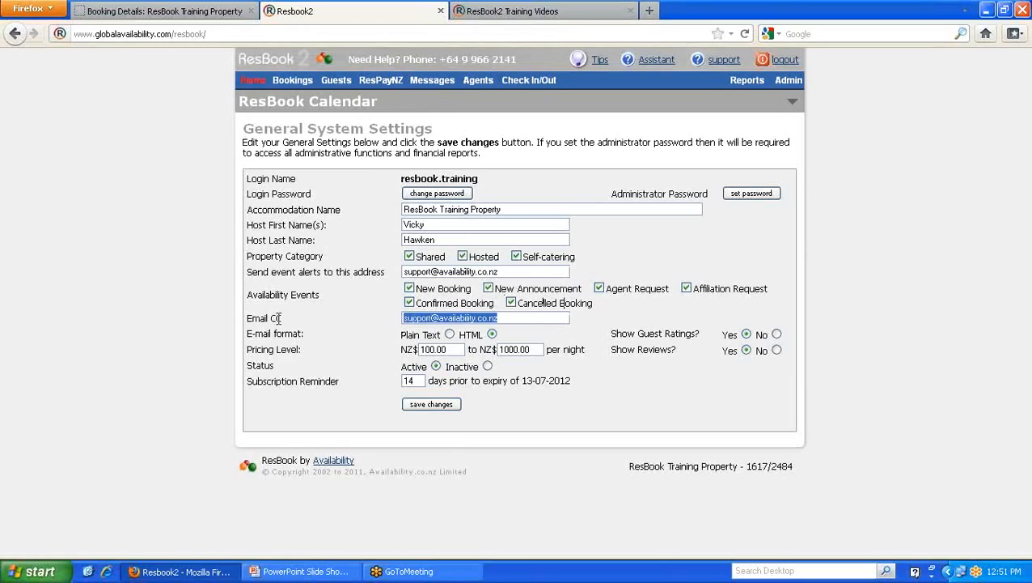
click(519, 318)
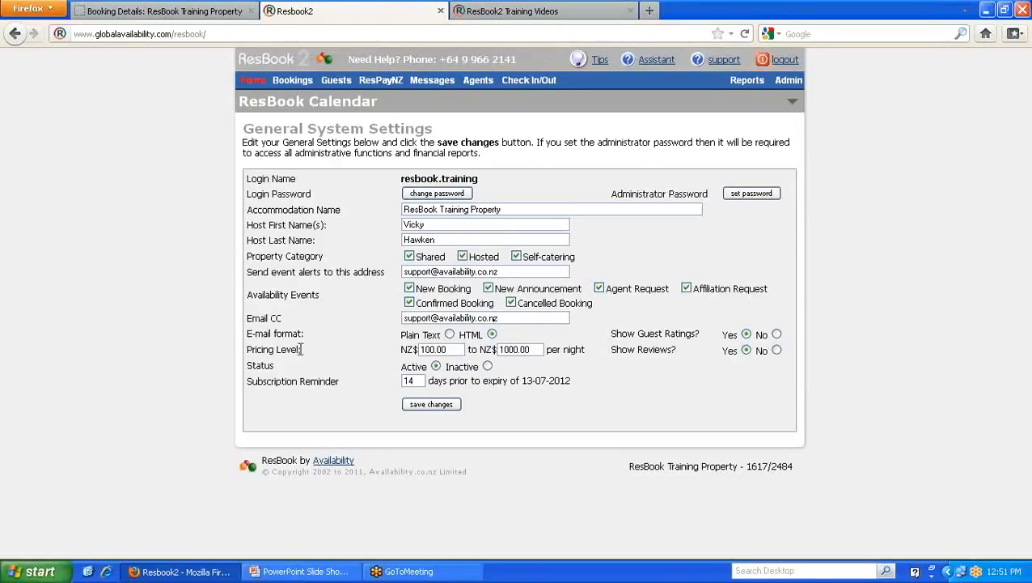
mouse_move(790, 86)
- Open Address and Contact Details and scroll the E-mail Signature box to its last lines
mouse_move(796, 121)
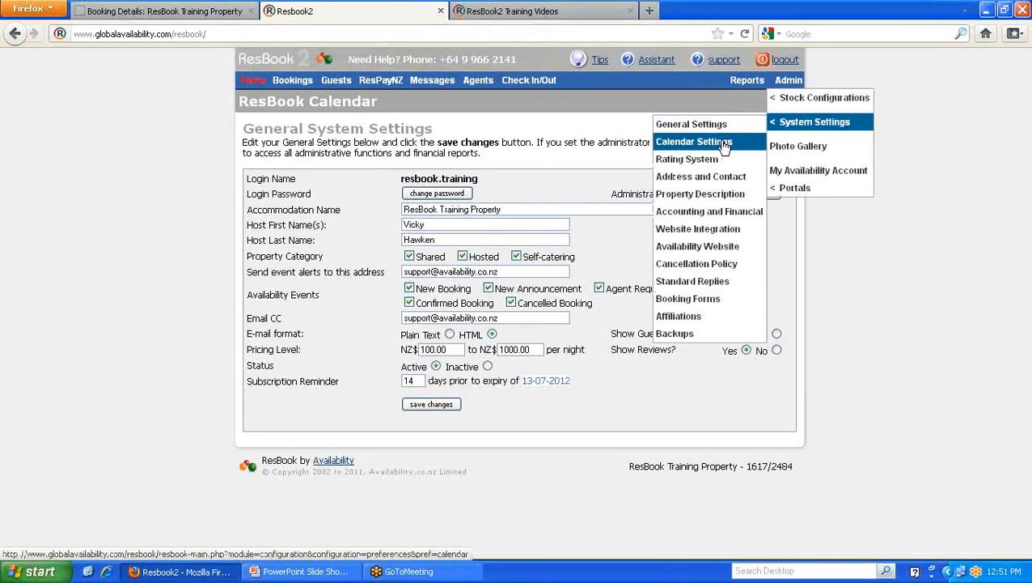
click(678, 178)
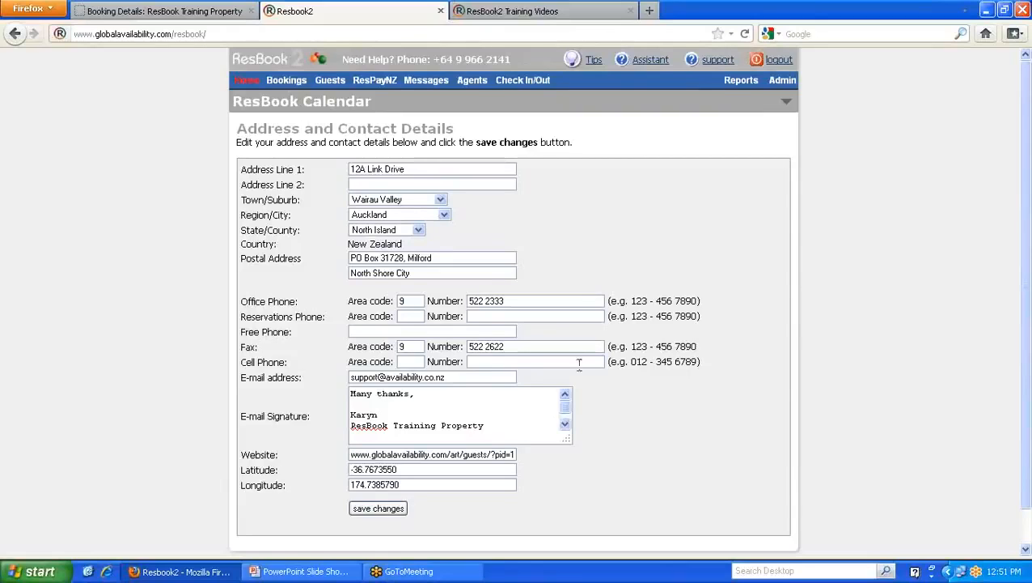
click(565, 426)
click(566, 426)
click(565, 426)
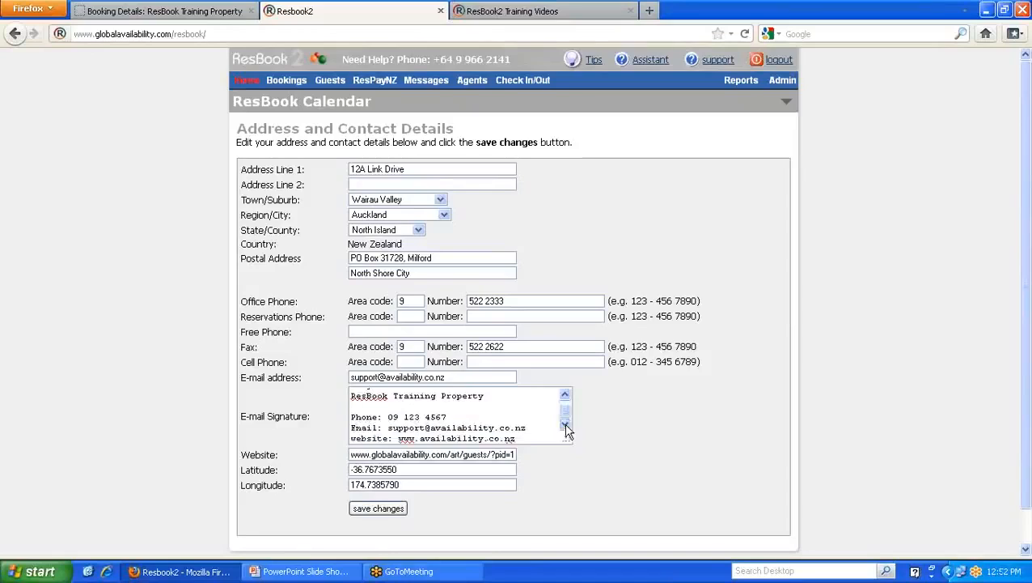
drag(565, 413, 565, 406)
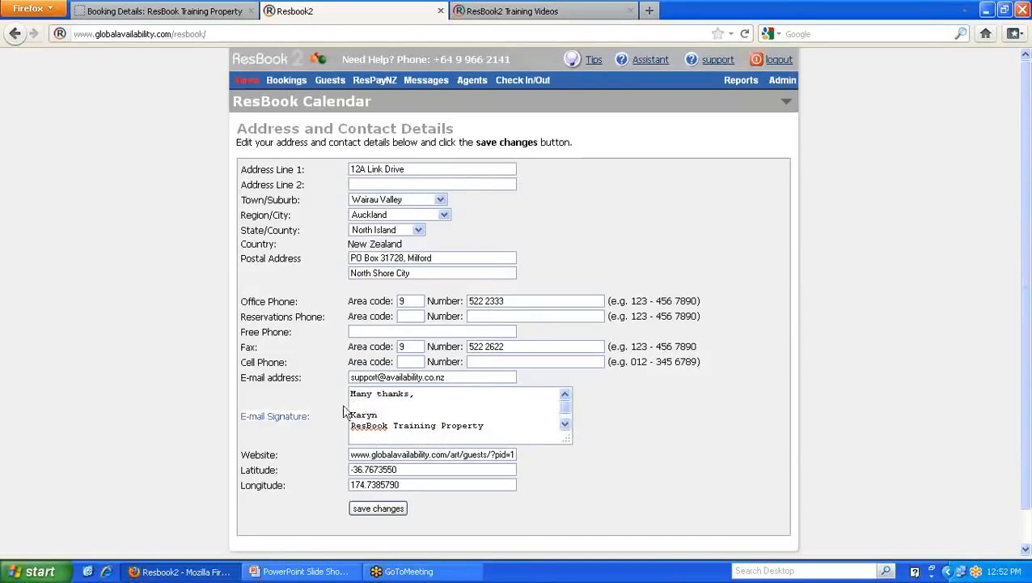
click(566, 424)
click(566, 426)
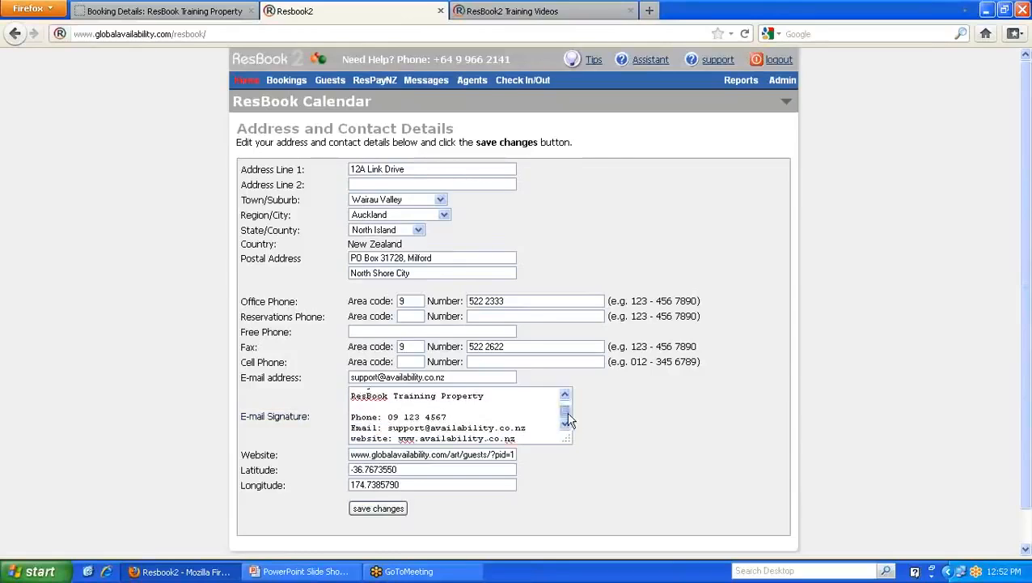
drag(569, 419, 566, 409)
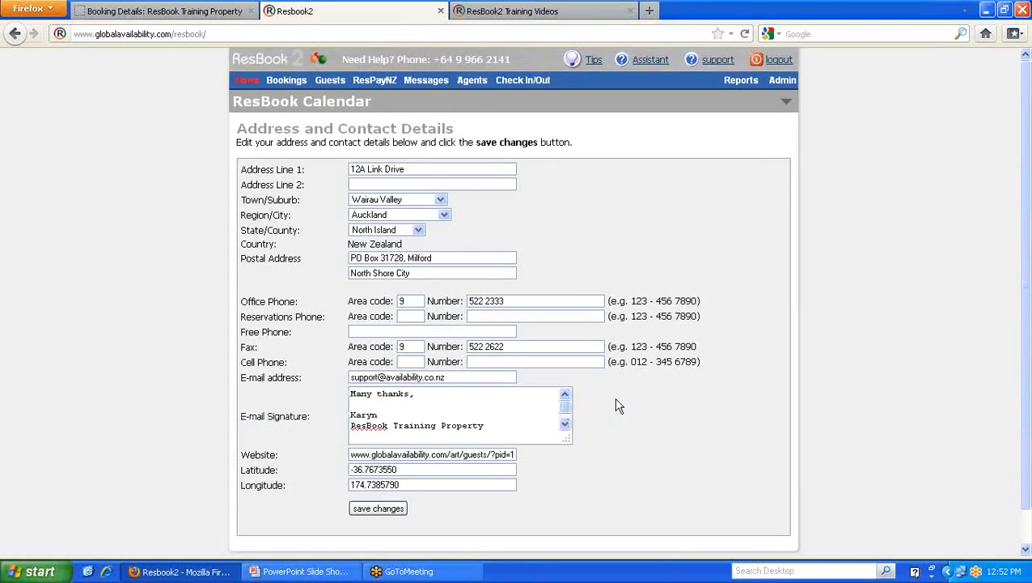
mouse_move(788, 84)
mouse_move(790, 123)
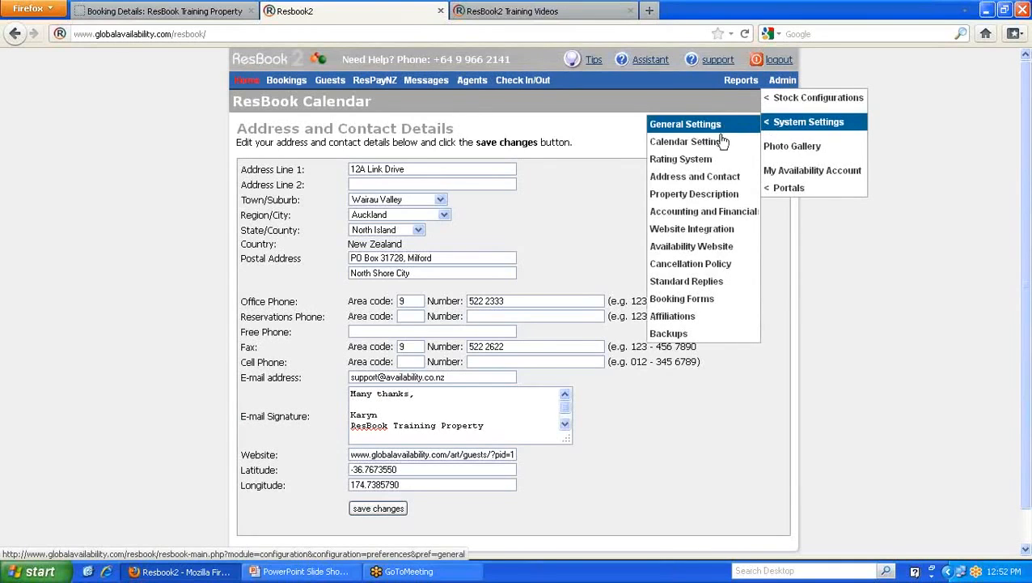
- Glance at the property description settings, then open the Accounting and Financial settings
click(681, 196)
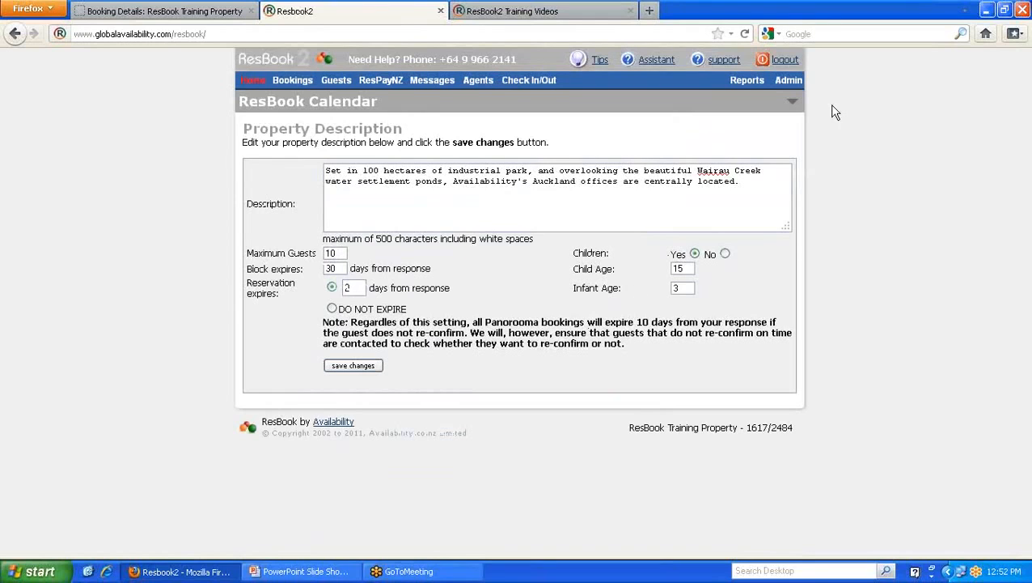
mouse_move(790, 78)
mouse_move(783, 122)
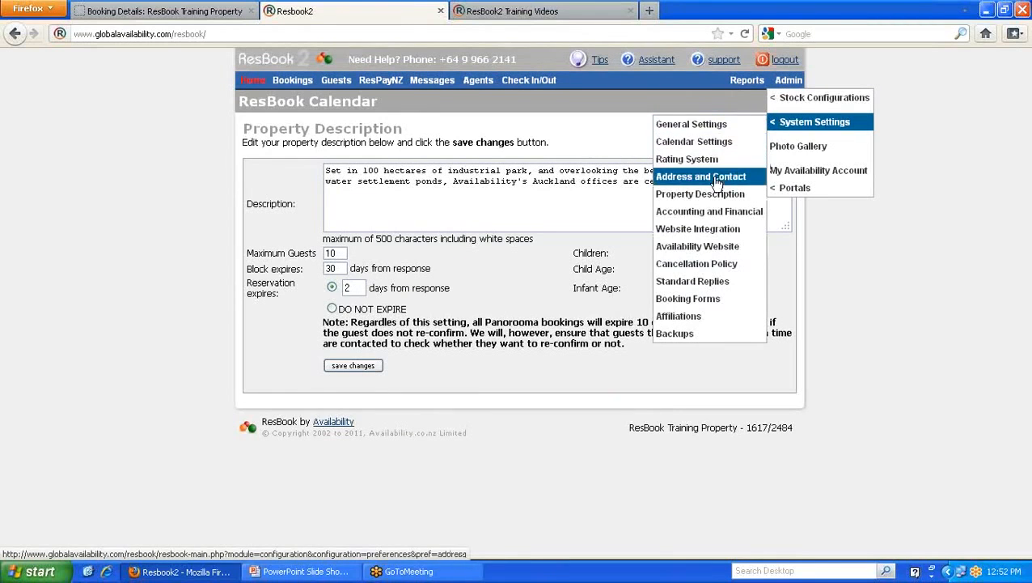
click(687, 213)
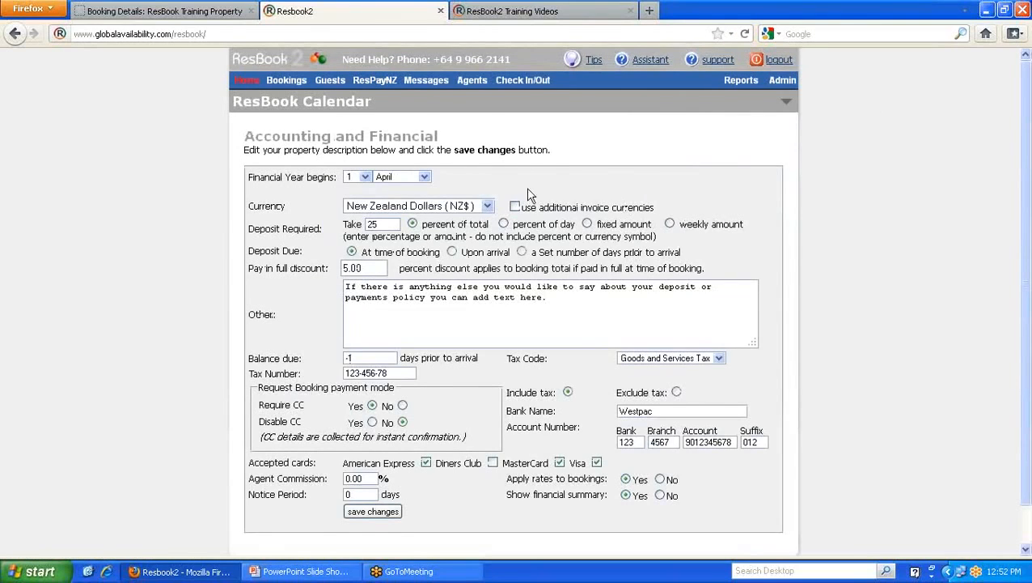
scroll(144, 212, down, 1)
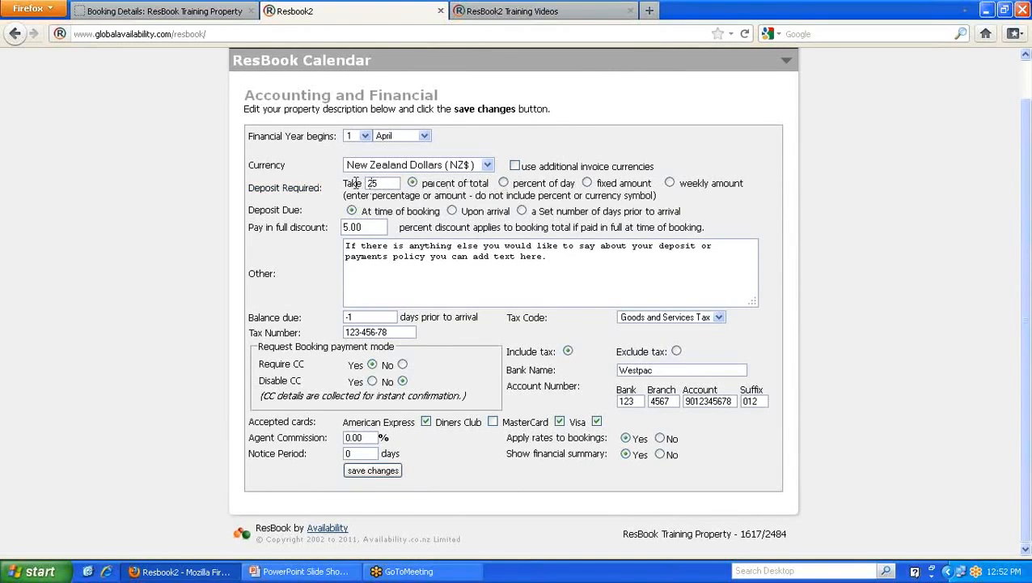
- Set Deposit Required to 'weekly amount', due a set number of days before arrival, and note the 5.00 pay-in-full discount
click(504, 184)
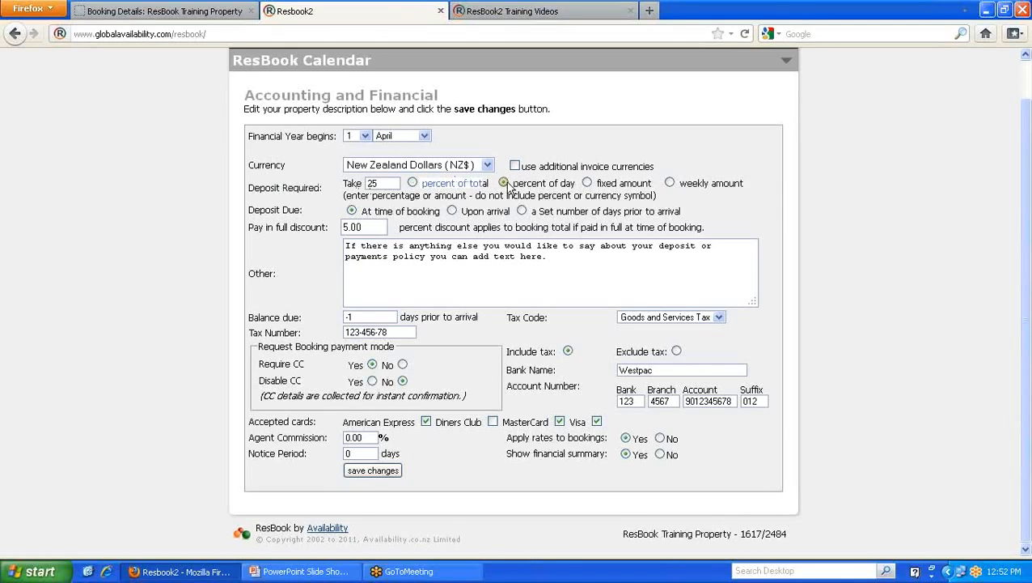
click(588, 184)
click(670, 184)
click(451, 211)
click(522, 211)
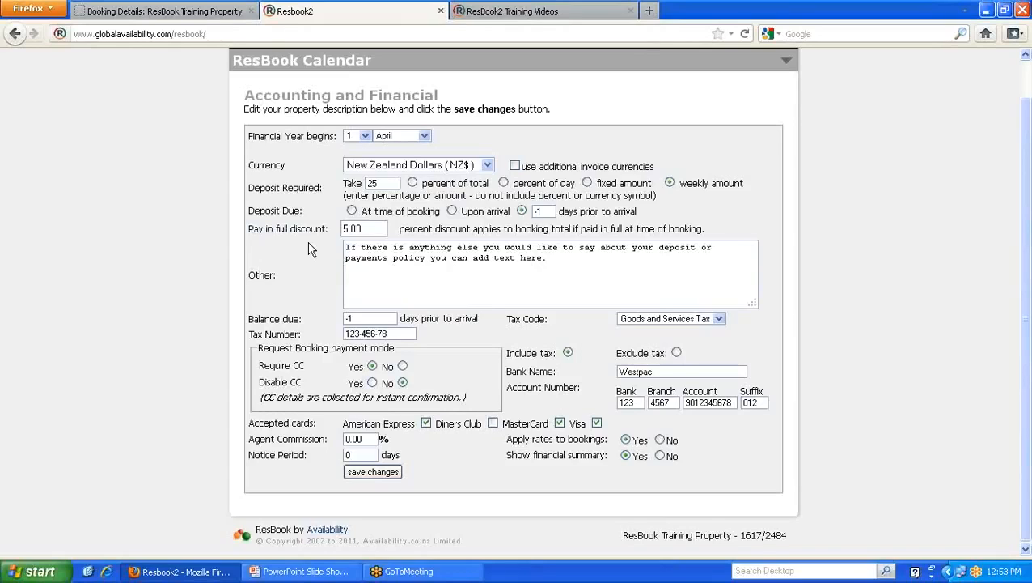
drag(369, 228, 328, 227)
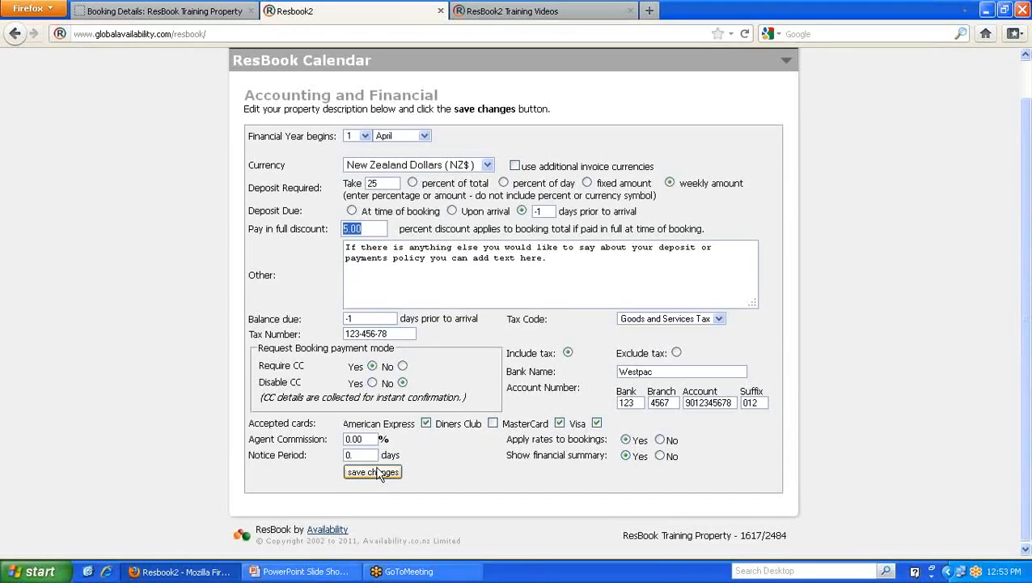
click(202, 11)
- Find the 5% pay-in-full discount offer on the public availability calendar, then return to the Accounting and Financial settings
scroll(457, 306, down, 5)
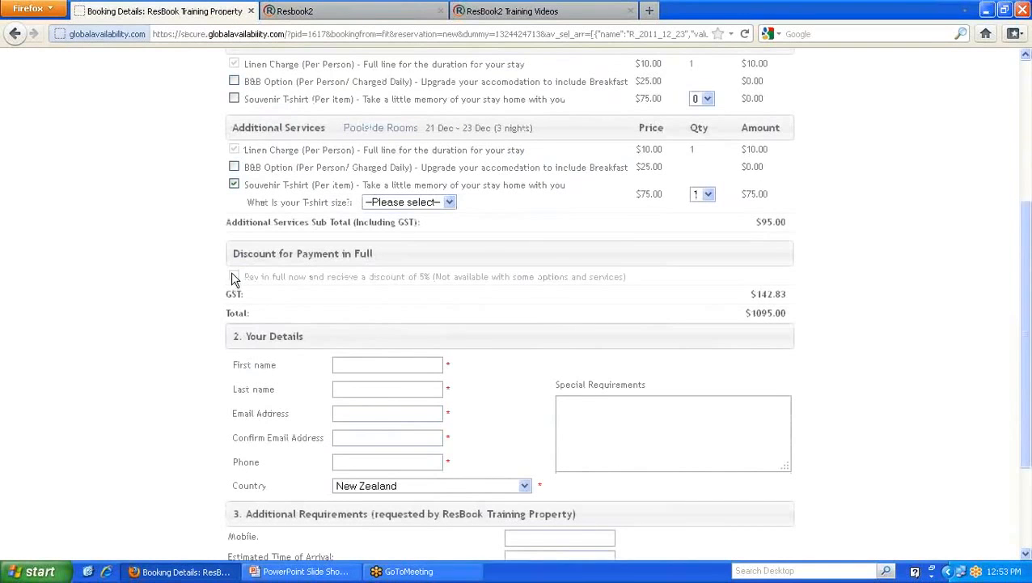
scroll(217, 228, up, 6)
click(338, 171)
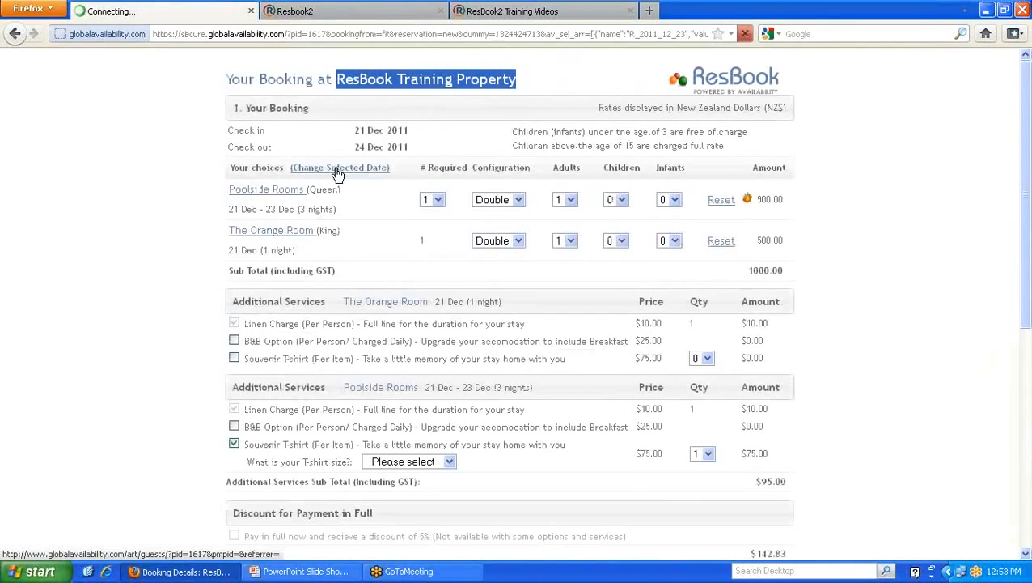
scroll(336, 182, down, 2)
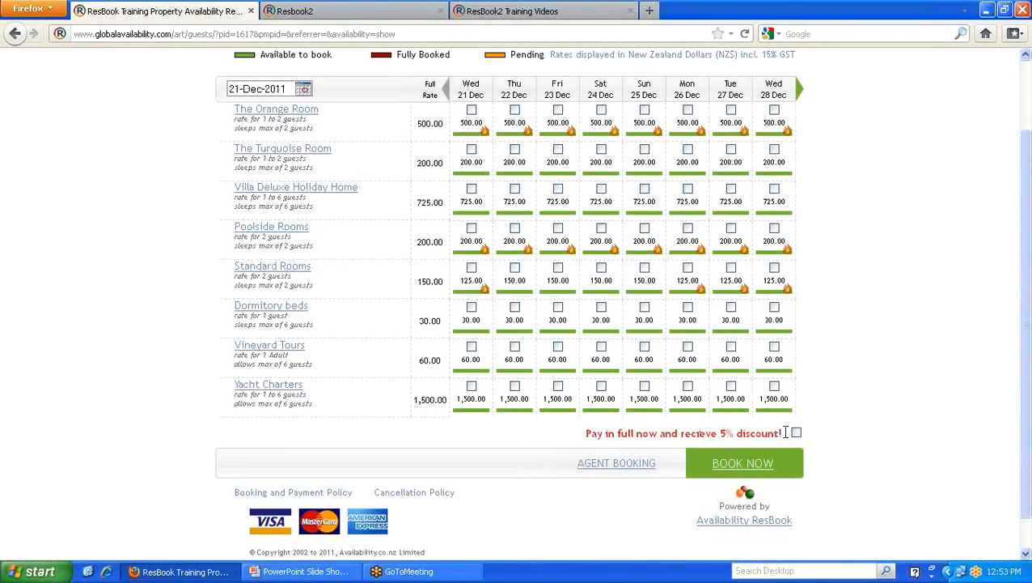
drag(783, 433, 586, 431)
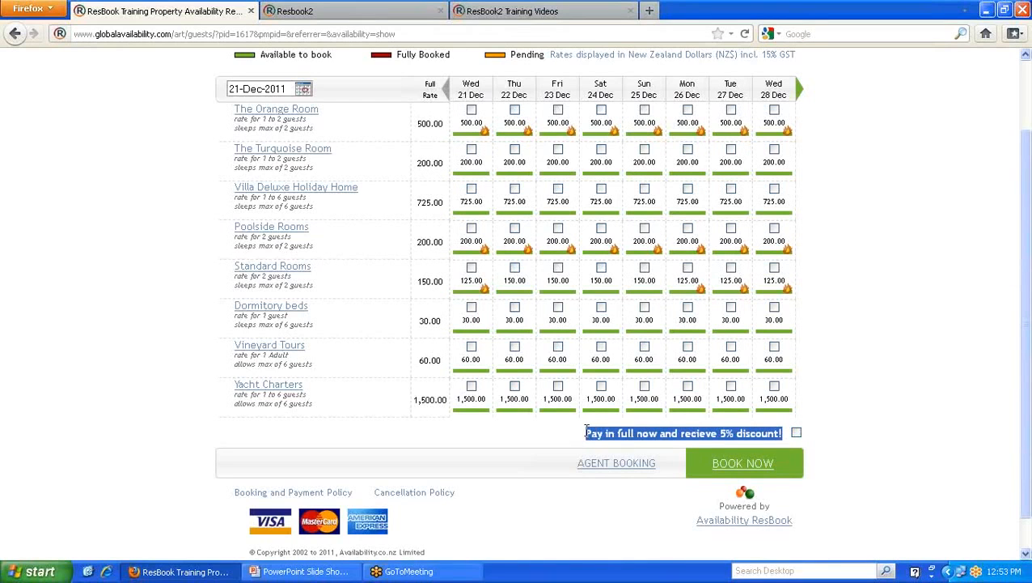
click(396, 11)
scroll(784, 202, up, 1)
mouse_move(782, 80)
mouse_move(817, 97)
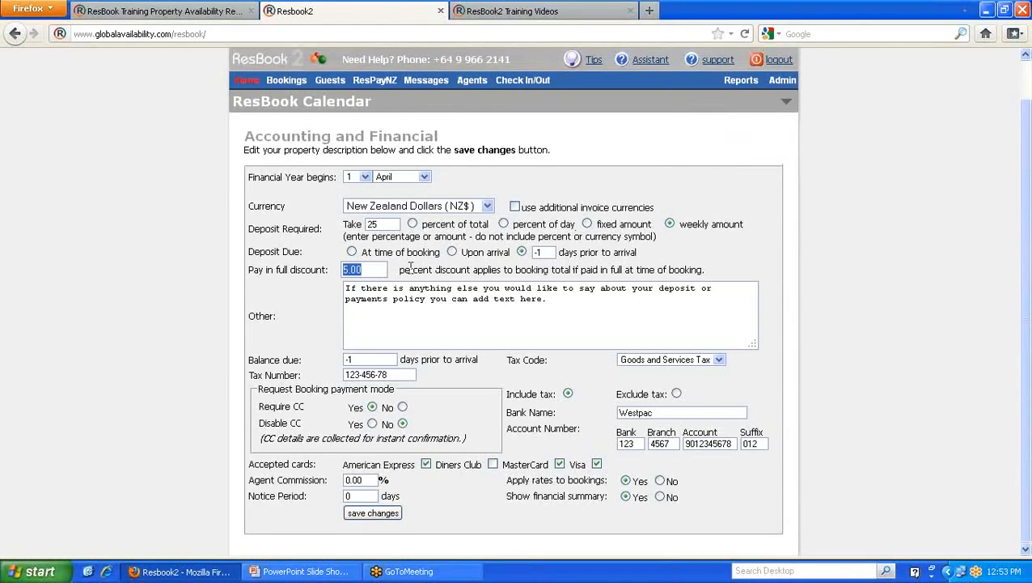
scroll(410, 267, down, 1)
click(281, 273)
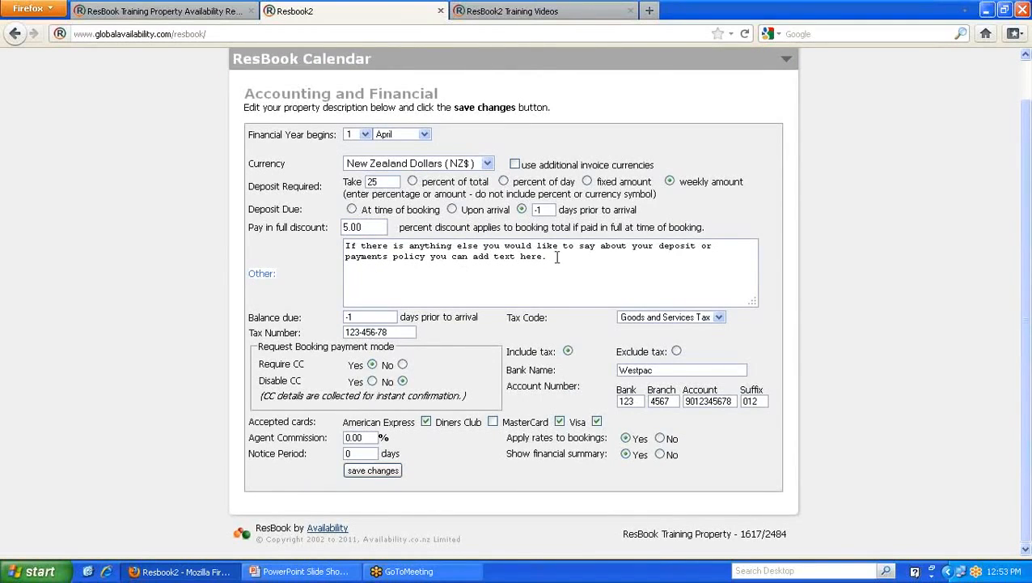
drag(550, 257, 343, 251)
click(402, 269)
click(230, 13)
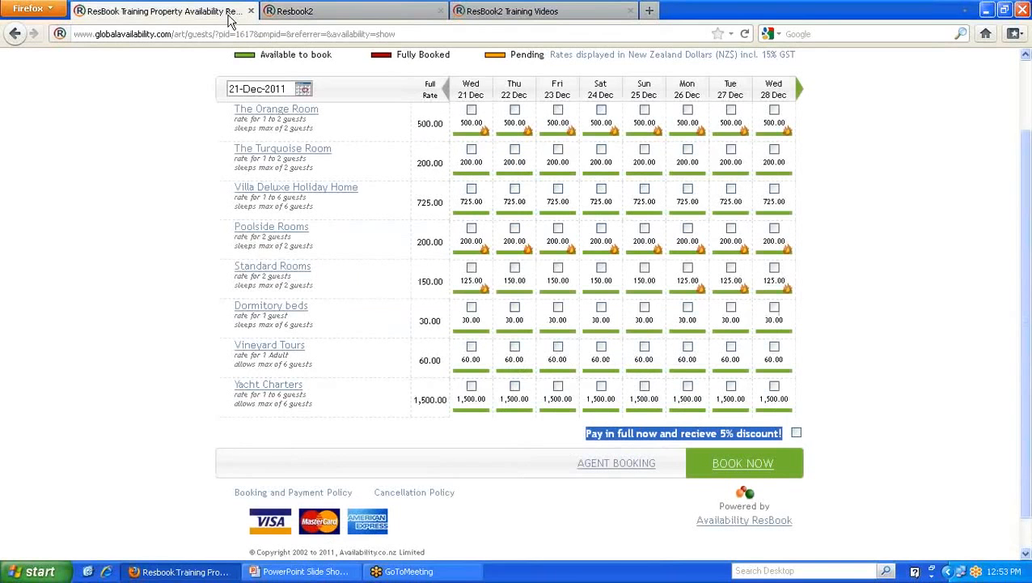
click(308, 495)
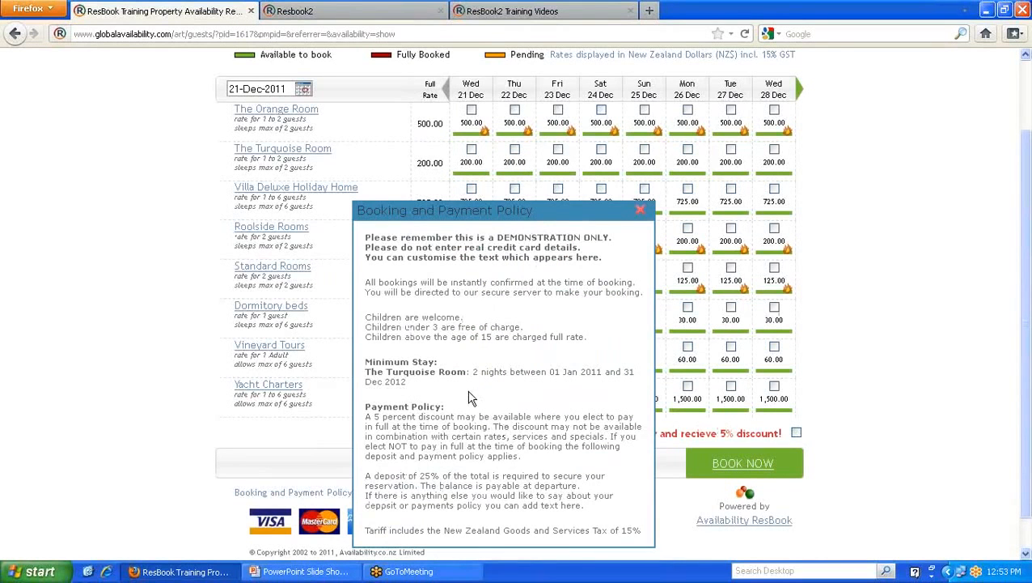
drag(365, 416, 634, 467)
click(615, 453)
mouse_move(366, 476)
mouse_down()
mouse_move(593, 487)
mouse_move(449, 522)
mouse_move(377, 522)
mouse_move(366, 495)
mouse_up()
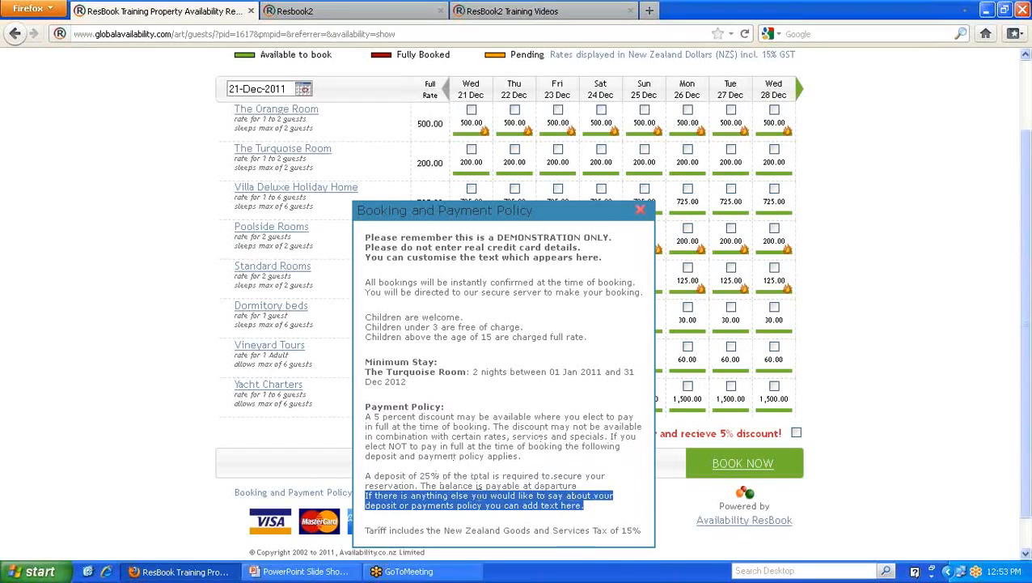
click(641, 211)
click(370, 10)
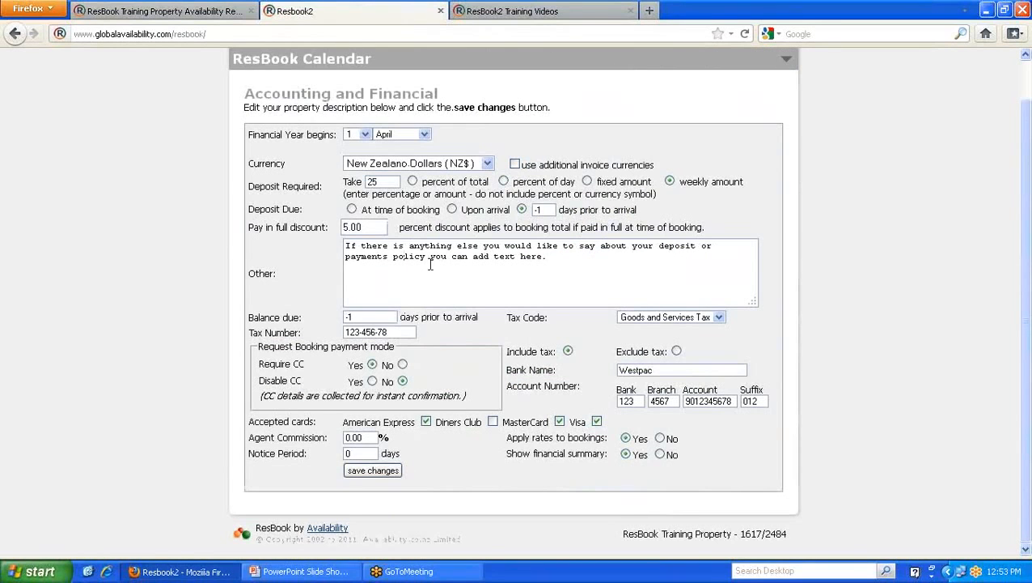
drag(397, 332, 335, 330)
- Compare the Accepted cards setting with the public page's card logos, then save the Accounting and Financial settings
click(330, 338)
scroll(685, 366, up, 1)
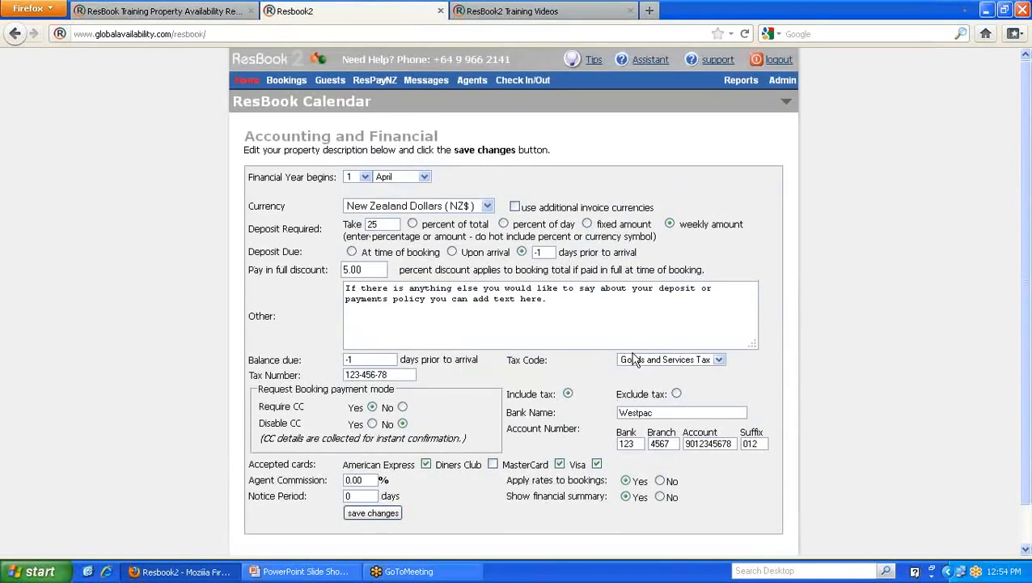
scroll(608, 318, down, 1)
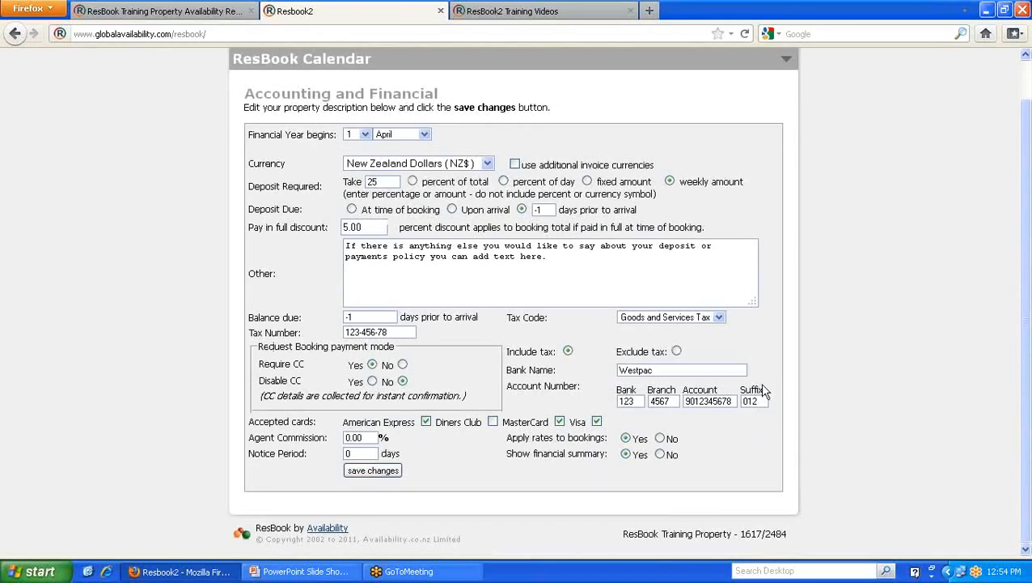
scroll(631, 413, up, 1)
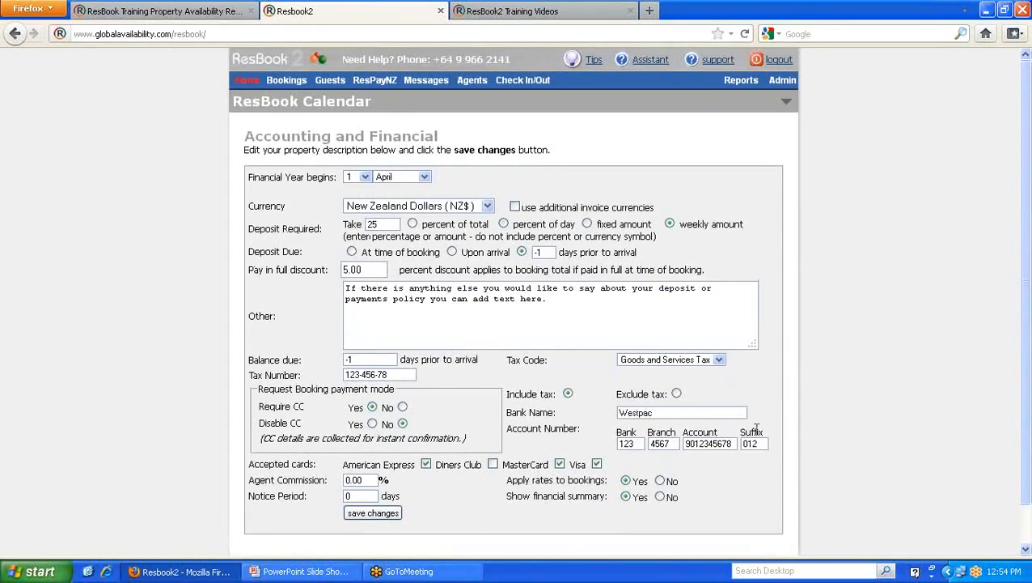
mouse_move(543, 87)
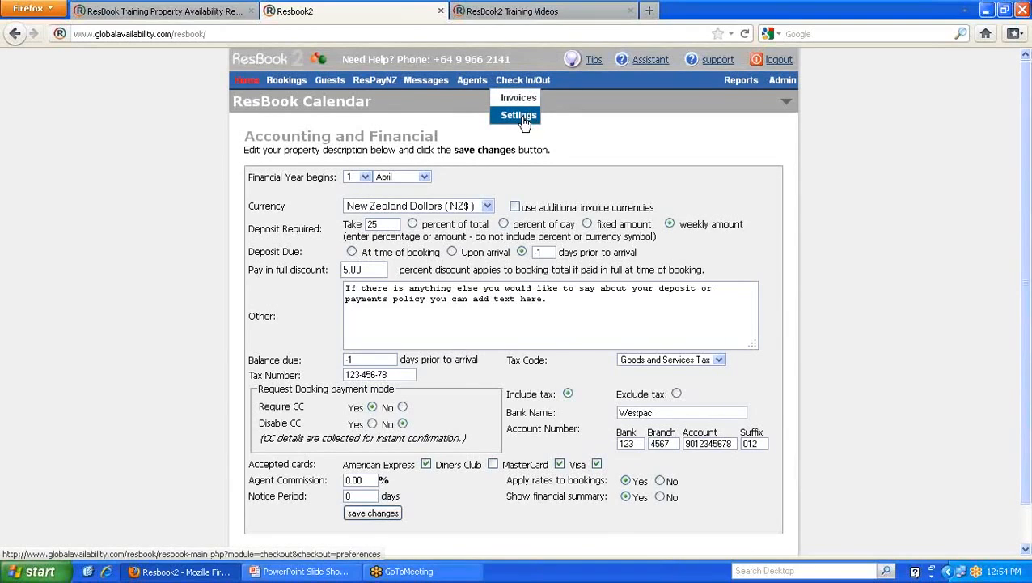
scroll(551, 344, down, 1)
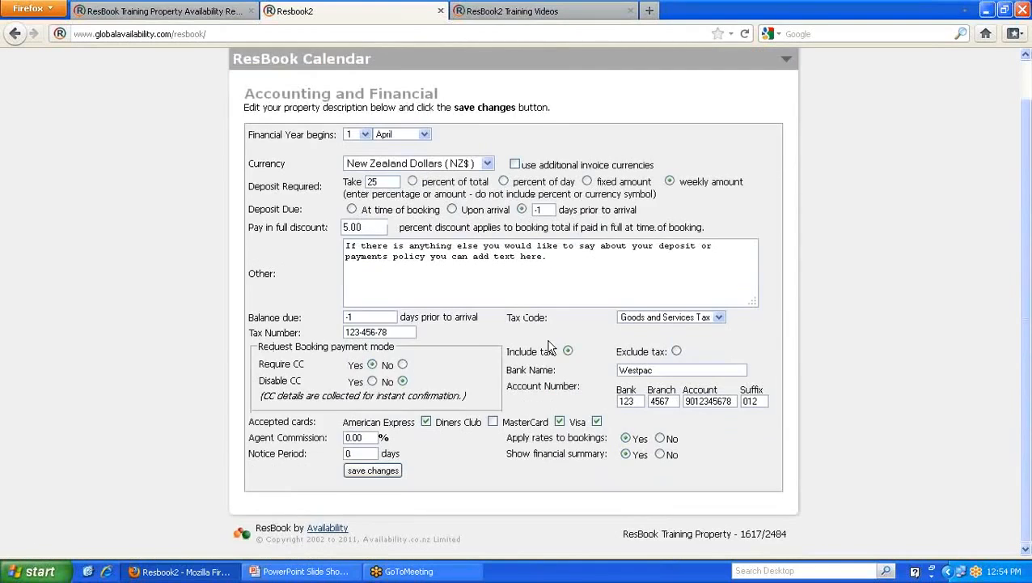
drag(318, 420, 250, 419)
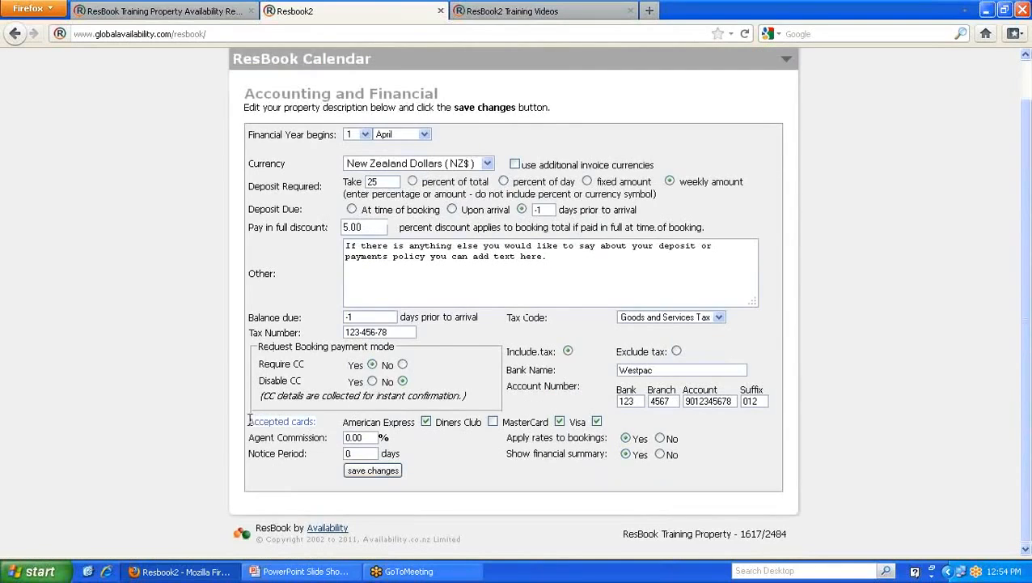
click(226, 12)
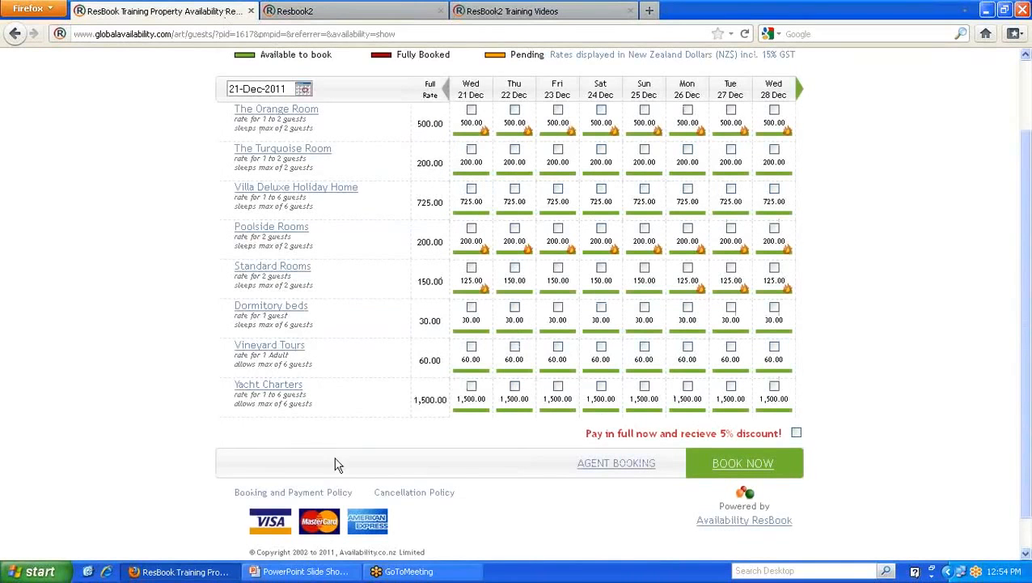
scroll(339, 463, down, 1)
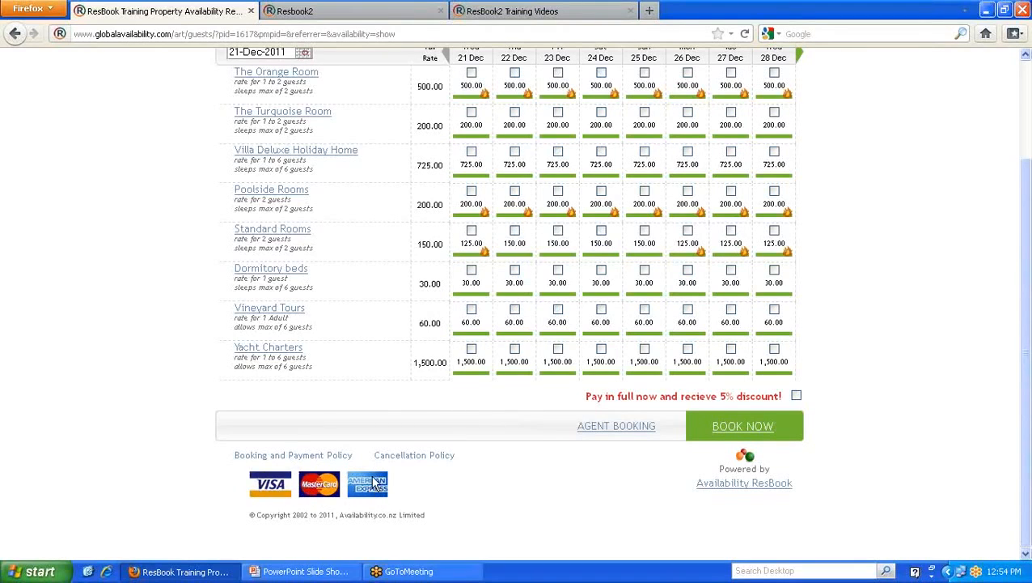
click(300, 11)
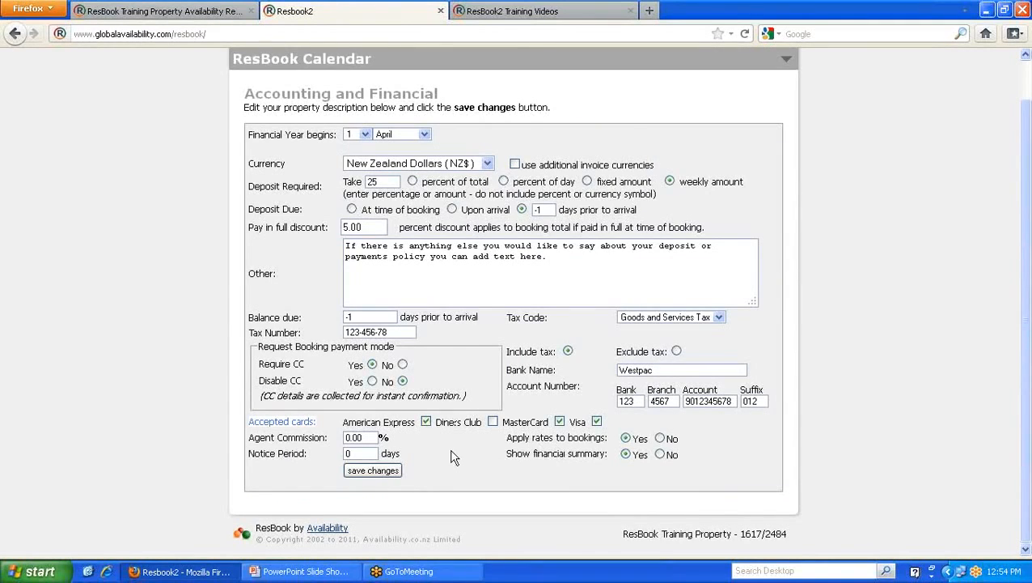
click(373, 472)
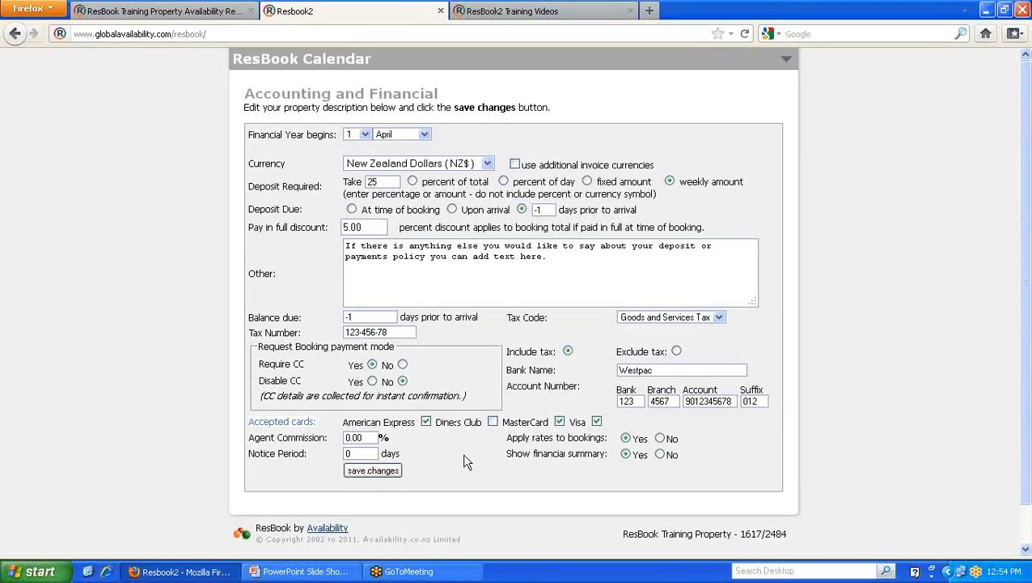
- Open Website Integration settings, review the multi-page FIT booking form and waitlist-for-booked-rooms options, then view the public calendar
mouse_move(783, 81)
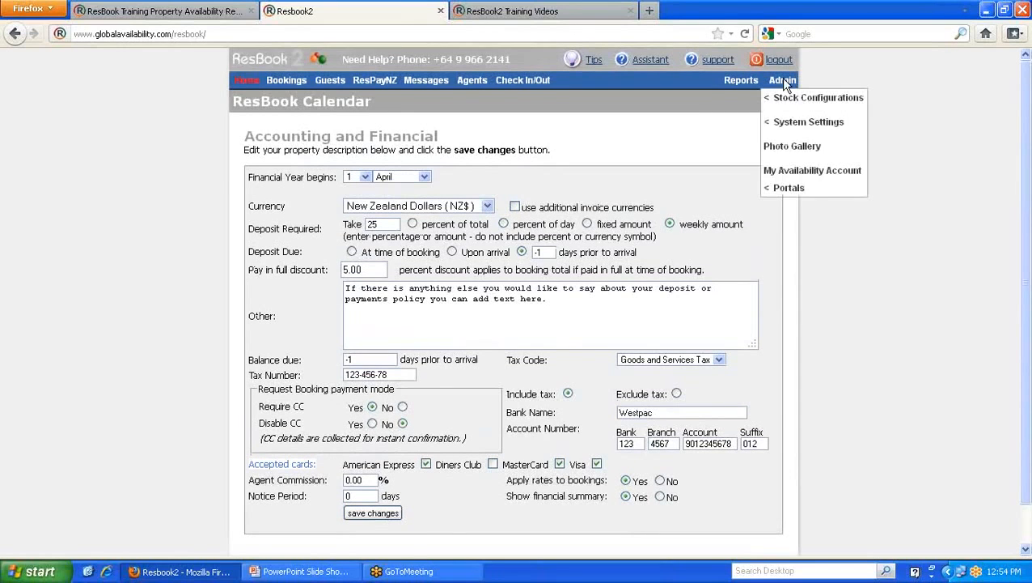
mouse_move(794, 120)
click(687, 230)
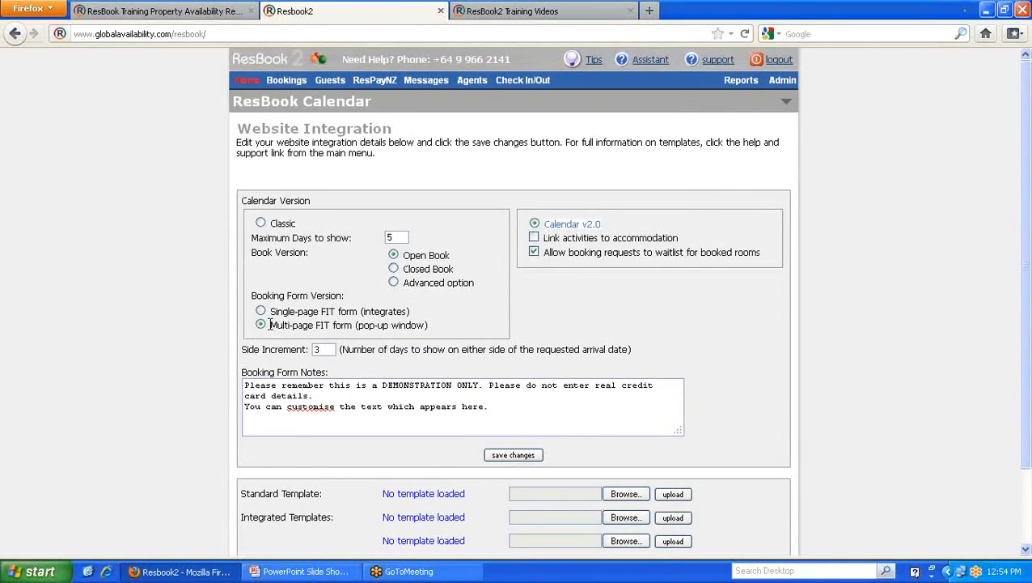
drag(270, 325, 432, 325)
click(458, 325)
drag(544, 253, 764, 255)
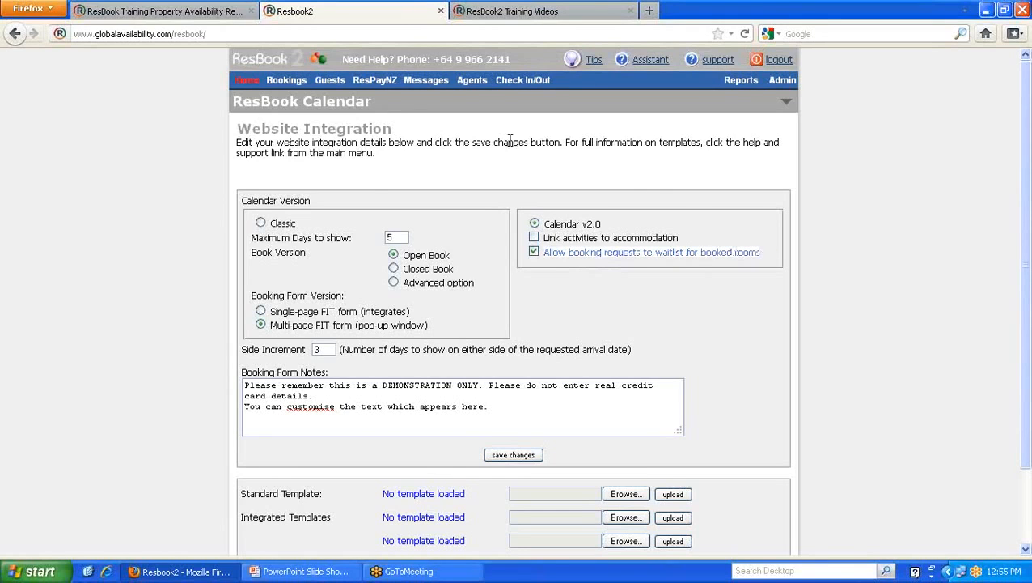
click(220, 12)
- Advance the calendar, pick Villa Deluxe Holiday Home for Sat 31 Dec, dismiss the request alert, and revisit the Booking Form Notes
scroll(518, 239, up, 2)
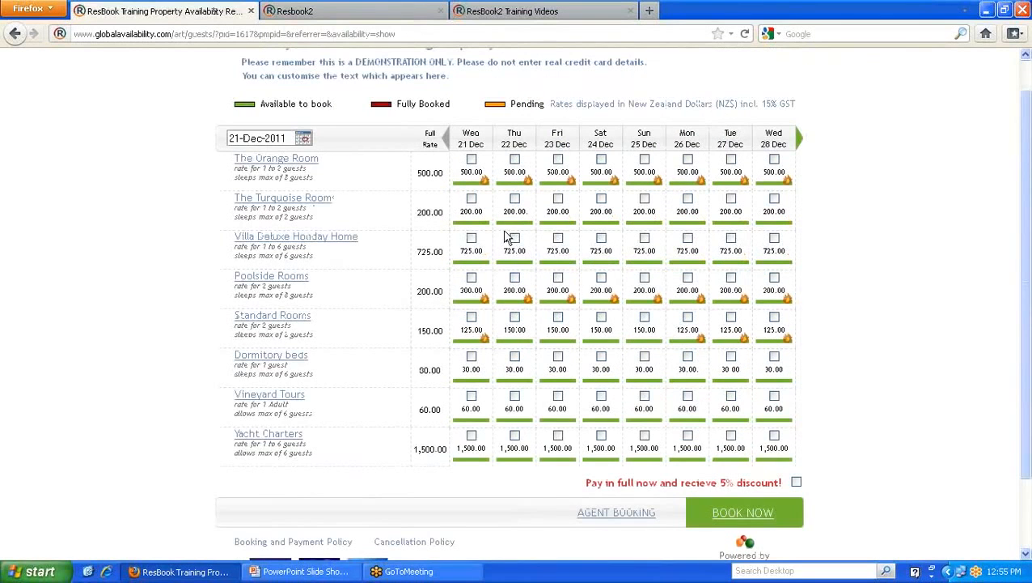
click(799, 139)
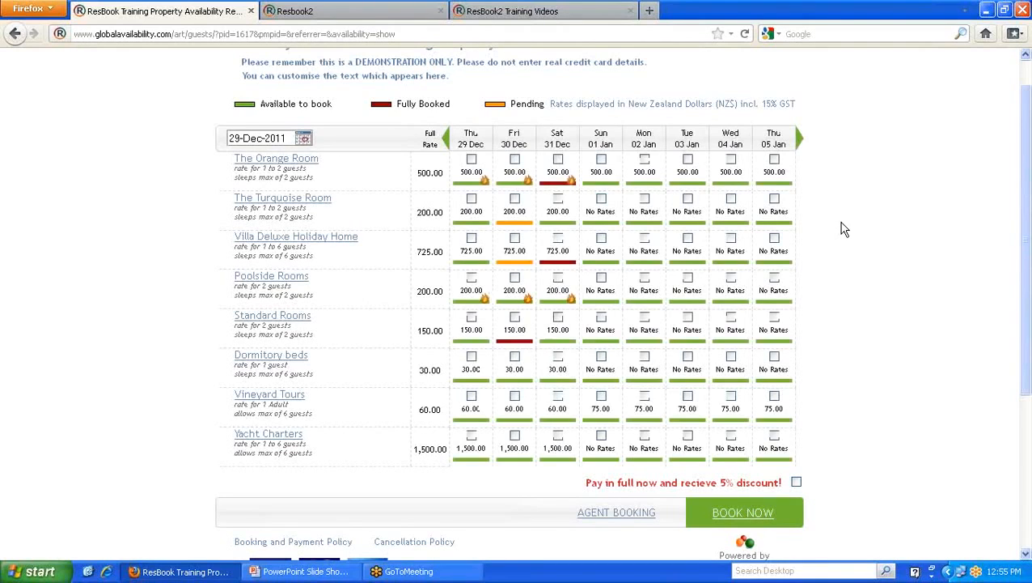
click(558, 238)
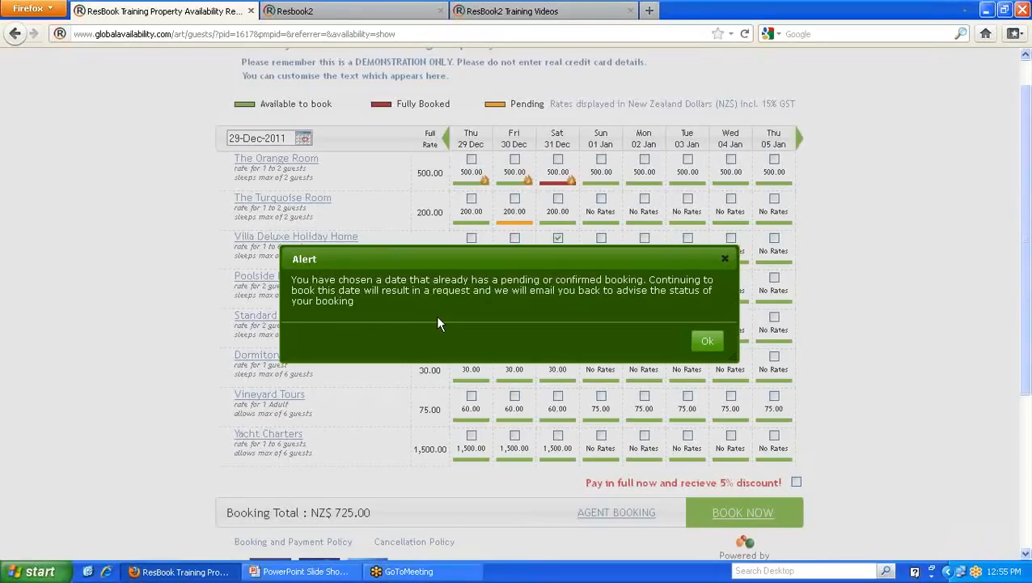
drag(472, 290, 432, 290)
click(723, 258)
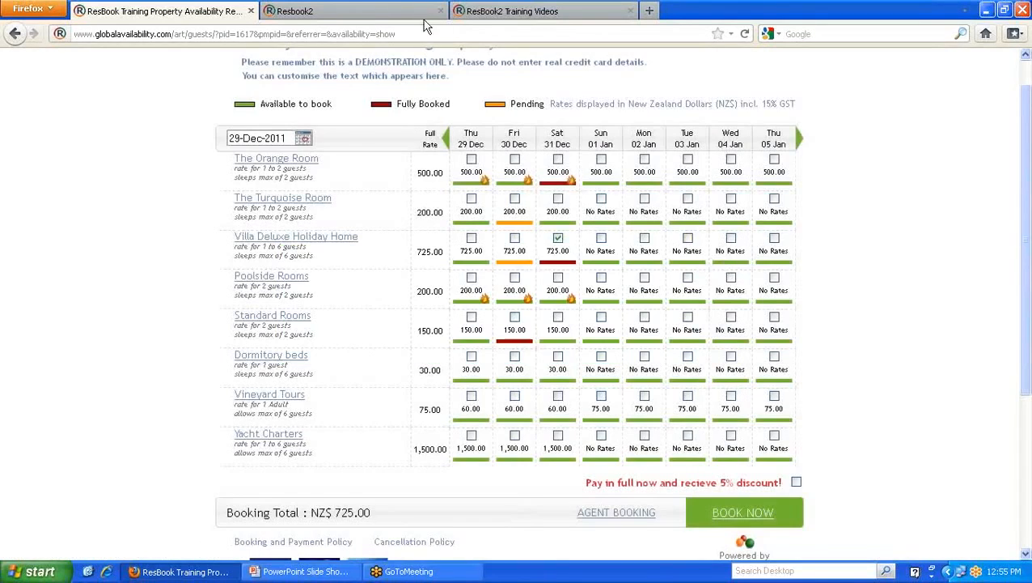
click(385, 16)
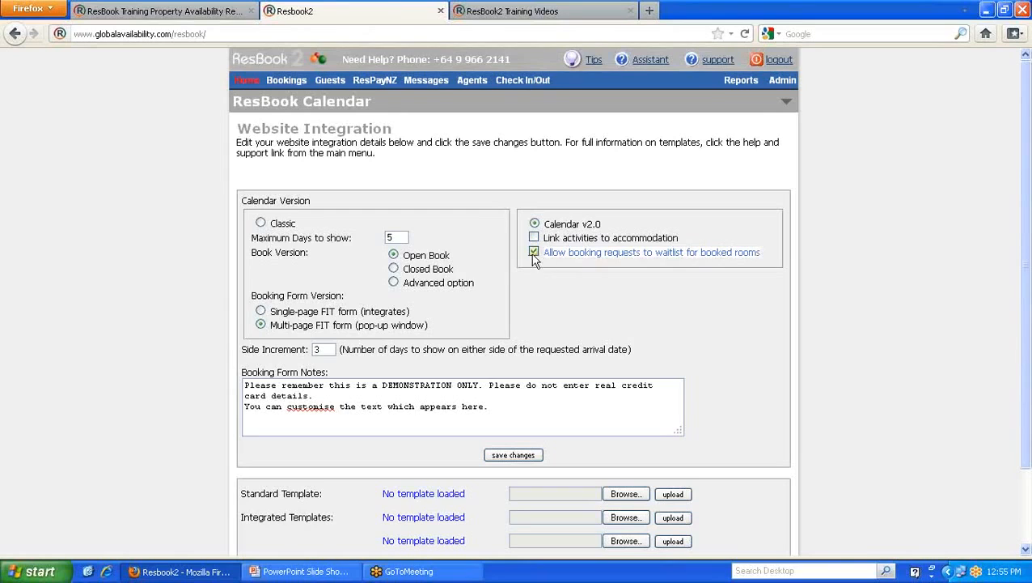
drag(490, 407, 240, 385)
- Reload the public availability page, open its Booking and Payment Policy, and highlight the three opening lines
click(297, 419)
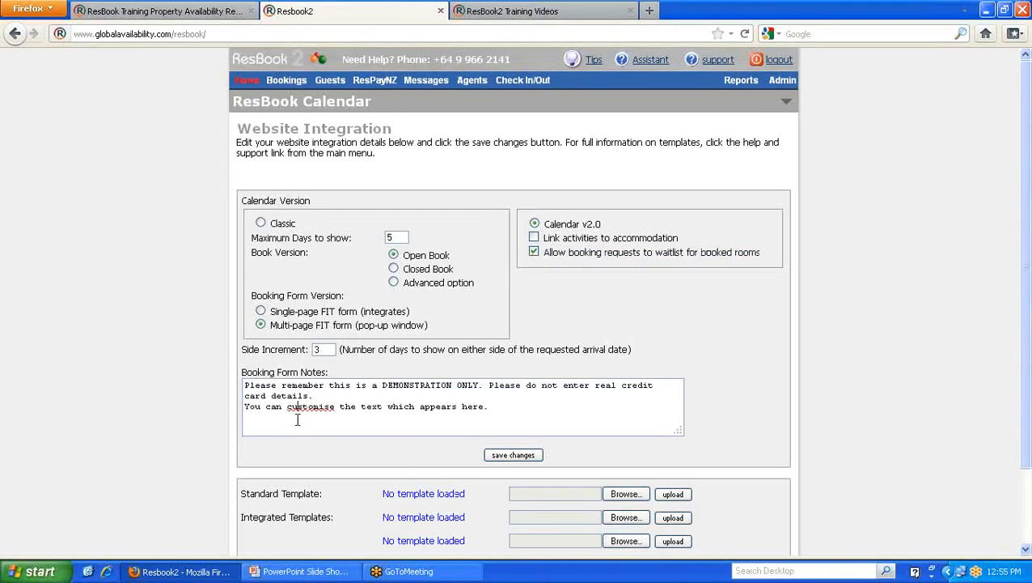
click(222, 14)
scroll(451, 155, up, 1)
drag(453, 114, 242, 100)
scroll(177, 209, down, 3)
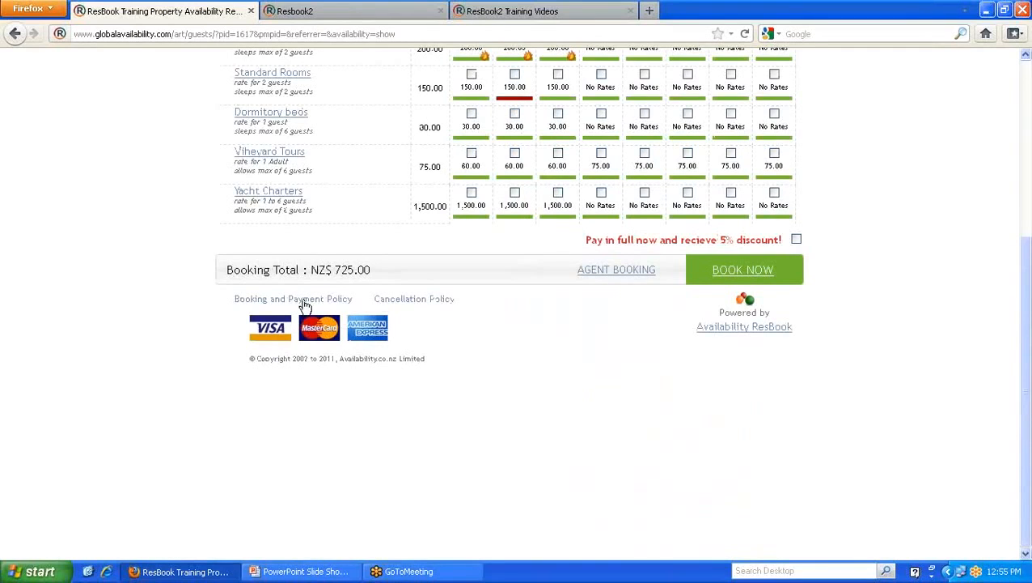
click(745, 34)
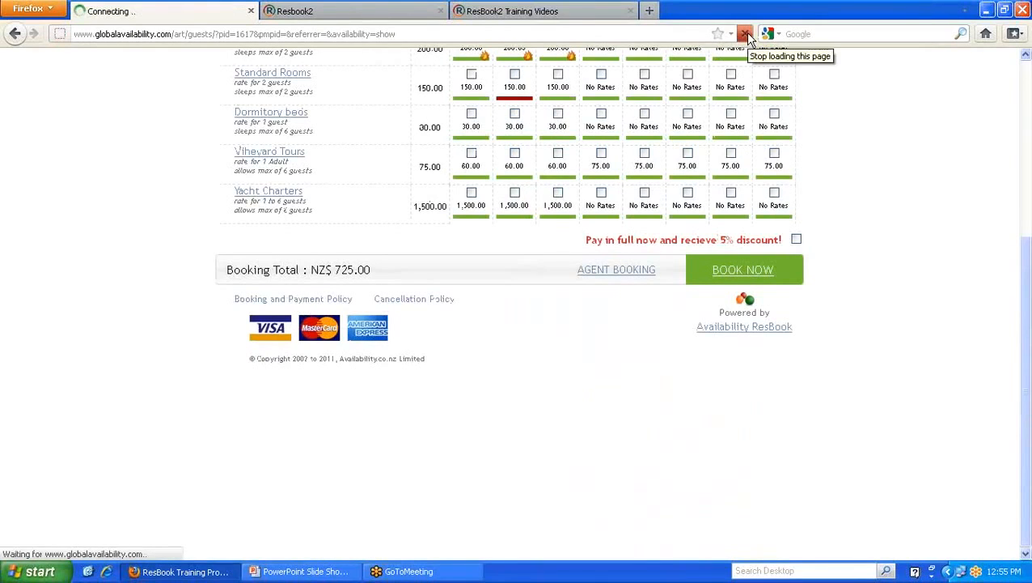
click(332, 456)
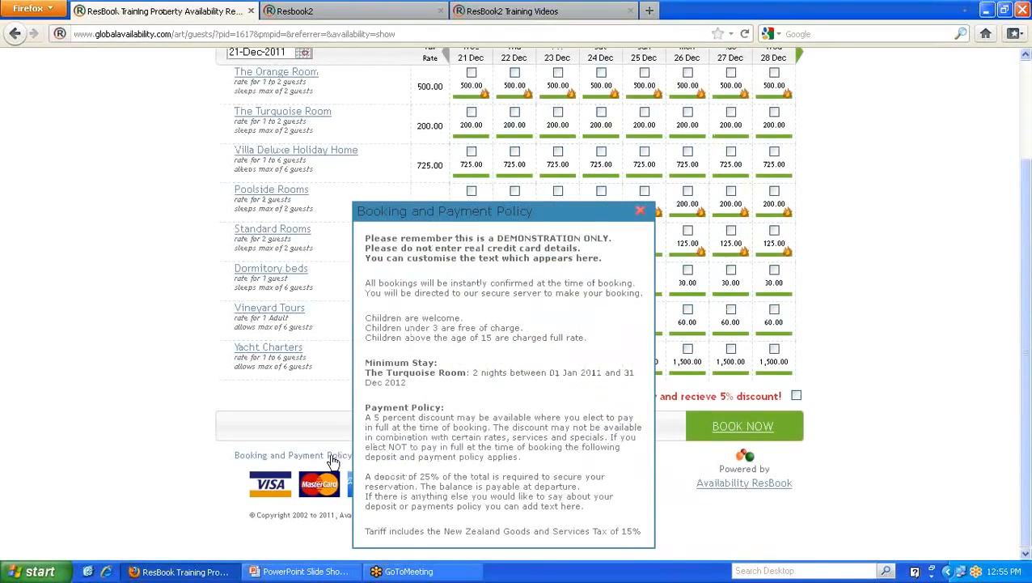
drag(603, 259, 364, 238)
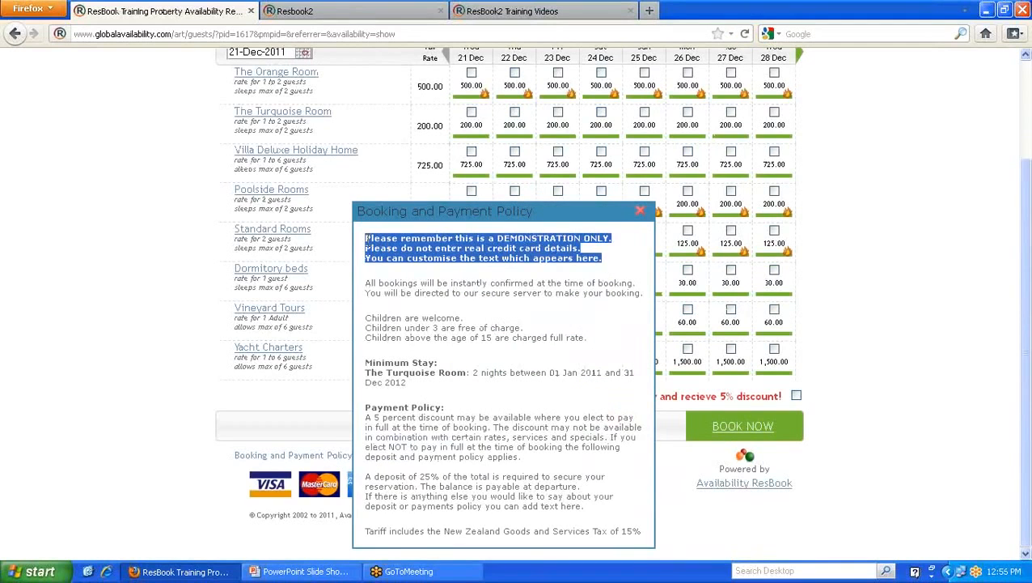
- Back in Website Integration, select the Booking Form Notes text to compare it with the policy
click(368, 13)
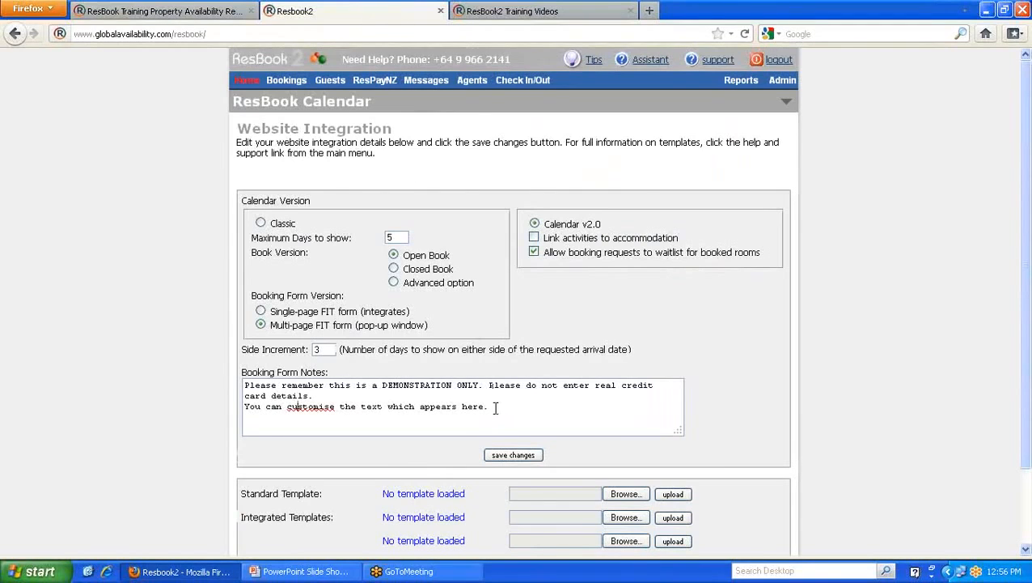
drag(495, 407, 242, 387)
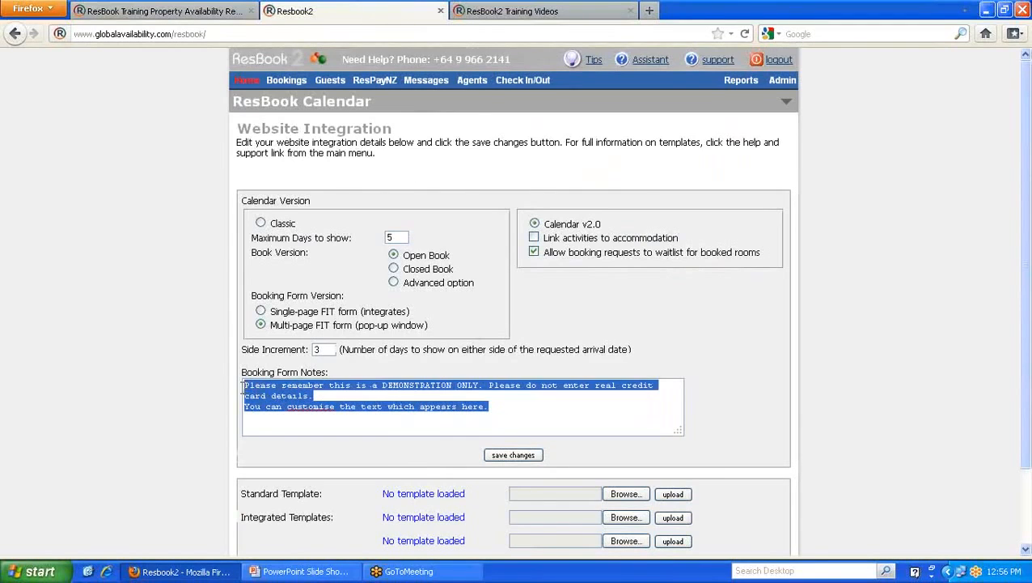
click(364, 398)
scroll(364, 398, down, 3)
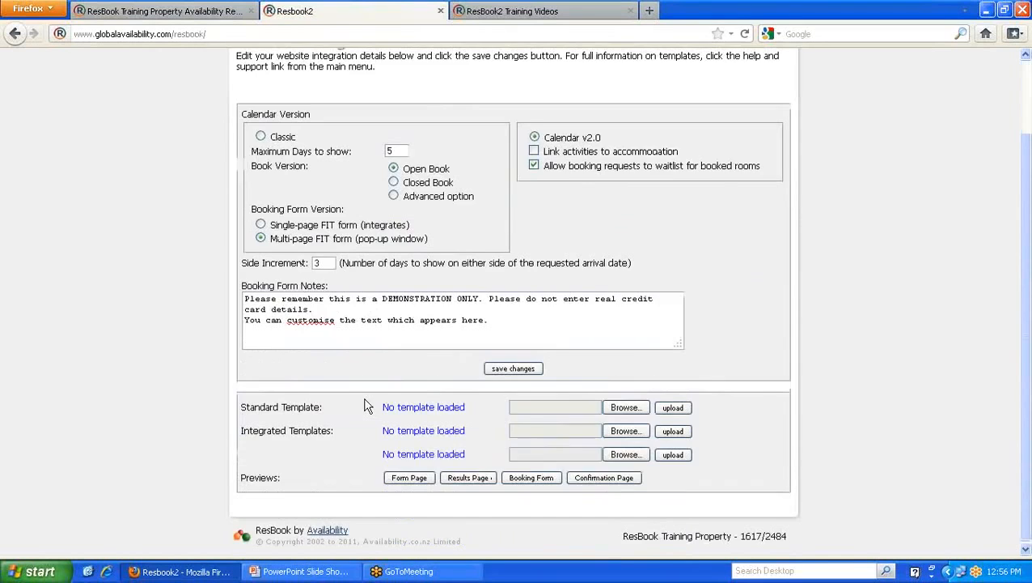
scroll(364, 399, up, 3)
- Open the Cancellation Policy settings and review the forfeit conditions text
mouse_move(778, 84)
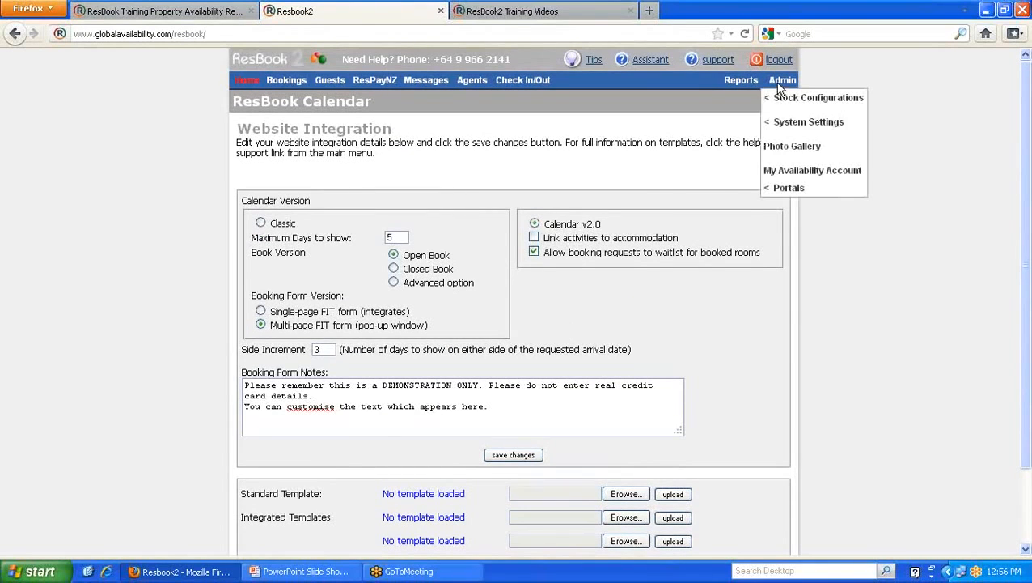
mouse_move(783, 123)
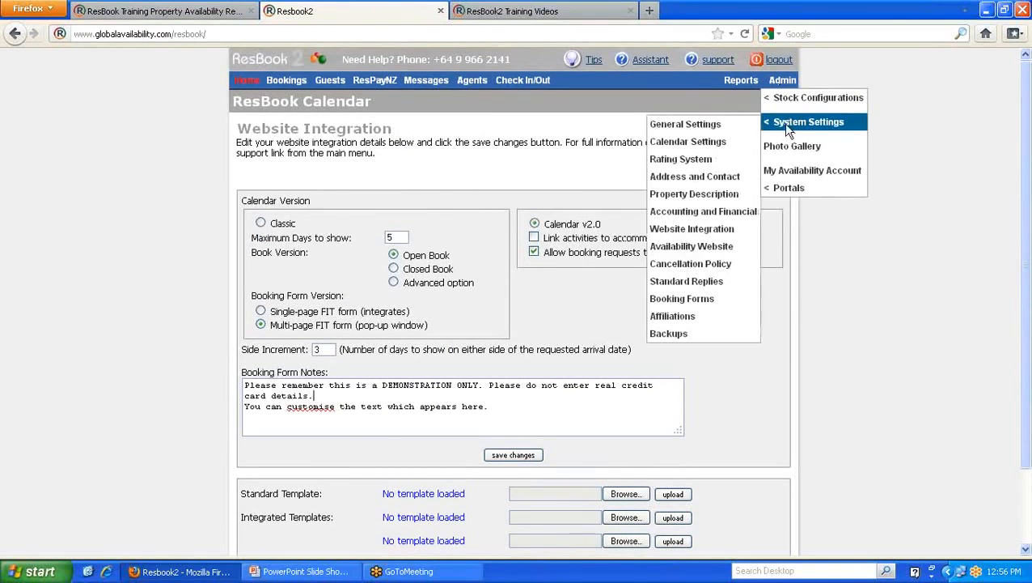
click(687, 268)
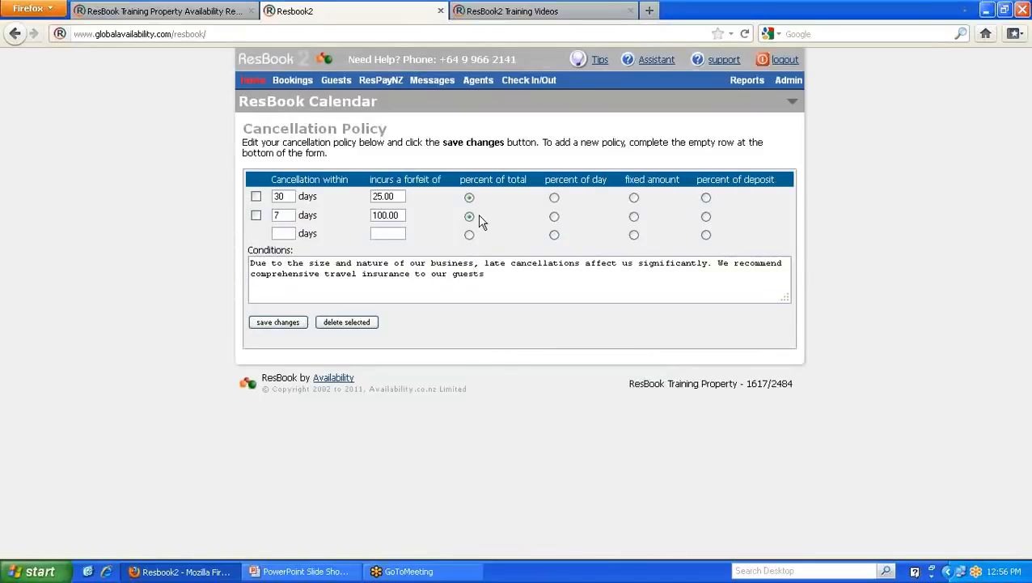
click(486, 277)
- Compare with the public calendar's Cancellation Policy, then return and show the System Settings submenu
click(219, 13)
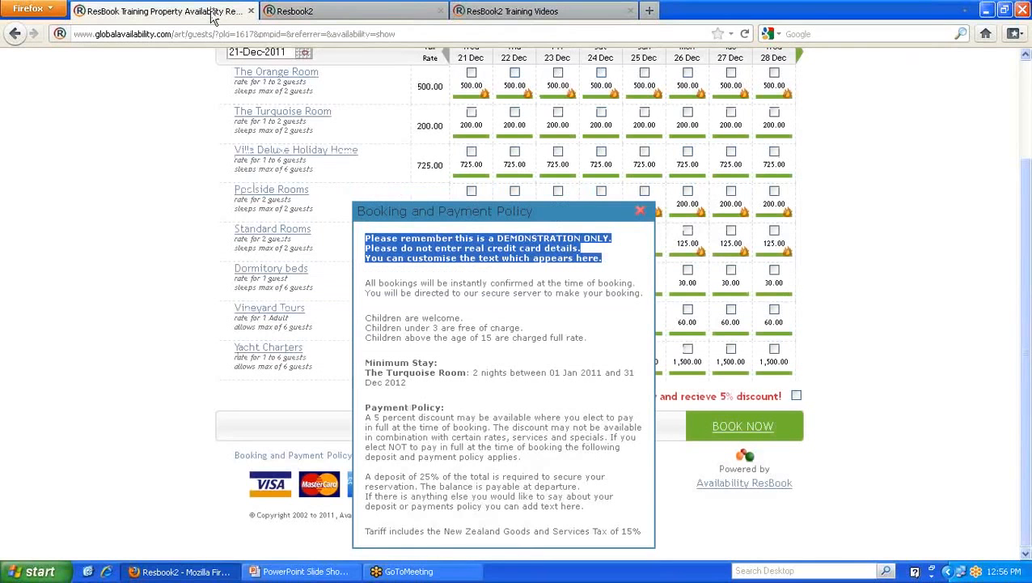
click(642, 214)
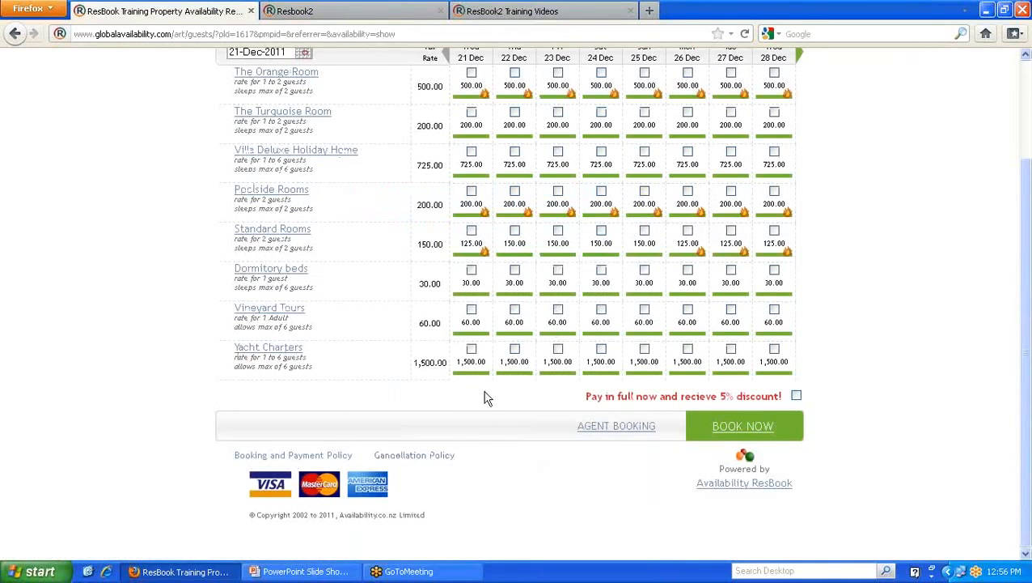
click(441, 460)
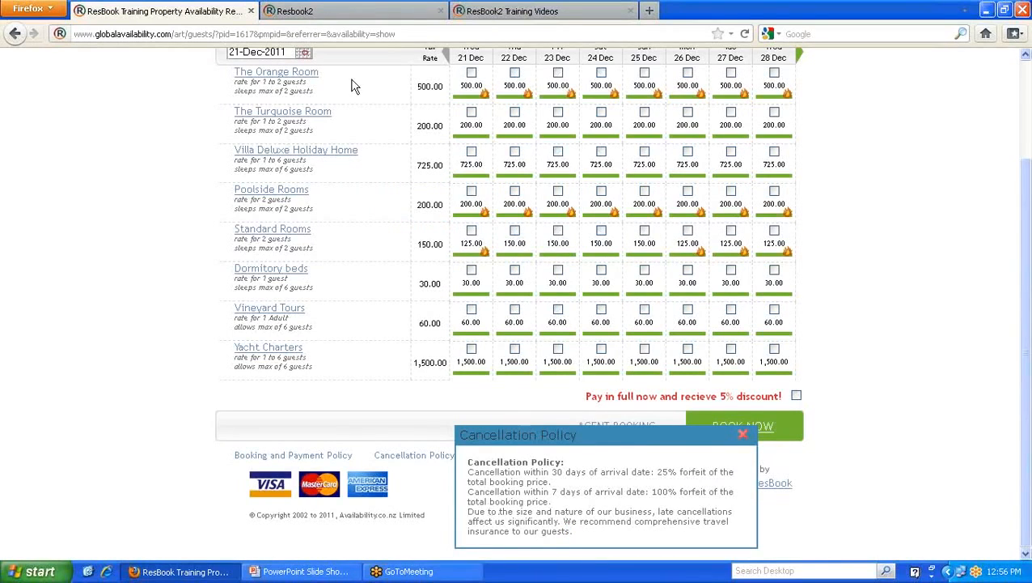
click(338, 15)
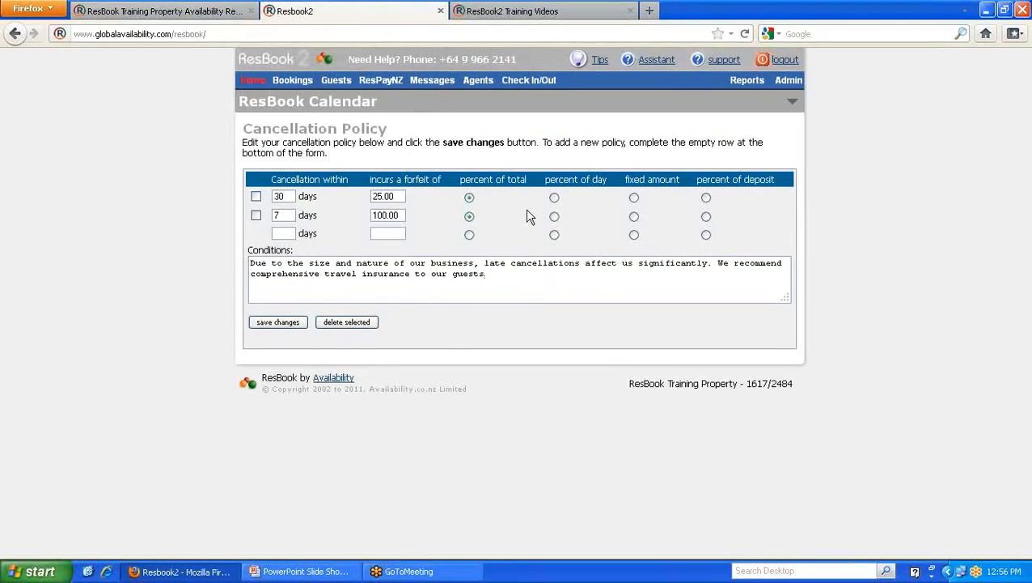
mouse_move(785, 80)
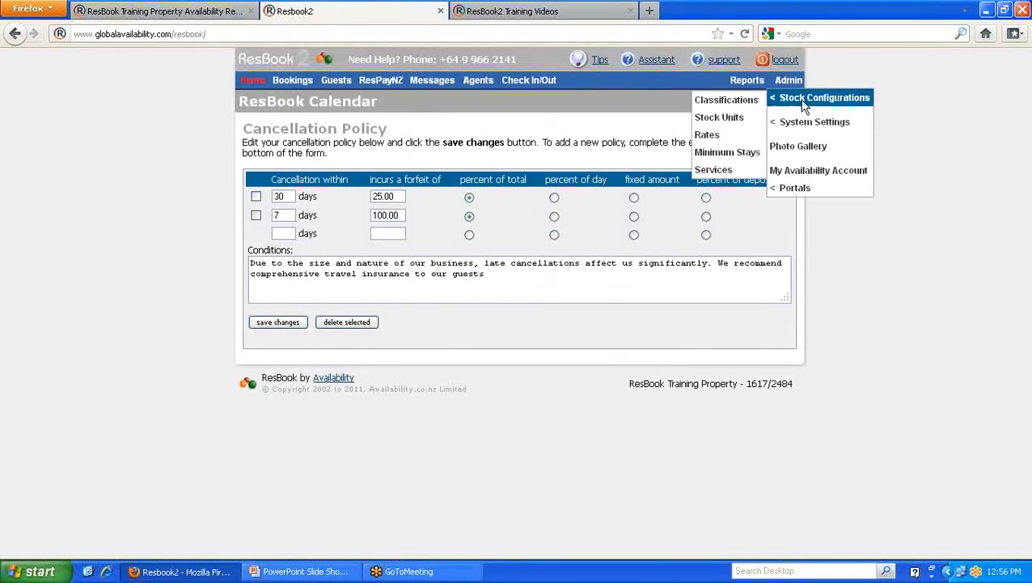
mouse_move(805, 123)
click(679, 283)
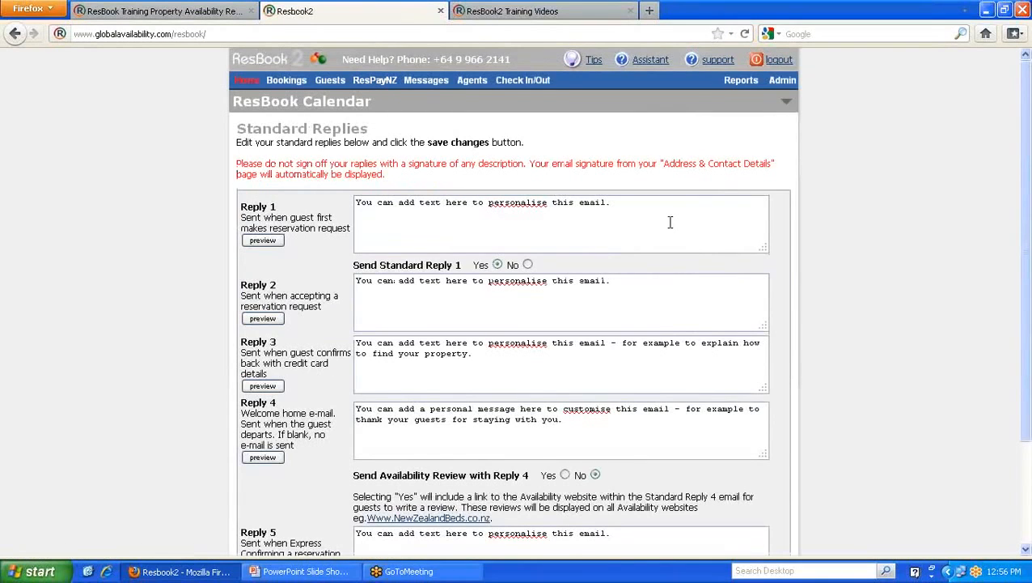
scroll(170, 229, down, 2)
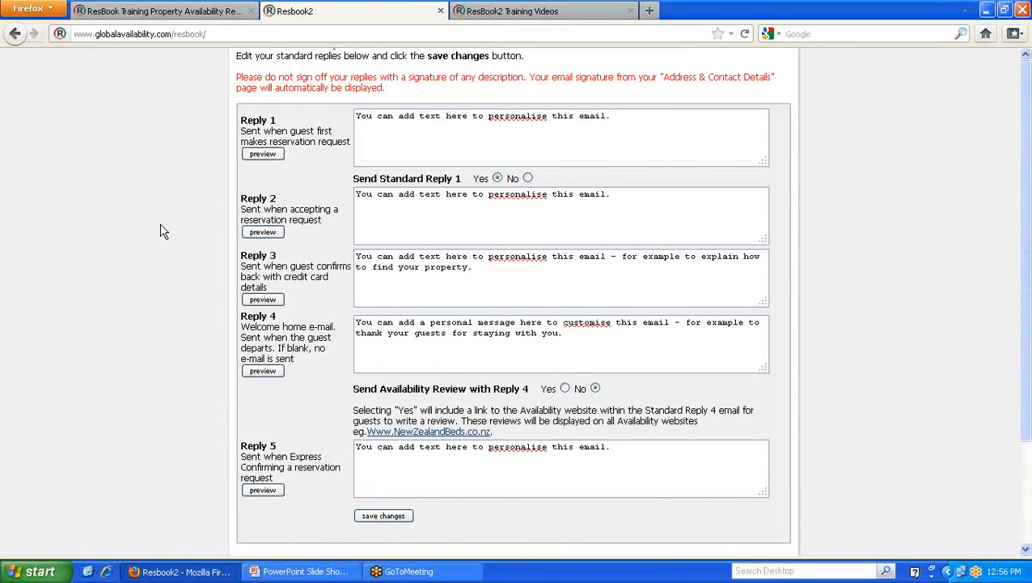
scroll(160, 229, up, 2)
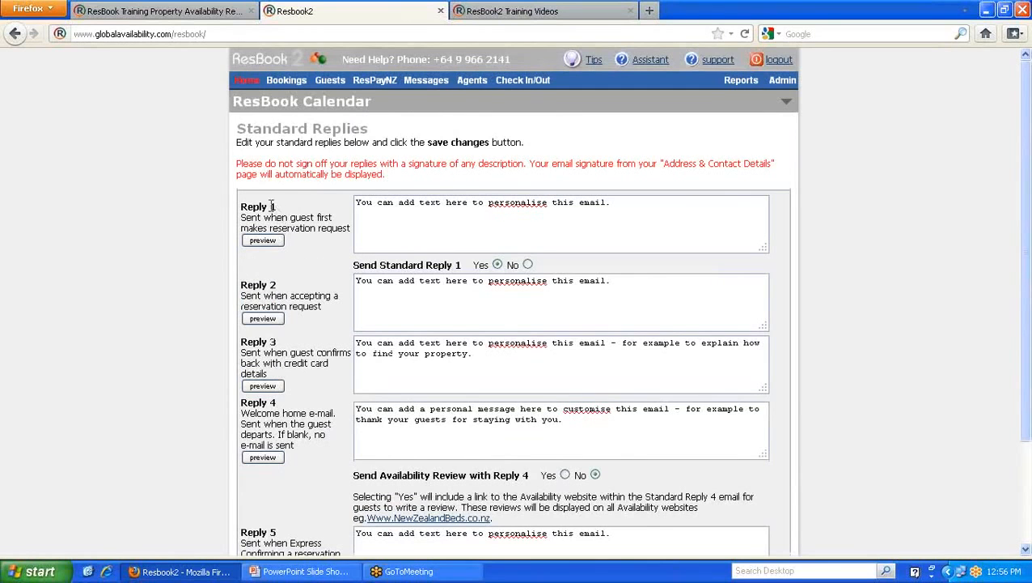
drag(276, 208, 242, 207)
drag(318, 227, 348, 232)
drag(618, 203, 356, 203)
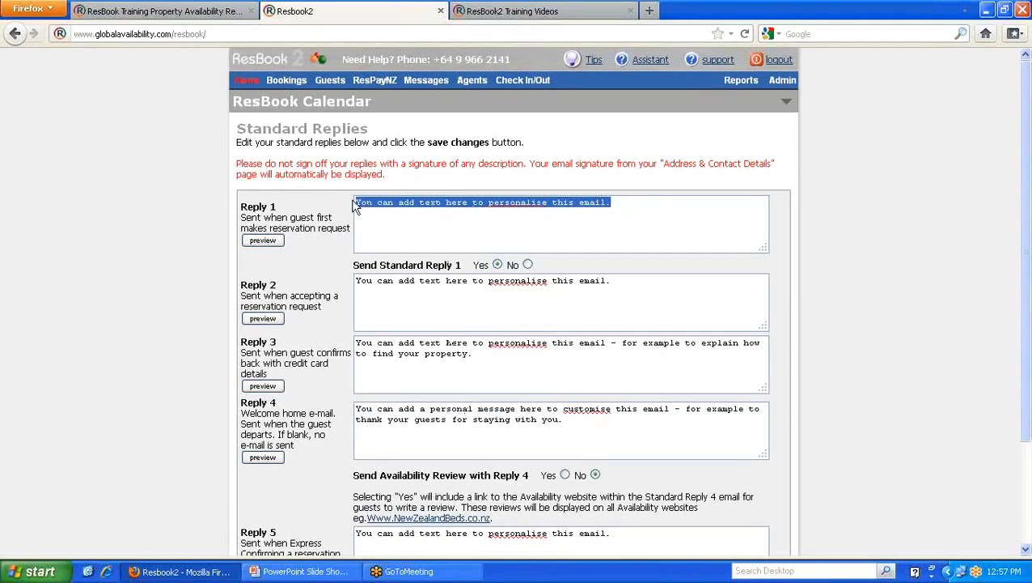
click(375, 229)
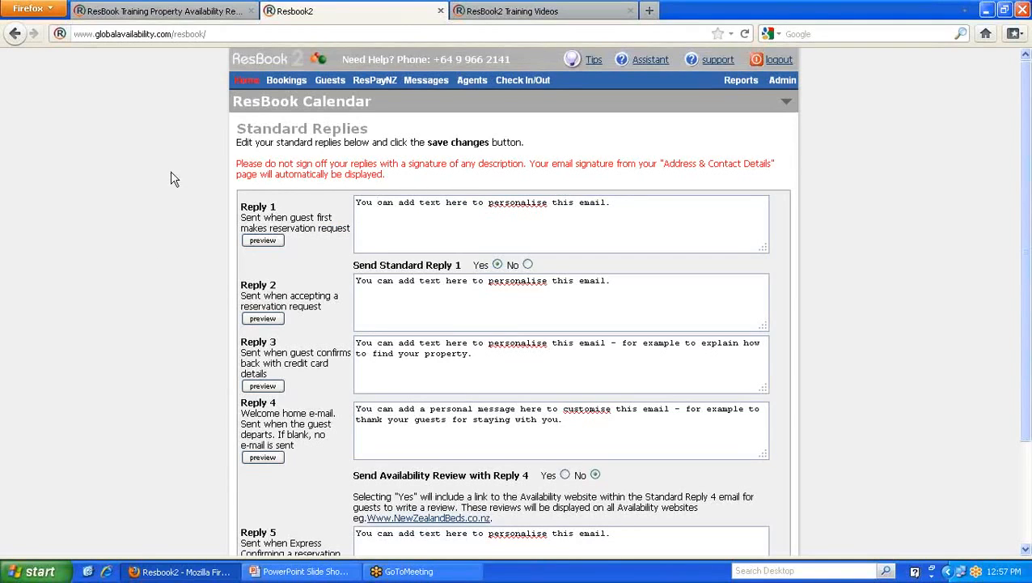
scroll(162, 187, down, 2)
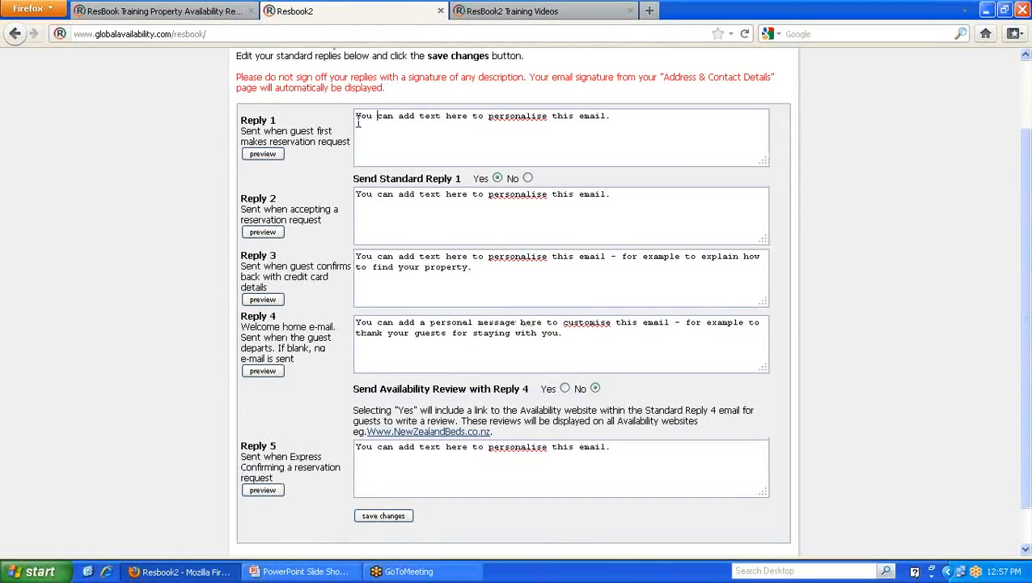
drag(622, 119, 341, 114)
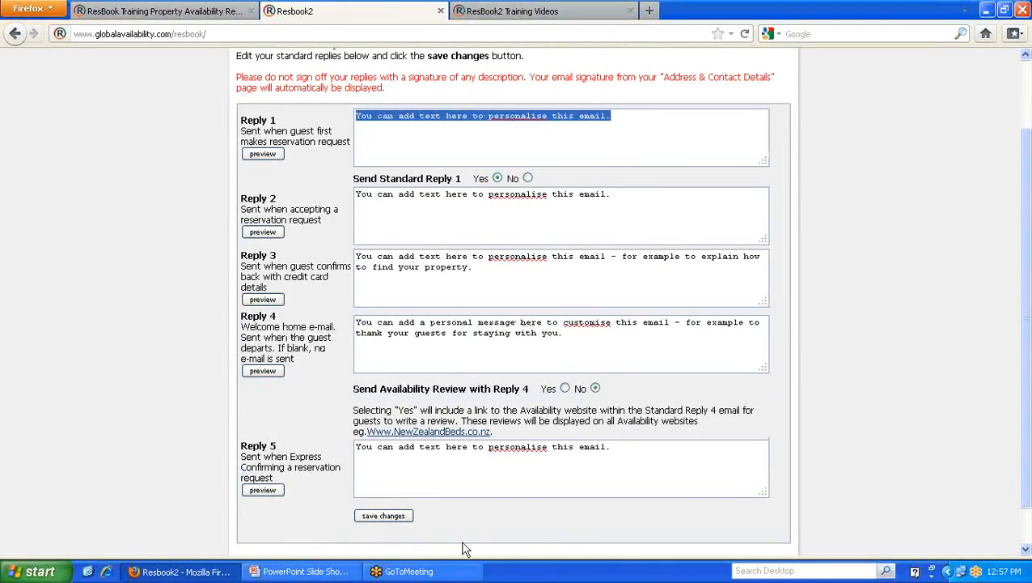
click(273, 155)
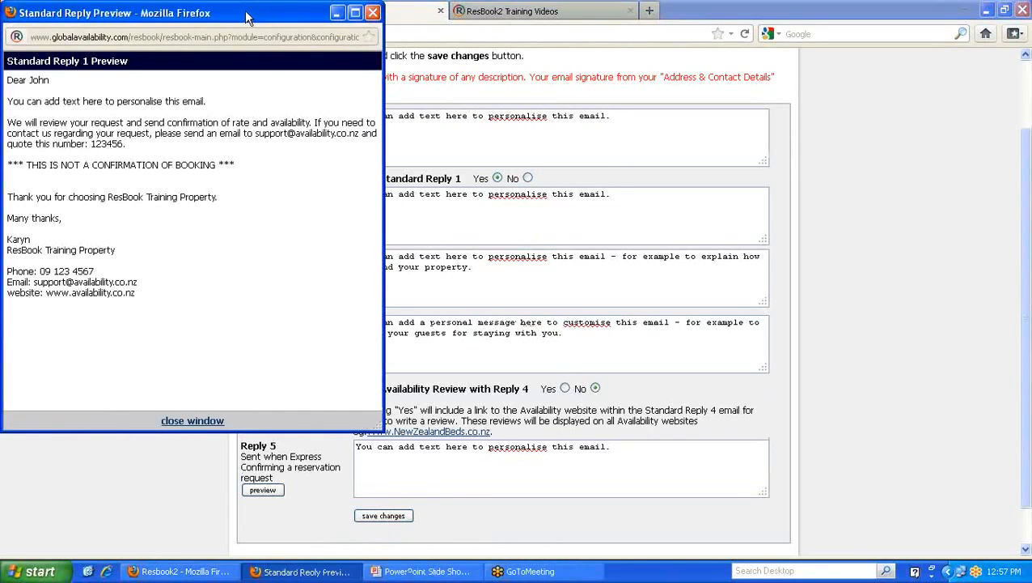
drag(249, 15, 437, 88)
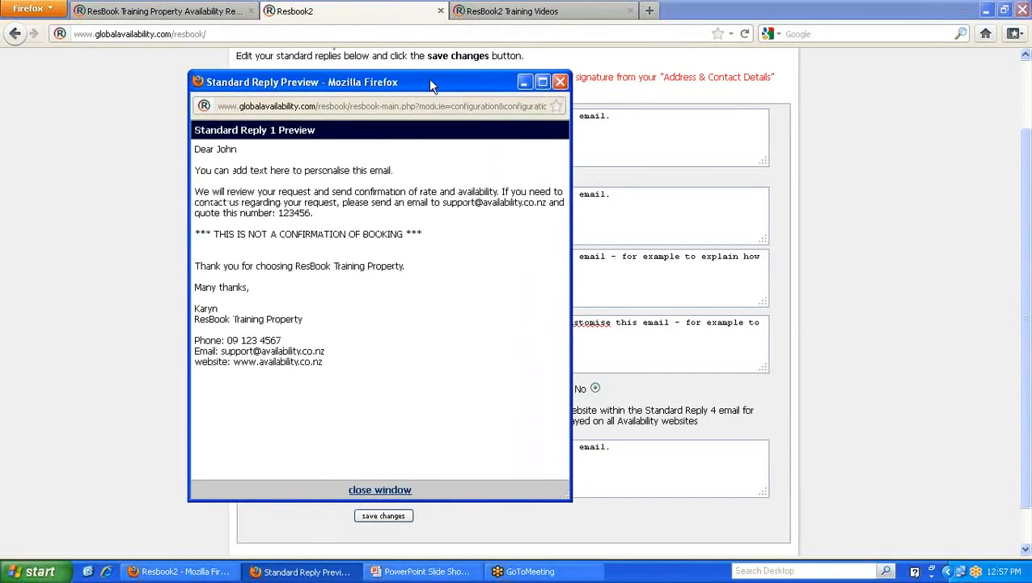
double_click(220, 149)
drag(396, 170, 194, 171)
drag(422, 75, 525, 104)
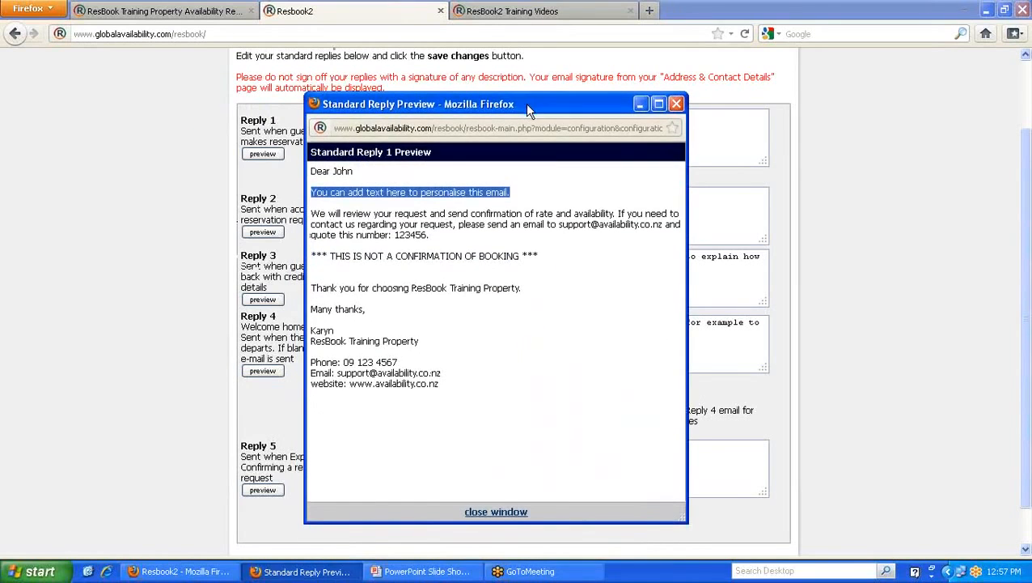
drag(310, 214, 665, 225)
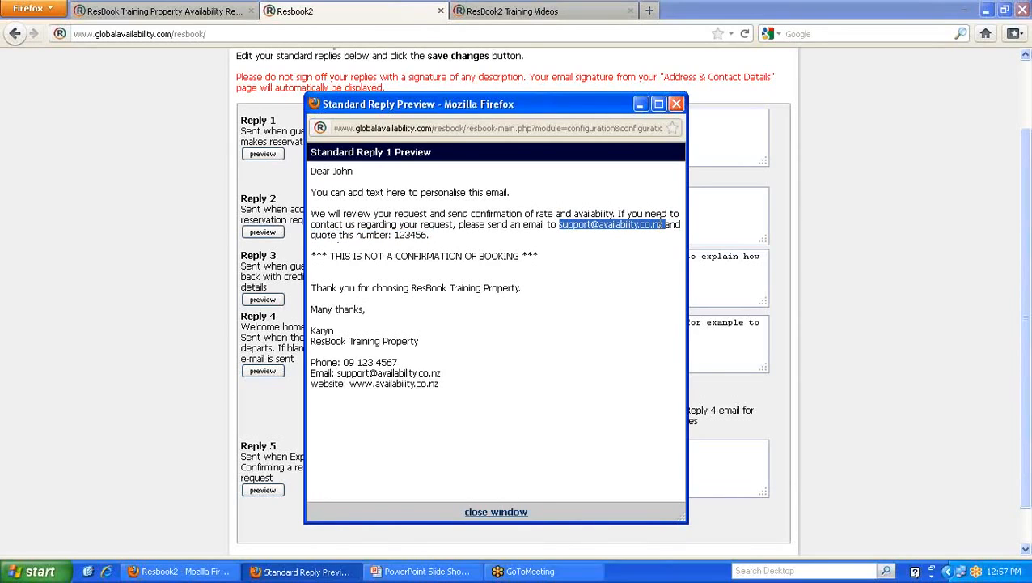
click(660, 228)
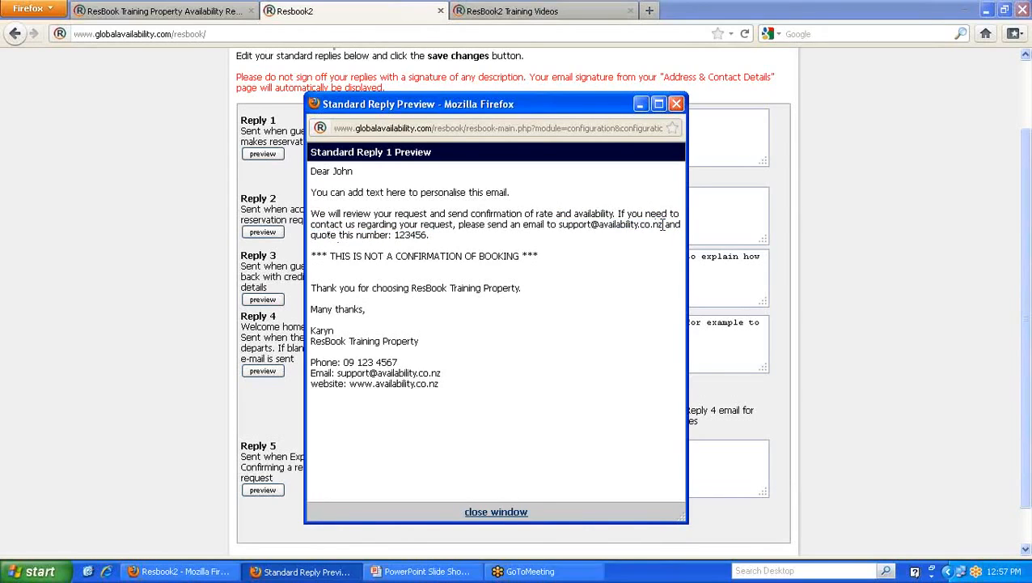
drag(427, 234, 394, 234)
drag(539, 255, 544, 296)
click(540, 307)
click(512, 514)
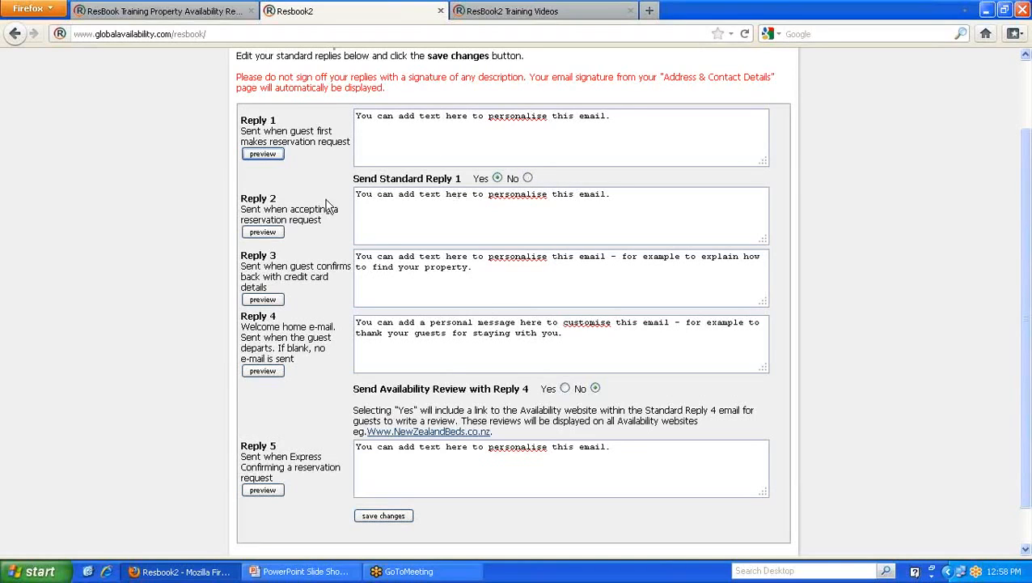
drag(324, 220, 242, 209)
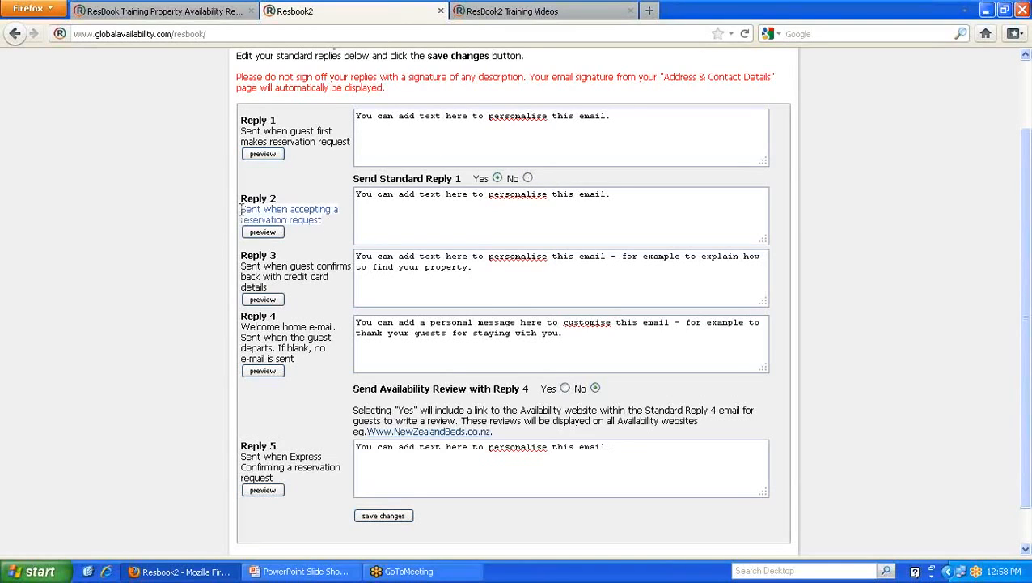
click(288, 194)
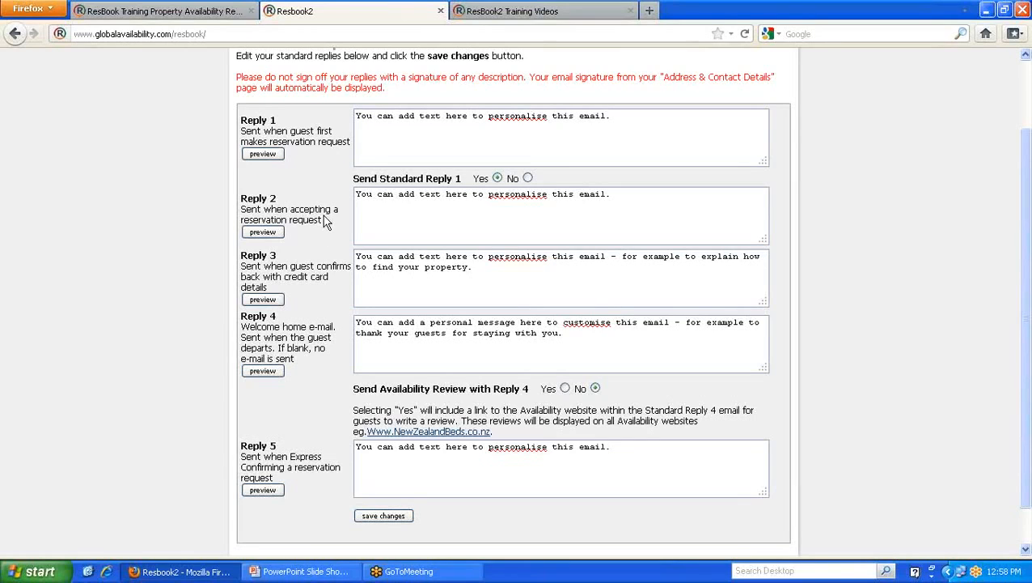
click(262, 233)
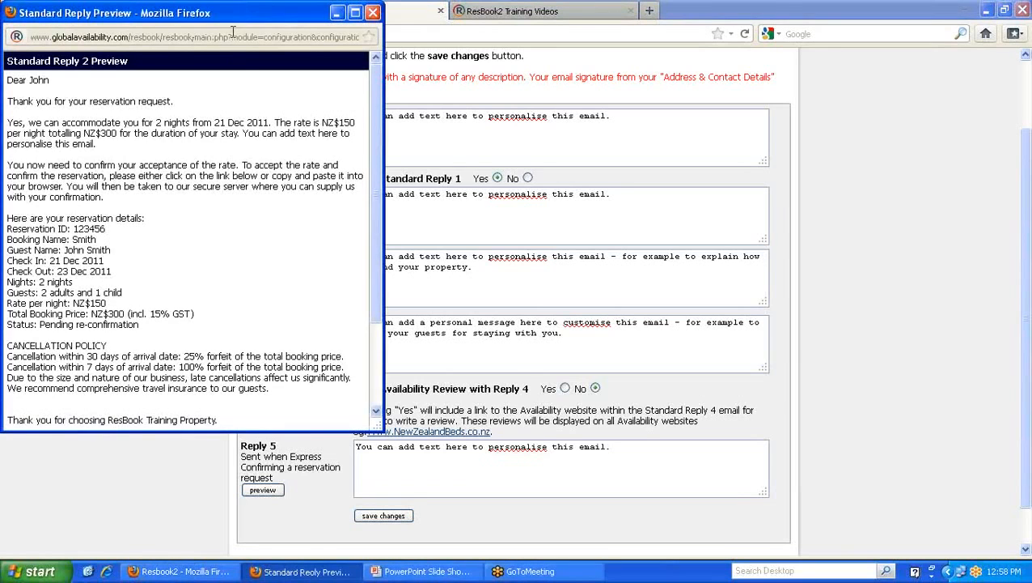
drag(235, 17, 466, 79)
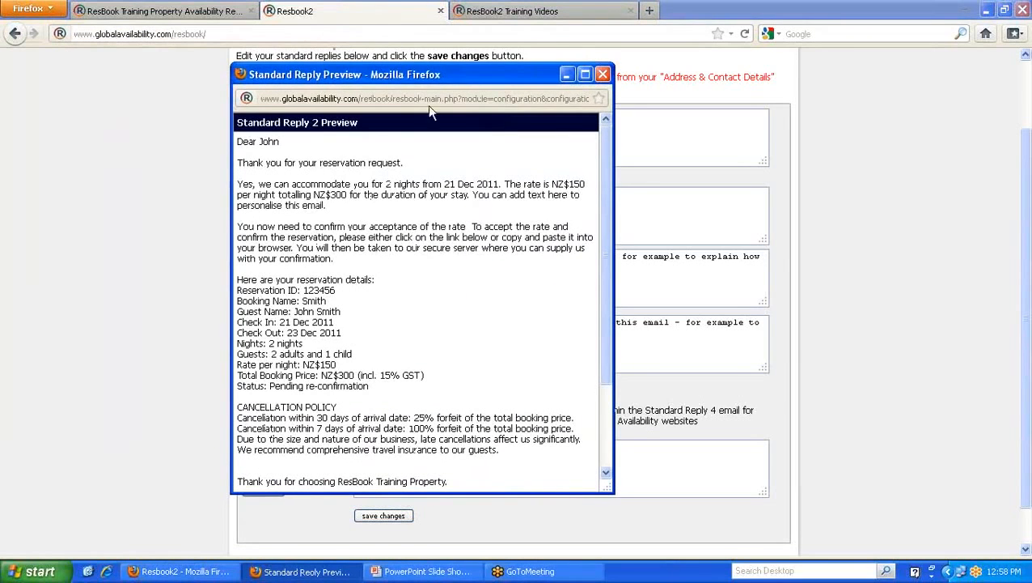
double_click(265, 142)
click(388, 182)
drag(444, 183, 499, 185)
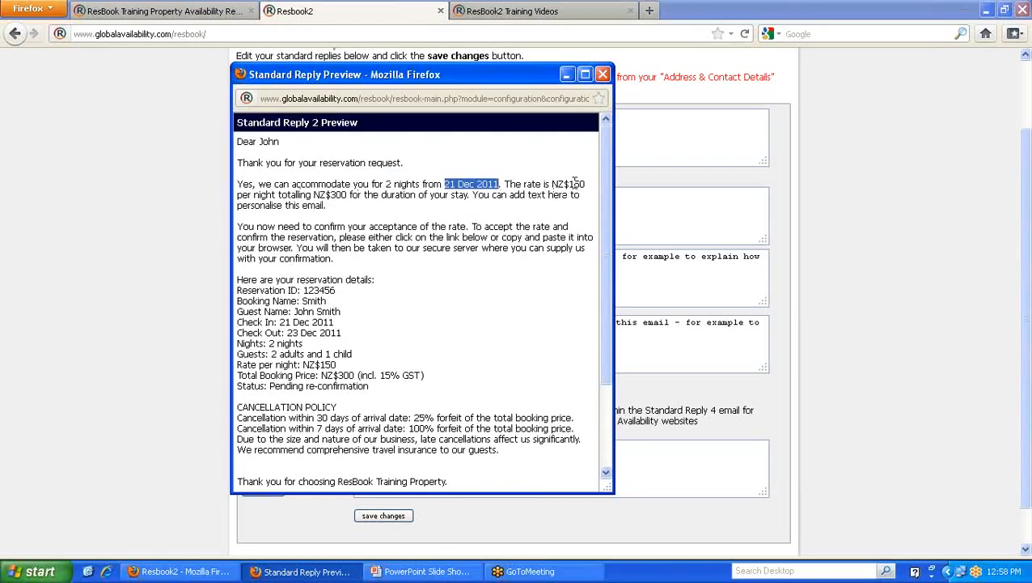
drag(570, 183, 581, 184)
click(331, 194)
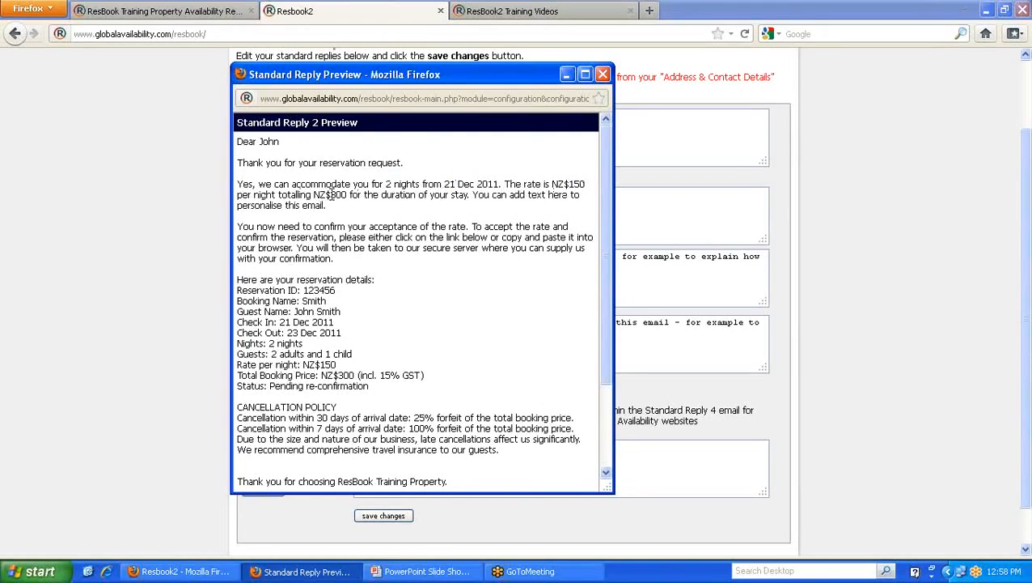
drag(331, 194, 352, 200)
drag(474, 195, 581, 207)
click(581, 212)
drag(488, 74, 541, 93)
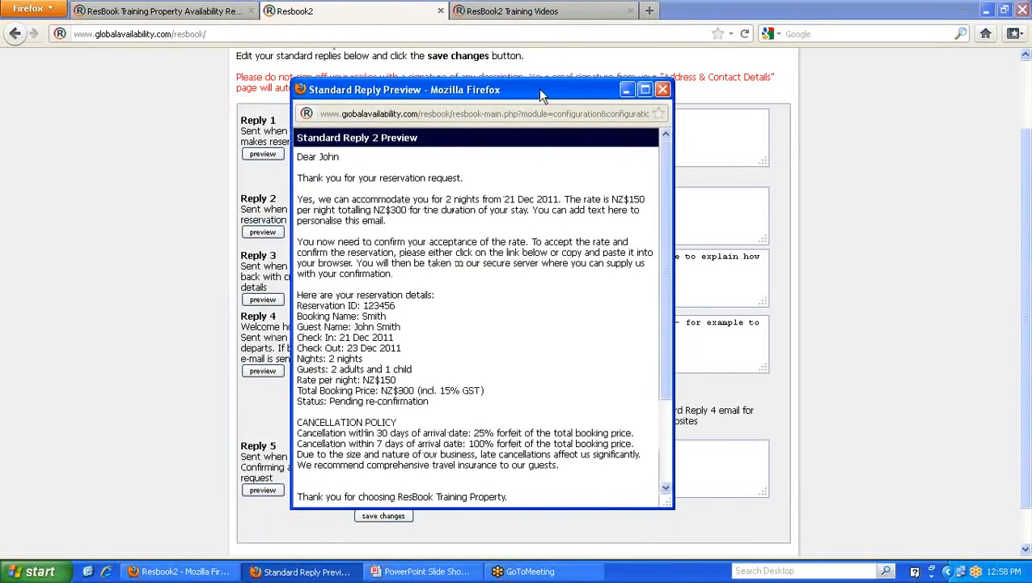
drag(297, 241, 411, 283)
click(411, 283)
scroll(477, 282, down, 2)
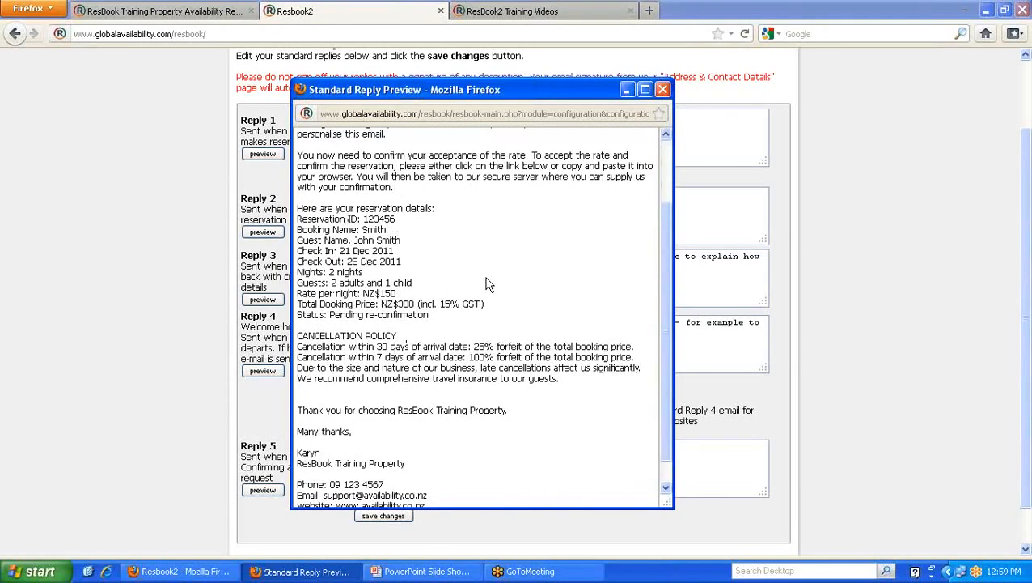
scroll(486, 283, up, 2)
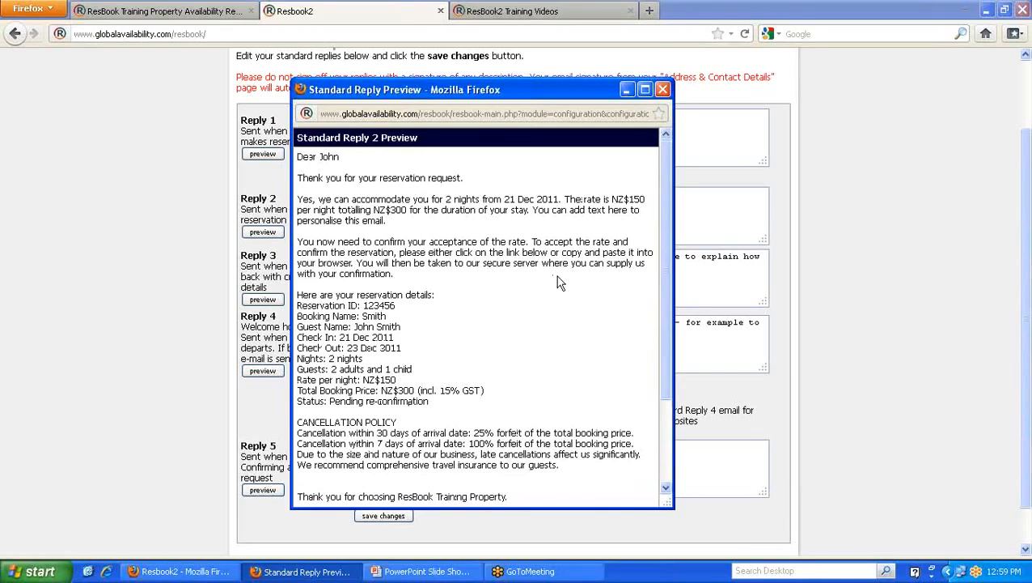
click(662, 89)
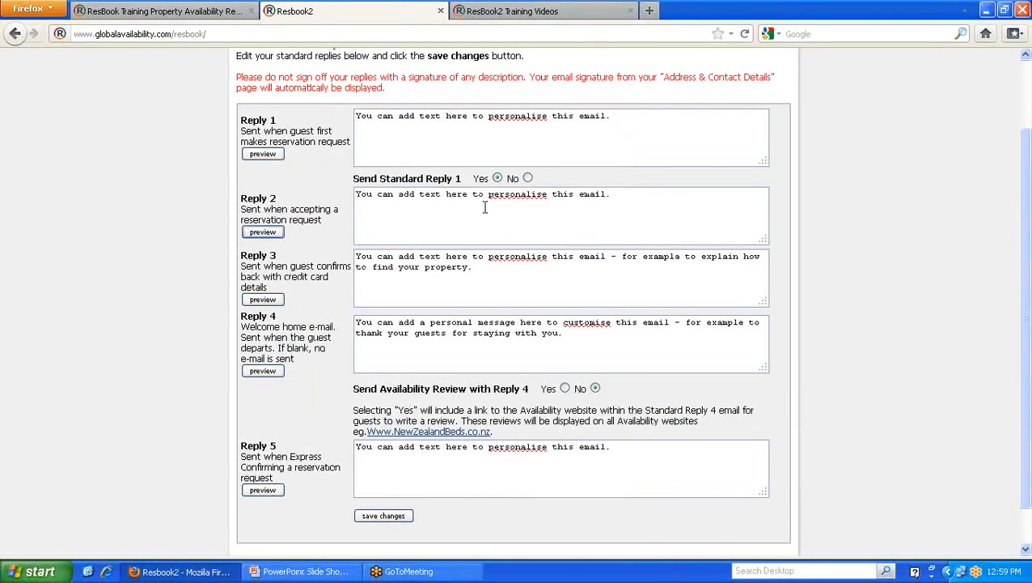
drag(277, 255, 243, 254)
click(291, 252)
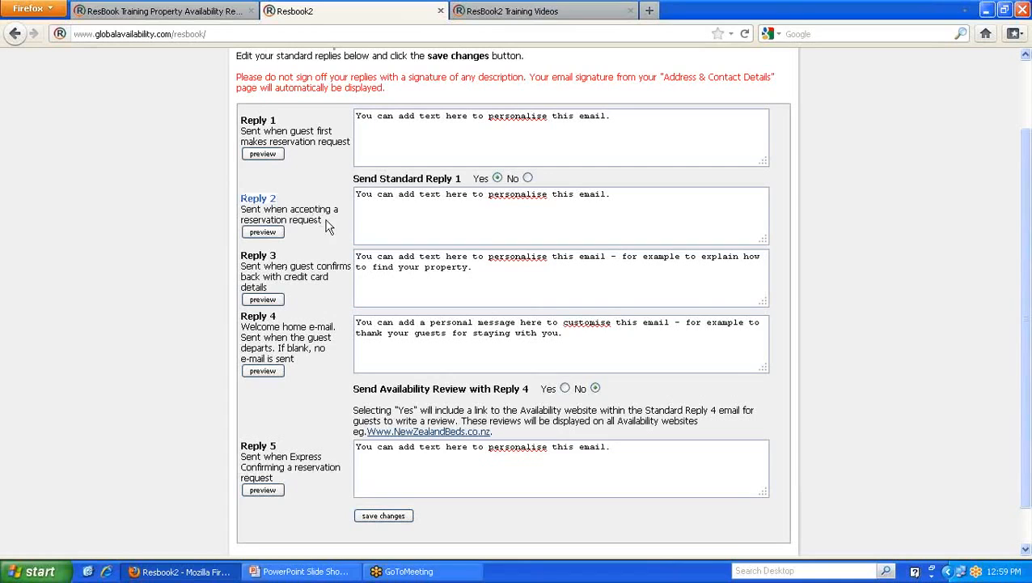
- Preview the Reply 3 email and highlight its personalised paragraph
click(275, 299)
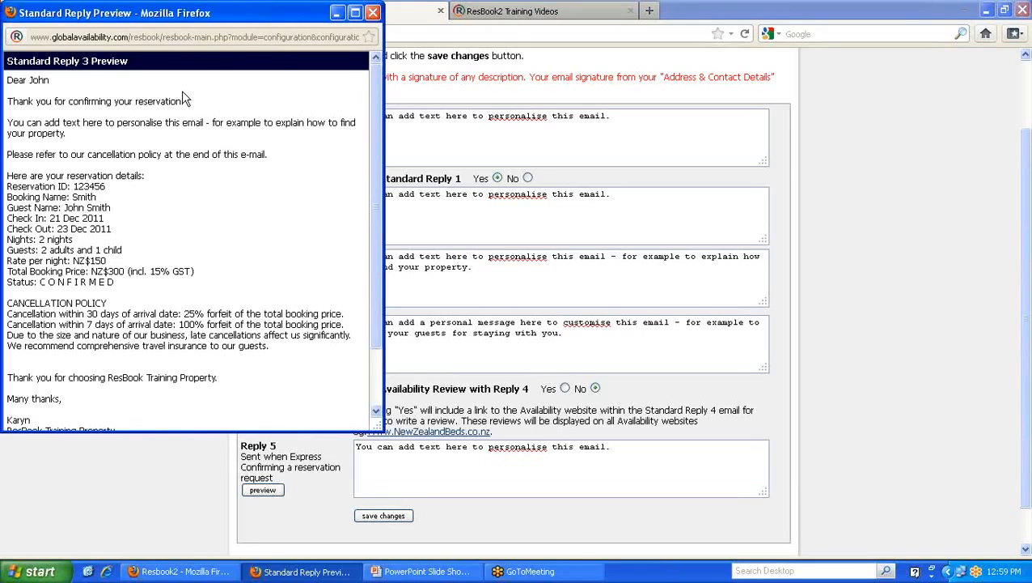
triple_click(66, 129)
click(134, 140)
drag(84, 147, 187, 162)
scroll(185, 168, down, 2)
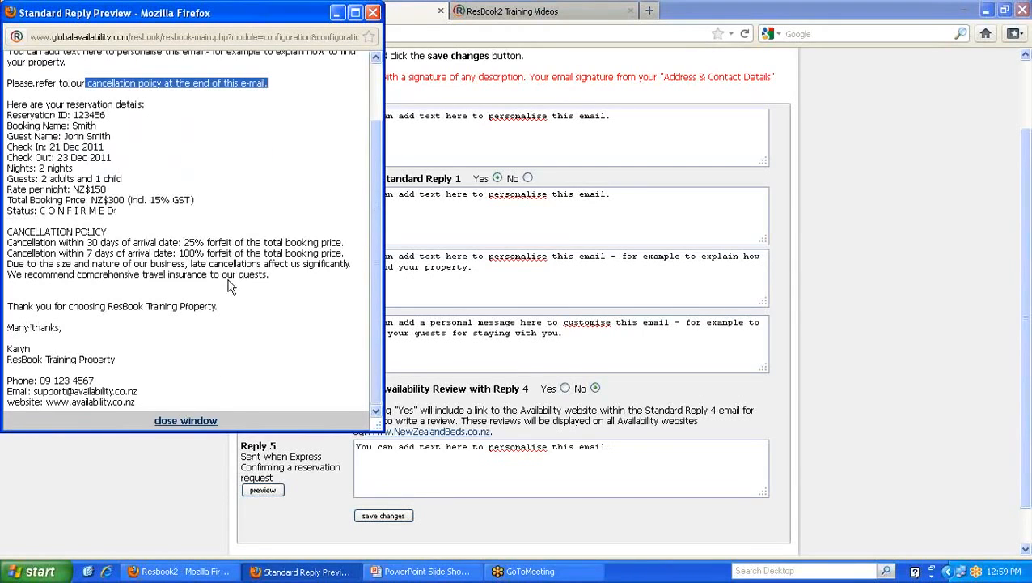
scroll(231, 285, up, 2)
click(373, 13)
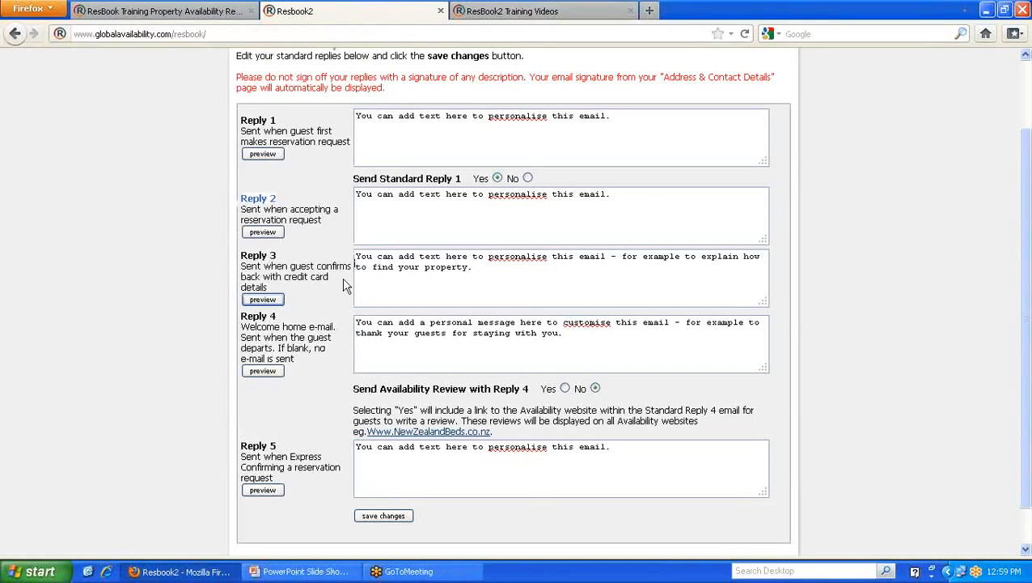
- Select the Reply 4 message and its 'If blank, no e-mail is sent' note
click(476, 270)
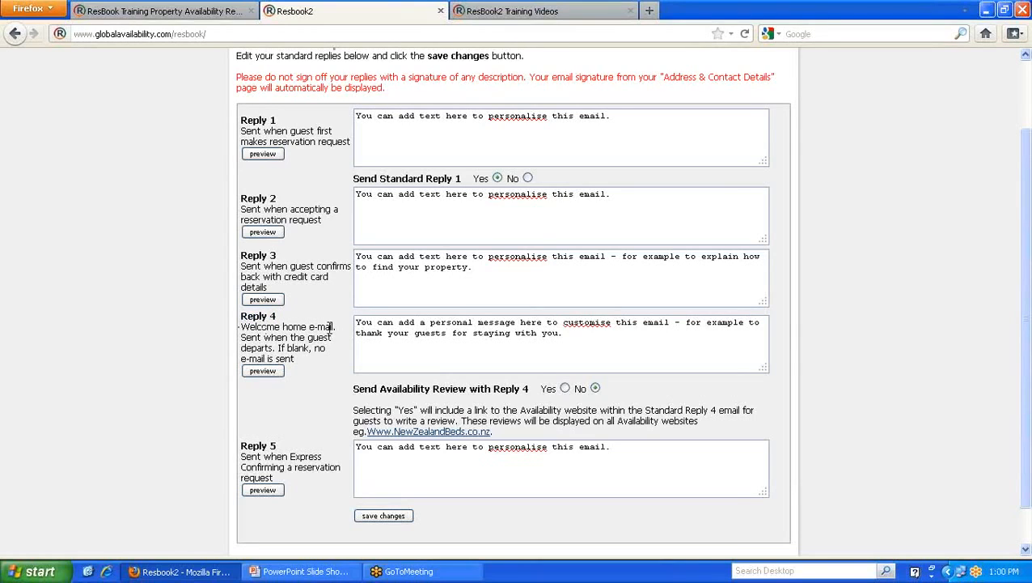
drag(583, 351, 346, 317)
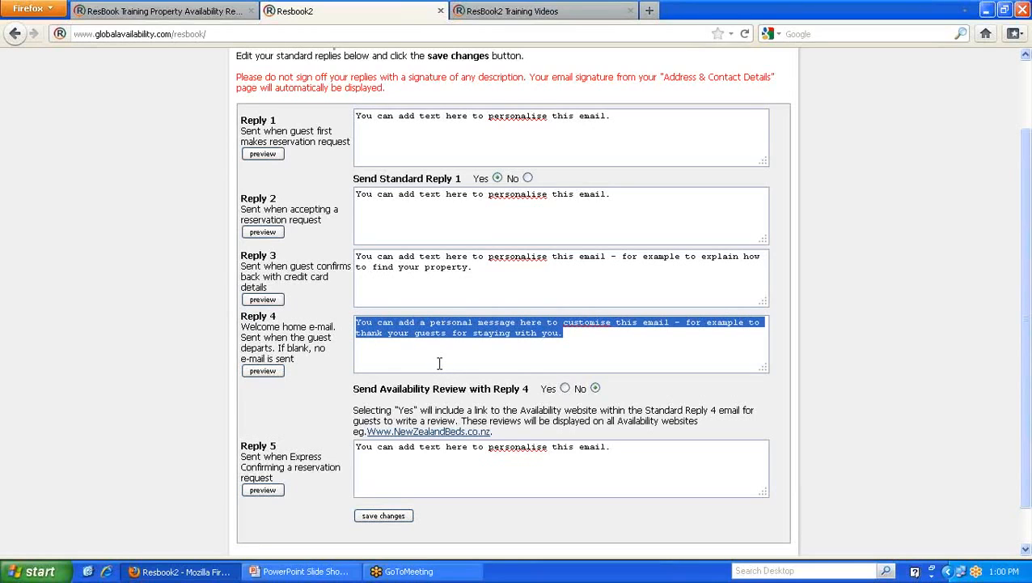
drag(279, 347, 332, 356)
drag(420, 355, 415, 354)
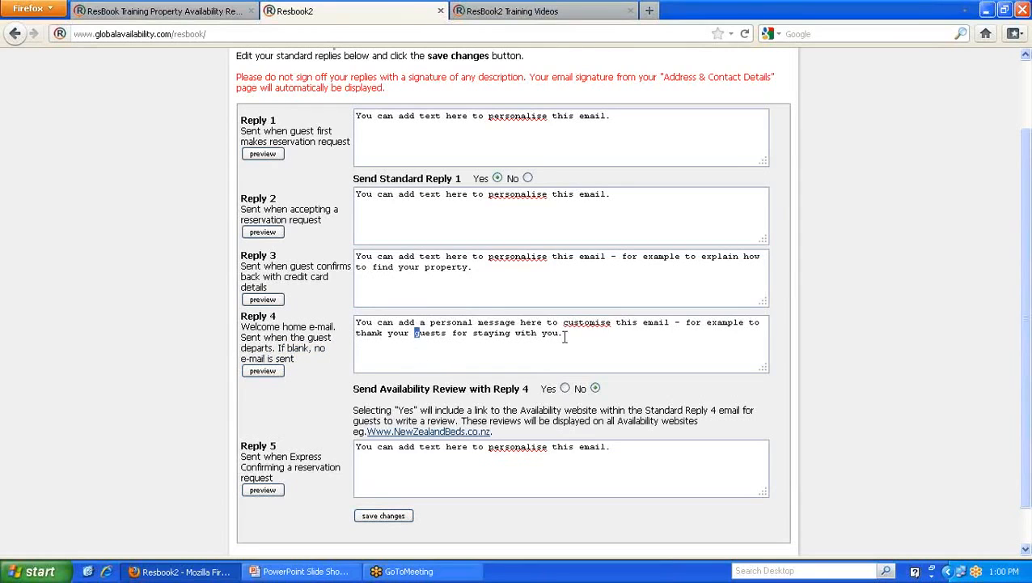
drag(564, 336, 354, 320)
click(396, 349)
- Preview the Reply 4 welcome home email, highlighting its personal message
click(275, 372)
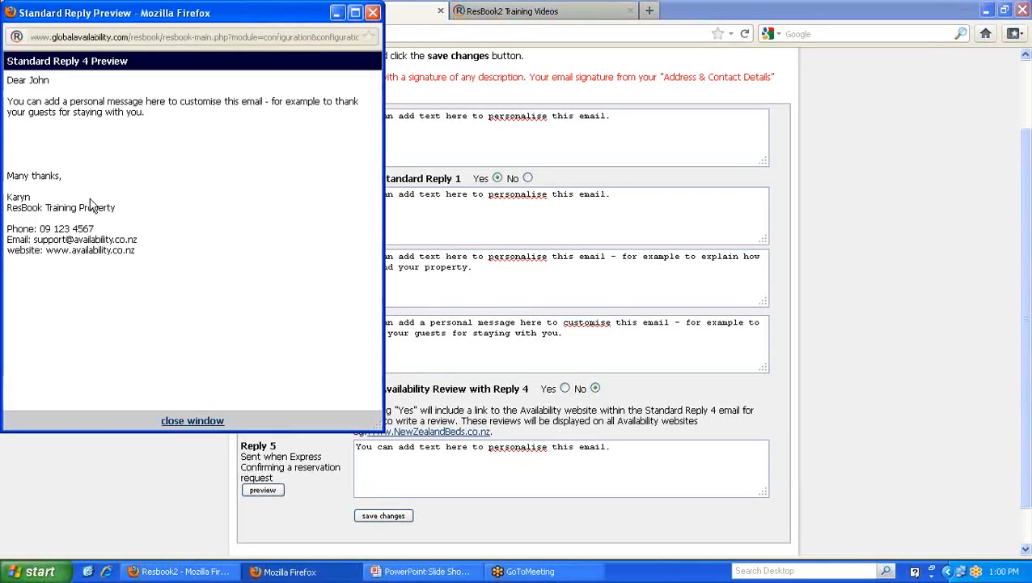
drag(51, 81, 177, 116)
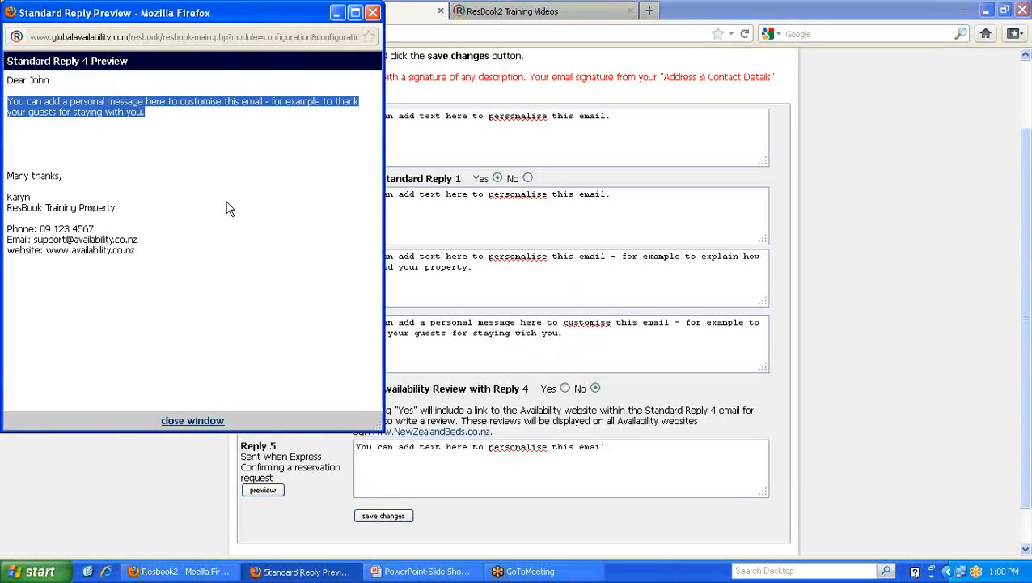
click(92, 152)
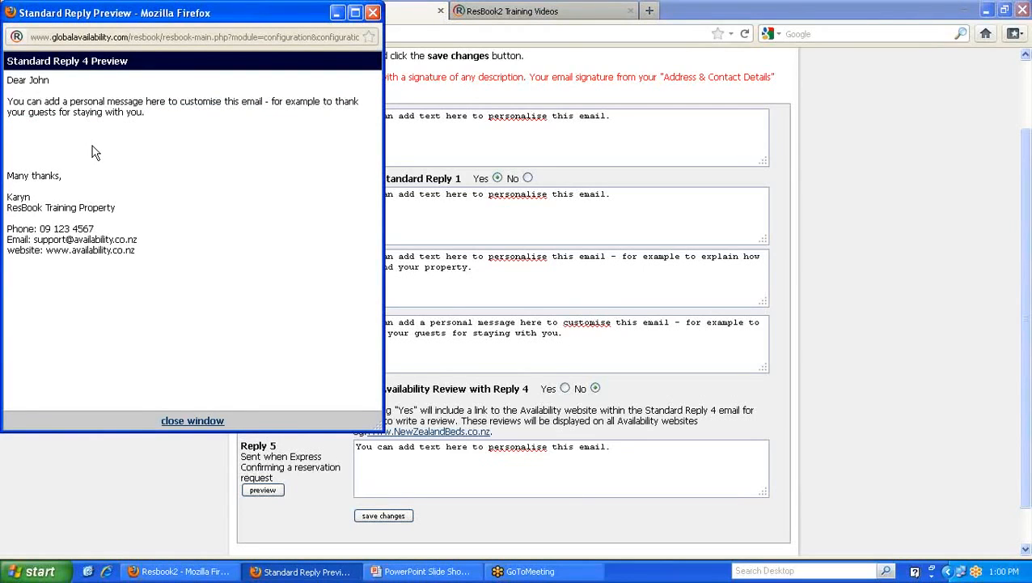
click(373, 12)
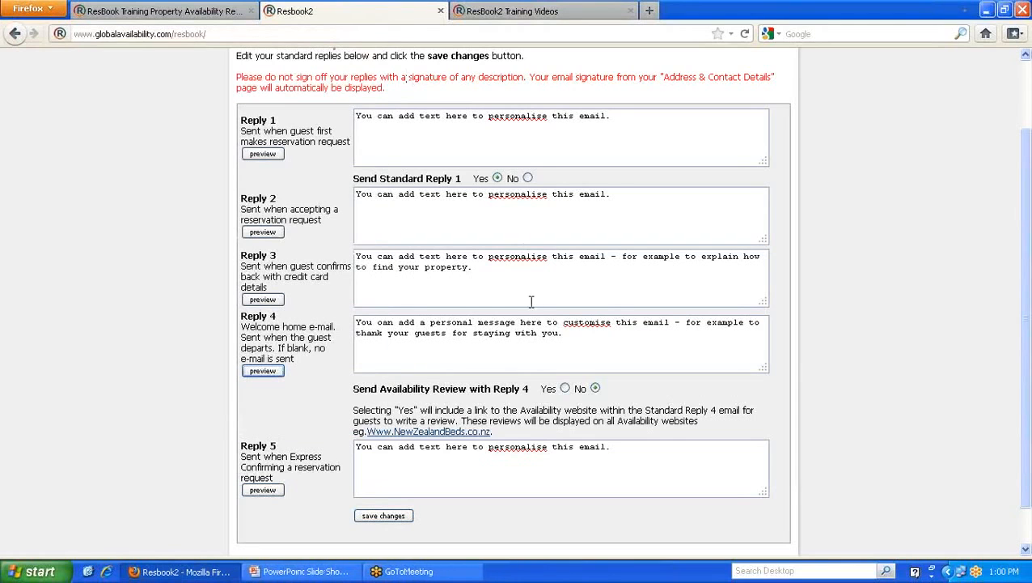
- Highlight 'Express Confirming' in Reply 5's description and reselect Reply 3's text
click(515, 333)
scroll(420, 322, down, 1)
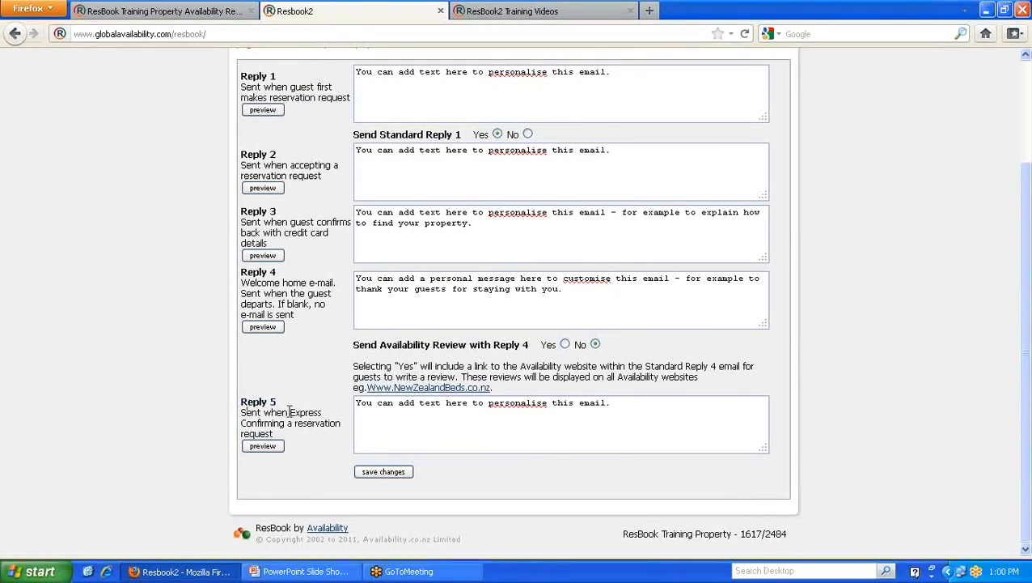
mouse_move(289, 412)
mouse_down()
mouse_move(324, 421)
mouse_move(285, 424)
mouse_up()
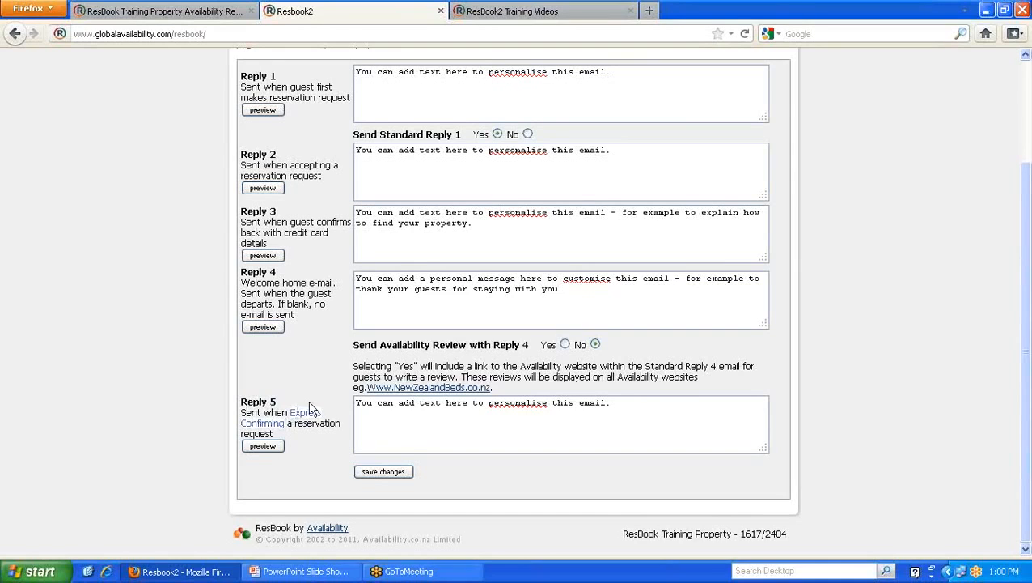
click(311, 407)
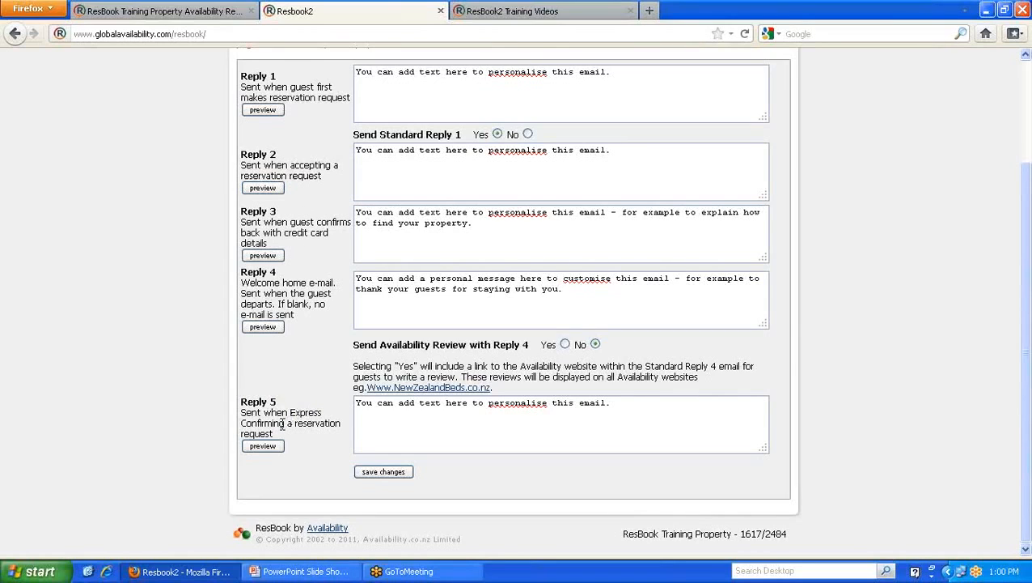
drag(283, 425, 242, 426)
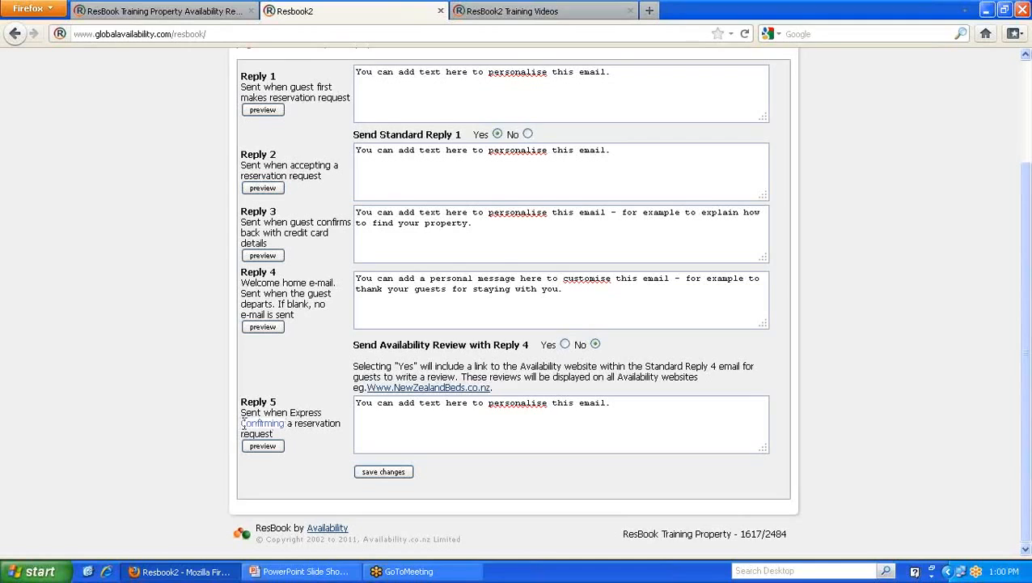
click(295, 412)
drag(477, 223, 356, 212)
click(383, 234)
- Preview the Reply 5 express confirmation email, then reselect Reply 4's text
click(263, 446)
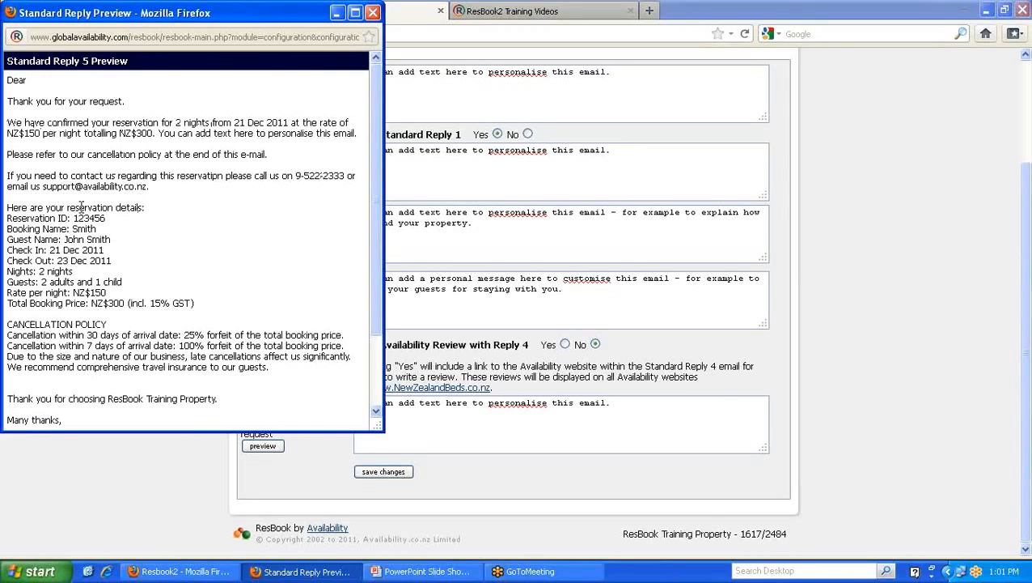
scroll(81, 207, down, 5)
click(373, 14)
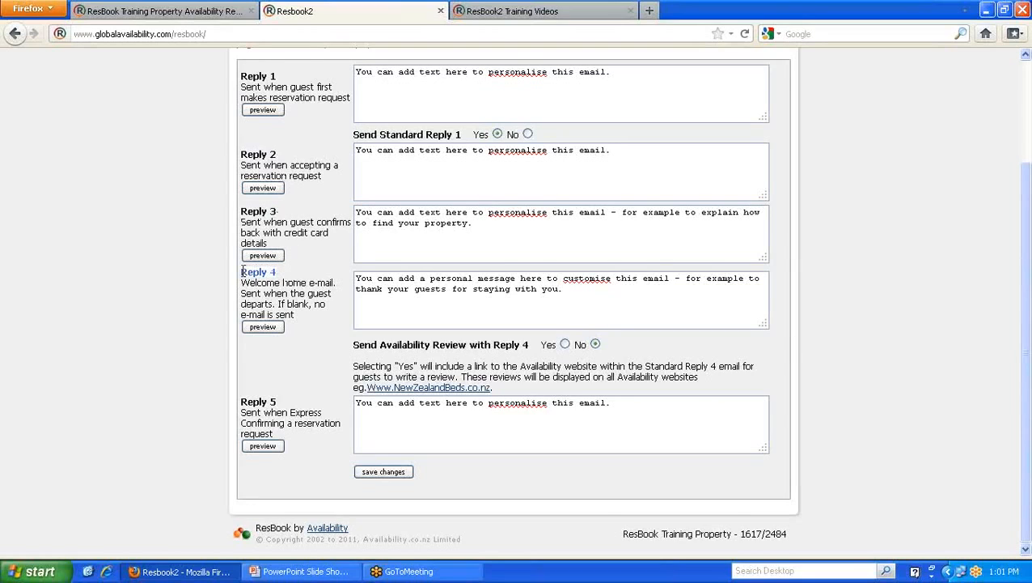
drag(564, 288, 356, 275)
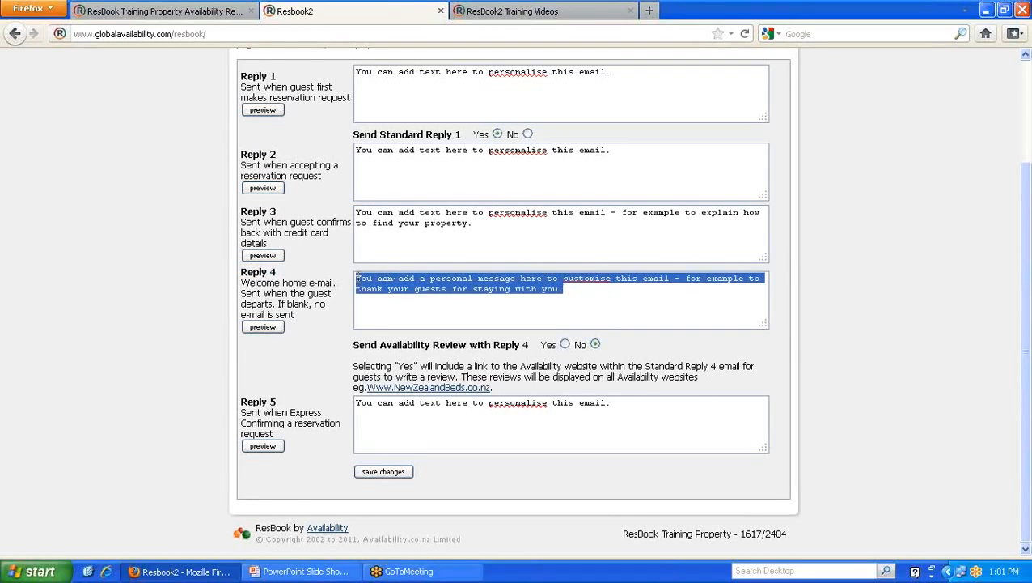
click(339, 282)
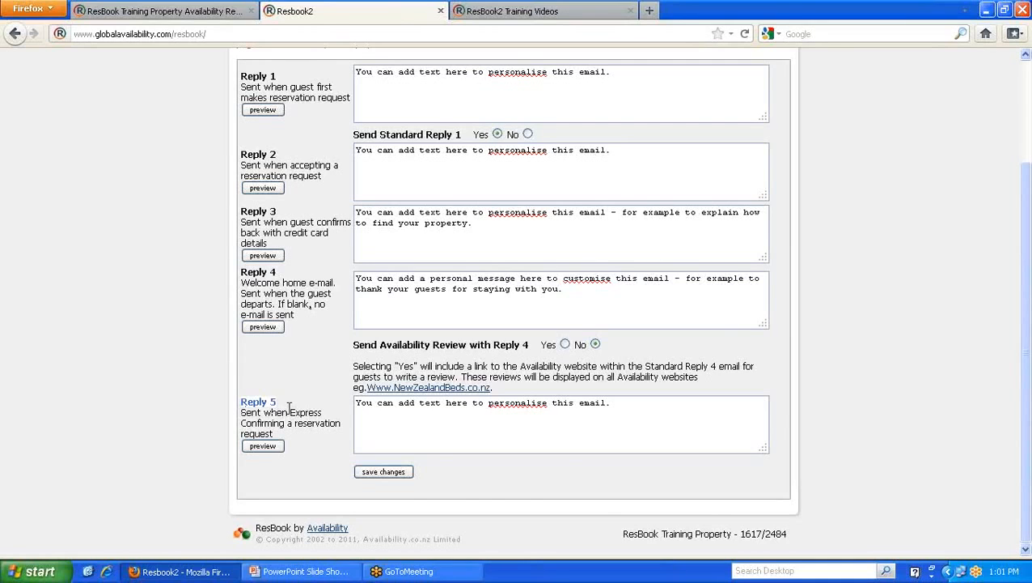
- Select the Reply 1 message and highlight its Address & Contact Details reference
scroll(289, 409, up, 3)
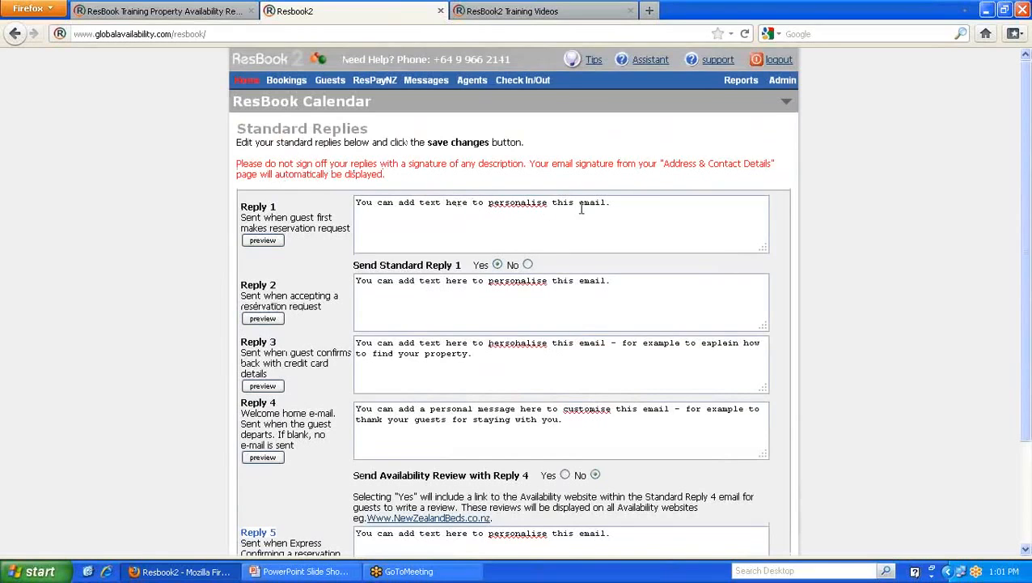
drag(617, 203, 356, 202)
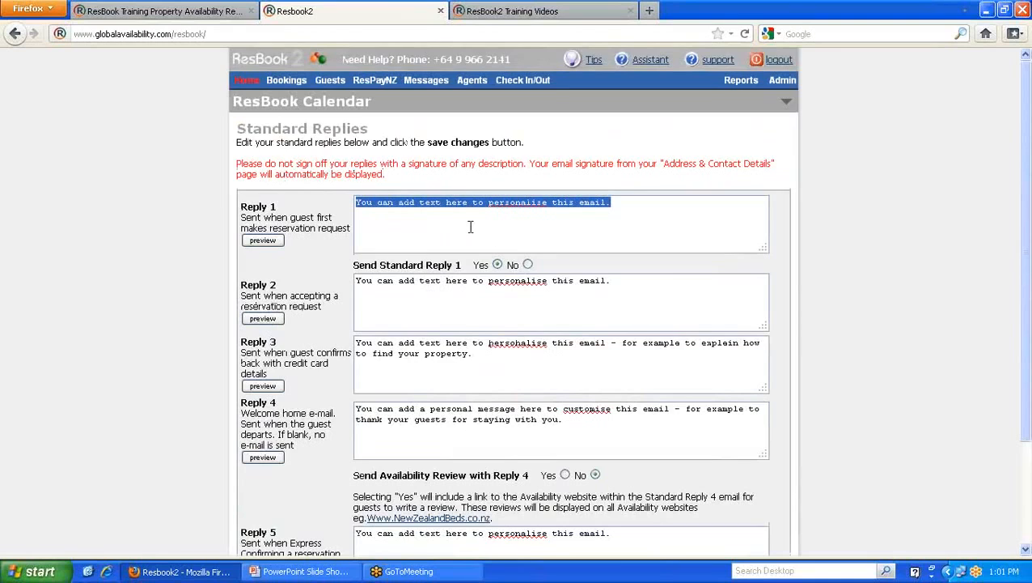
scroll(468, 226, down, 3)
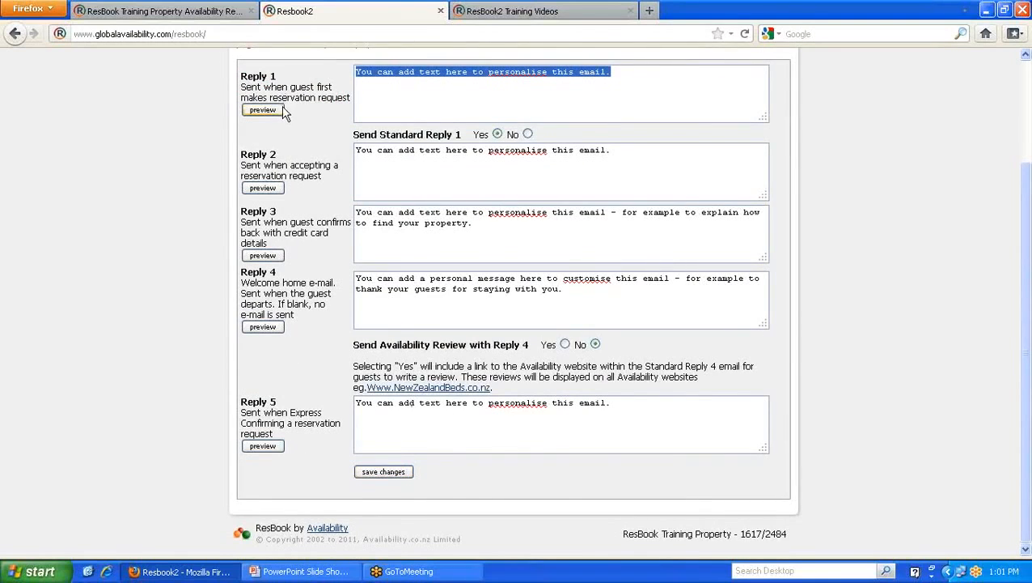
scroll(600, 105, up, 2)
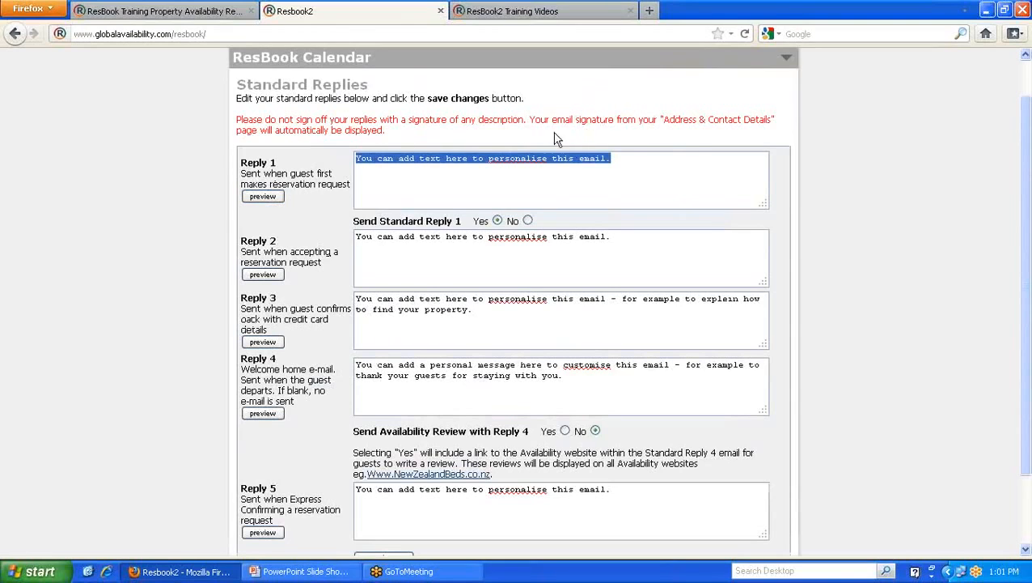
click(664, 119)
drag(664, 119, 771, 120)
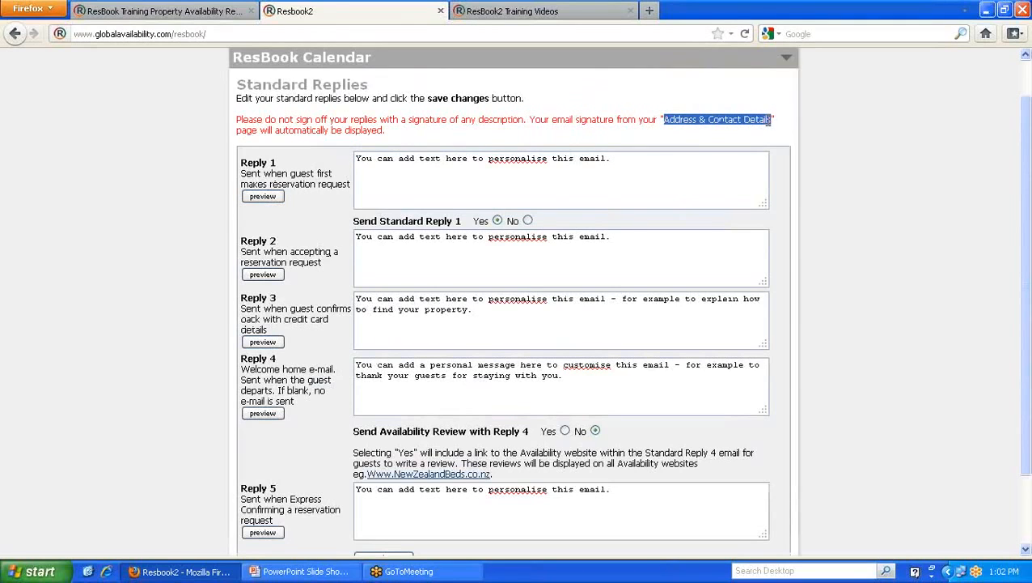
scroll(687, 187, up, 1)
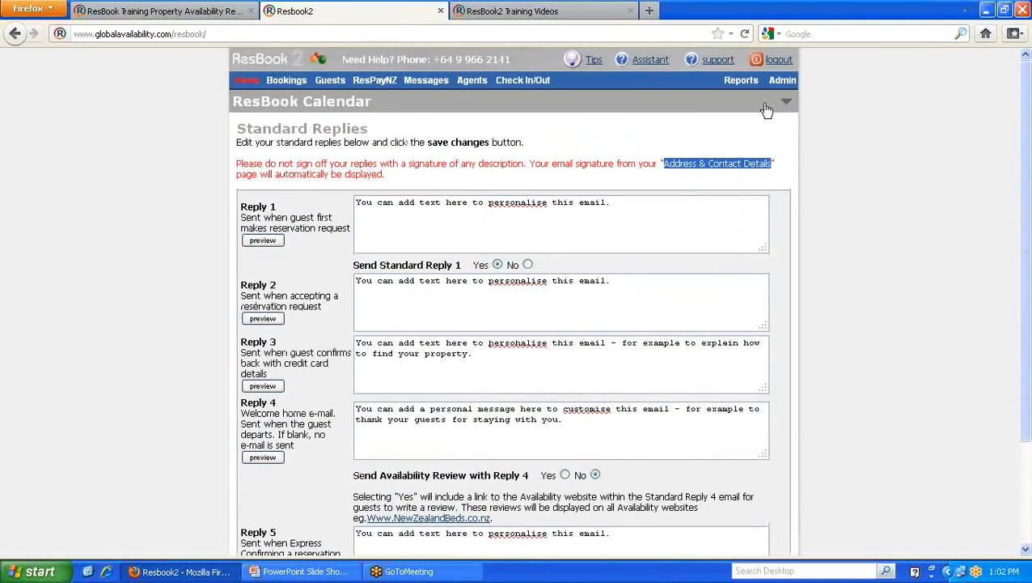
- Open Admin > System Settings > Booking Forms to list the manual booking form fields
mouse_move(783, 81)
mouse_move(797, 124)
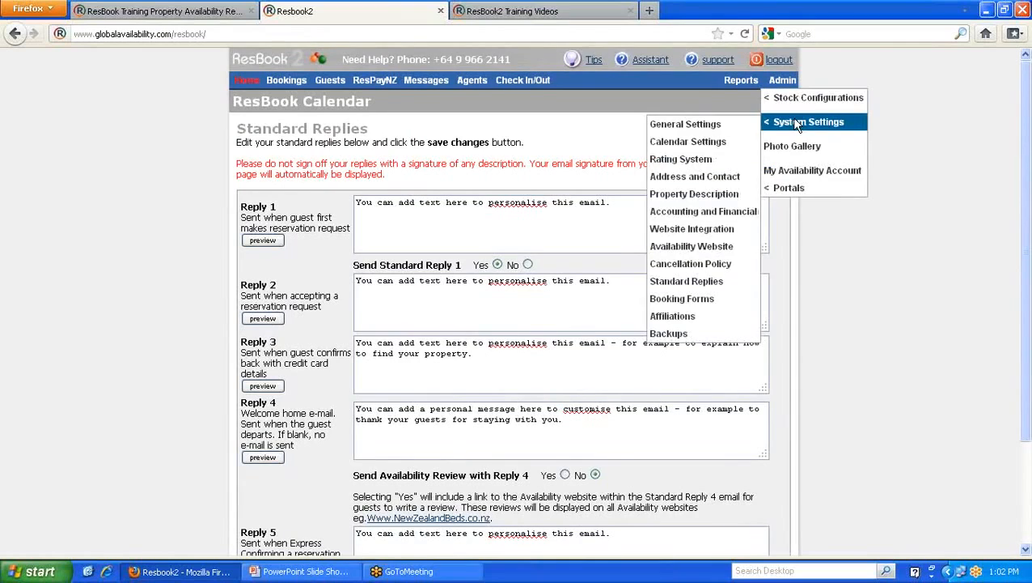
click(684, 301)
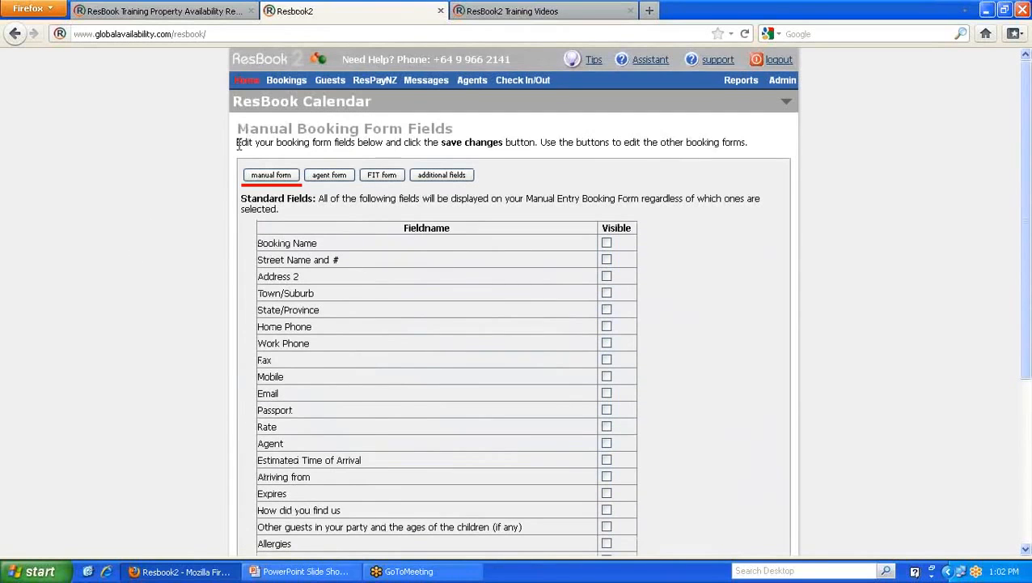
mouse_move(286, 80)
scroll(159, 227, down, 2)
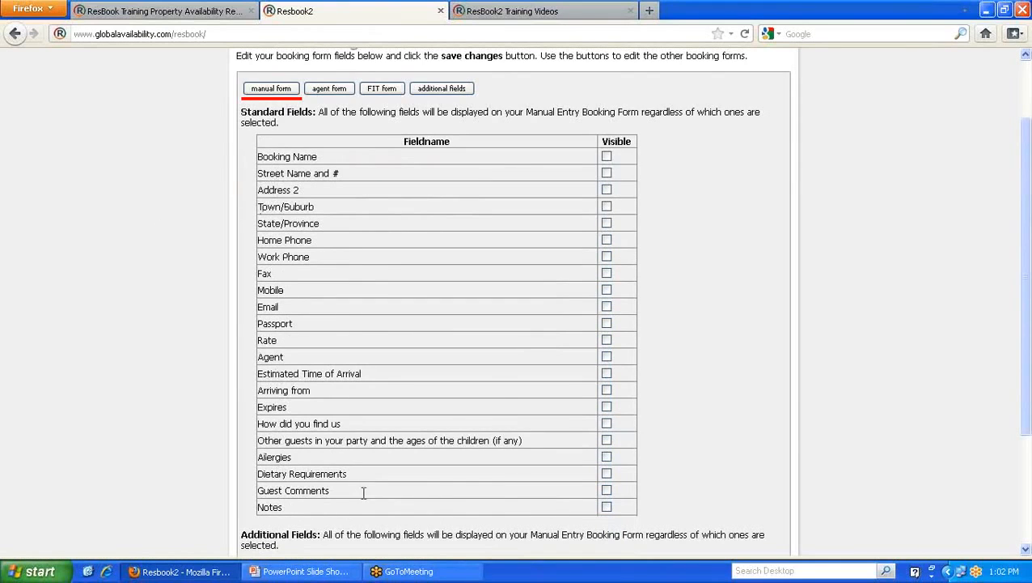
scroll(364, 492, up, 2)
- Start a new manual booking and tick Guest Details as extended information
mouse_move(301, 84)
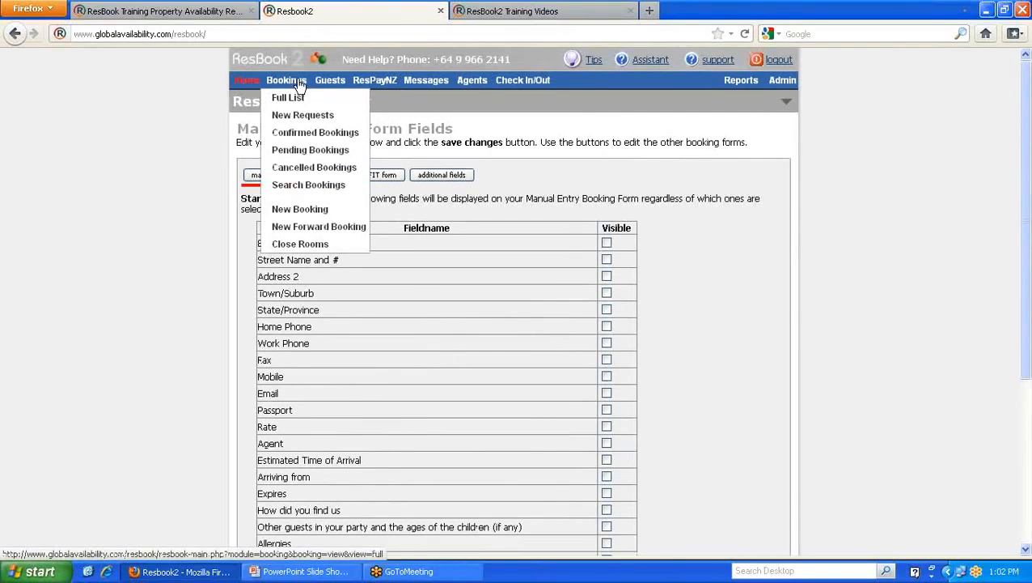
click(296, 210)
scroll(316, 222, down, 6)
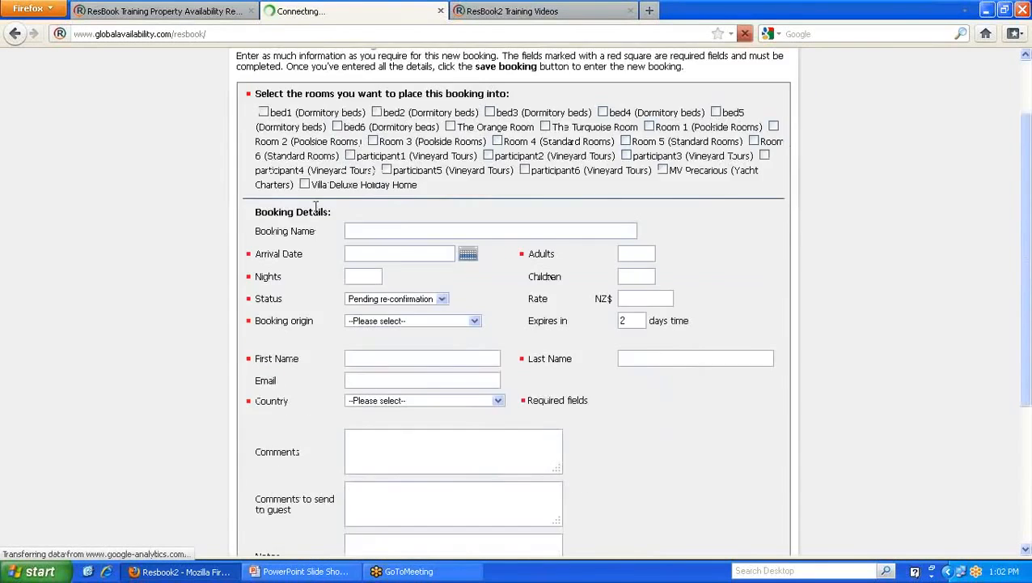
click(263, 411)
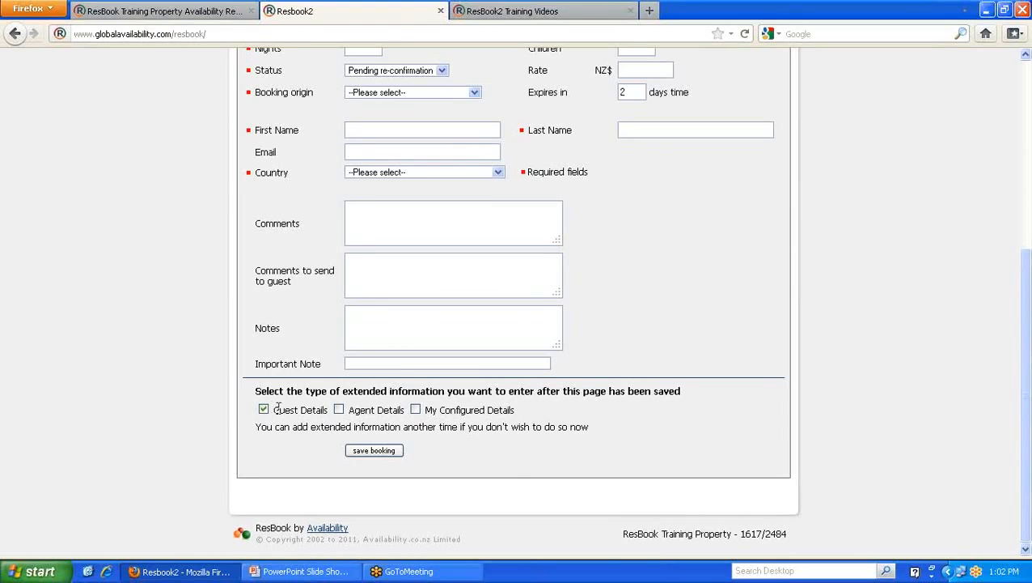
scroll(670, 344, up, 6)
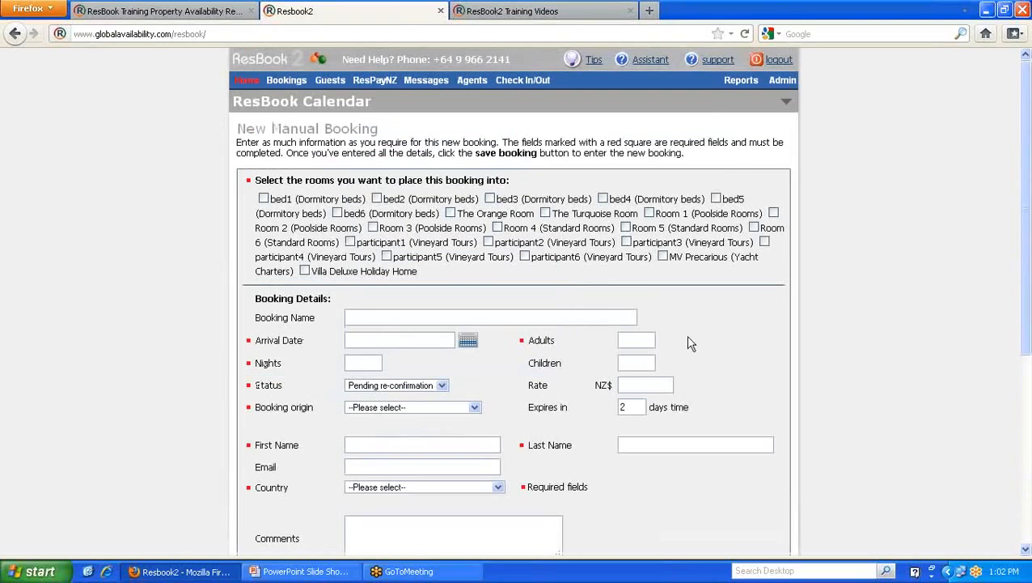
- Reopen Booking Forms, scan the manual fields, then switch to the FIT form fields
mouse_move(783, 80)
mouse_move(795, 127)
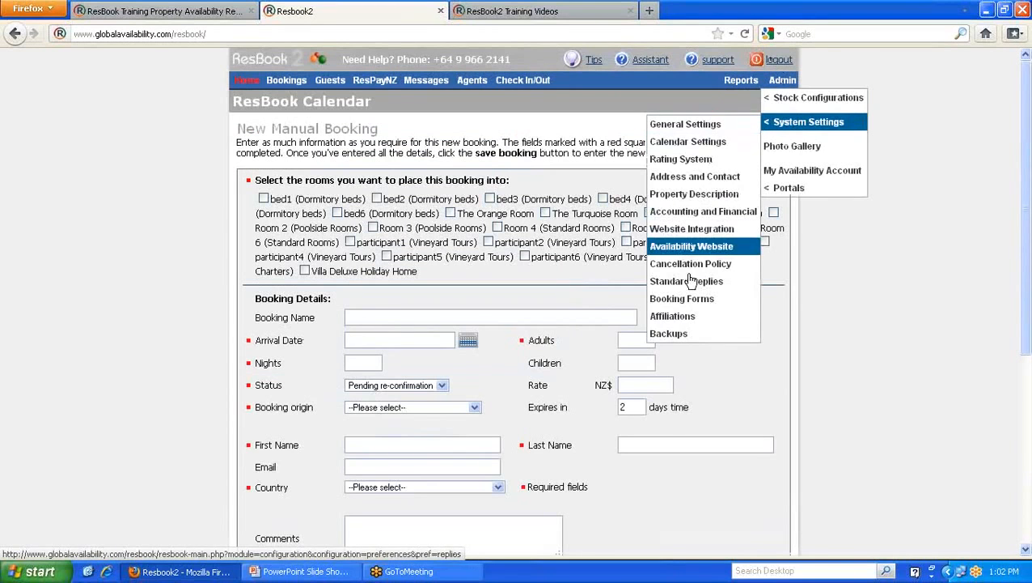
click(684, 299)
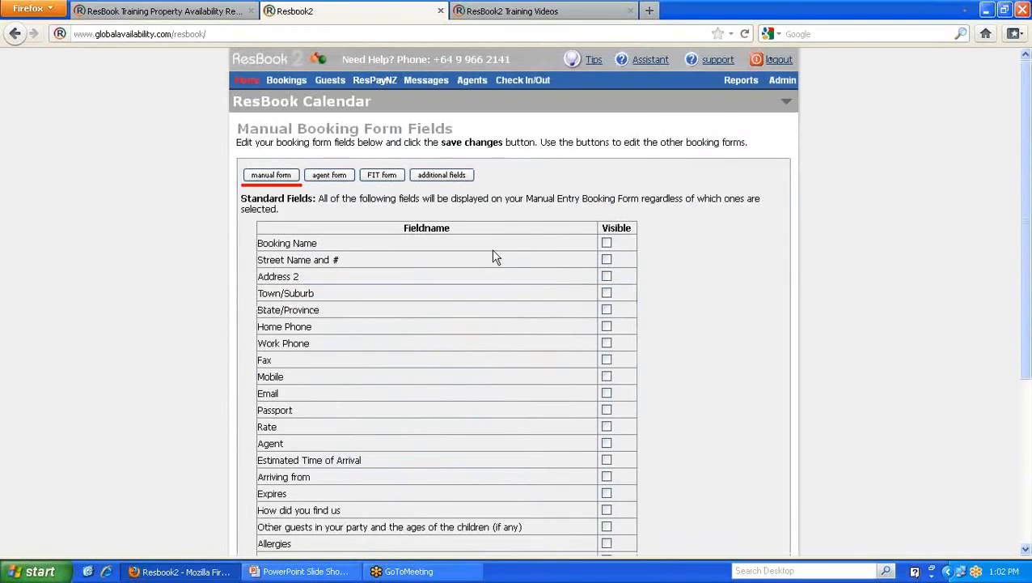
scroll(612, 308, down, 5)
scroll(666, 283, up, 5)
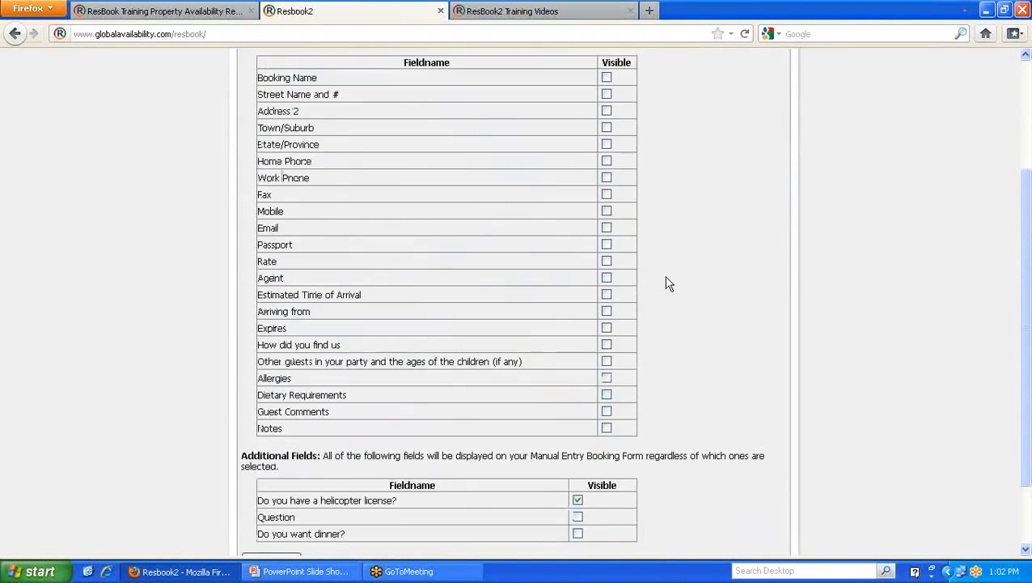
click(387, 180)
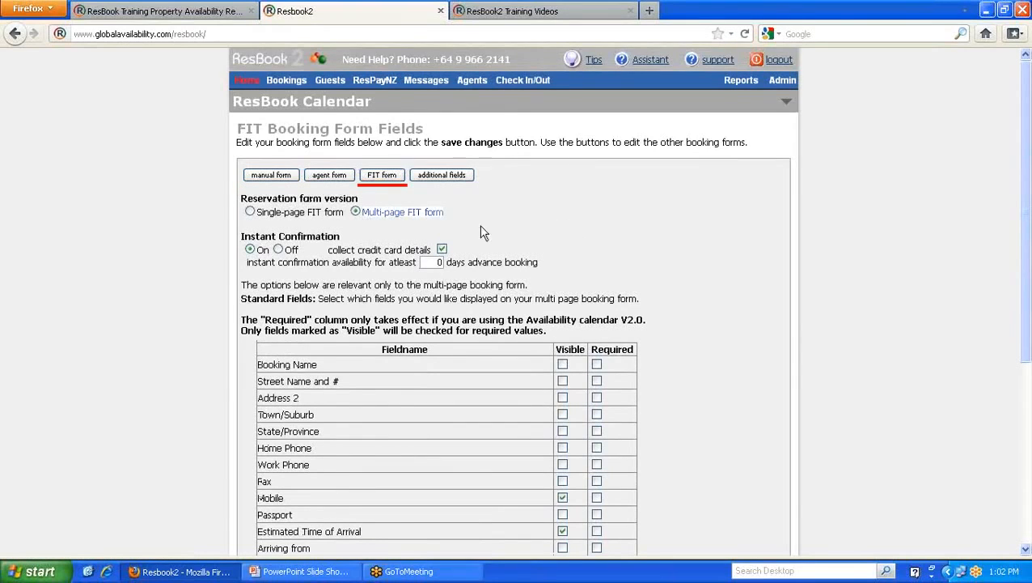
scroll(659, 231, down, 2)
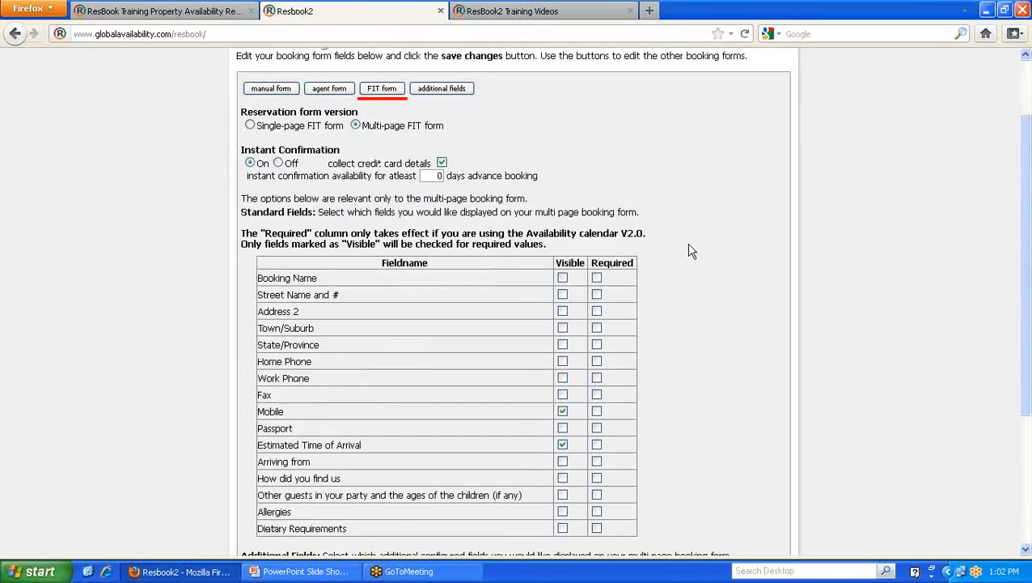
scroll(686, 249, down, 2)
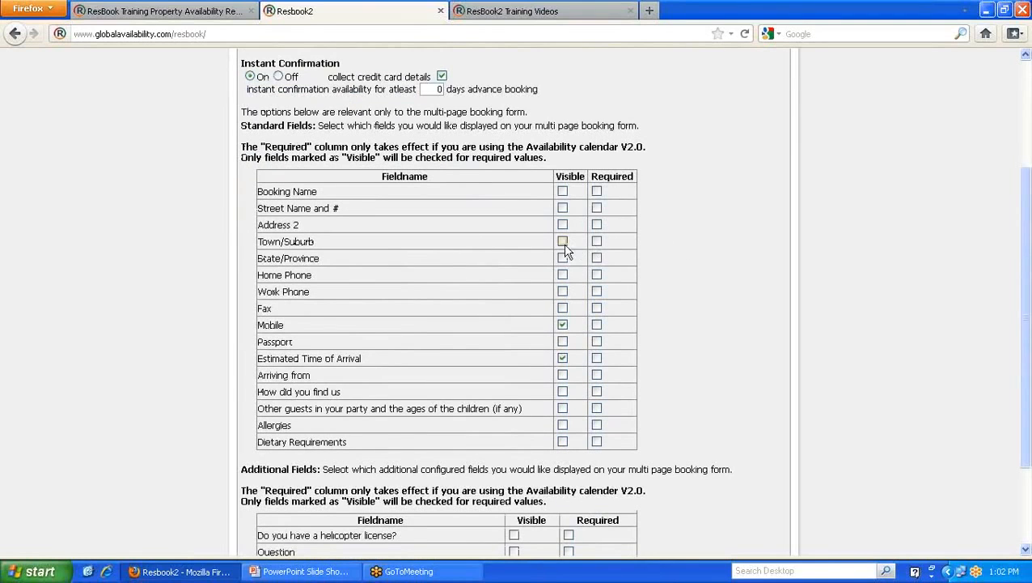
- In the public calendar, pick The Orange Room for Wed 21 Dec and Book Now
click(205, 17)
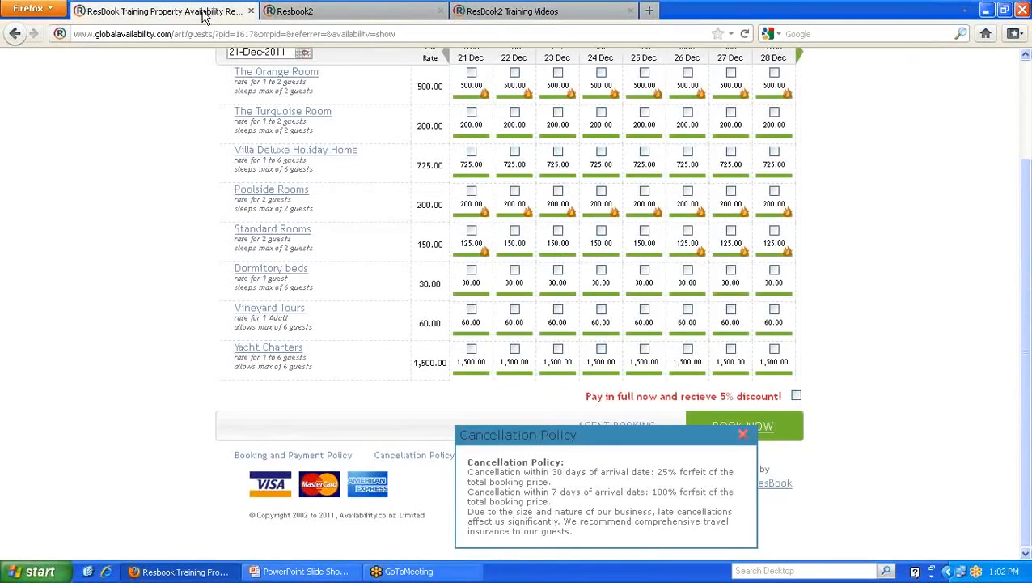
scroll(403, 283, up, 2)
click(471, 159)
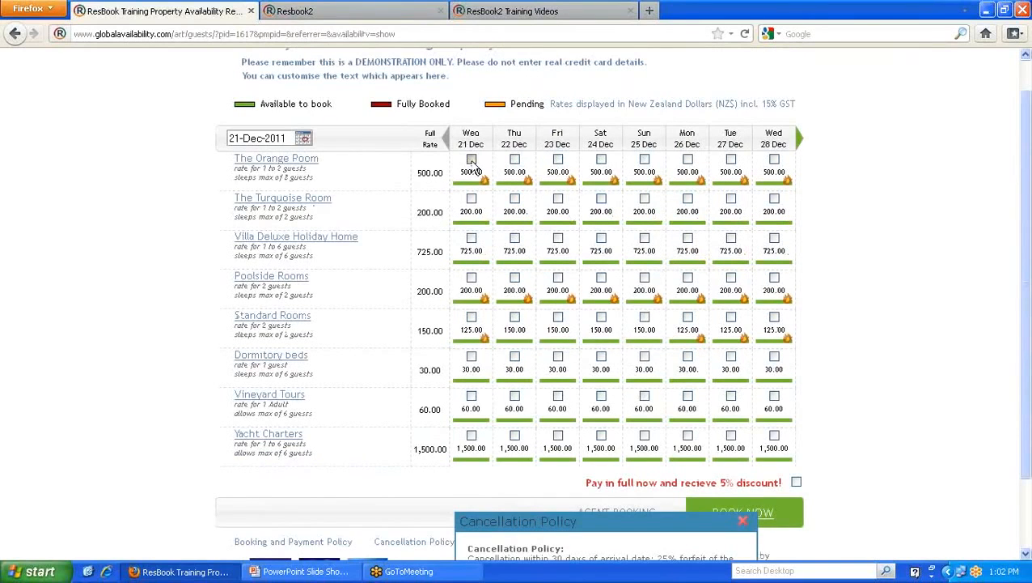
click(771, 514)
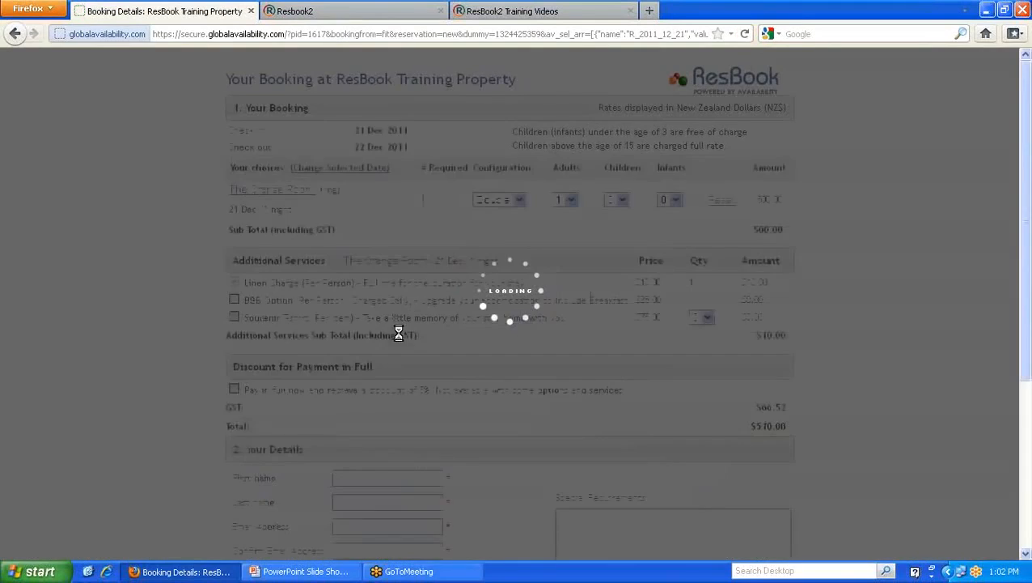
- Highlight the Additional Requirements heading on the guest form, then go back to ResBook 2
scroll(166, 299, down, 5)
drag(233, 368, 571, 369)
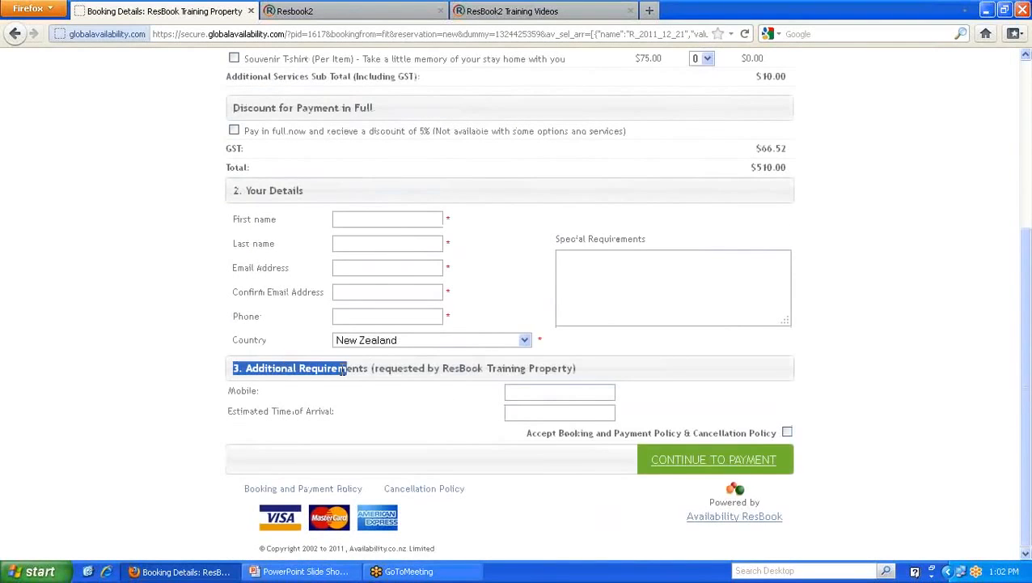
click(594, 379)
triple_click(578, 376)
scroll(574, 372, up, 2)
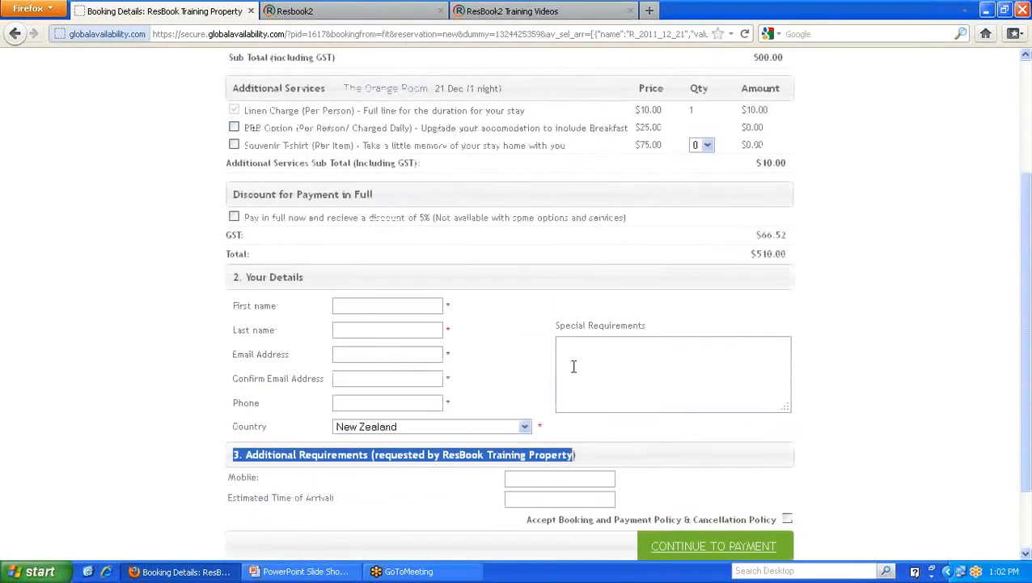
scroll(572, 367, down, 2)
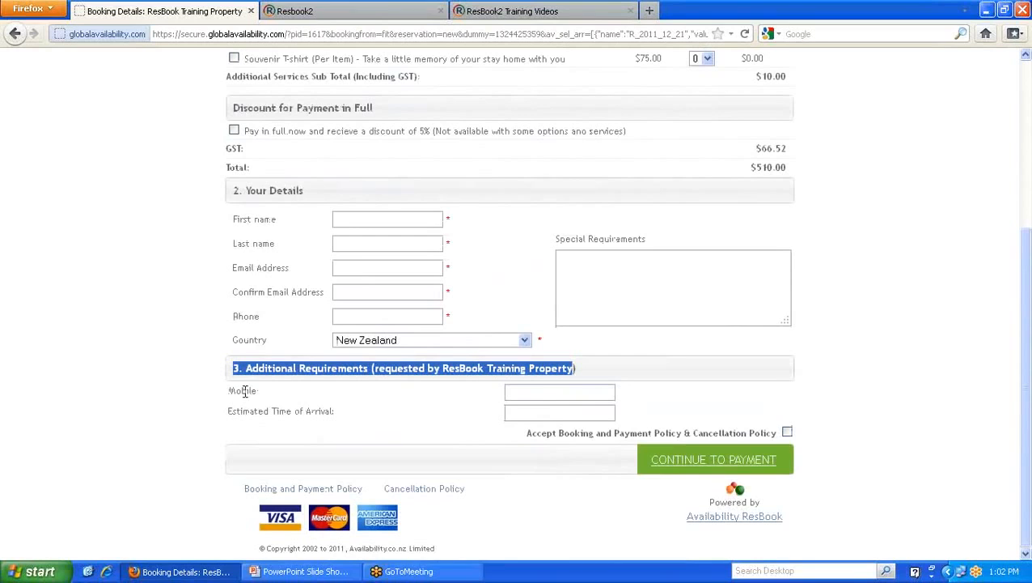
click(312, 11)
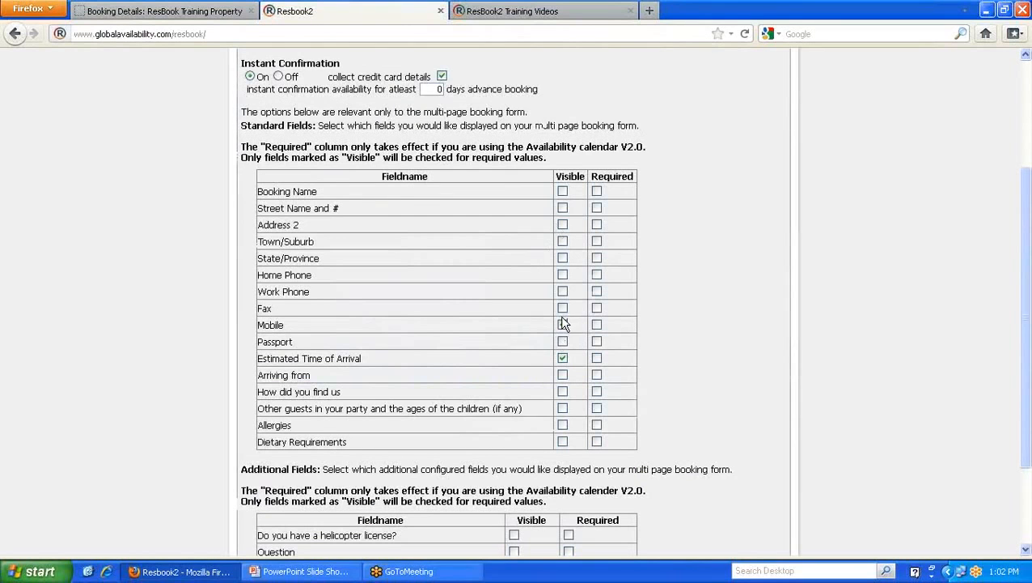
- Make Mobile visible on the FIT form and highlight the Additional Fields explanation
click(562, 324)
scroll(173, 305, down, 2)
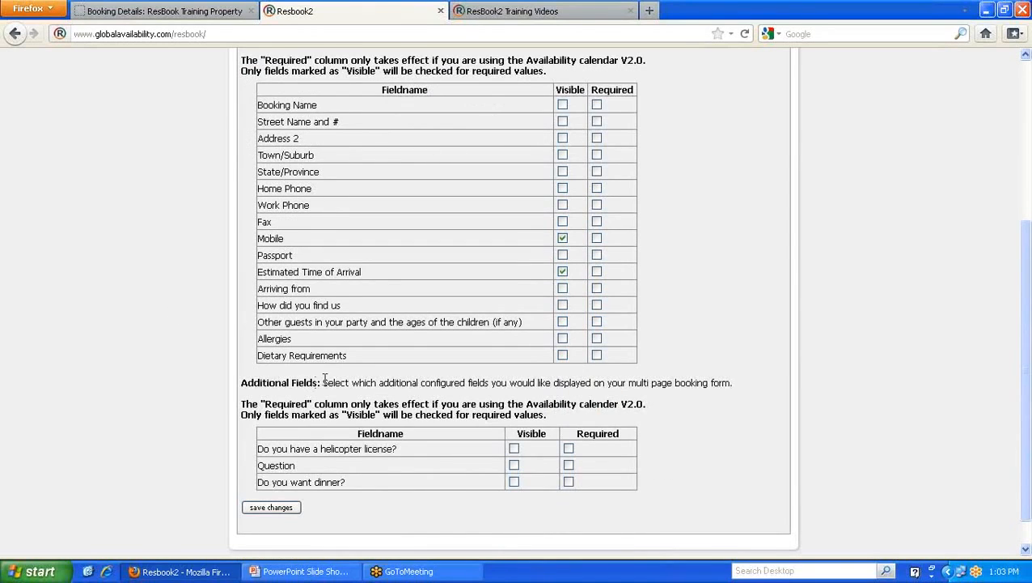
drag(320, 382, 241, 381)
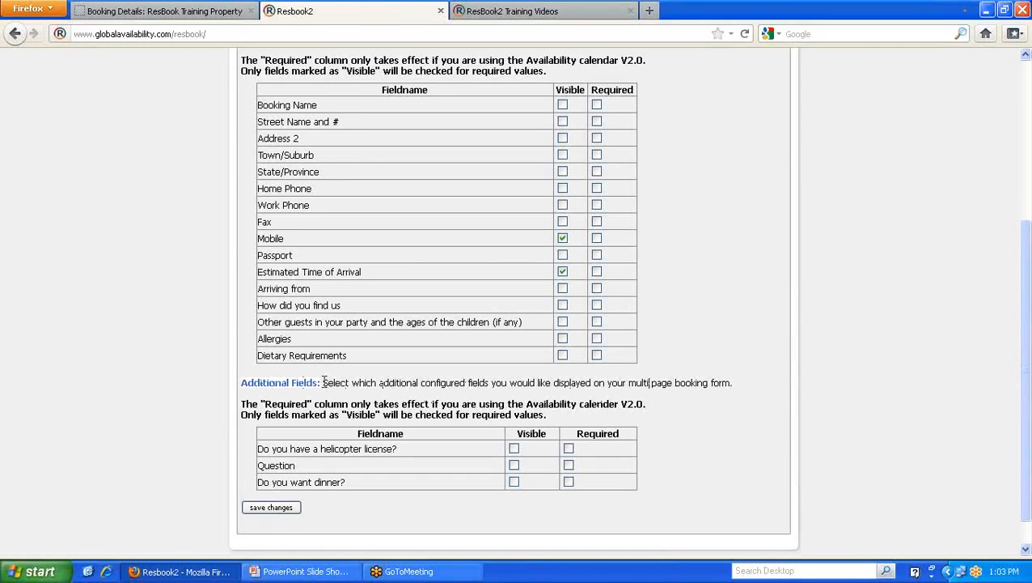
- Open the ResBook Assistant help in a new tab
scroll(340, 387, up, 5)
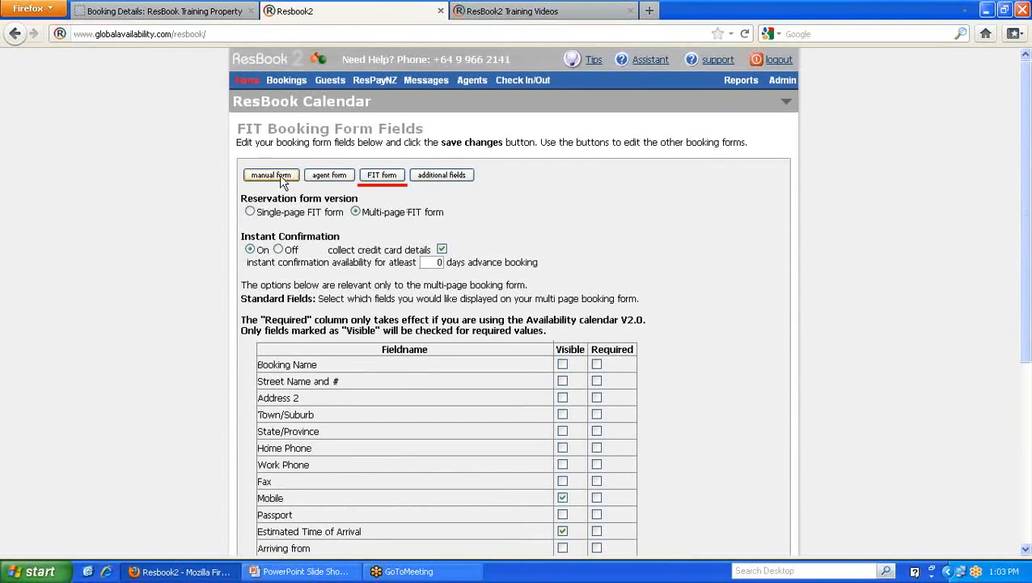
scroll(433, 218, down, 5)
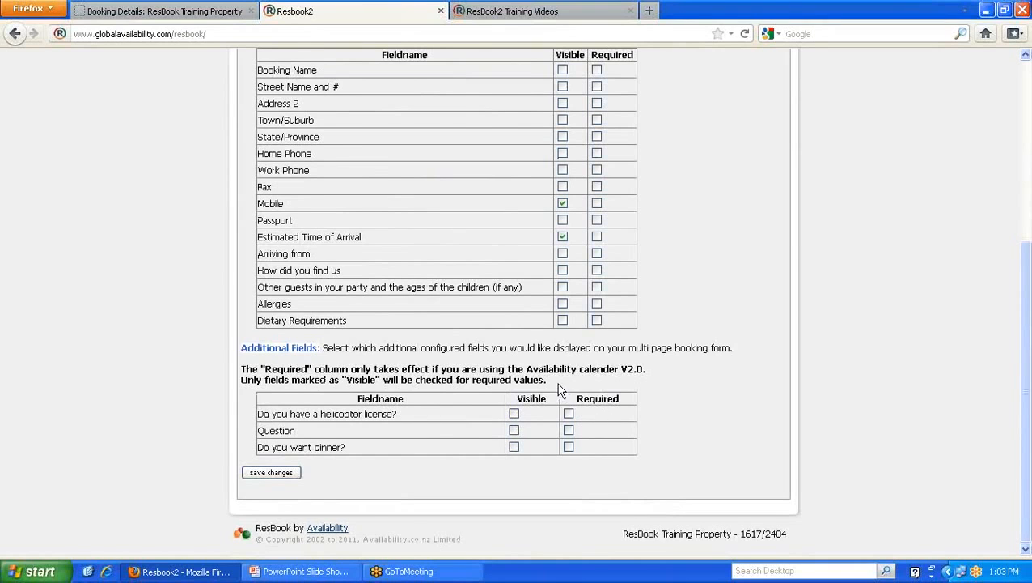
scroll(464, 316, up, 5)
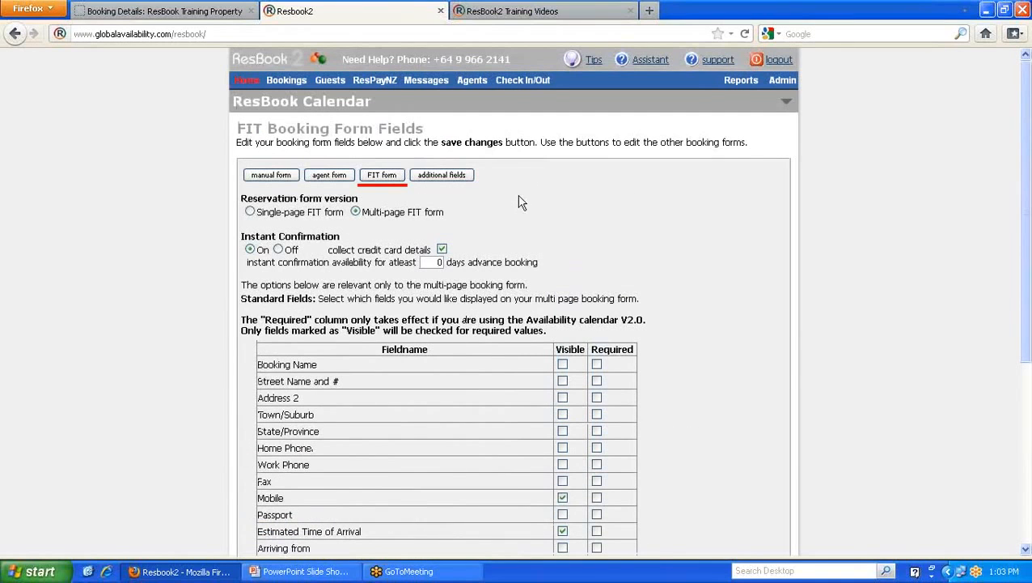
click(468, 177)
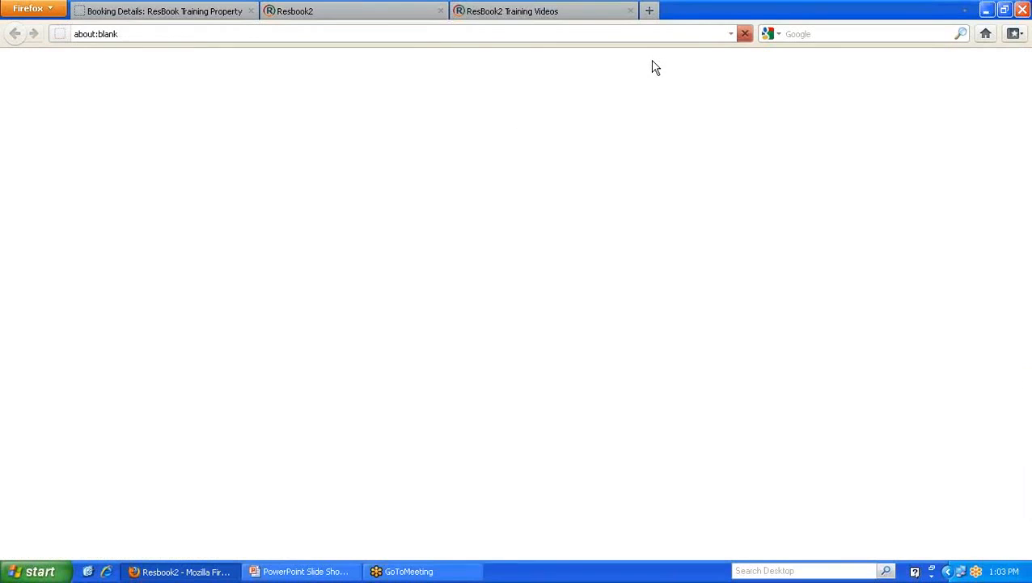
- Compare the FIT form settings against the Assistant help tab
click(357, 12)
click(564, 16)
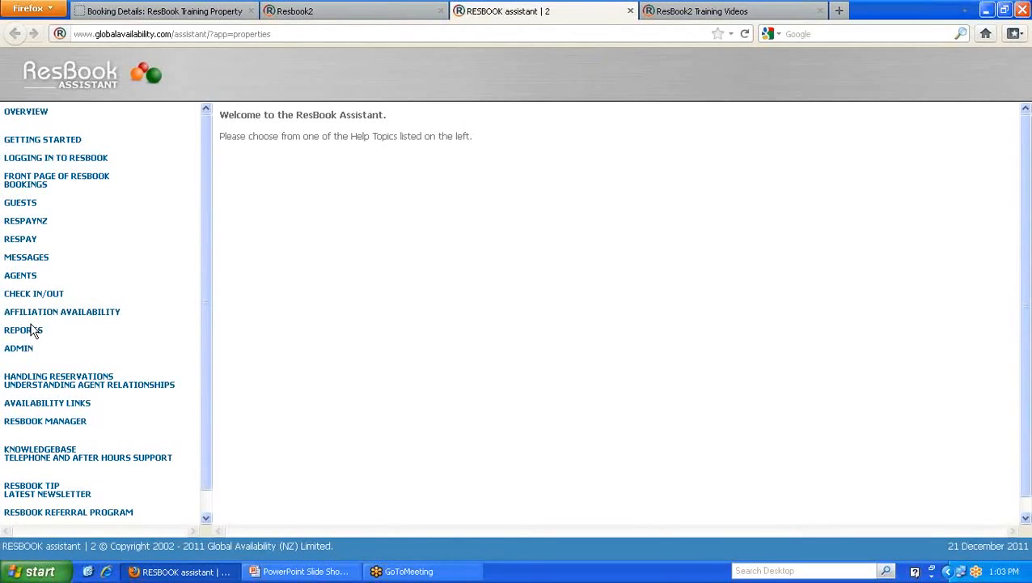
click(300, 13)
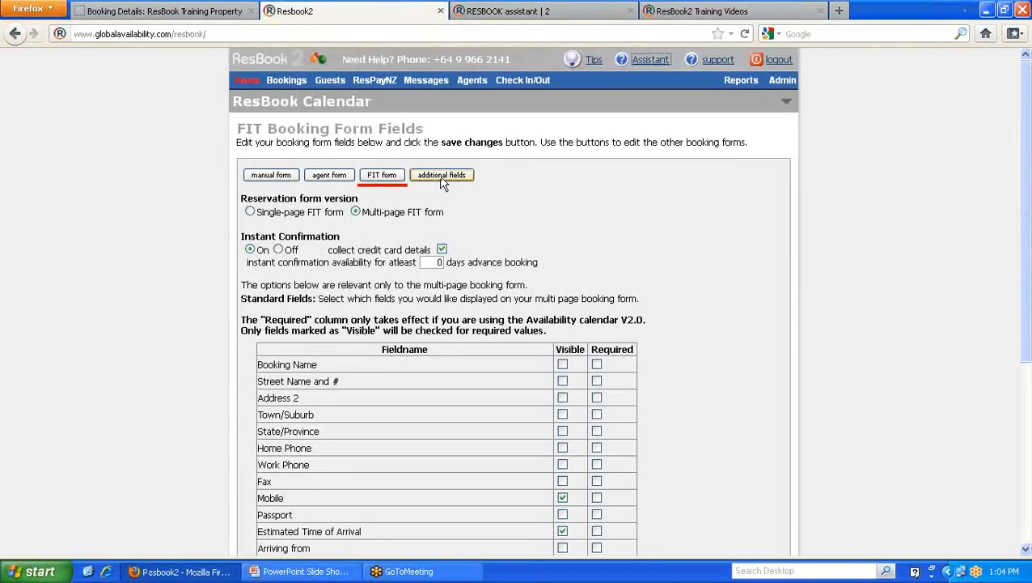
click(547, 11)
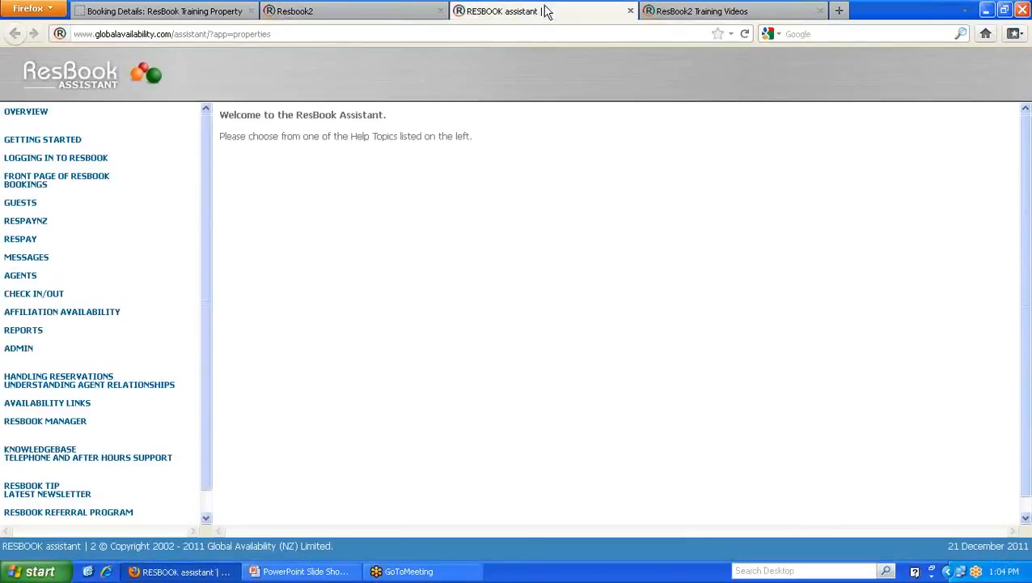
- Read the Admin > System Settings > Booking Forms help on creating additional fields, then return
click(18, 350)
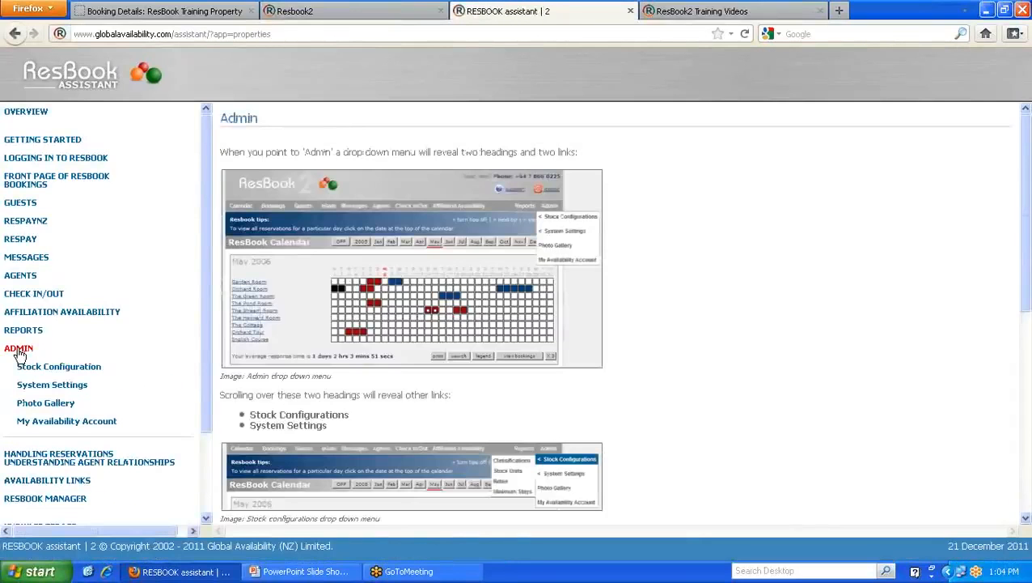
click(50, 385)
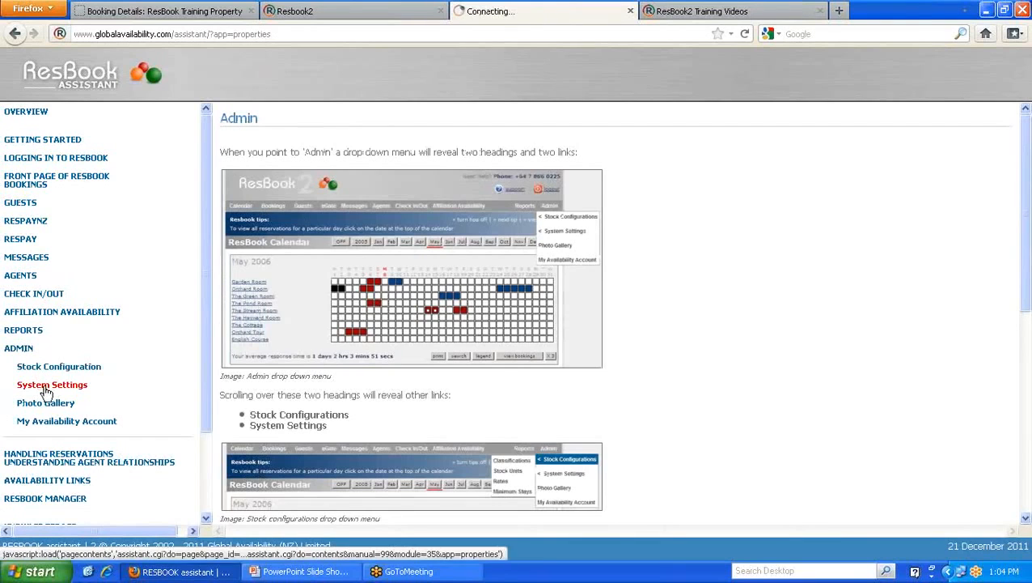
click(50, 411)
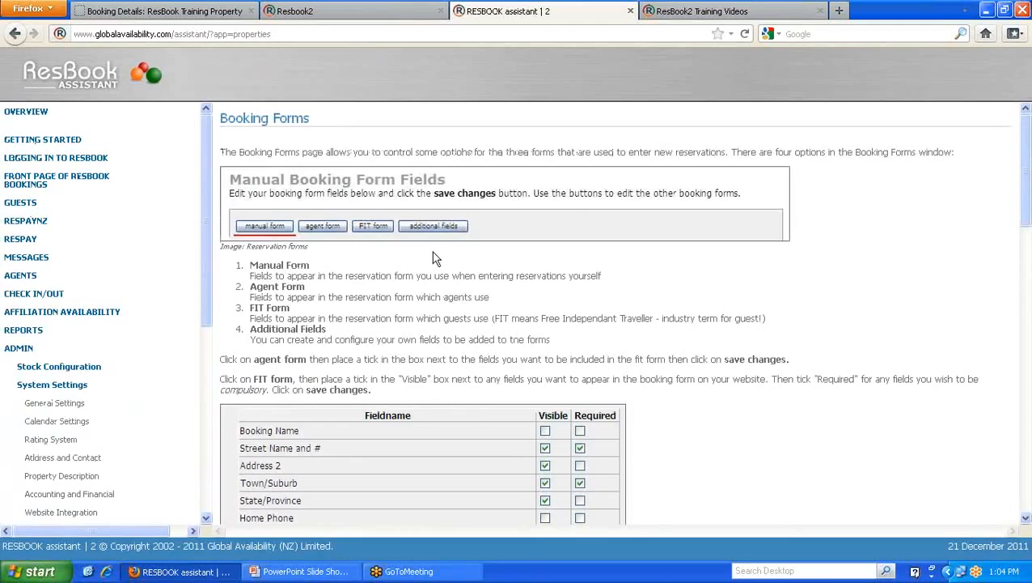
scroll(376, 242, down, 7)
scroll(377, 243, down, 2)
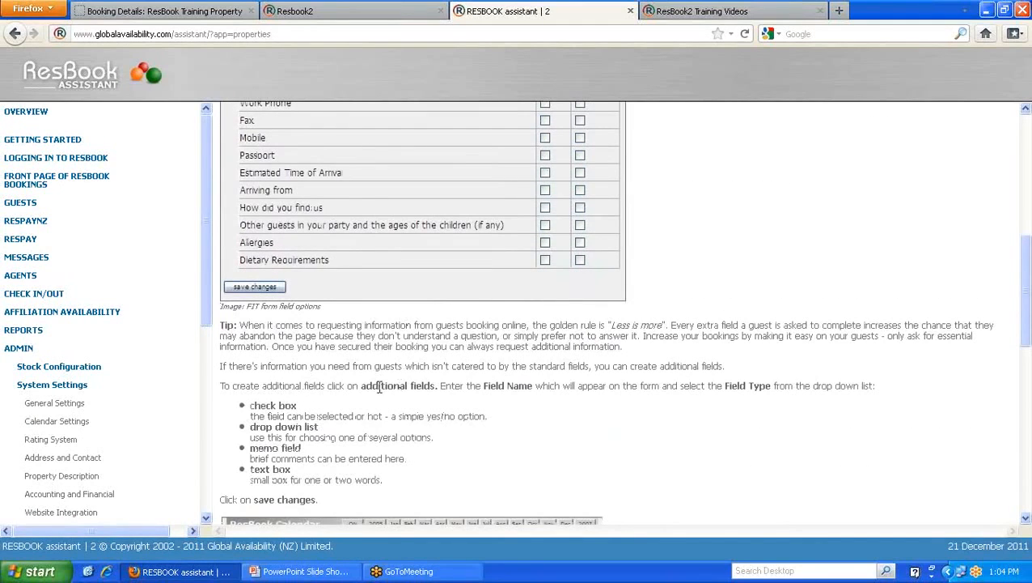
drag(219, 386, 438, 385)
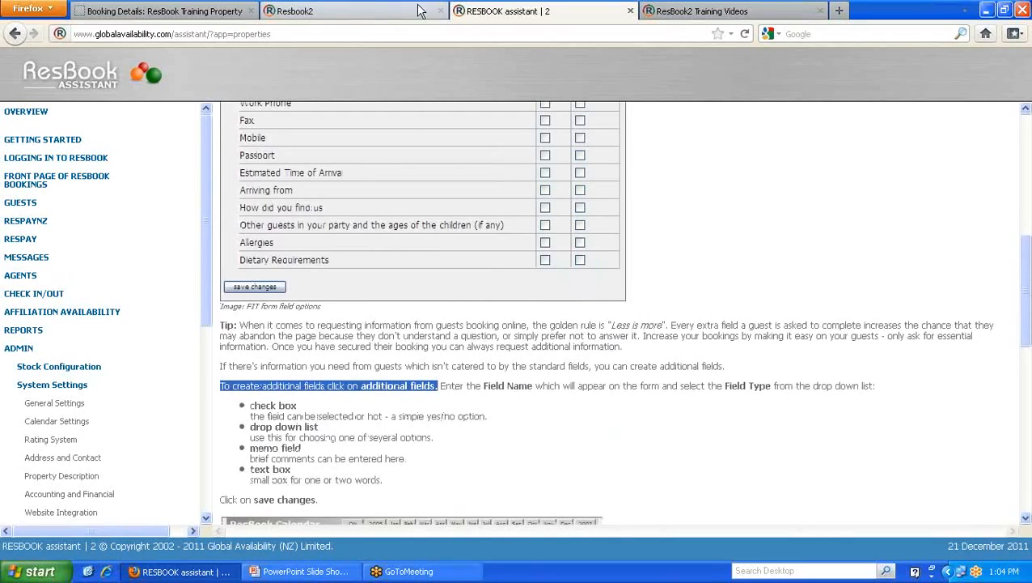
scroll(473, 409, up, 6)
scroll(473, 409, up, 2)
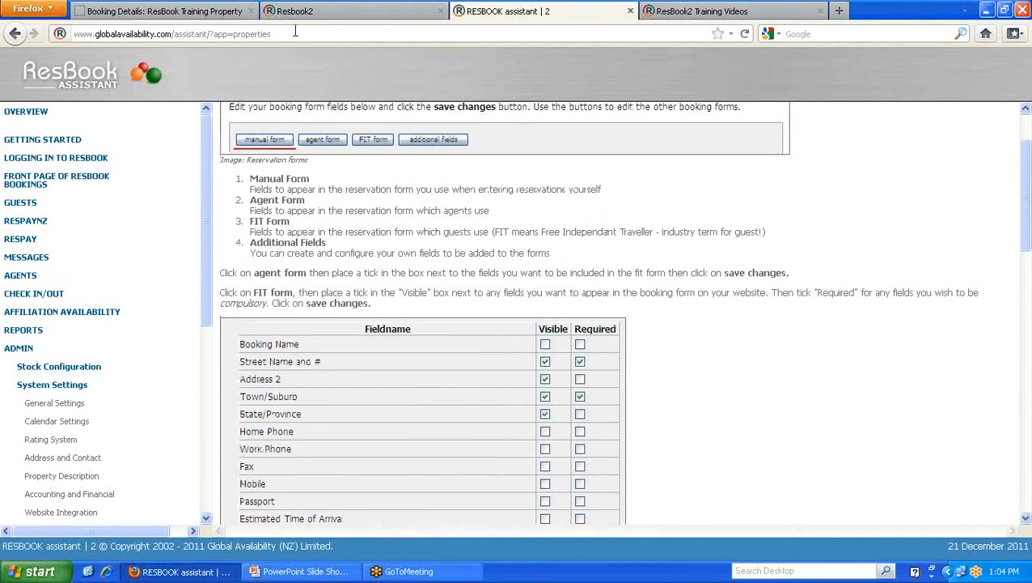
click(320, 14)
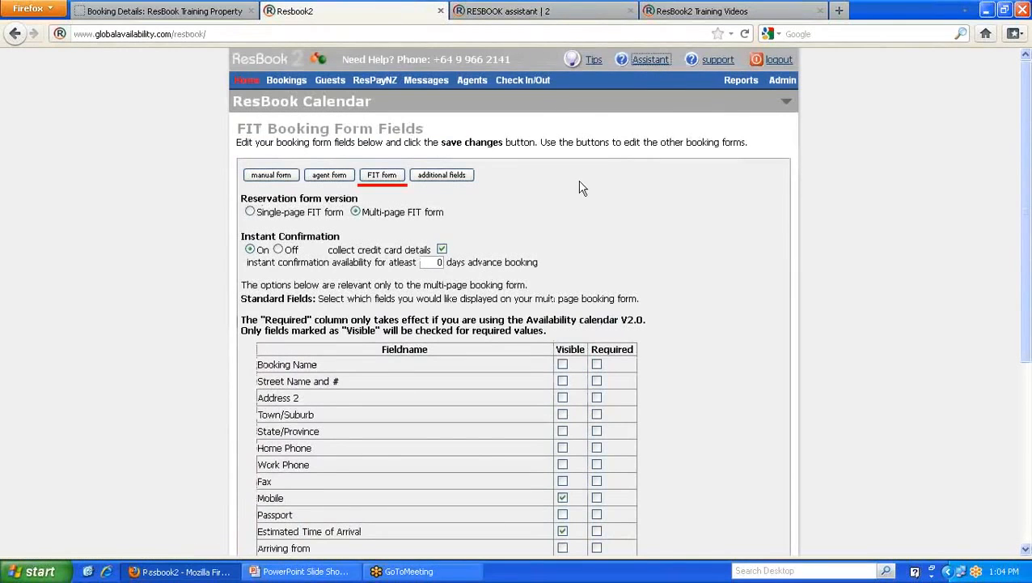
click(715, 11)
scroll(580, 218, down, 7)
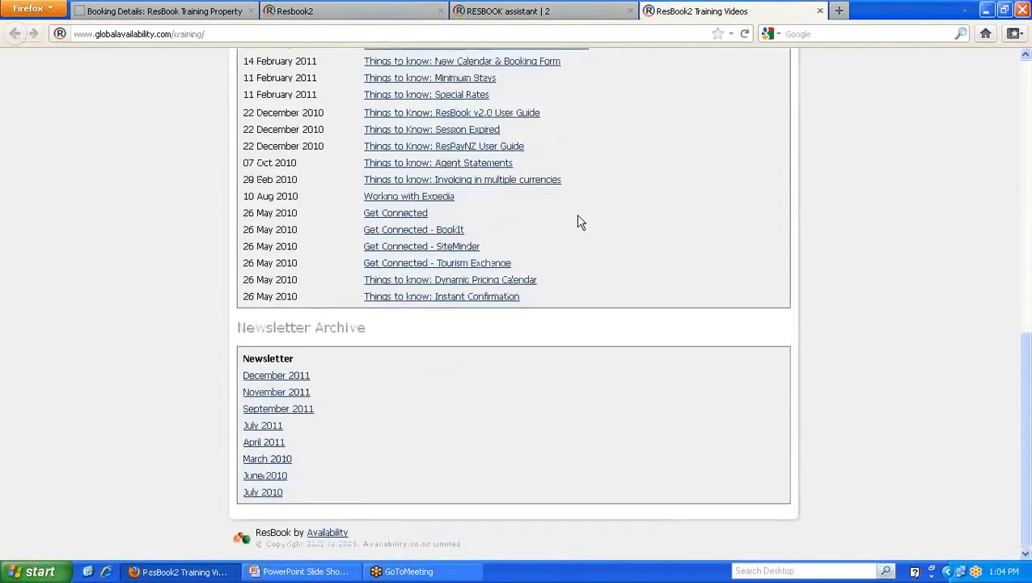
scroll(580, 218, up, 5)
scroll(578, 220, up, 6)
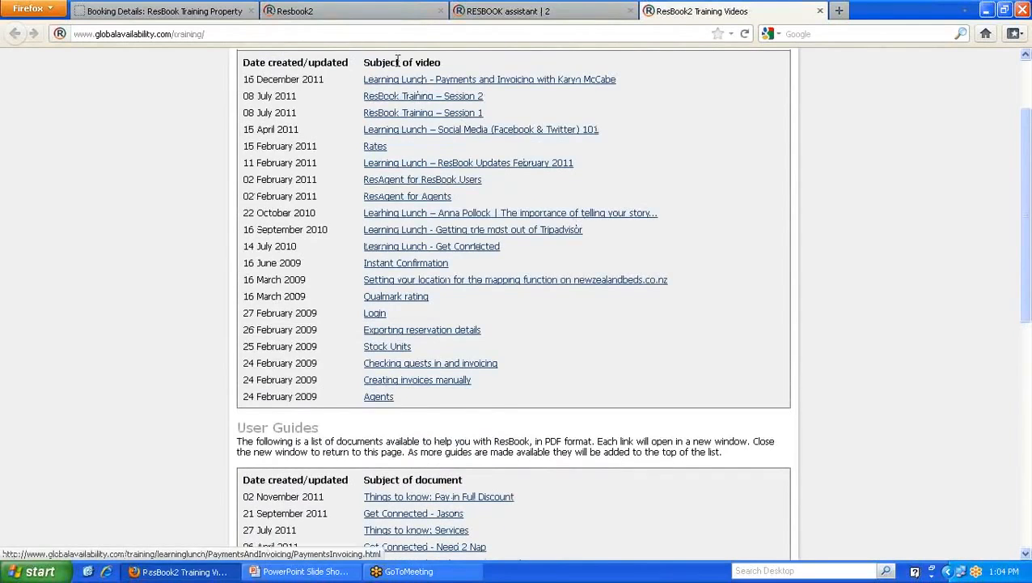
scroll(528, 313, down, 1)
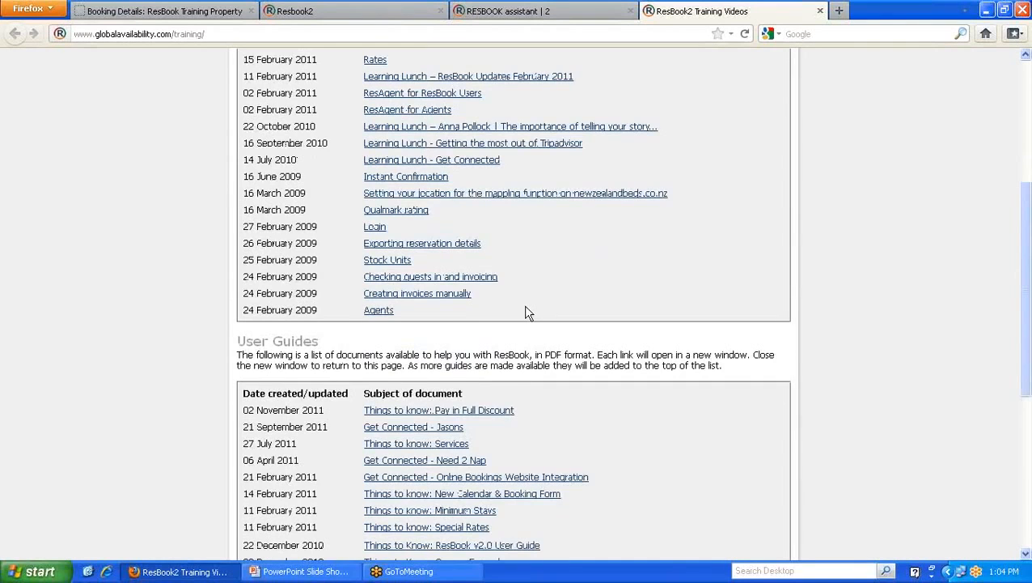
scroll(527, 313, down, 2)
click(322, 12)
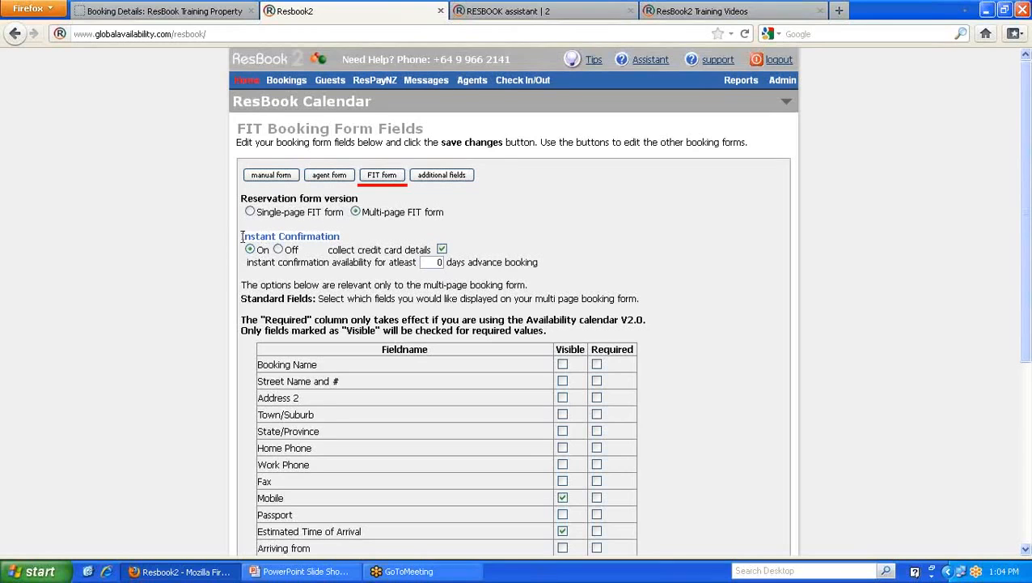
- Enter 0 for the advance-booking days and bring up the Admin > Portals submenu
double_click(437, 263)
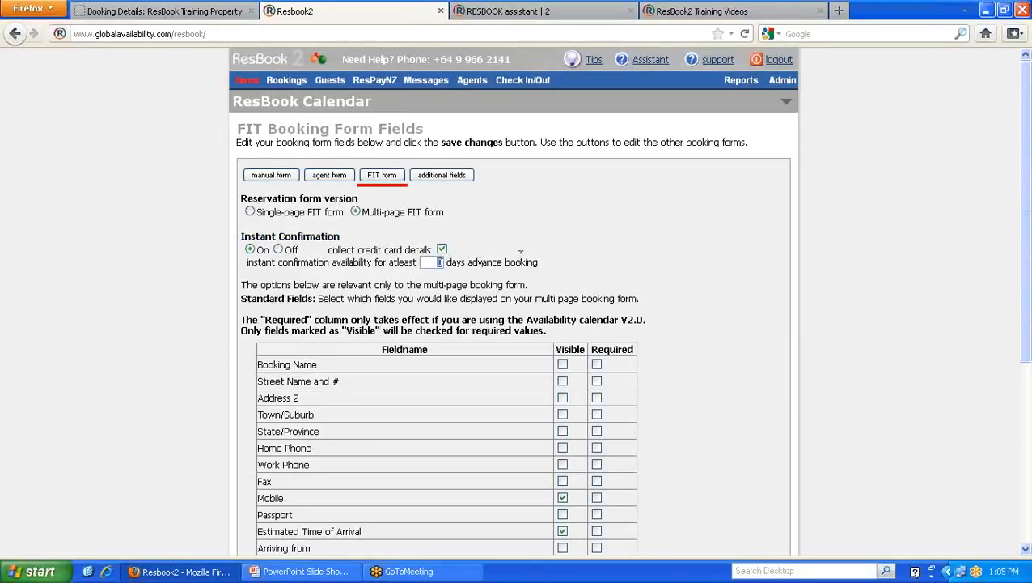
click(515, 263)
text(0)
mouse_move(781, 81)
mouse_move(798, 193)
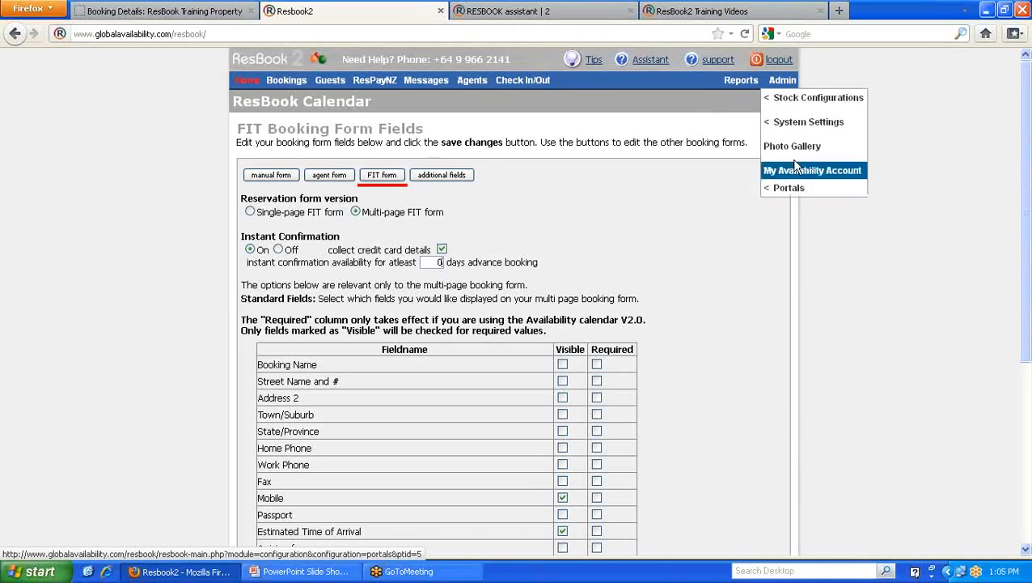
mouse_move(793, 128)
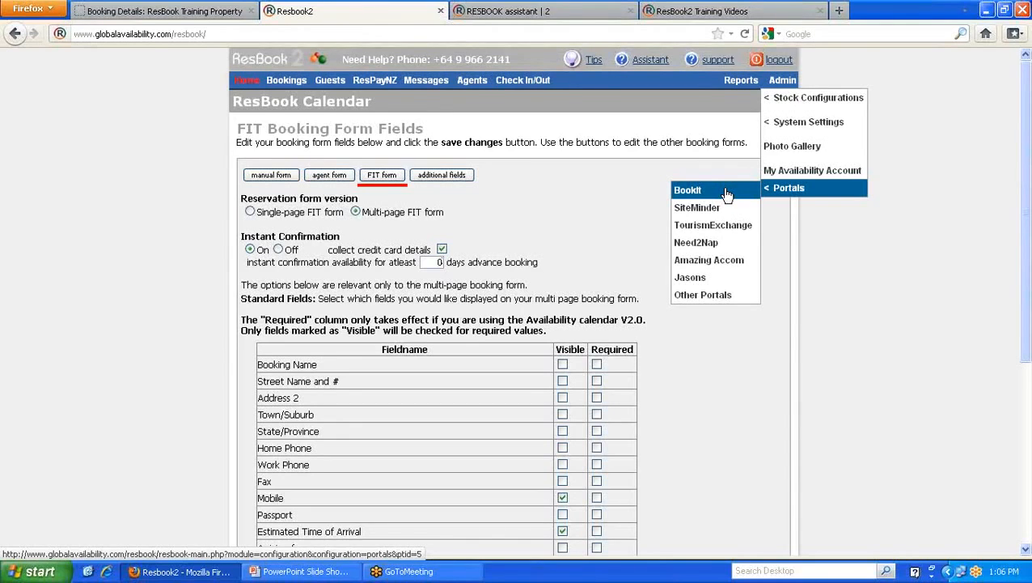
- Open Other Portals and scroll through the free channels, GINZ to Kids Friendly Travel
click(695, 297)
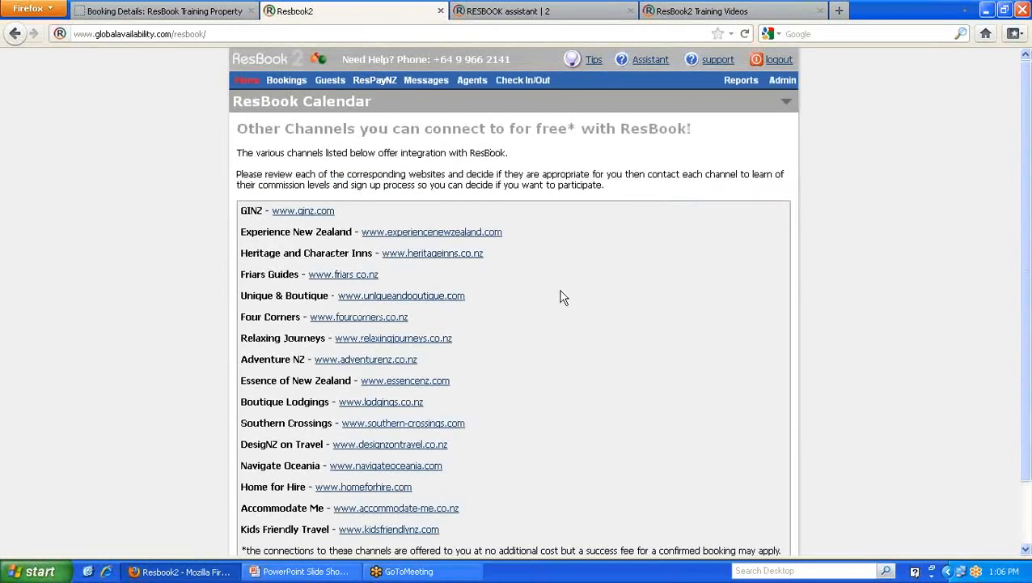
scroll(553, 299, down, 2)
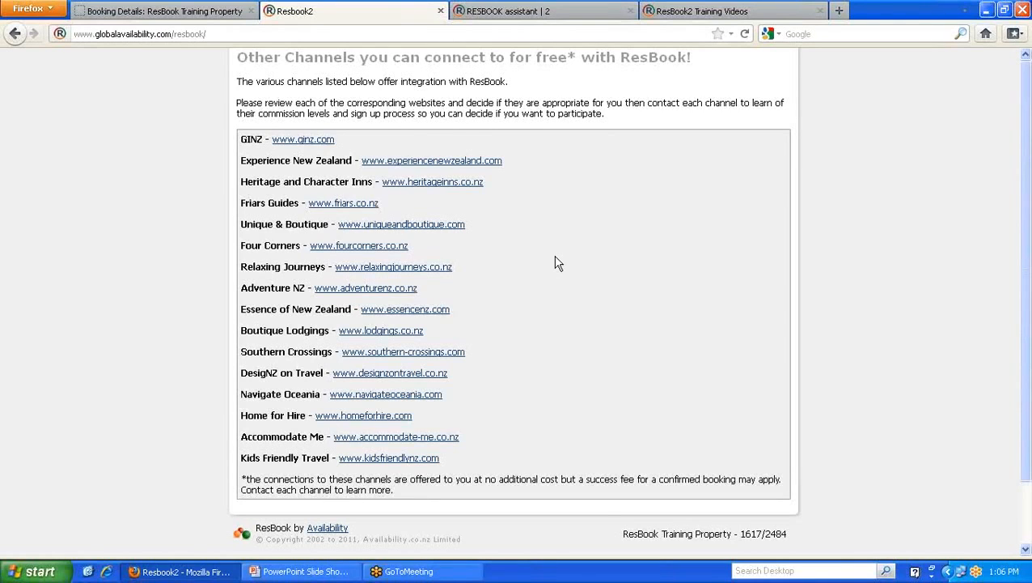
mouse_move(781, 80)
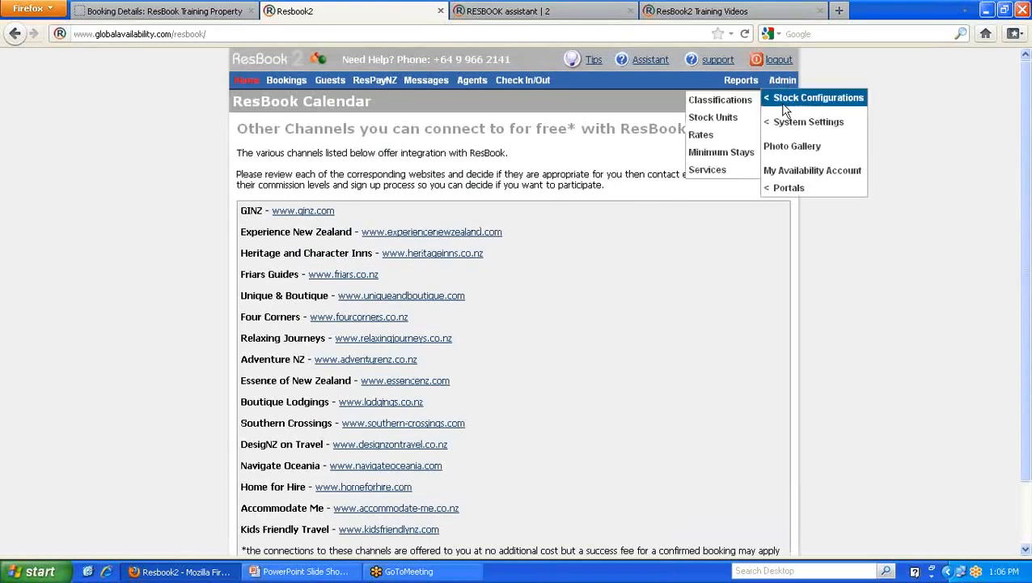
mouse_move(801, 201)
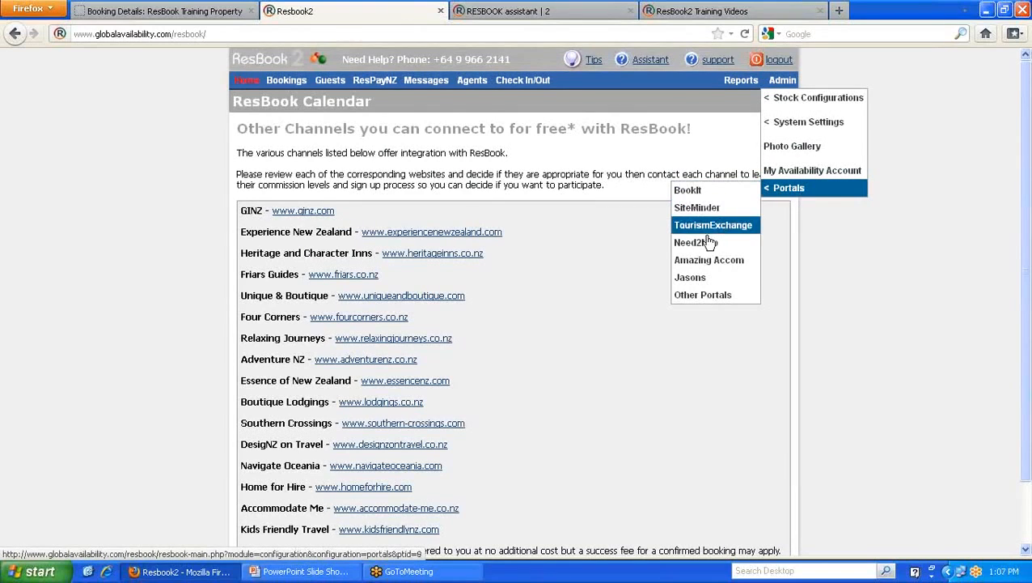
- Open the BookIt integration settings and delete the saved username and password
click(697, 193)
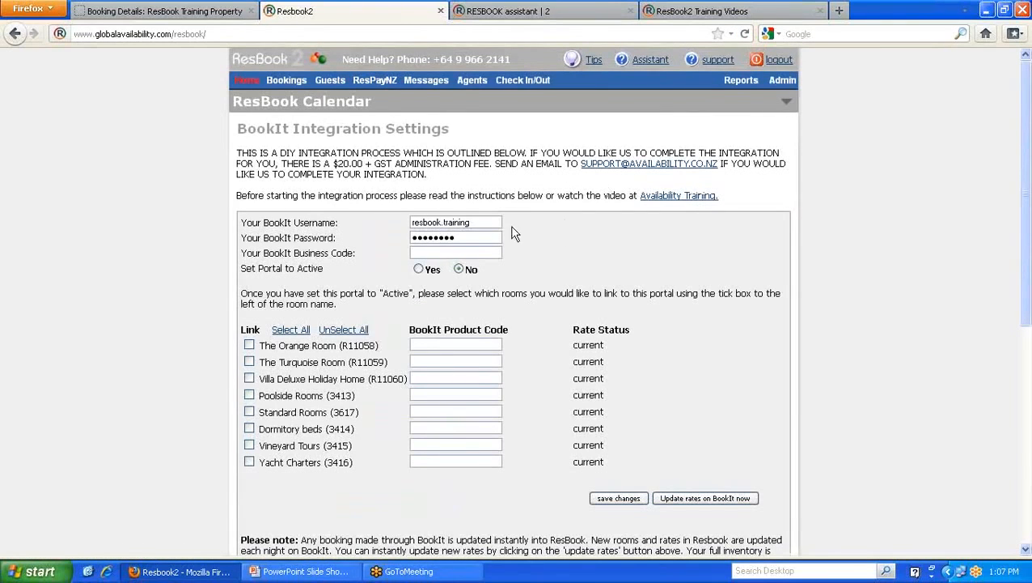
drag(485, 225, 398, 222)
key(BackSpace)
drag(466, 236, 400, 235)
key(BackSpace)
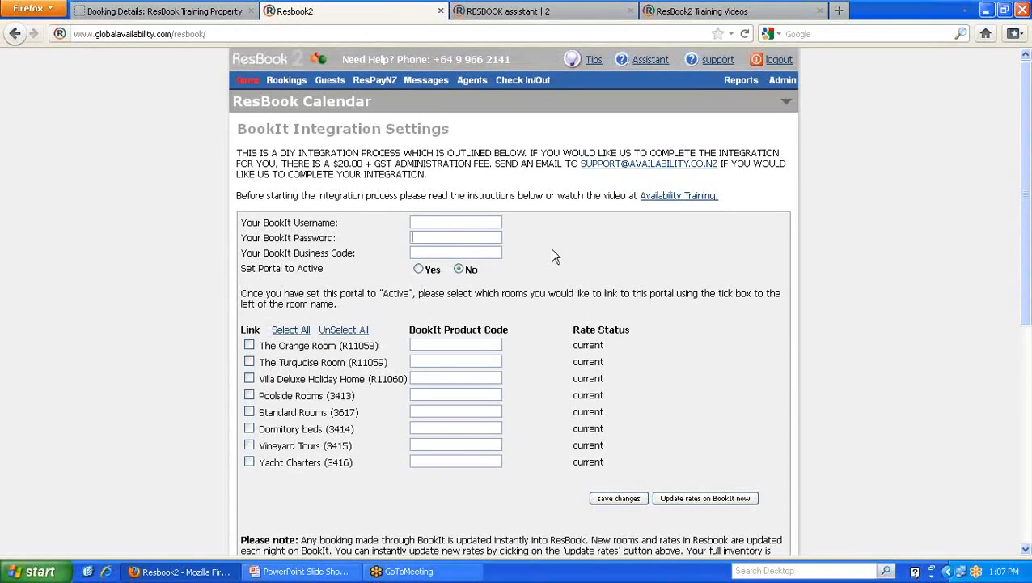
- Open Admin > Portals > SiteMinder and scroll through its eight linkable rooms and setup guidelines
mouse_move(782, 87)
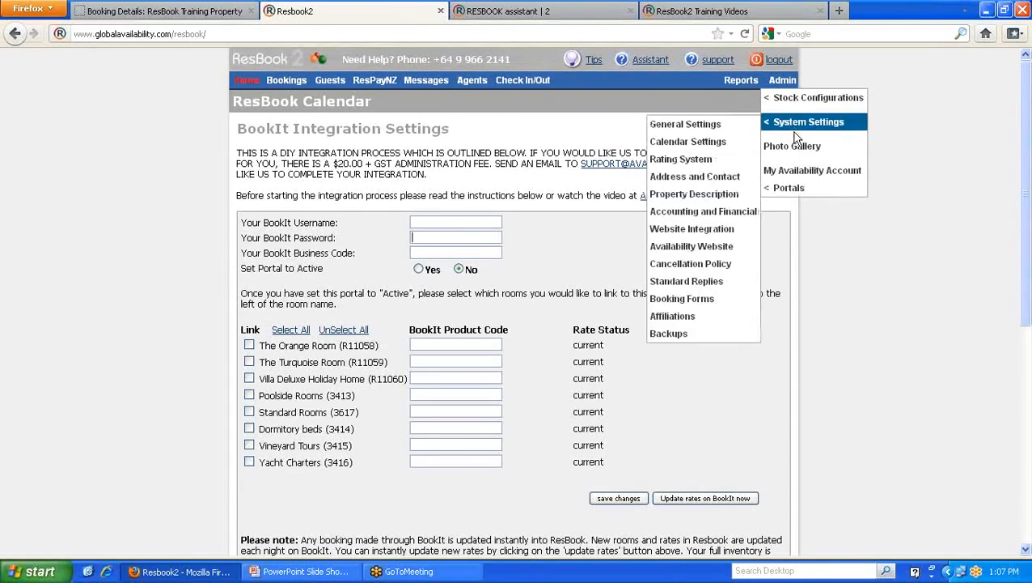
mouse_move(789, 188)
click(711, 211)
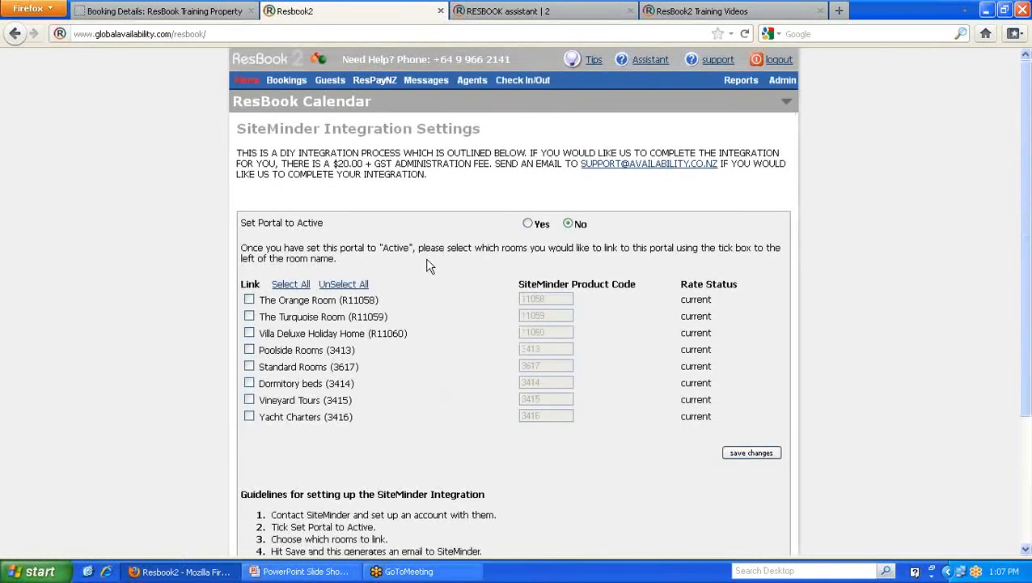
scroll(449, 253, down, 2)
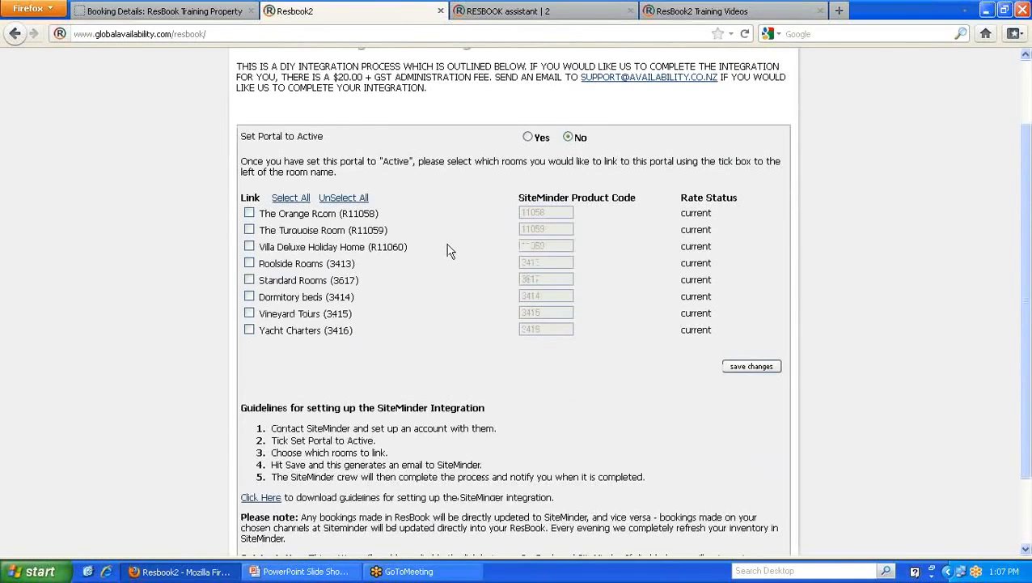
scroll(450, 252, up, 2)
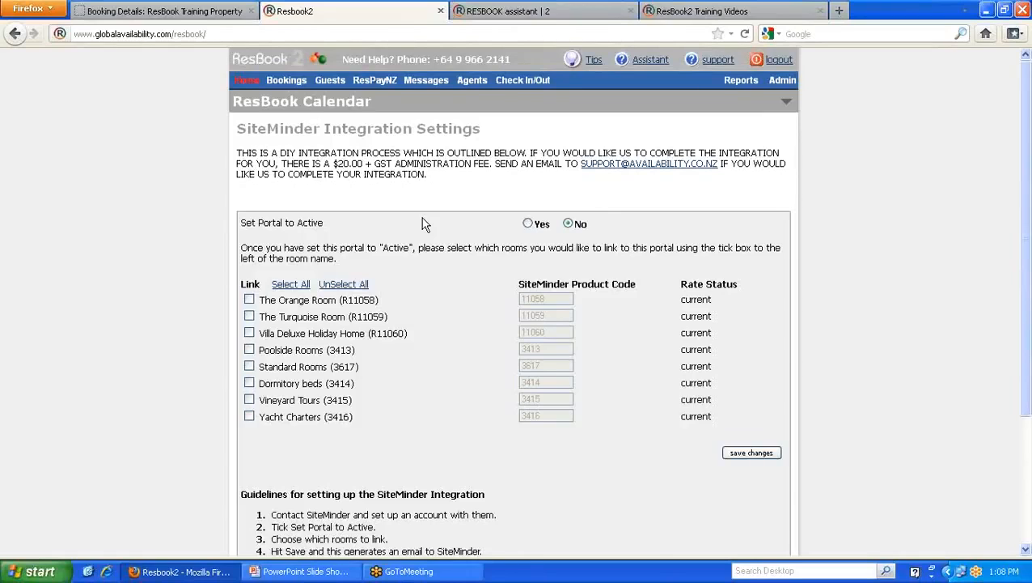
scroll(424, 224, down, 2)
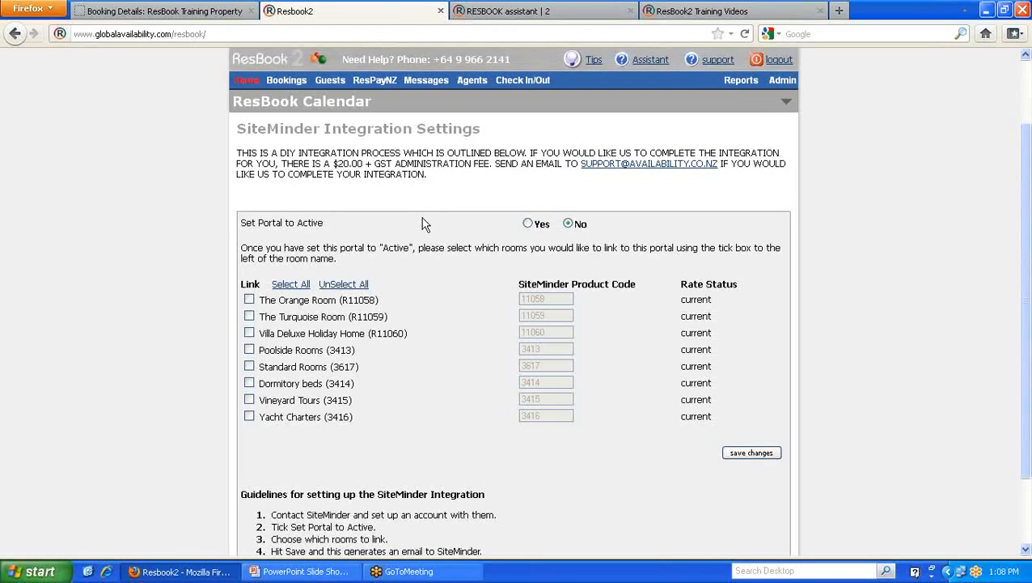
scroll(424, 224, up, 2)
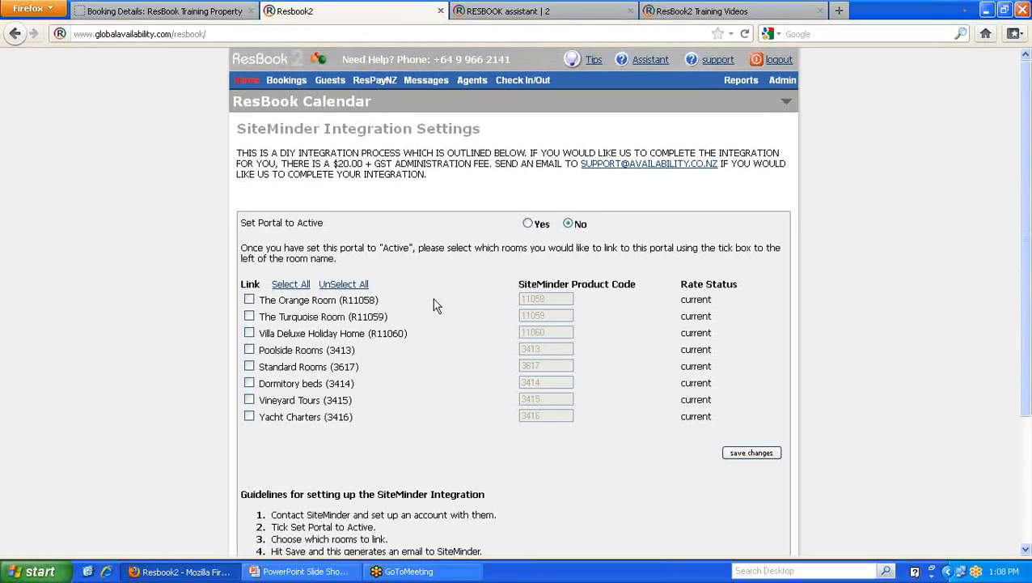
mouse_move(782, 84)
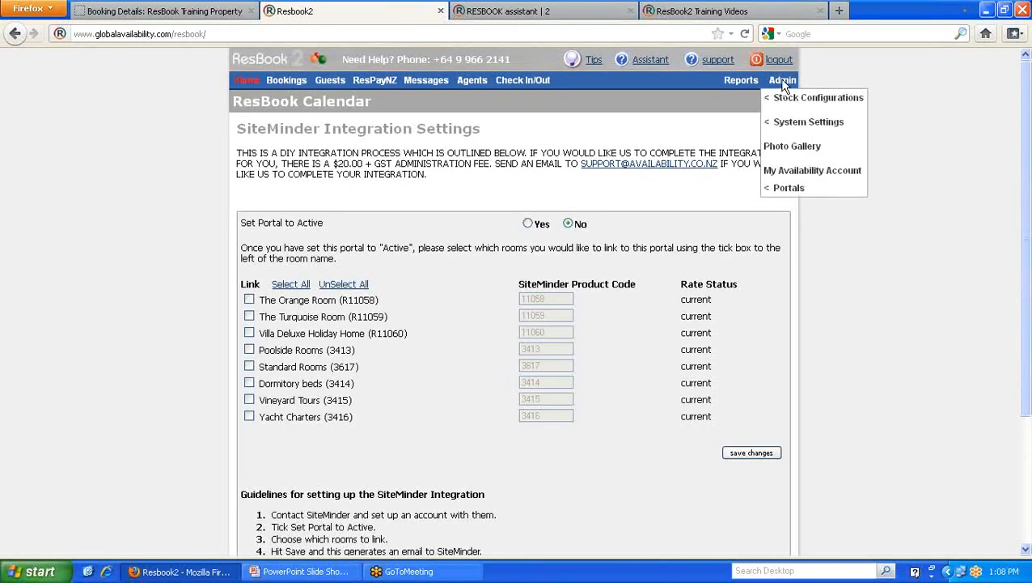
- Open the Photo Gallery and review its System Images and Property Photos sections
click(789, 147)
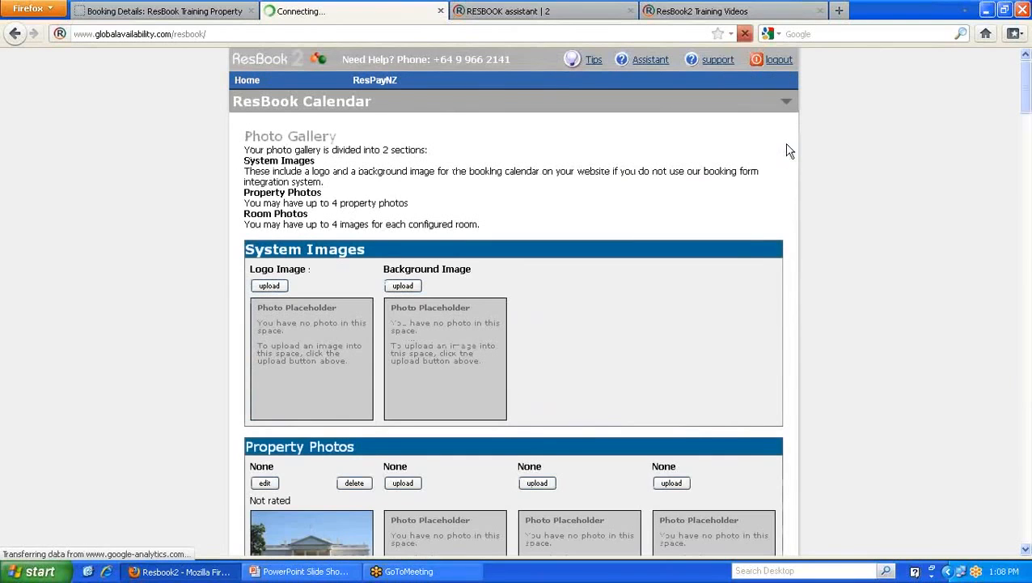
scroll(547, 269, down, 4)
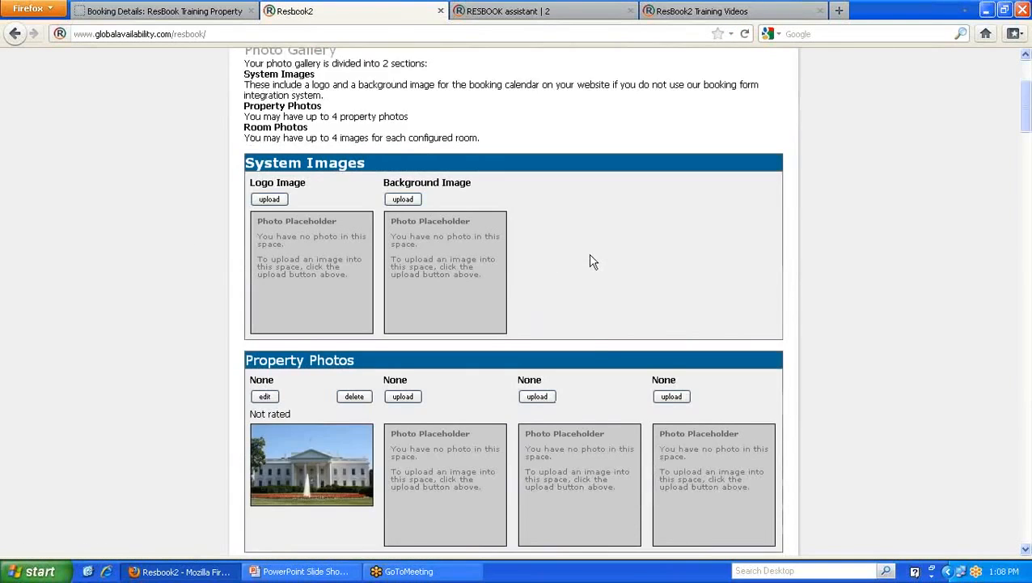
scroll(485, 186, up, 2)
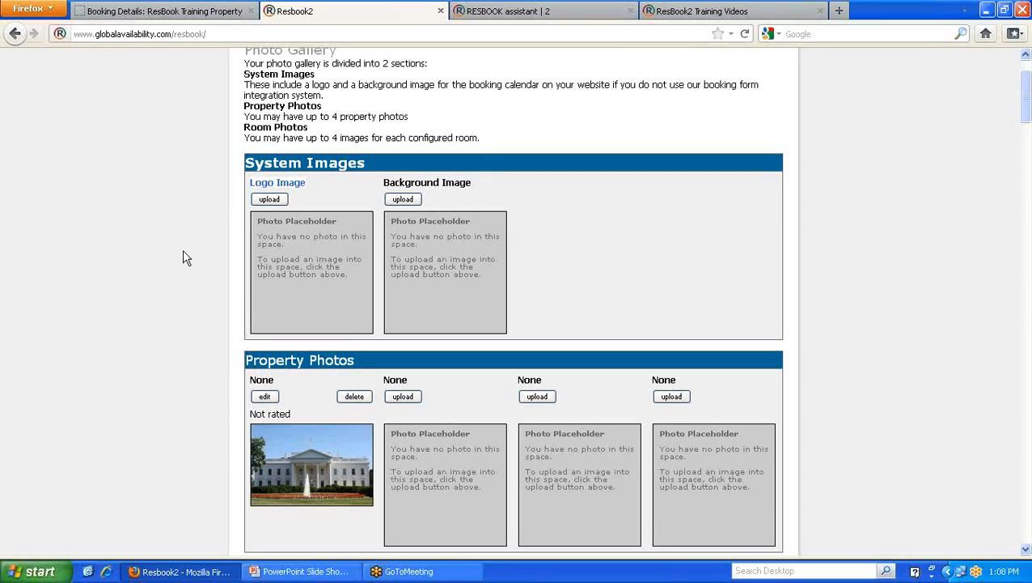
scroll(182, 257, down, 5)
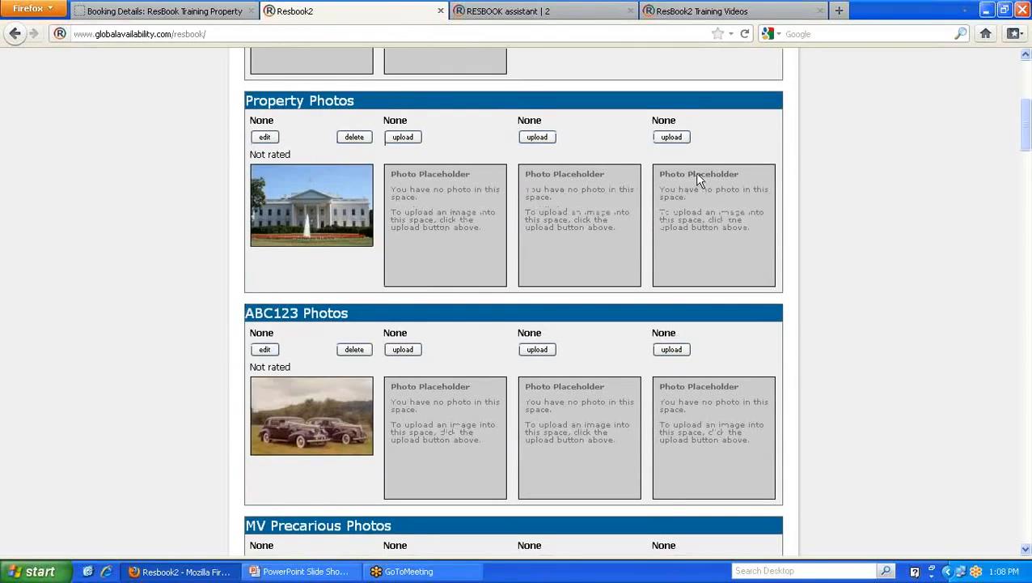
scroll(670, 209, up, 7)
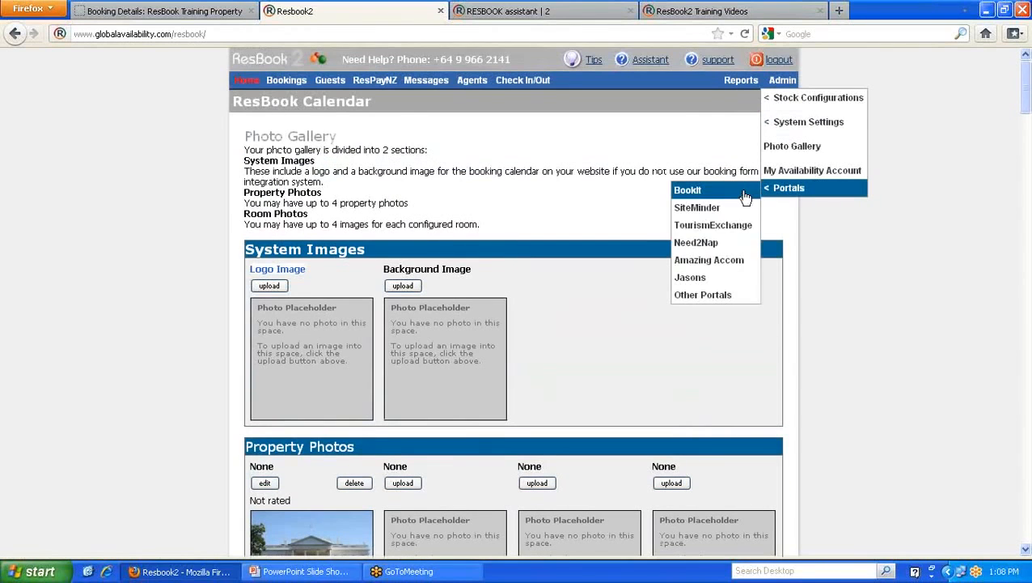
scroll(842, 346, down, 2)
scroll(841, 346, down, 4)
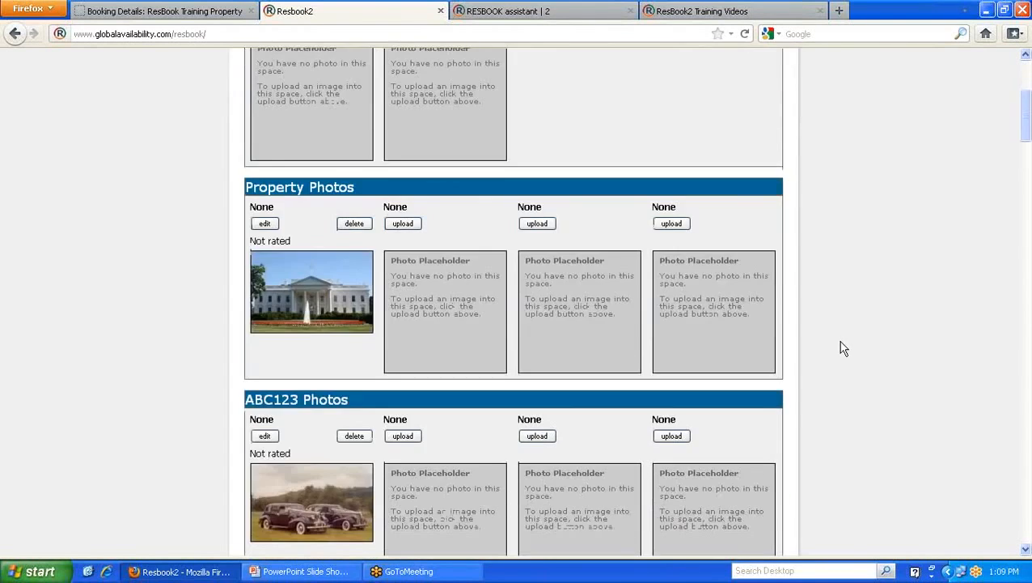
scroll(841, 348, up, 6)
- Scroll through the per-room photo sections, including ABC123 and MV Precarious
mouse_move(782, 80)
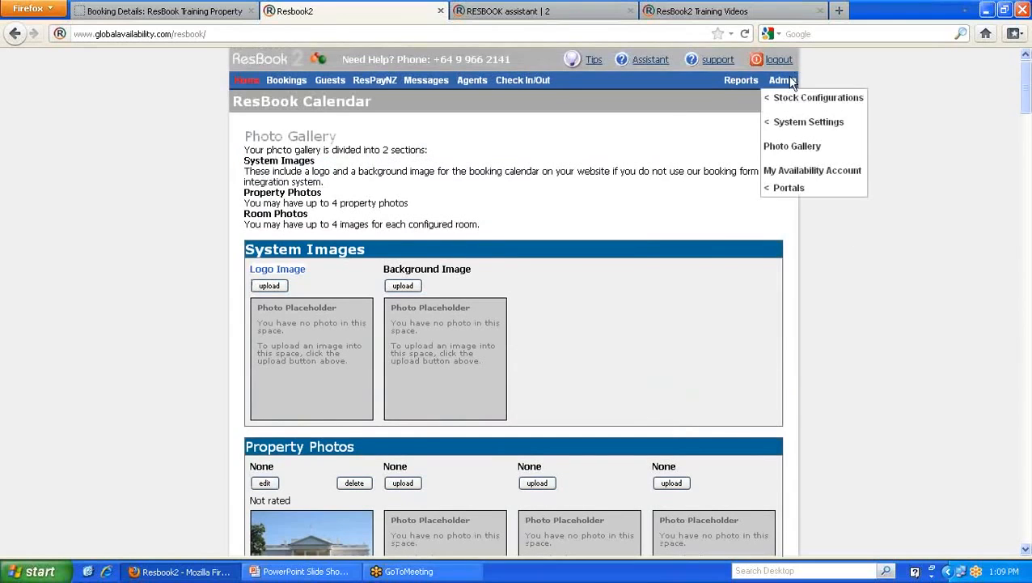
mouse_move(797, 122)
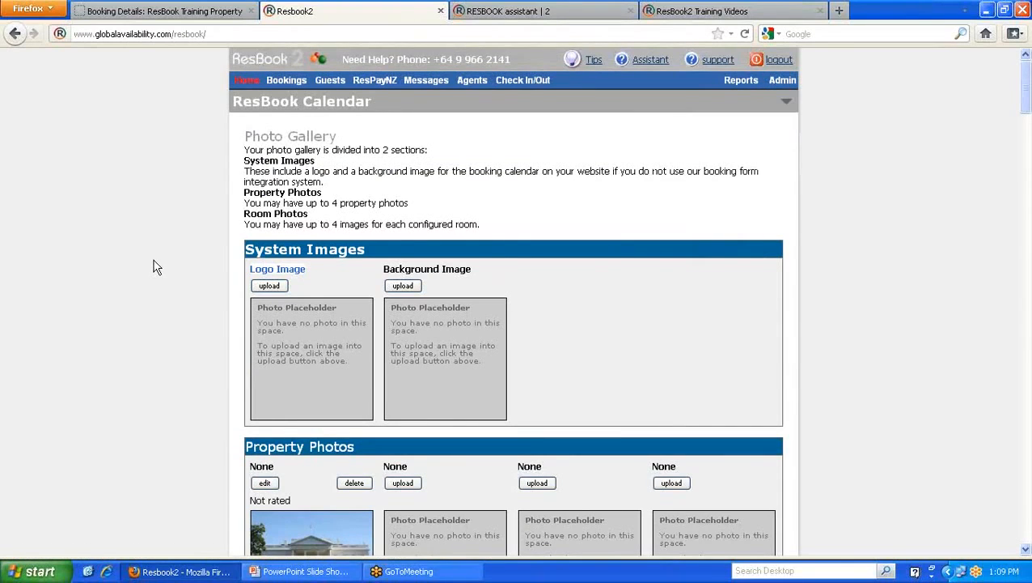
scroll(152, 267, down, 8)
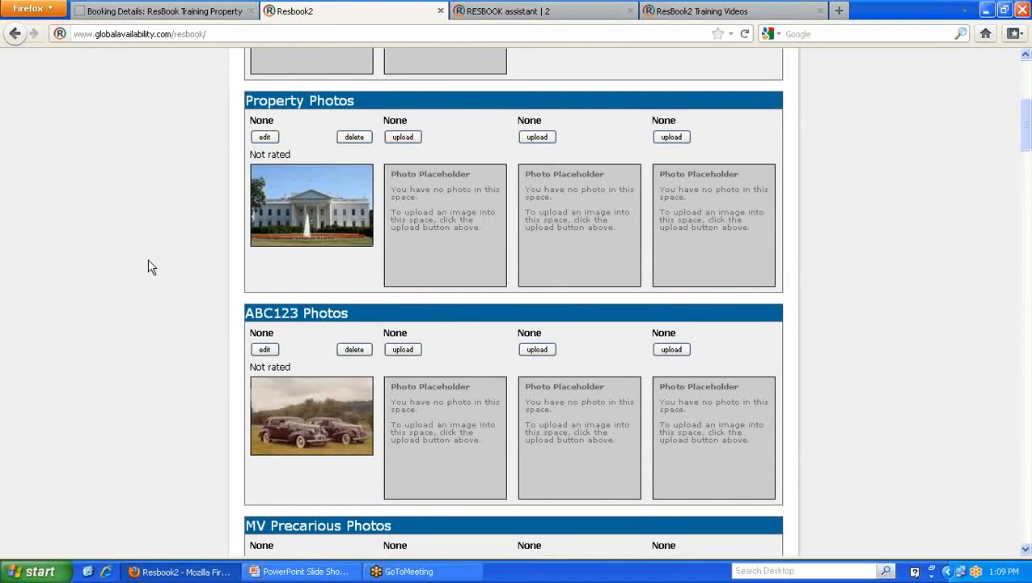
scroll(148, 267, down, 2)
scroll(148, 267, down, 2)
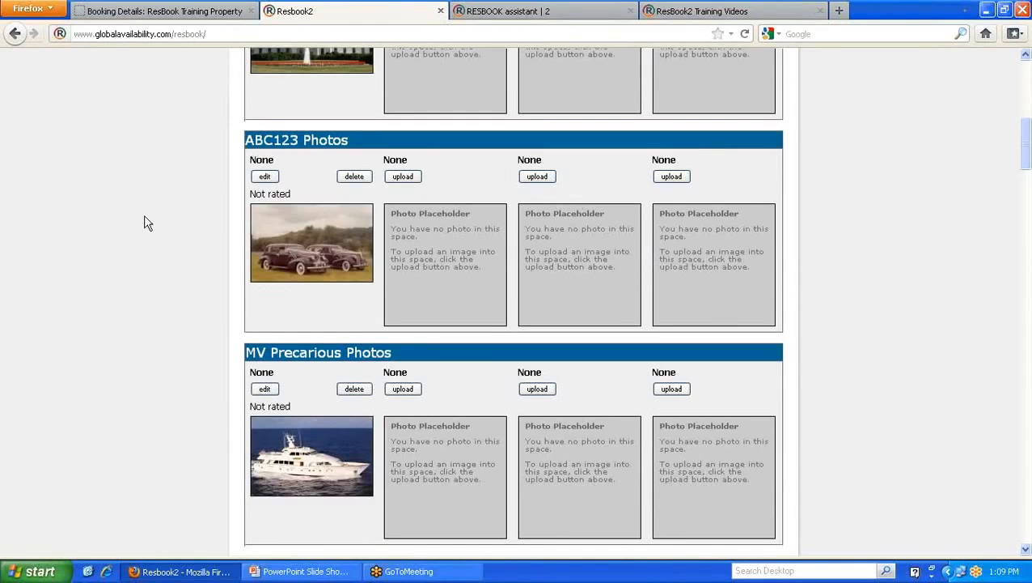
scroll(148, 224, down, 10)
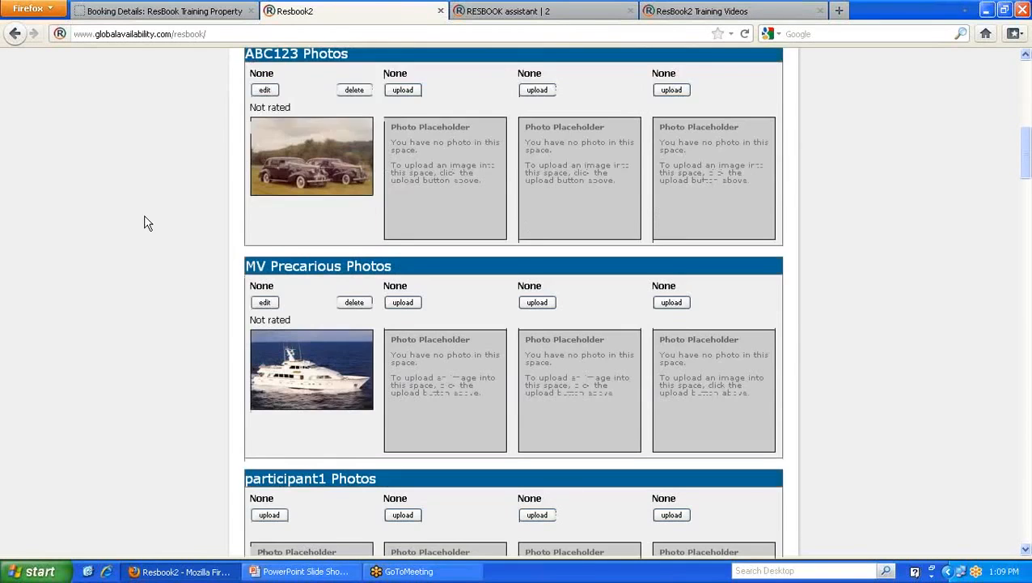
scroll(148, 224, down, 2)
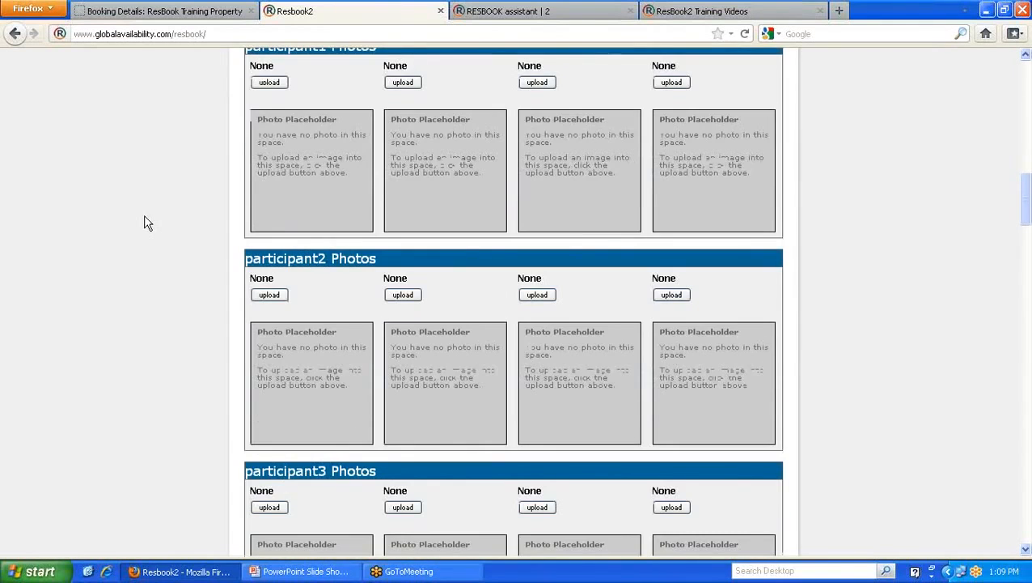
scroll(148, 224, down, 3)
scroll(148, 224, up, 15)
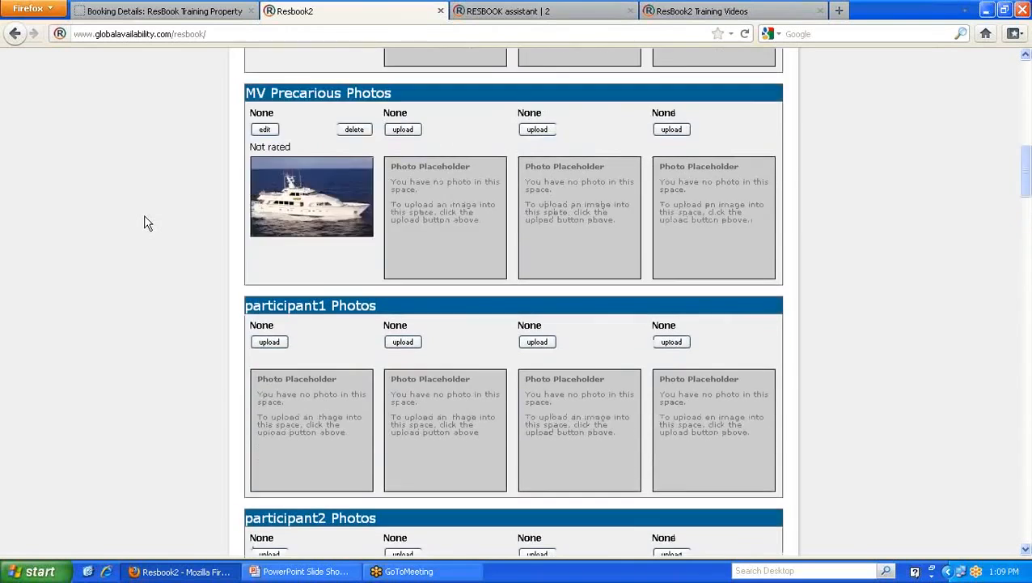
scroll(148, 223, up, 10)
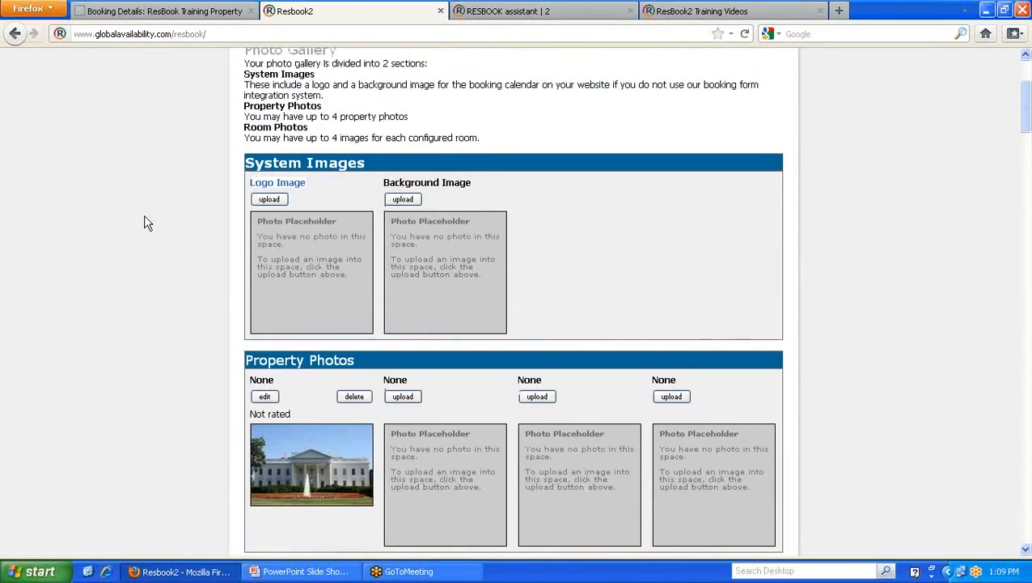
scroll(148, 223, down, 6)
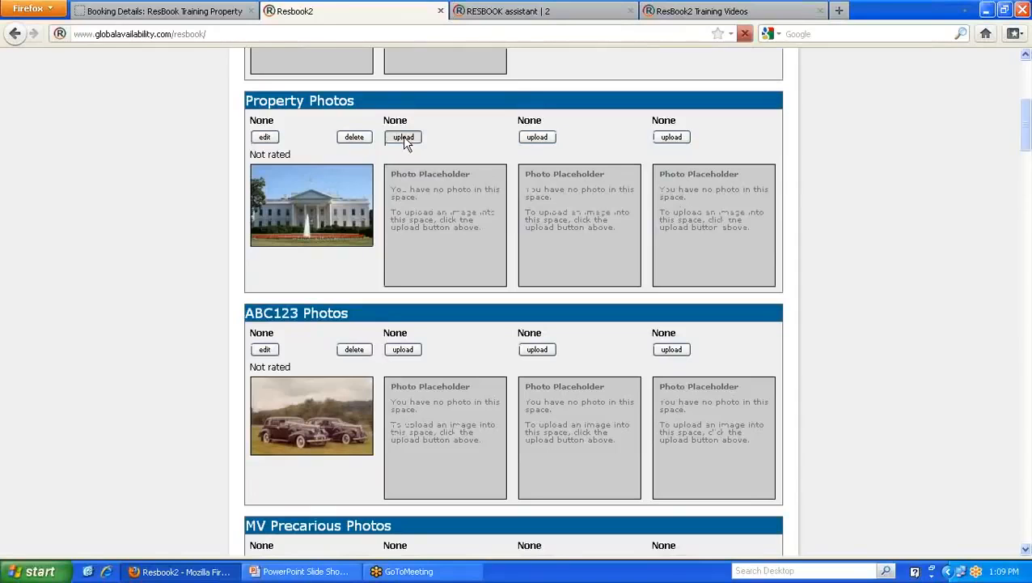
- Start adding a second property photo, then cancel the file selection
click(403, 137)
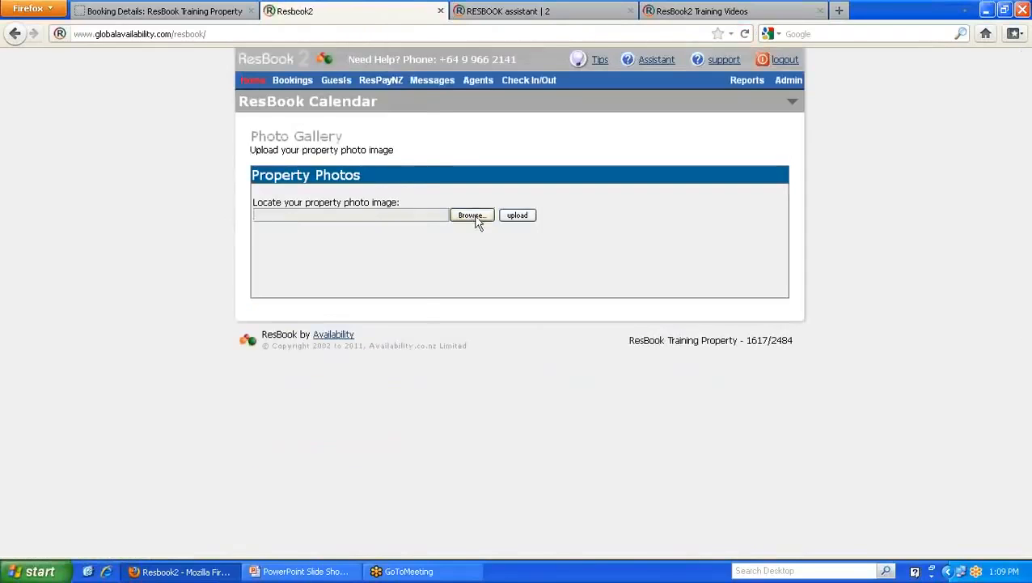
click(472, 215)
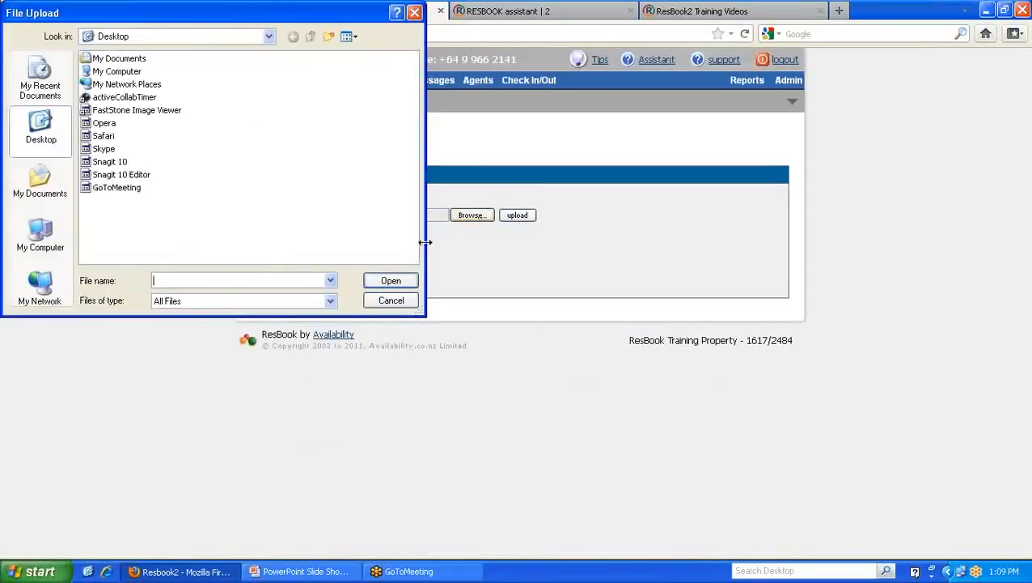
click(394, 302)
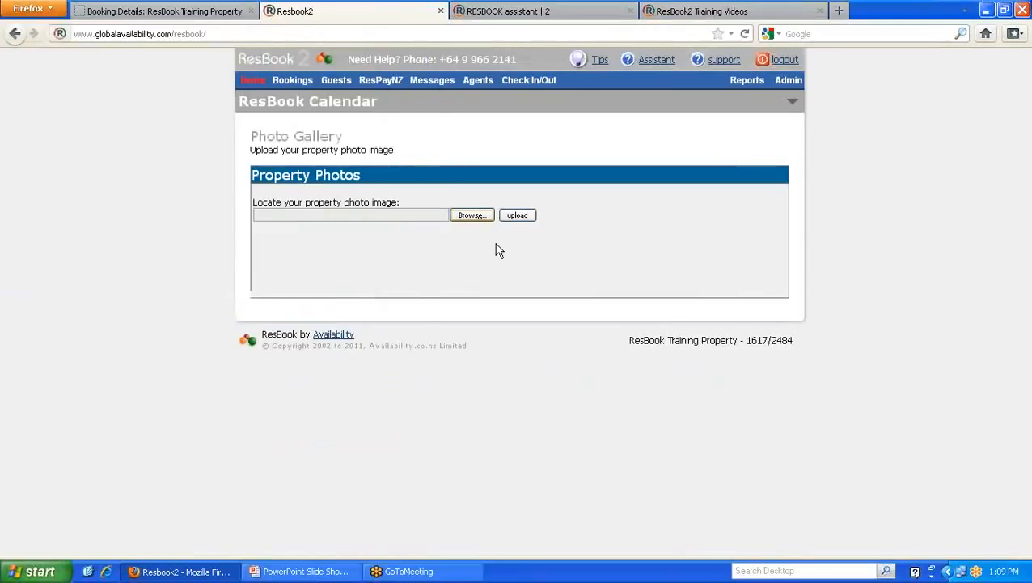
- Reopen the Photo Gallery and scroll down to the Property Photos and ABC123 sections
click(789, 80)
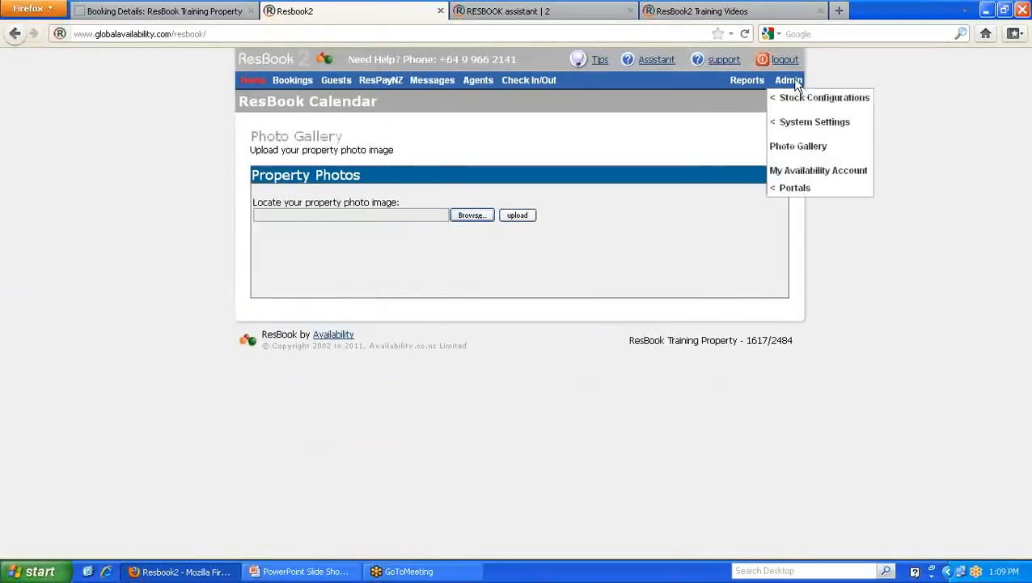
click(800, 149)
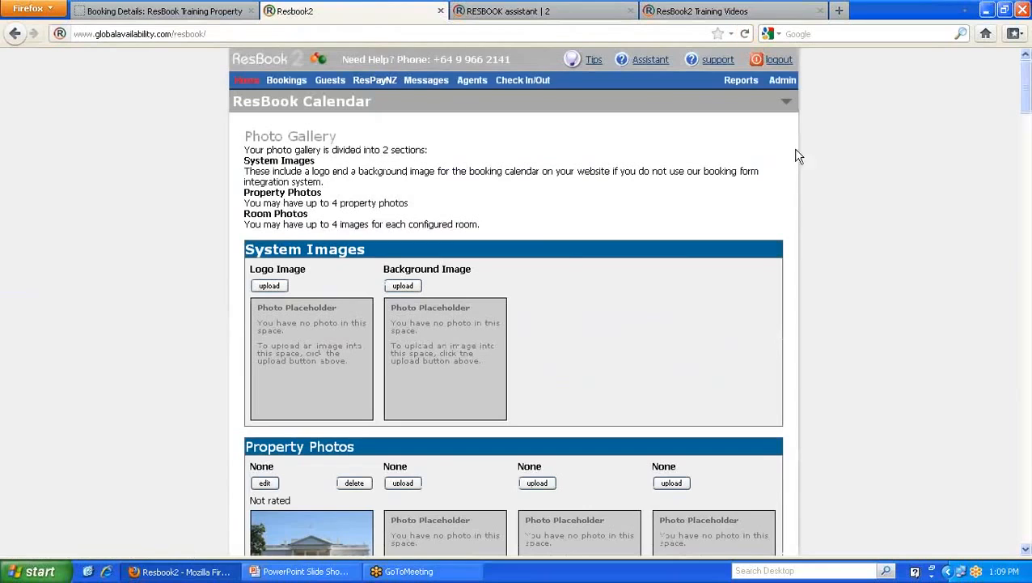
scroll(502, 329, down, 4)
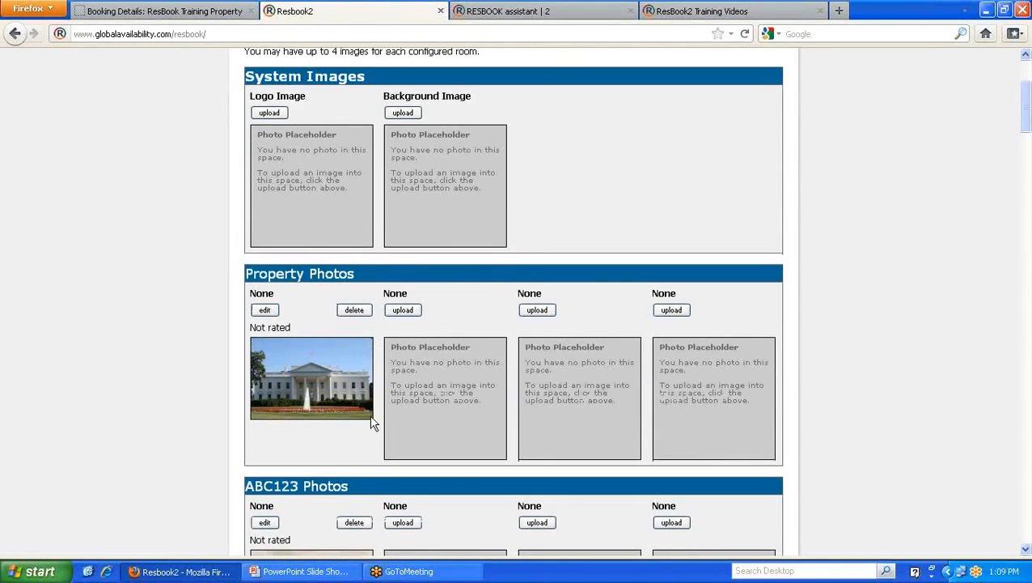
click(215, 16)
scroll(402, 230, up, 7)
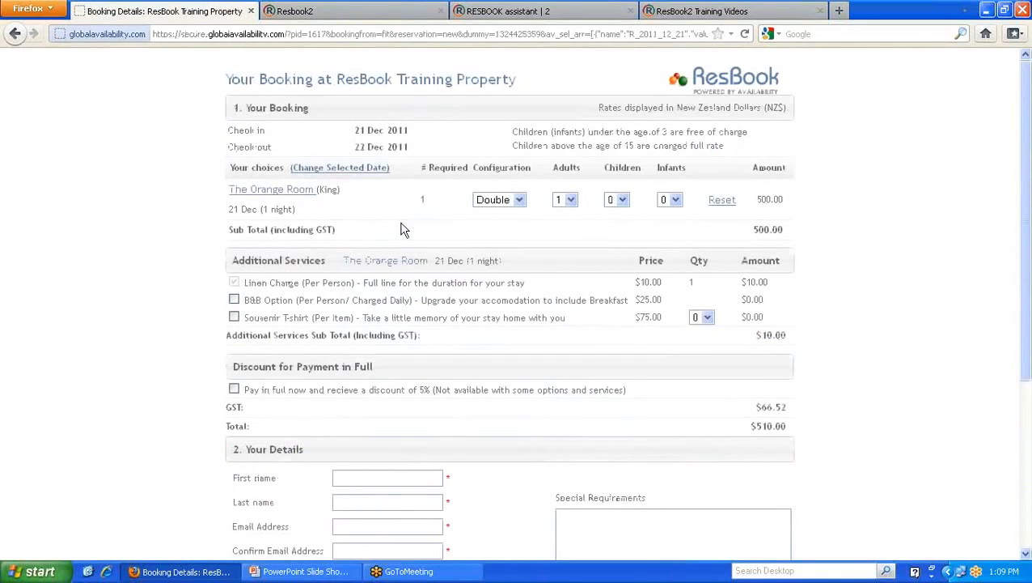
click(296, 190)
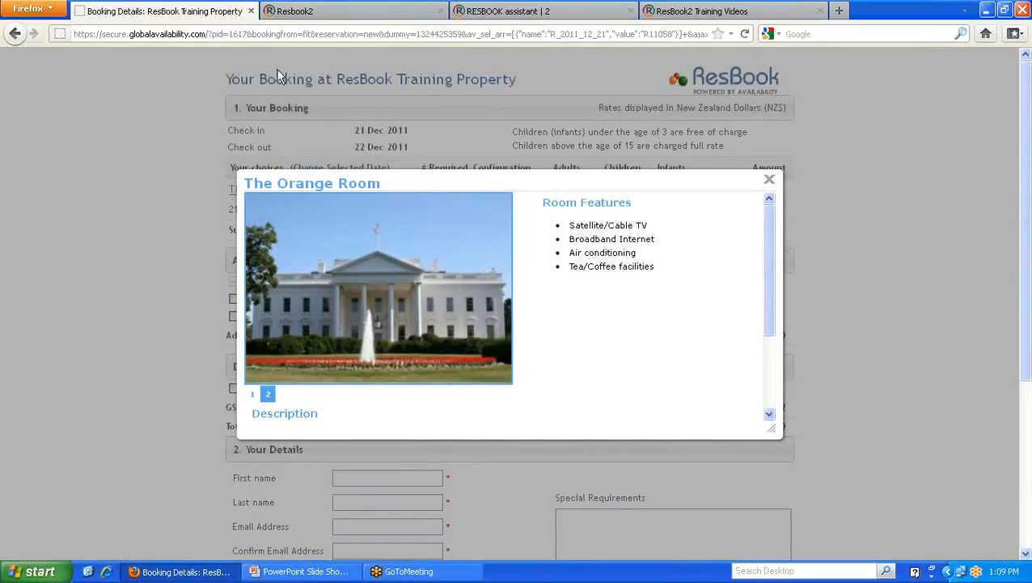
click(330, 12)
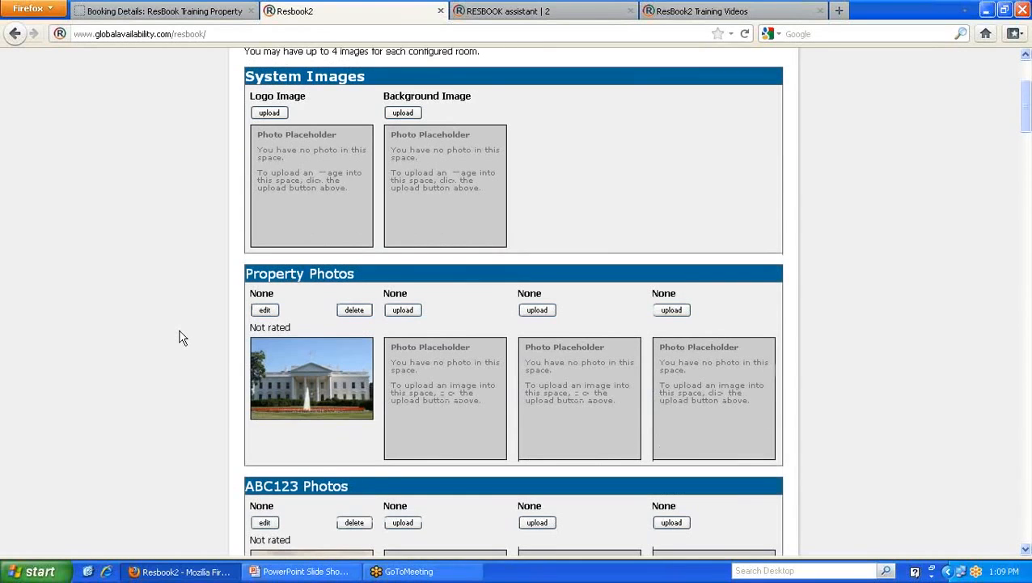
scroll(182, 338, down, 5)
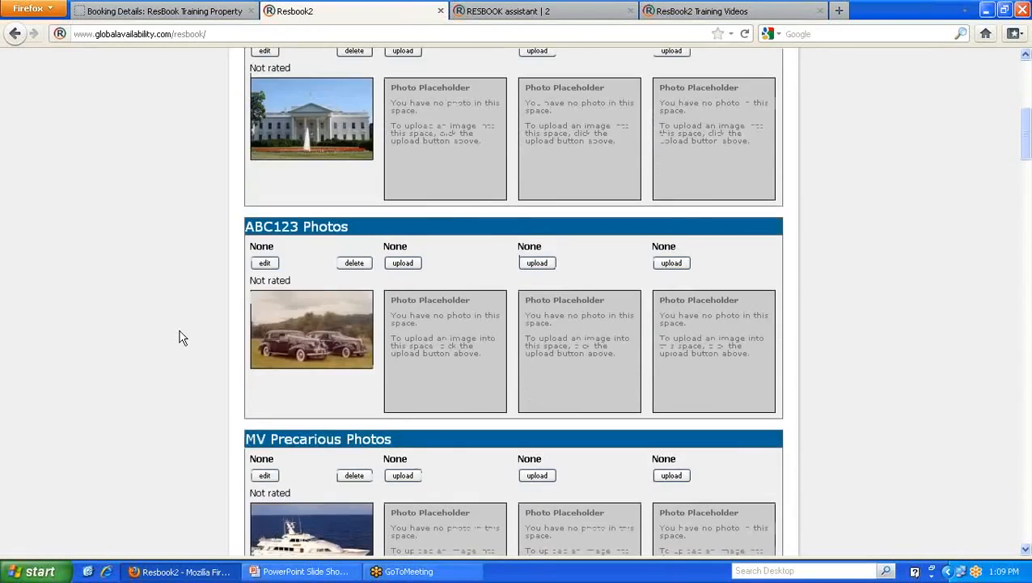
scroll(182, 339, up, 2)
scroll(182, 338, up, 7)
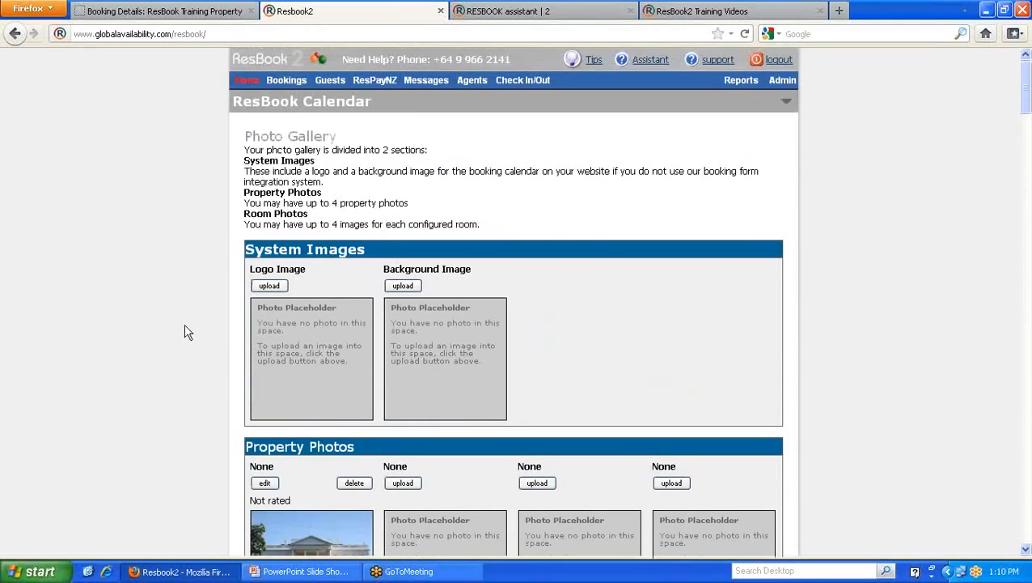
- Open the December 2011 My Availability Account statement and scroll its transactions
mouse_move(780, 81)
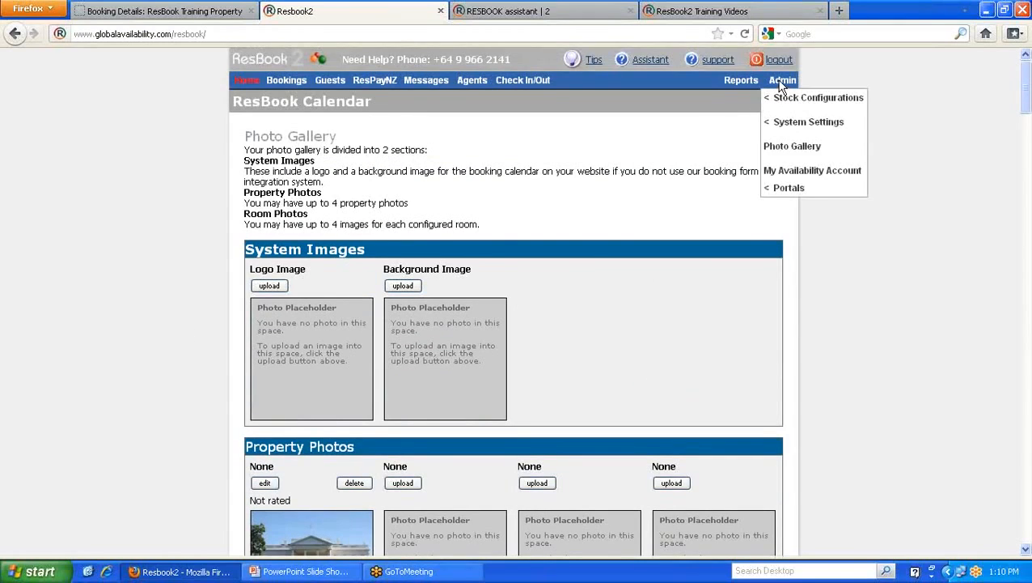
click(819, 173)
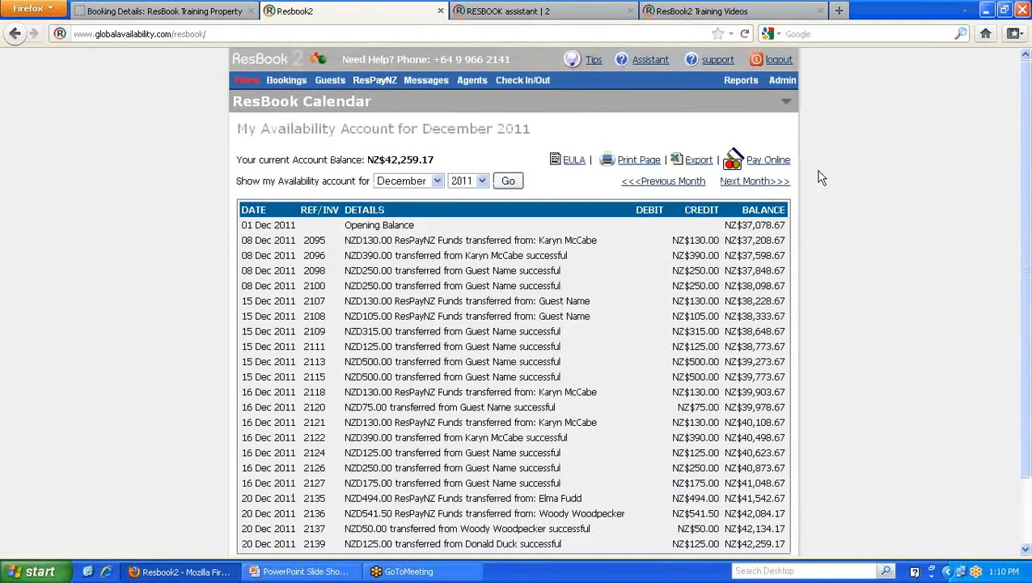
mouse_move(479, 89)
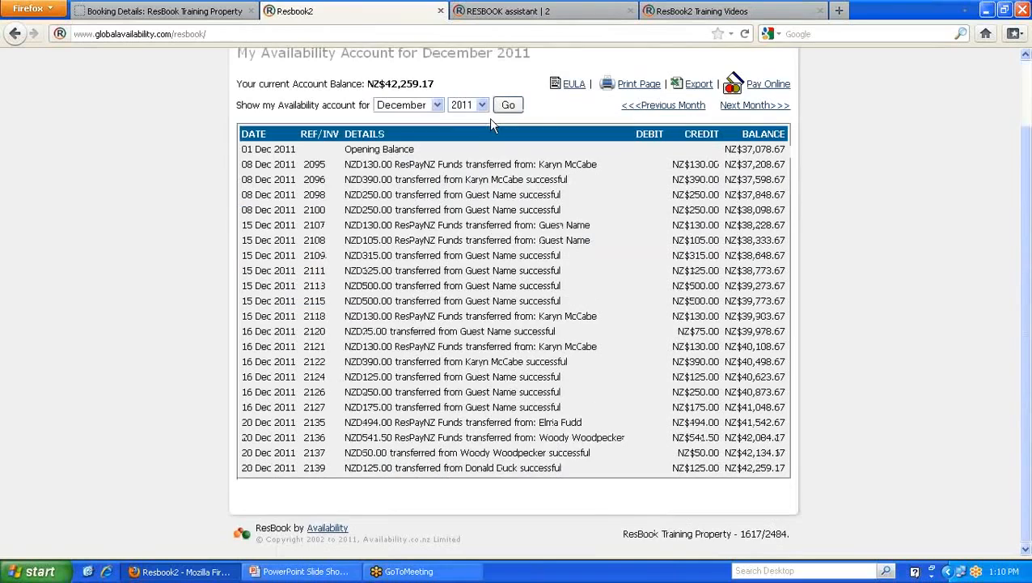
scroll(489, 118, down, 2)
- Highlight the NZ$42,259.17 balance, plus the payer's name and 541.50 credit in transaction 2136
drag(438, 84, 387, 83)
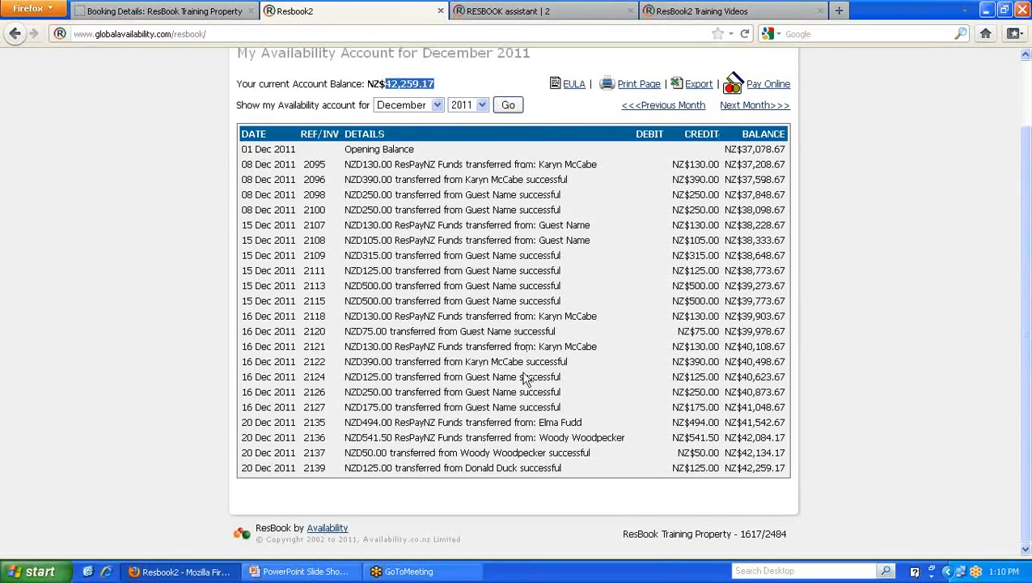
drag(539, 437, 625, 438)
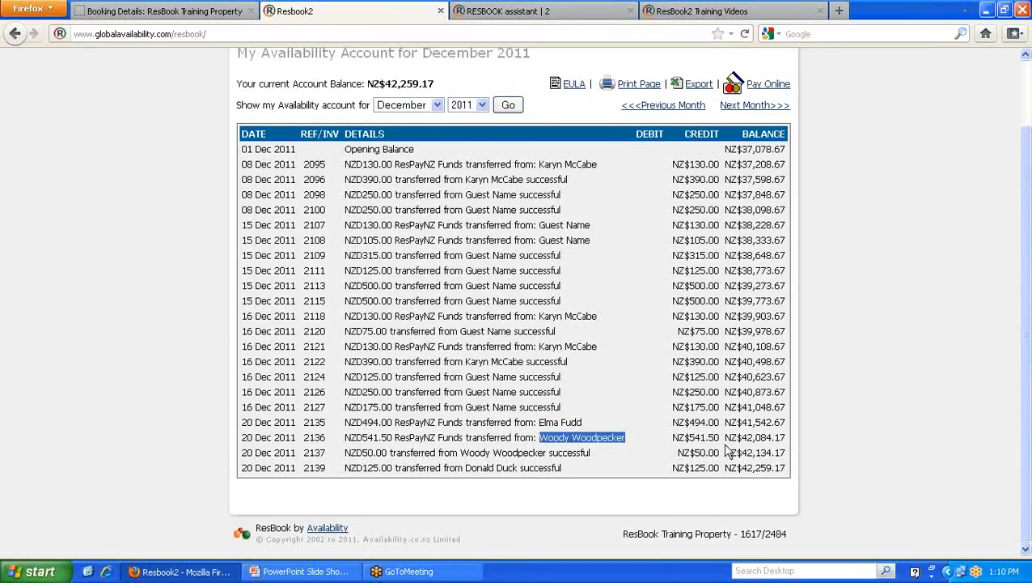
drag(720, 437, 689, 436)
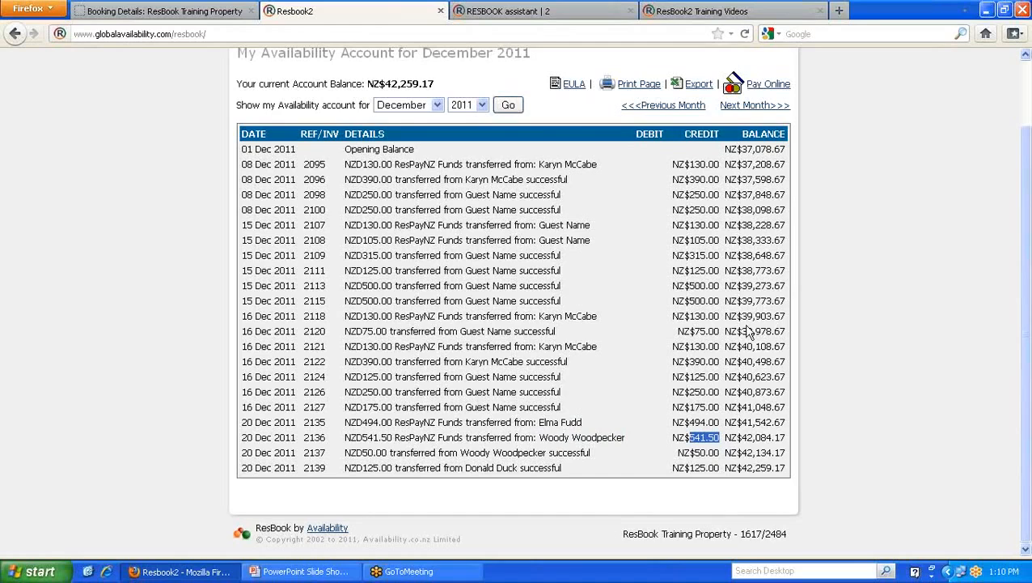
scroll(647, 222, up, 2)
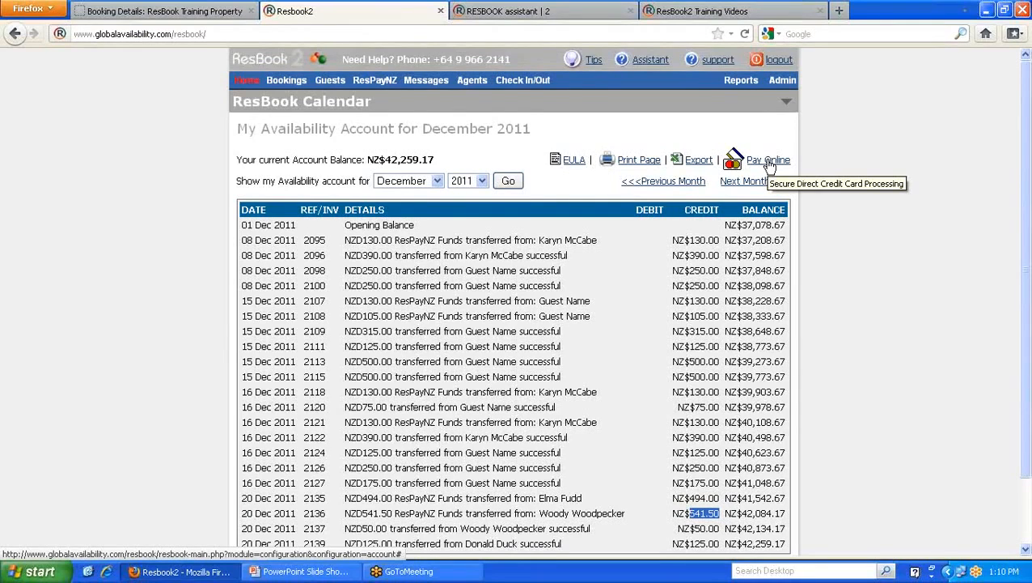
mouse_move(743, 86)
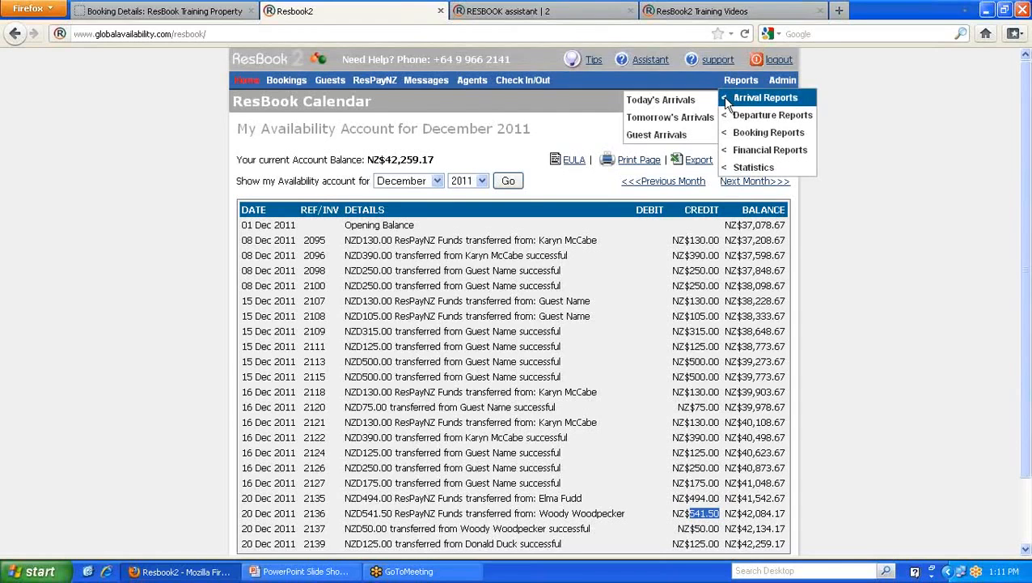
- Open and review the Today's Arrivals report
click(670, 101)
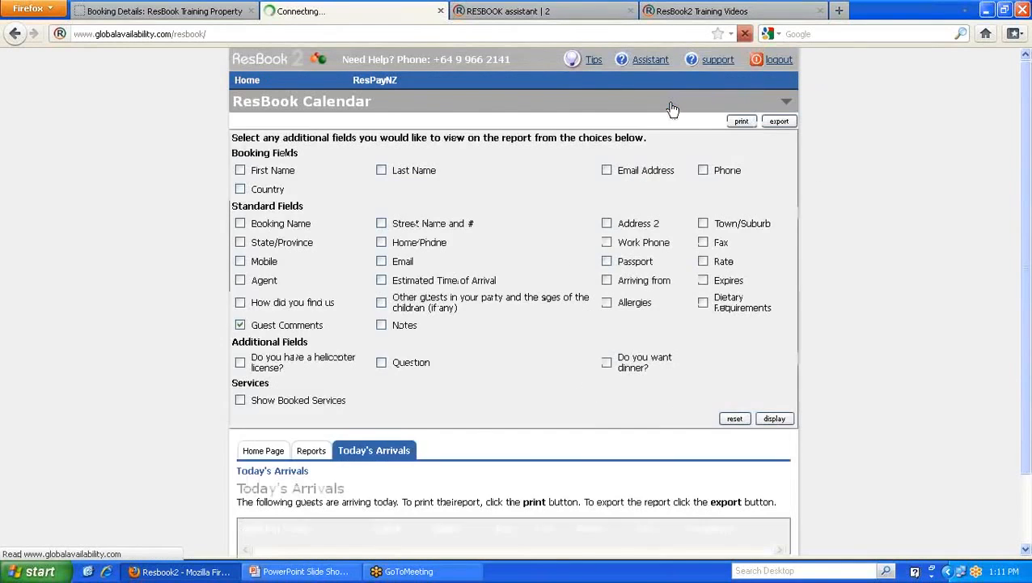
scroll(599, 152, down, 2)
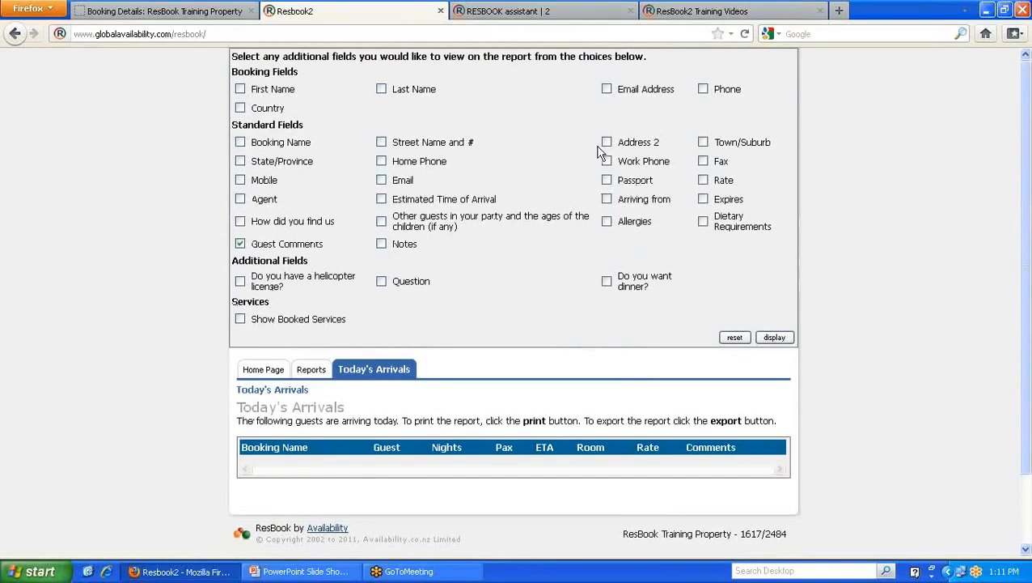
scroll(599, 152, up, 2)
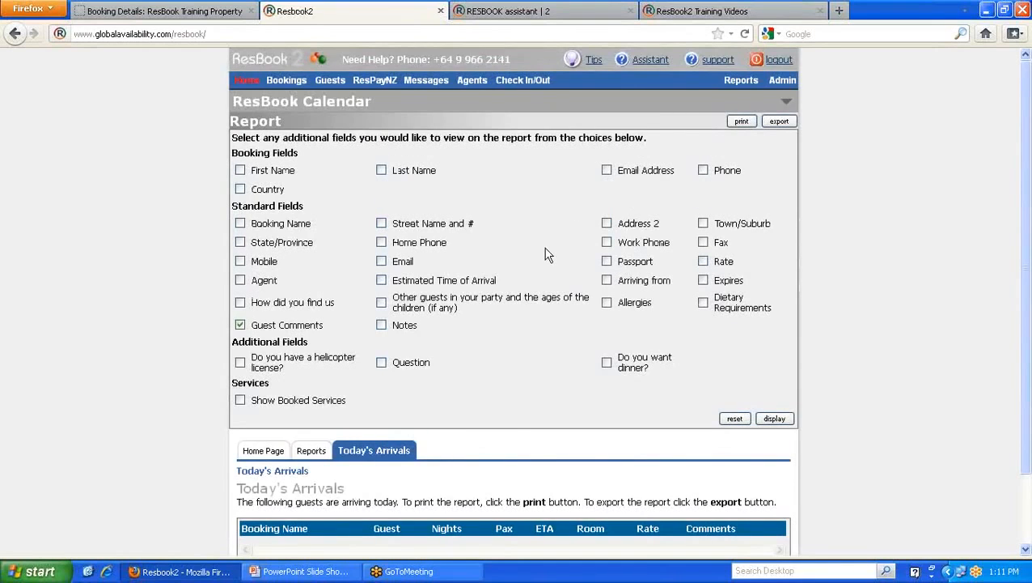
scroll(546, 254, down, 2)
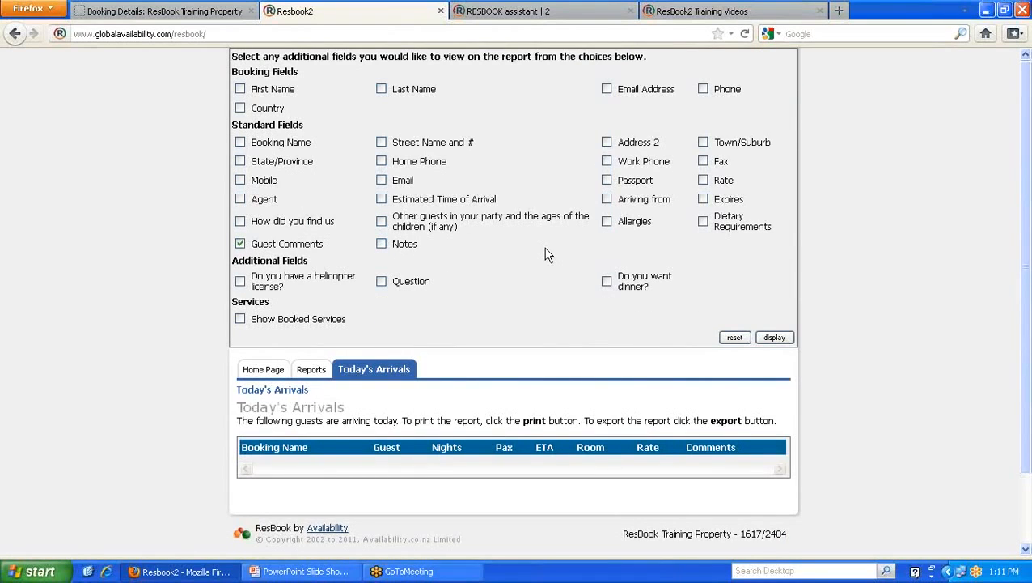
scroll(546, 254, up, 2)
- Open and review the Today's Departures report
mouse_move(743, 104)
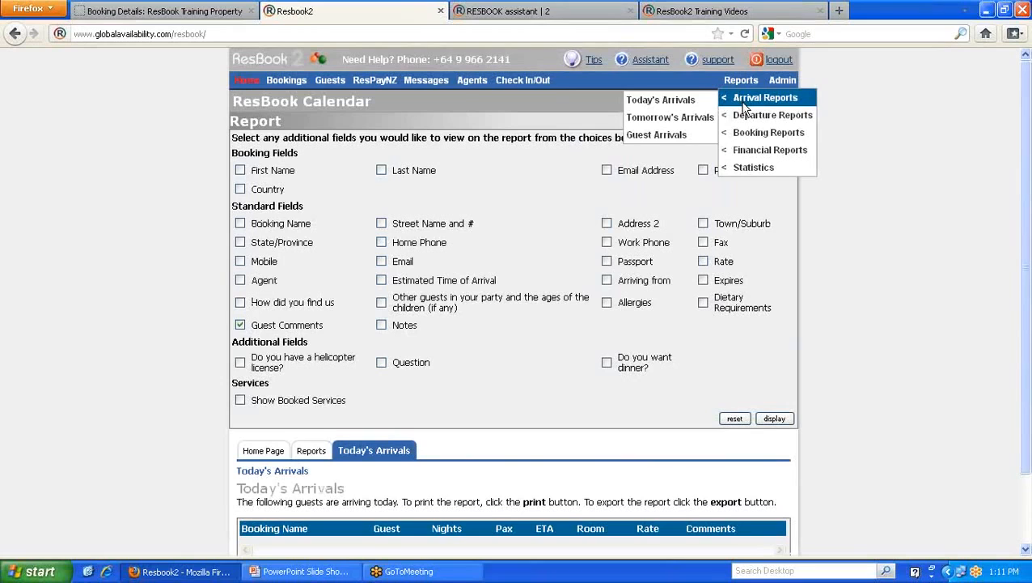
click(657, 122)
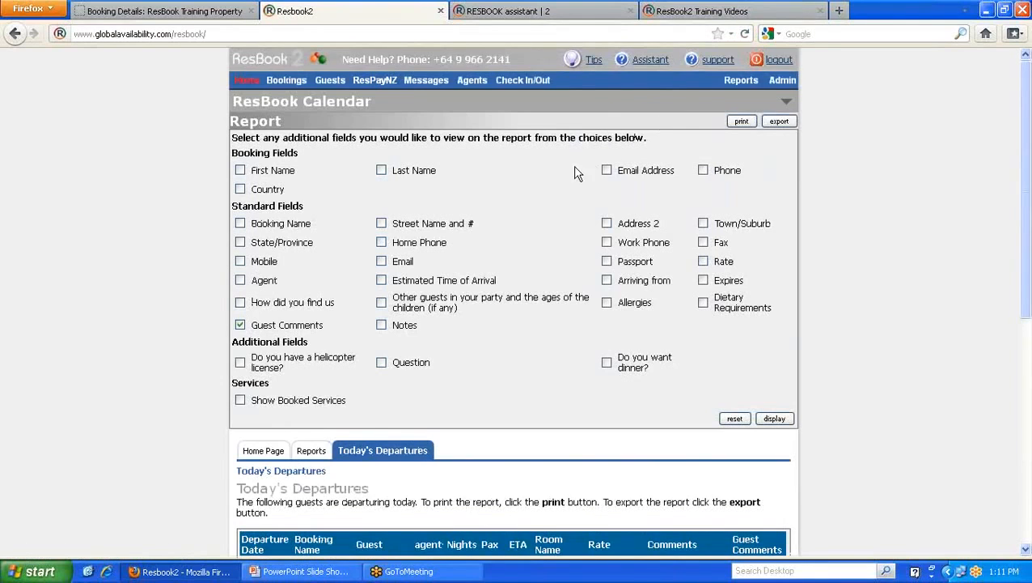
scroll(576, 172, down, 3)
scroll(577, 172, down, 1)
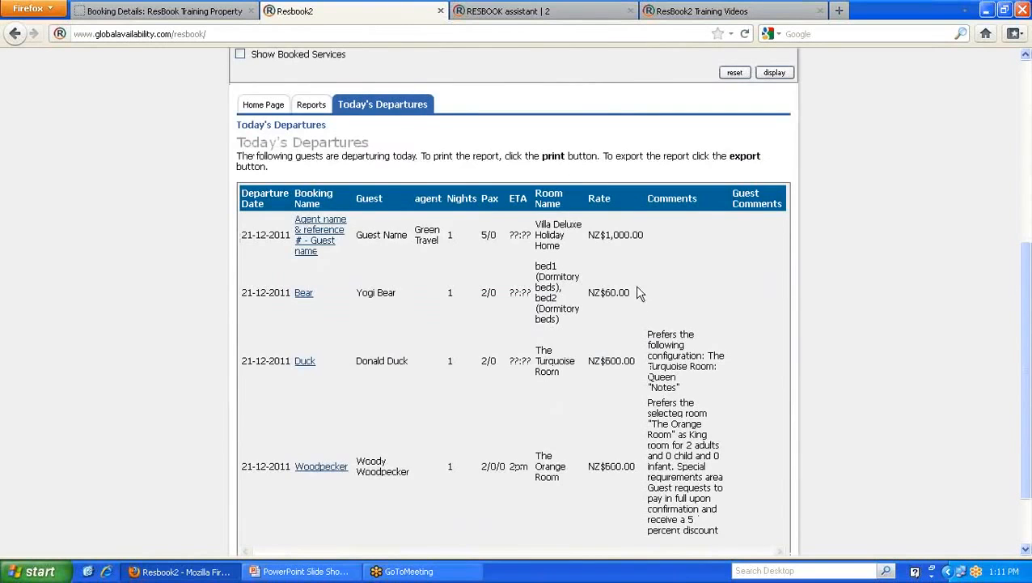
scroll(635, 289, down, 1)
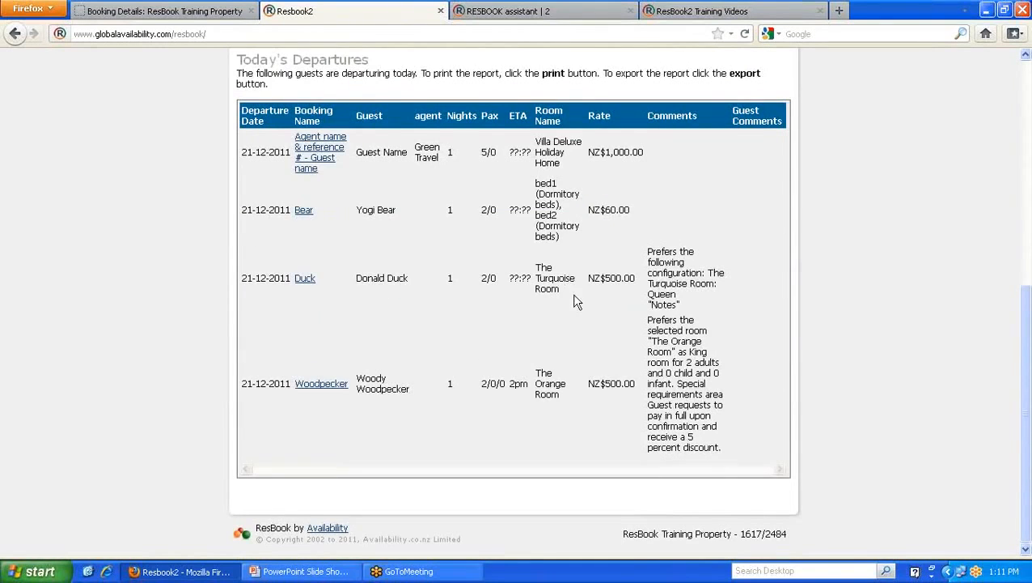
scroll(457, 304, up, 1)
scroll(456, 304, up, 4)
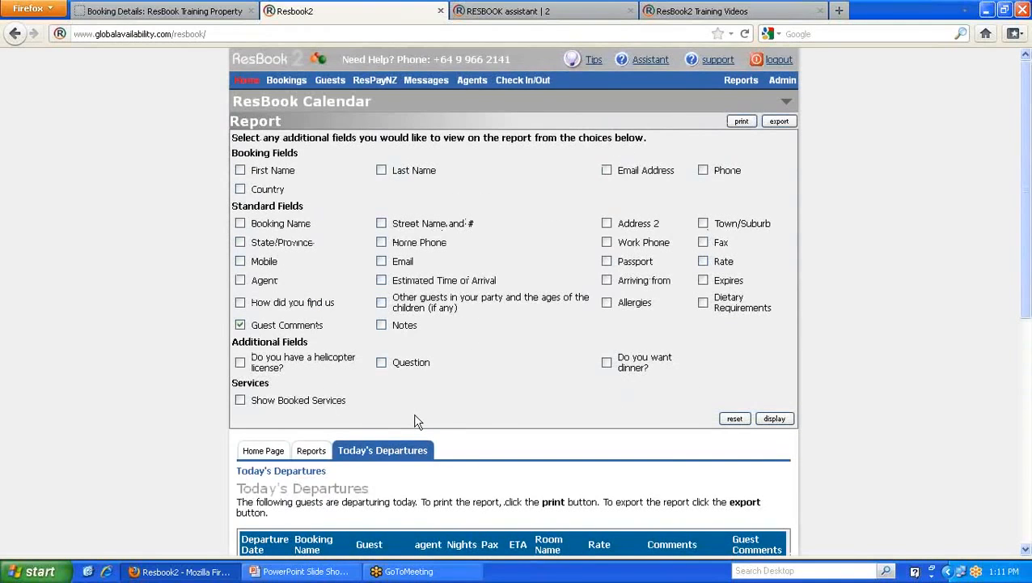
scroll(501, 374, down, 3)
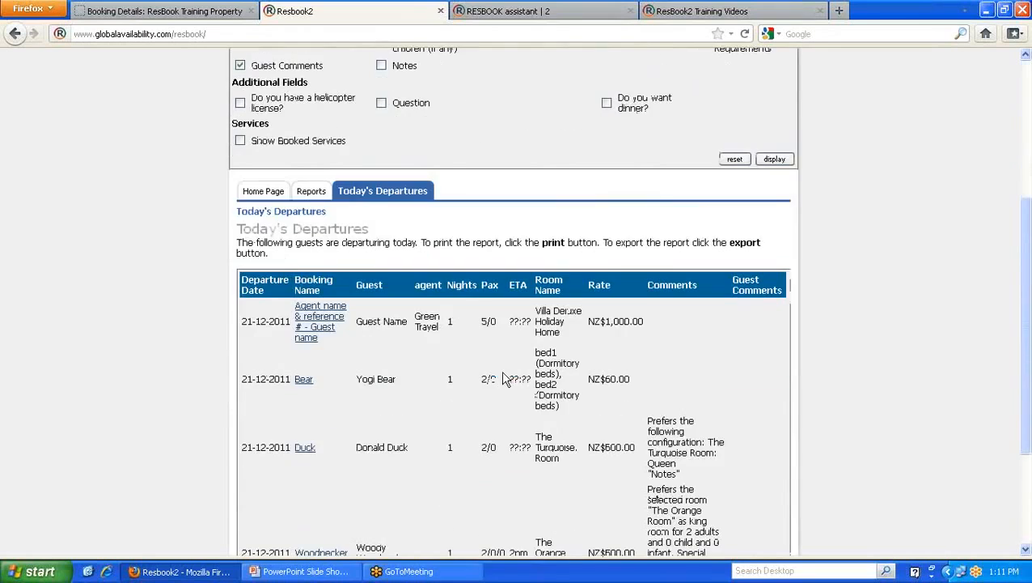
scroll(530, 289, up, 3)
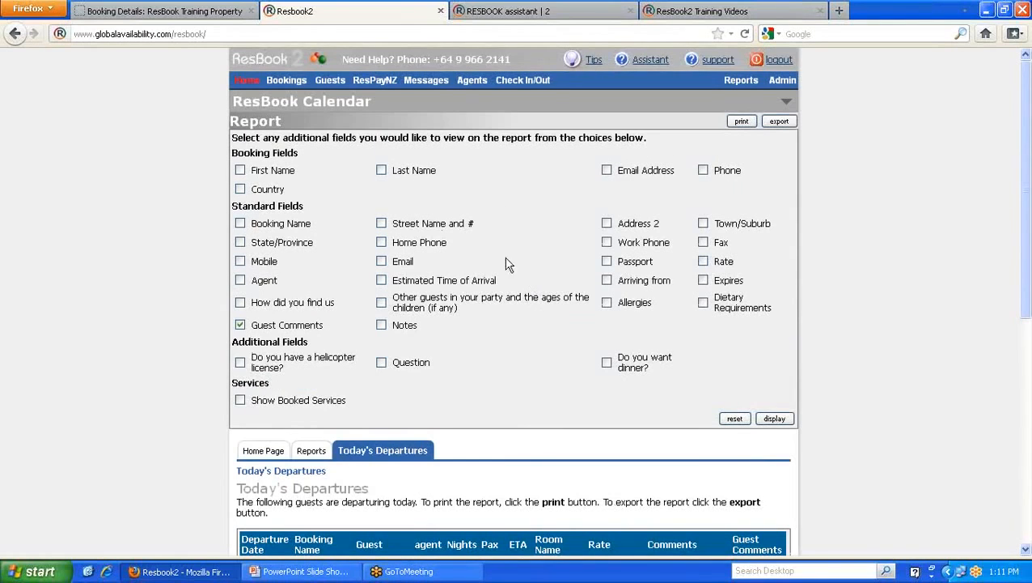
- Add the Country field and redisplay the departures, showing nz and us
click(240, 188)
click(775, 418)
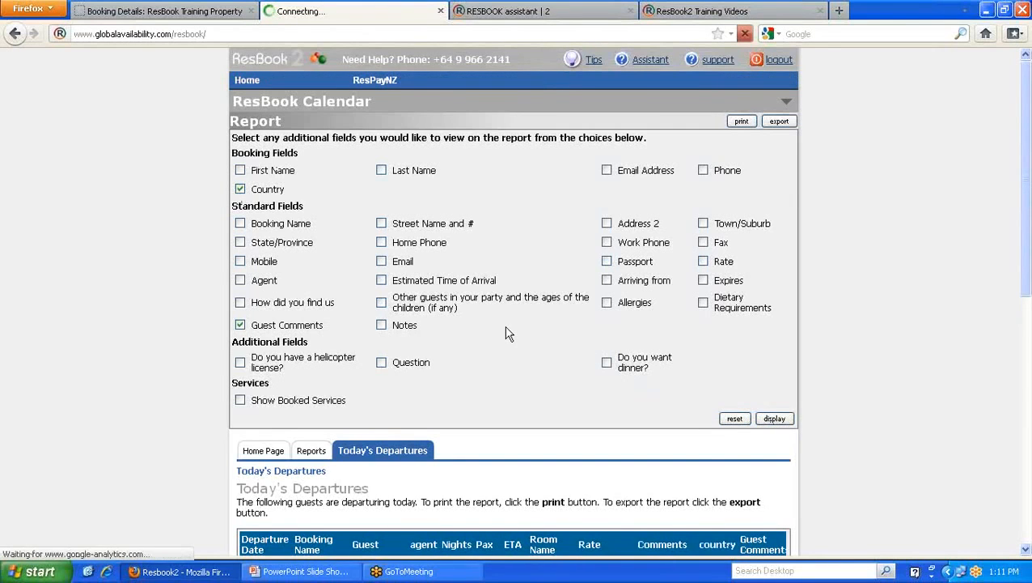
scroll(508, 333, down, 5)
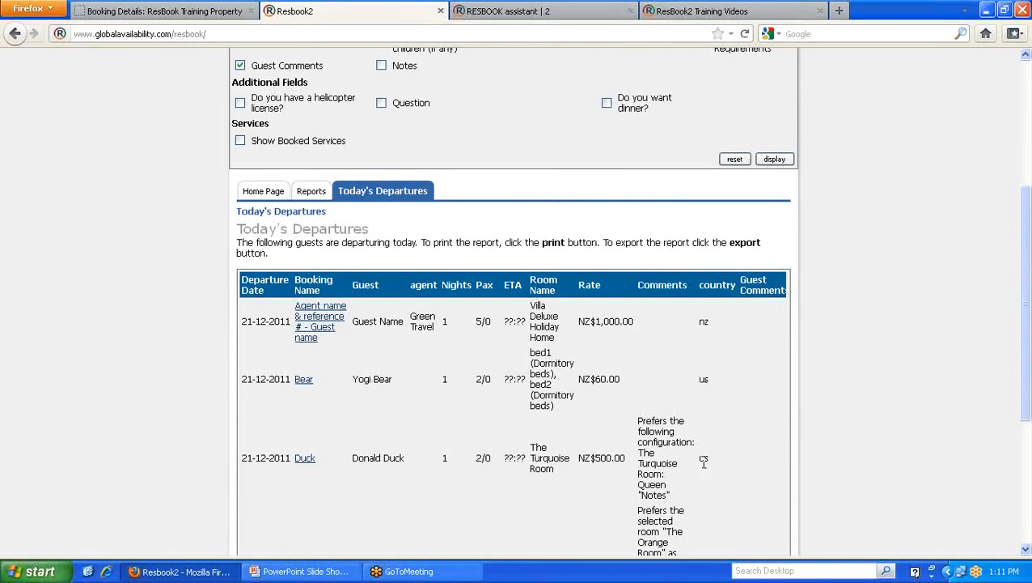
scroll(633, 233, up, 2)
scroll(635, 233, up, 4)
- Open the occupancy and average nightly rates report
mouse_move(741, 81)
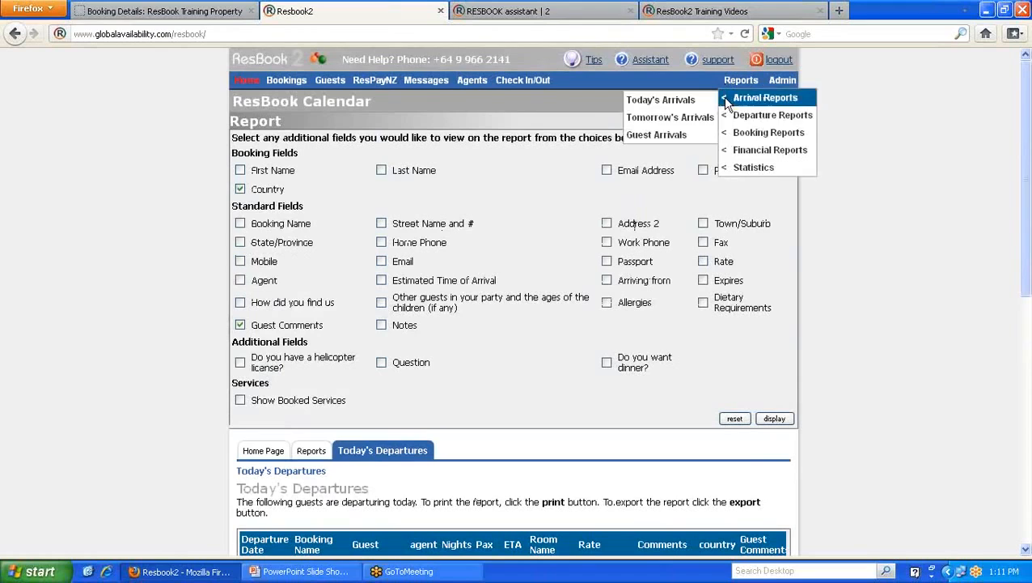
mouse_move(749, 136)
mouse_move(753, 153)
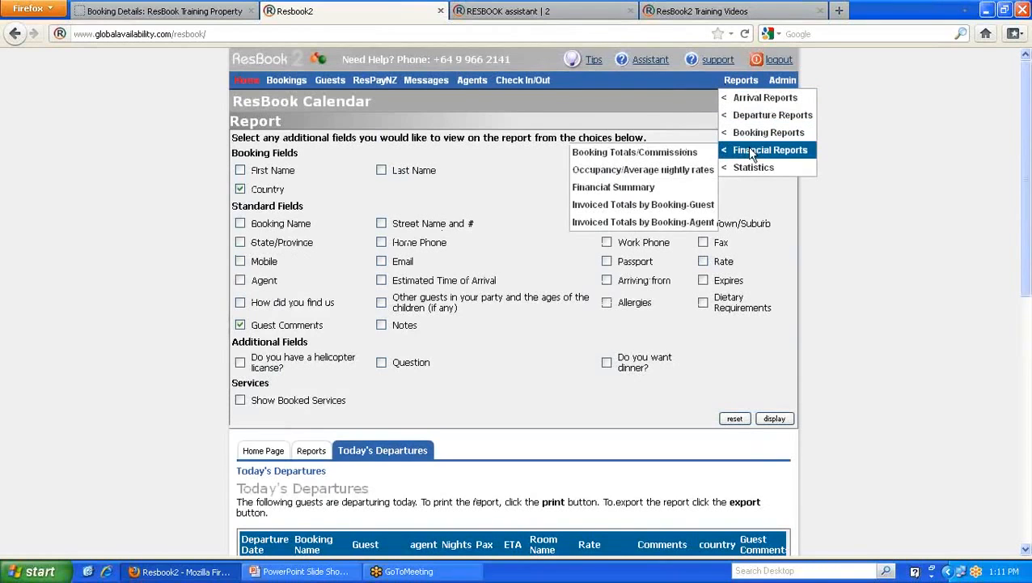
click(607, 170)
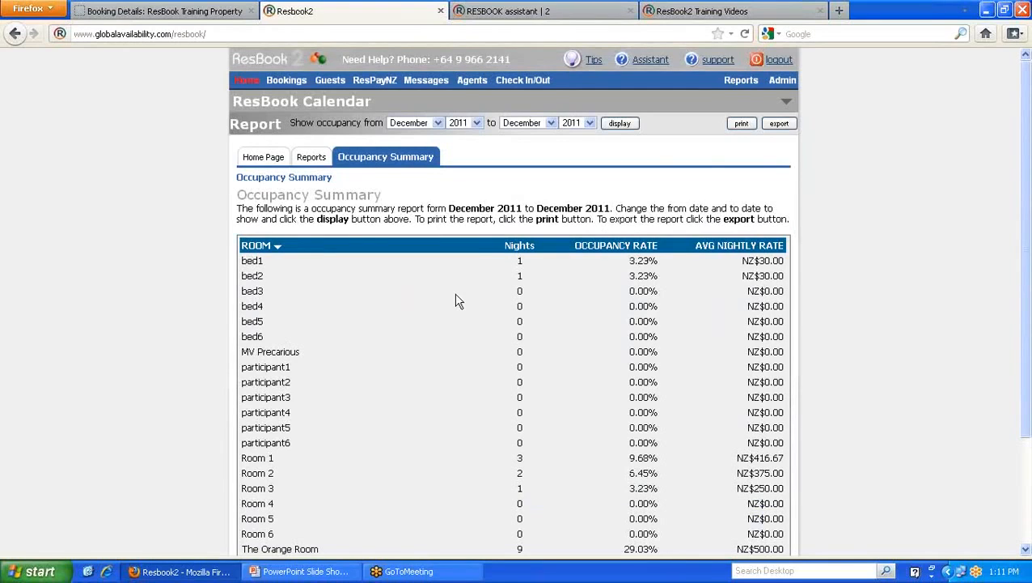
- Open the Financial Summary report
click(736, 81)
mouse_move(754, 139)
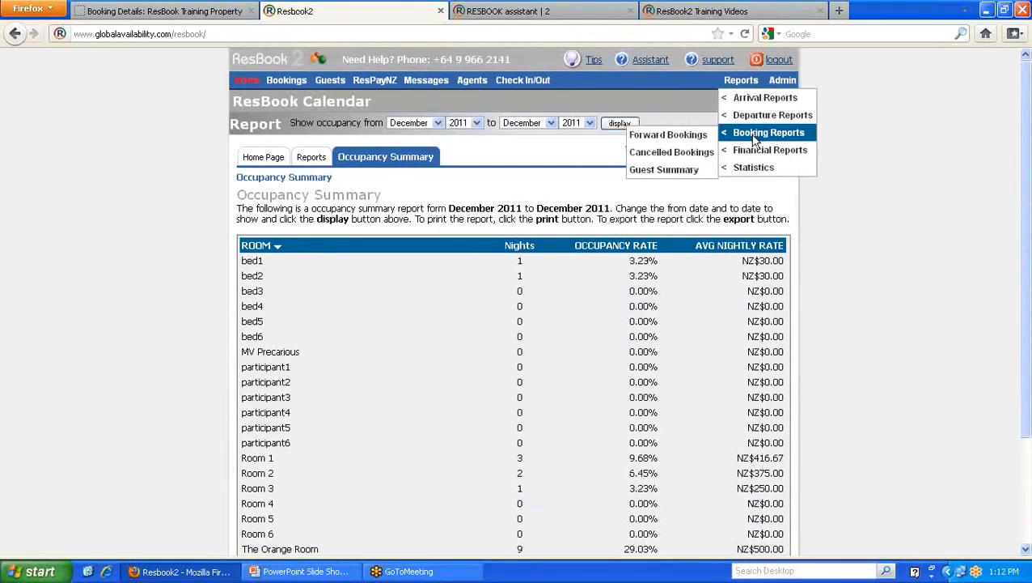
click(637, 190)
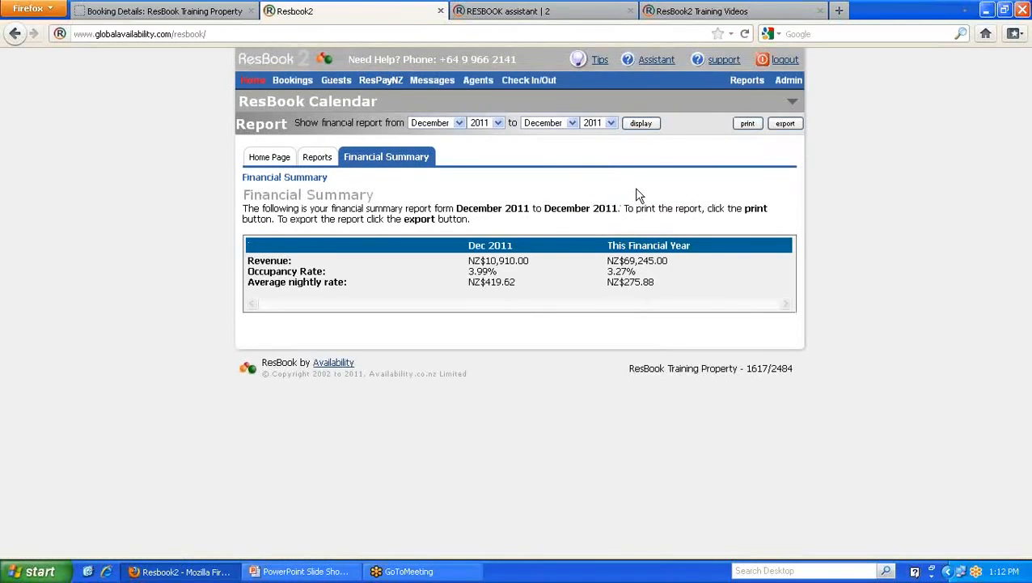
- Open the Statistics Department Report and scroll through it
mouse_move(746, 80)
mouse_move(752, 170)
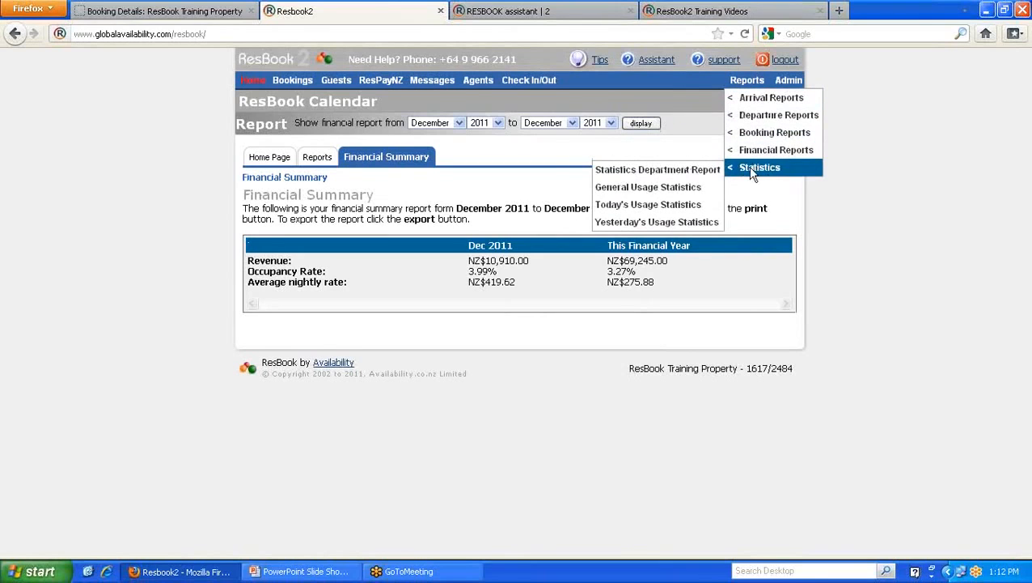
click(636, 172)
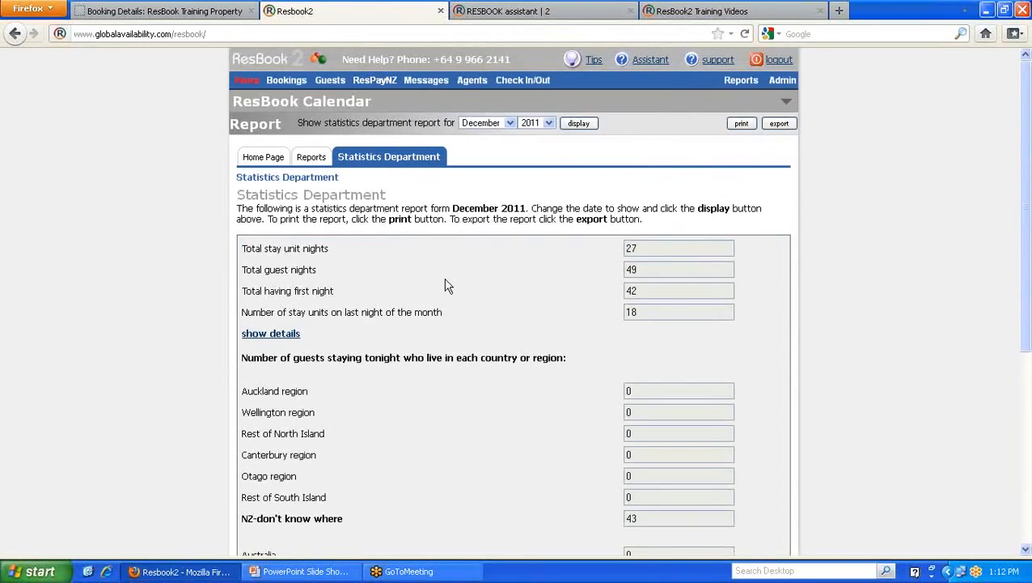
scroll(441, 288, down, 4)
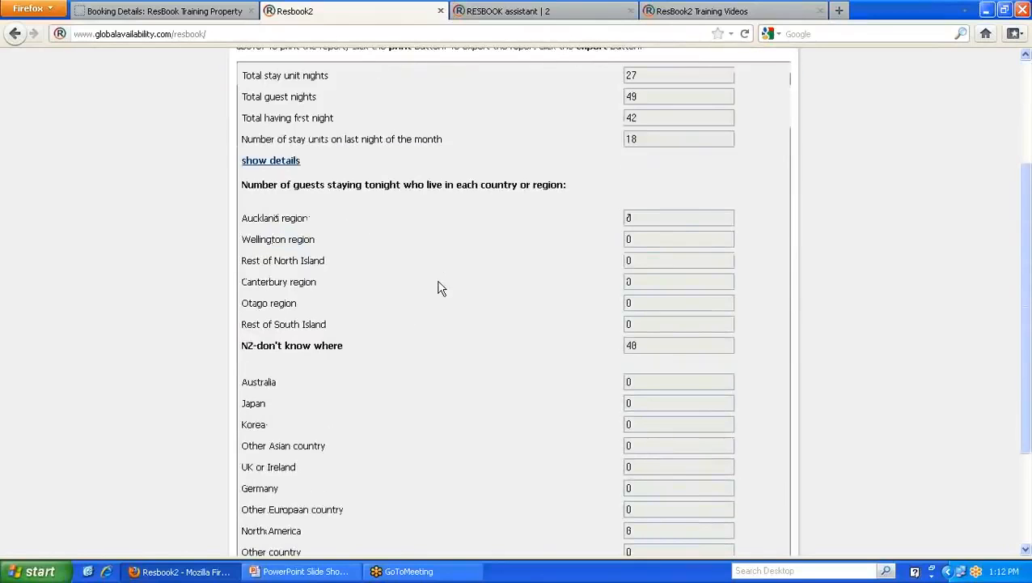
scroll(441, 288, down, 2)
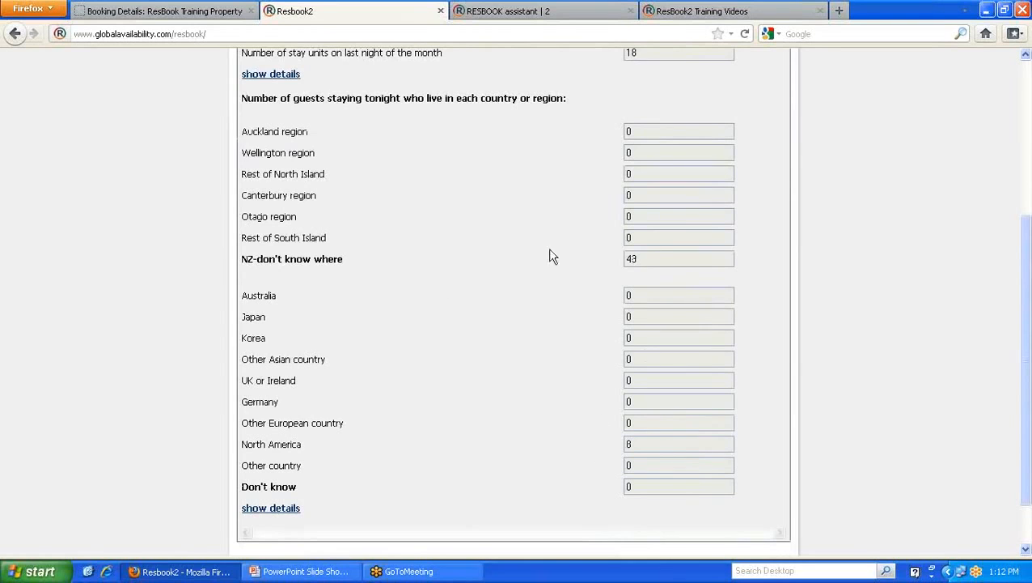
scroll(518, 243, up, 2)
scroll(473, 241, up, 4)
- Open General Usage Statistics and highlight the 661 availability views and 94 website bookings
mouse_move(736, 81)
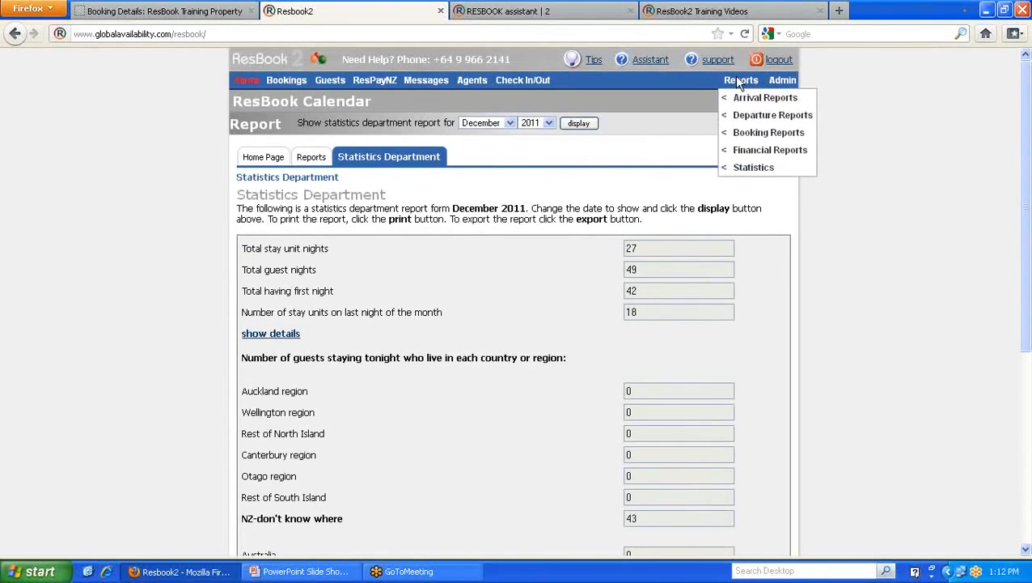
mouse_move(748, 168)
click(630, 195)
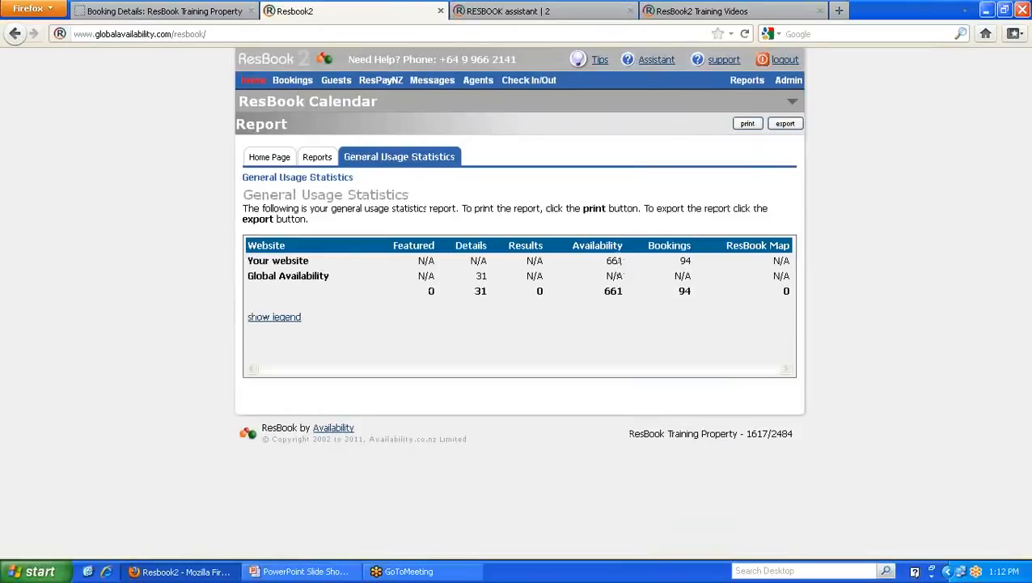
double_click(615, 260)
double_click(684, 261)
mouse_move(745, 85)
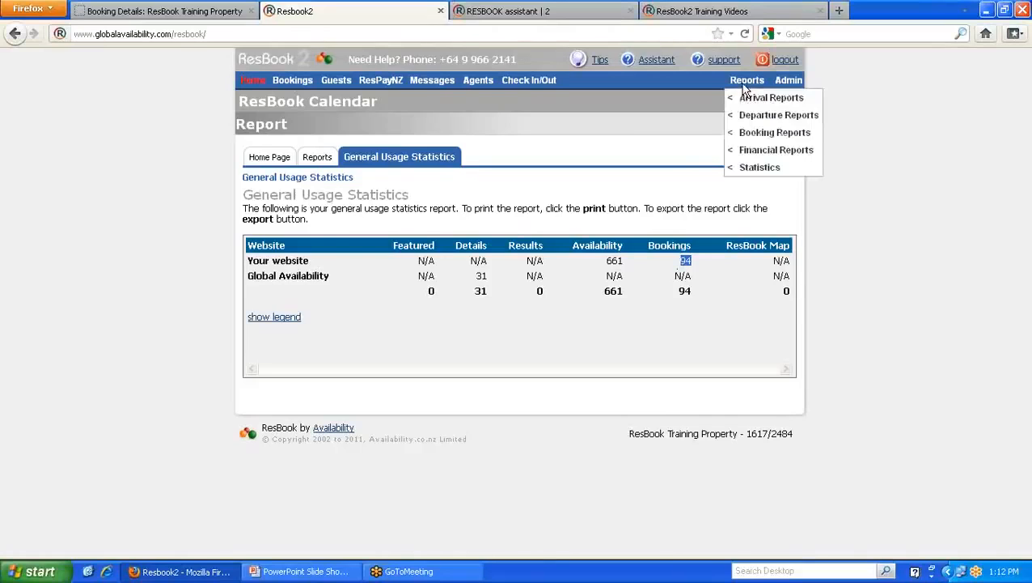
mouse_move(749, 149)
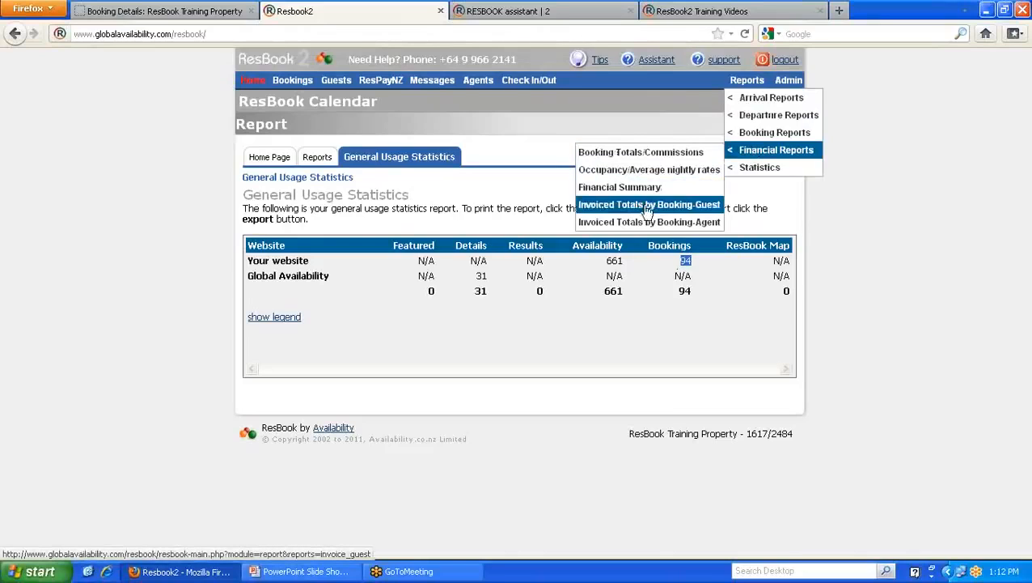
- Open the Invoiced Totals by Booking-Guest report showing NZD $4402
click(672, 209)
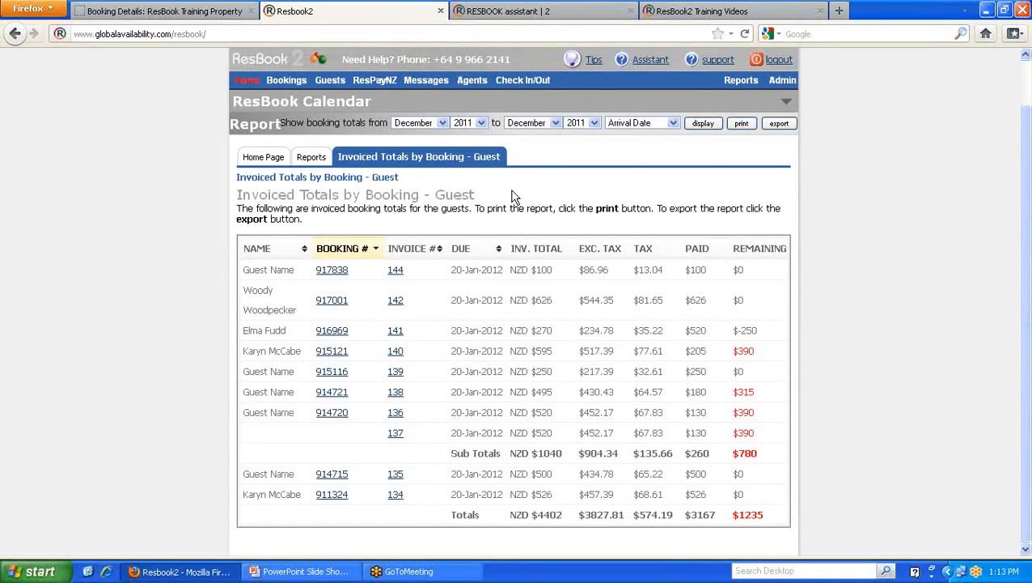
scroll(511, 196, down, 1)
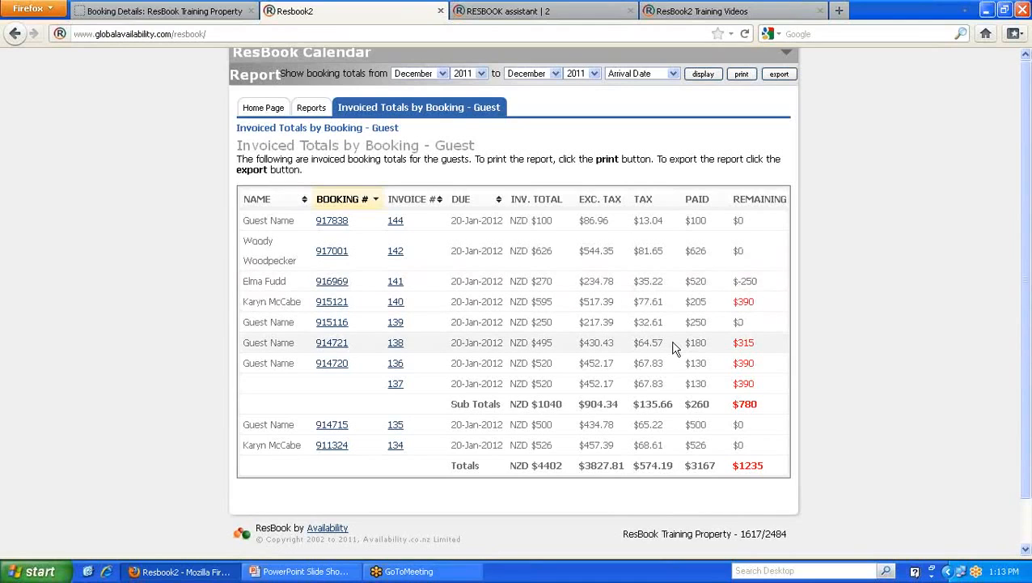
scroll(676, 348, up, 1)
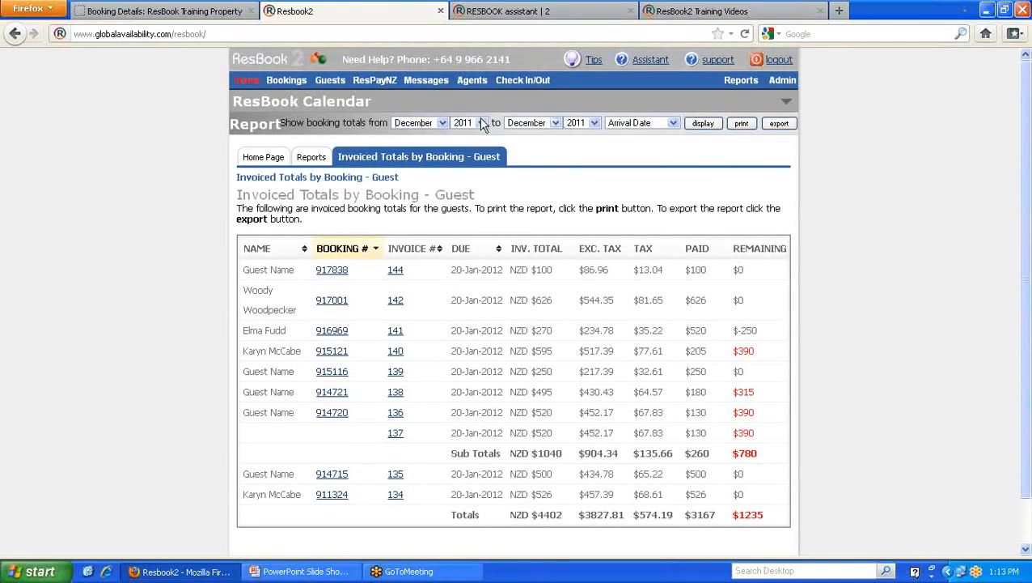
- Set the report's start date to January 2010
click(443, 123)
click(416, 135)
click(482, 123)
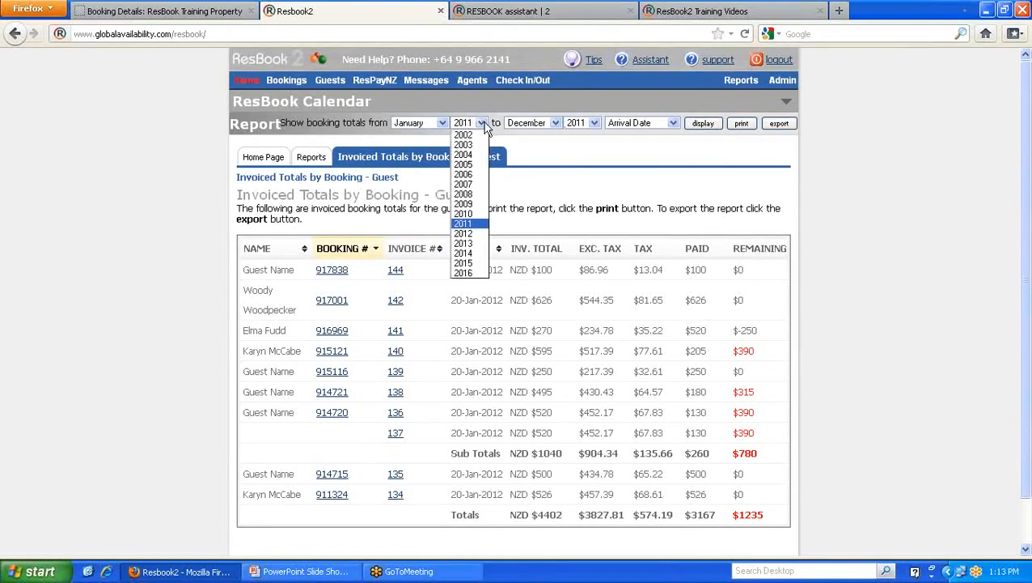
click(465, 213)
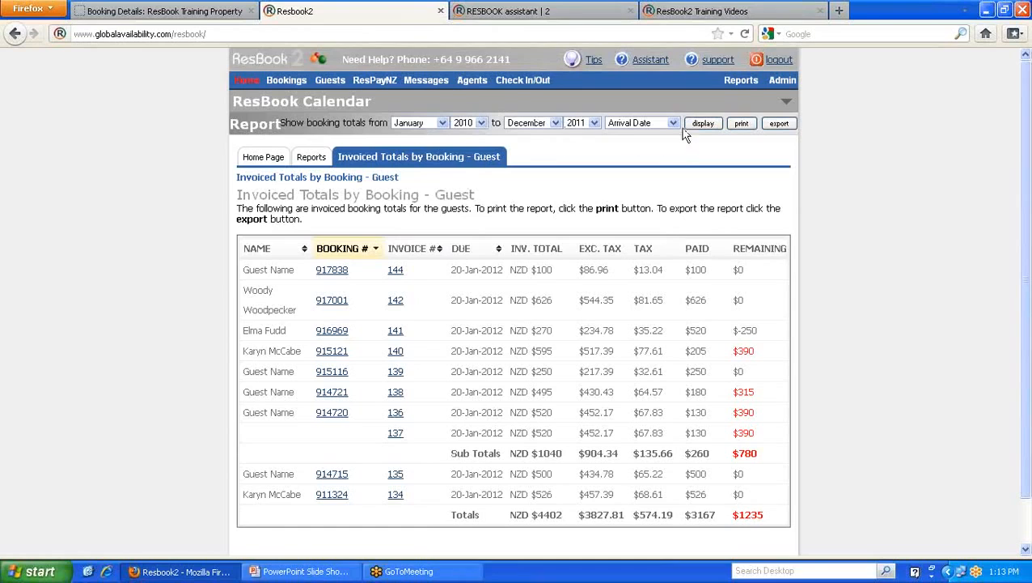
mouse_move(287, 82)
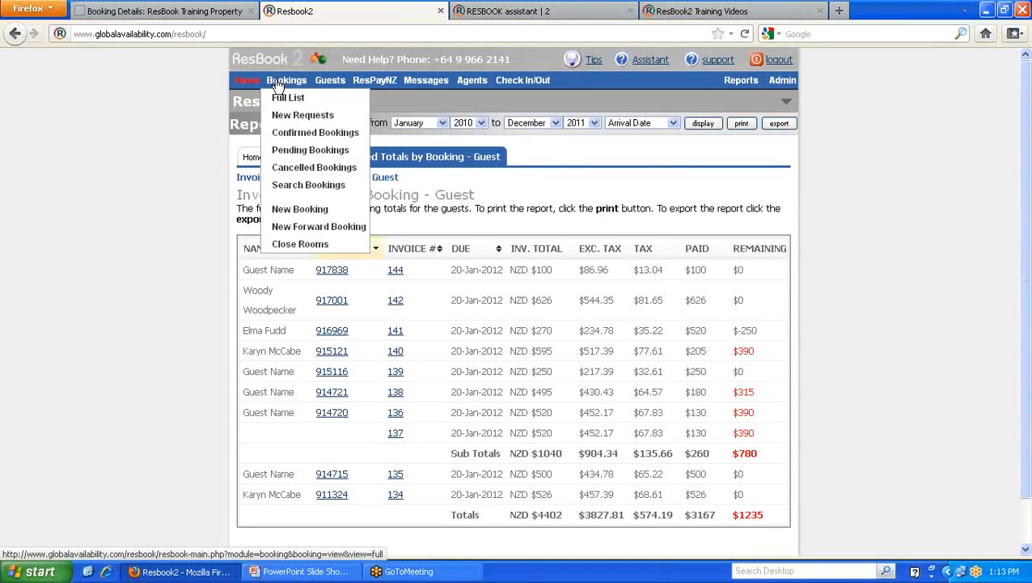
- Display the December 2011 bookings full list, then open the ResBook Assistant help
click(295, 102)
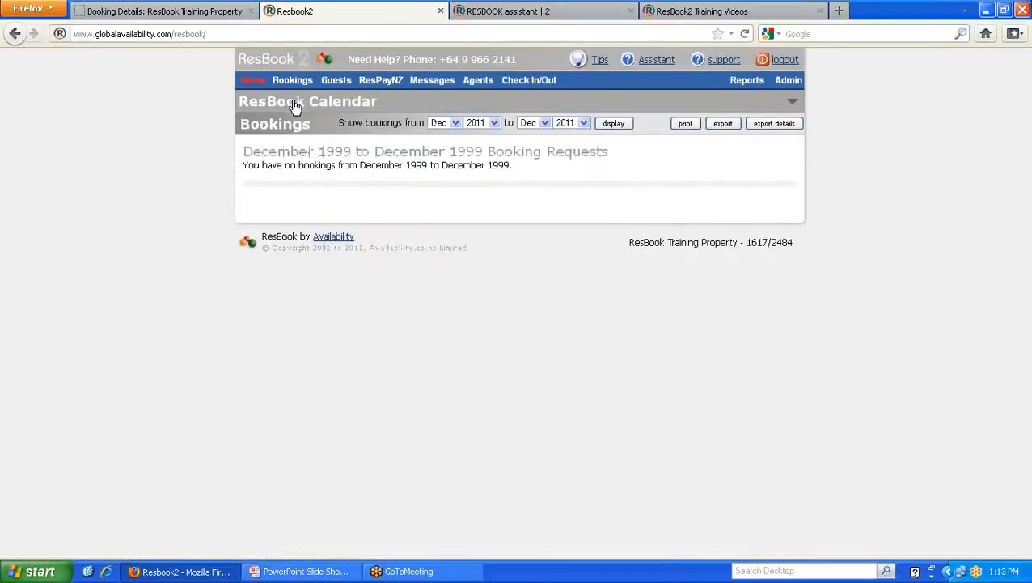
click(614, 125)
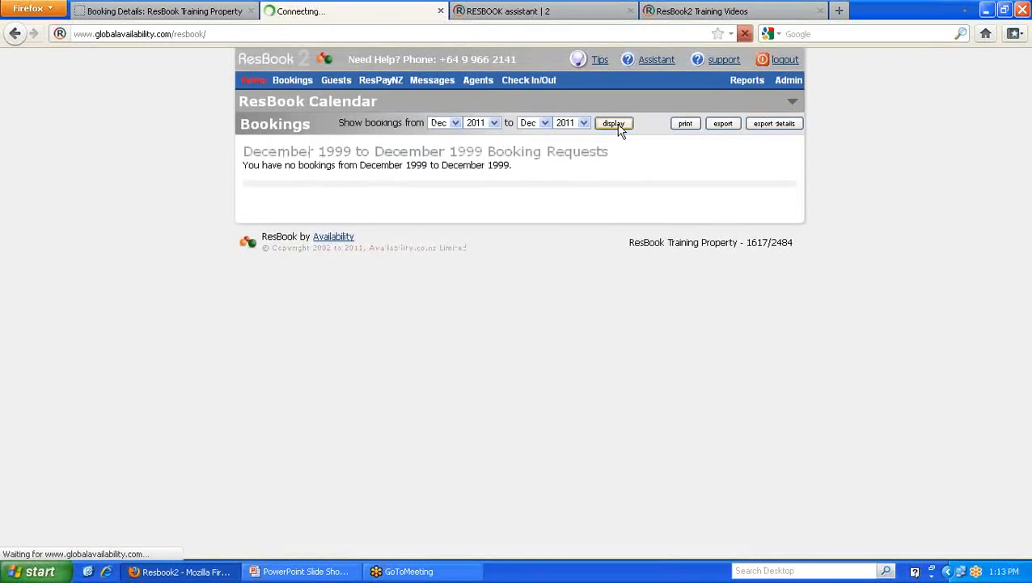
scroll(623, 149, down, 5)
scroll(623, 150, up, 8)
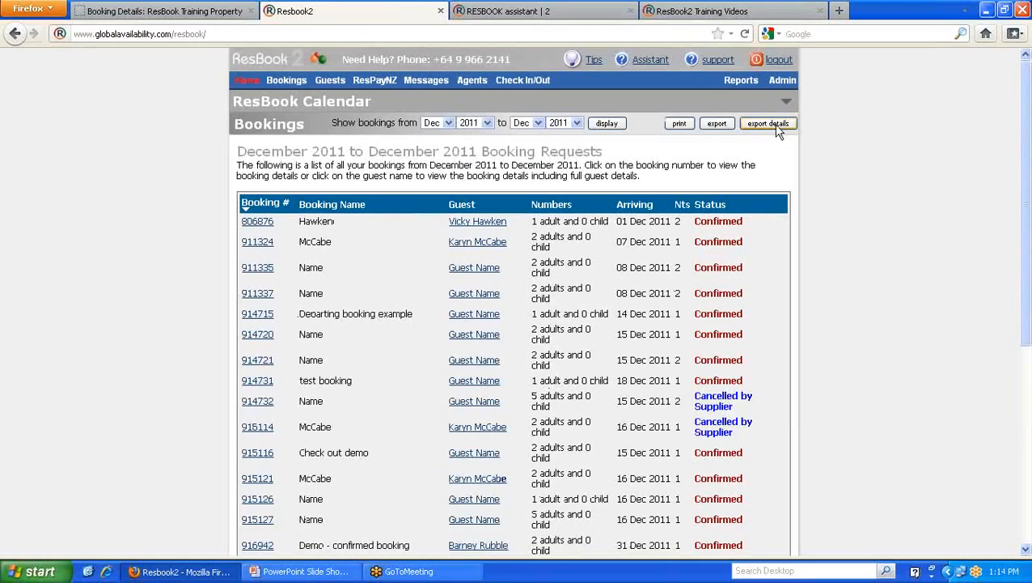
click(652, 60)
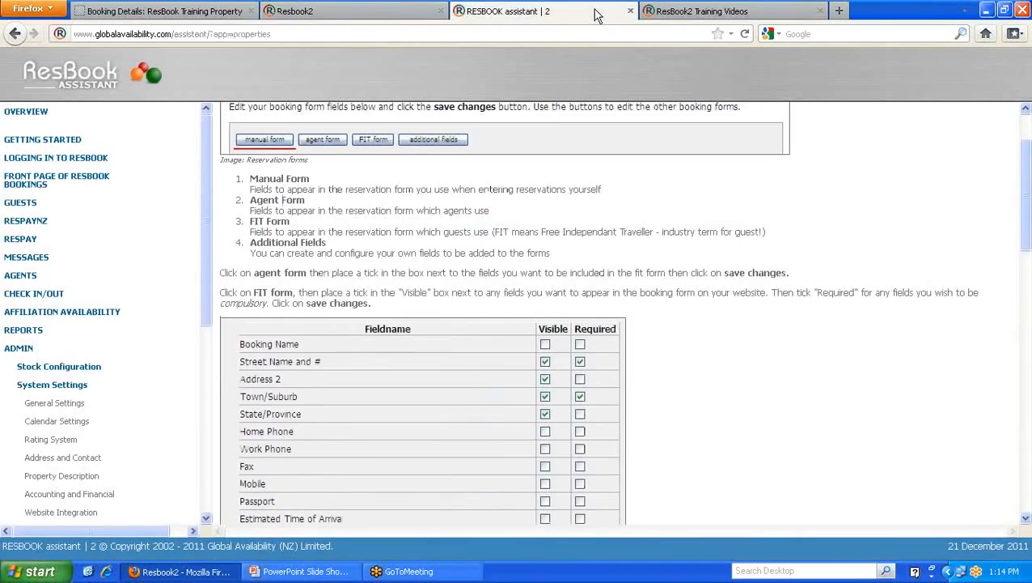
- View Getting Started help and the ResBook2 Training Videos list, then return to the Resbook2 tab
click(63, 144)
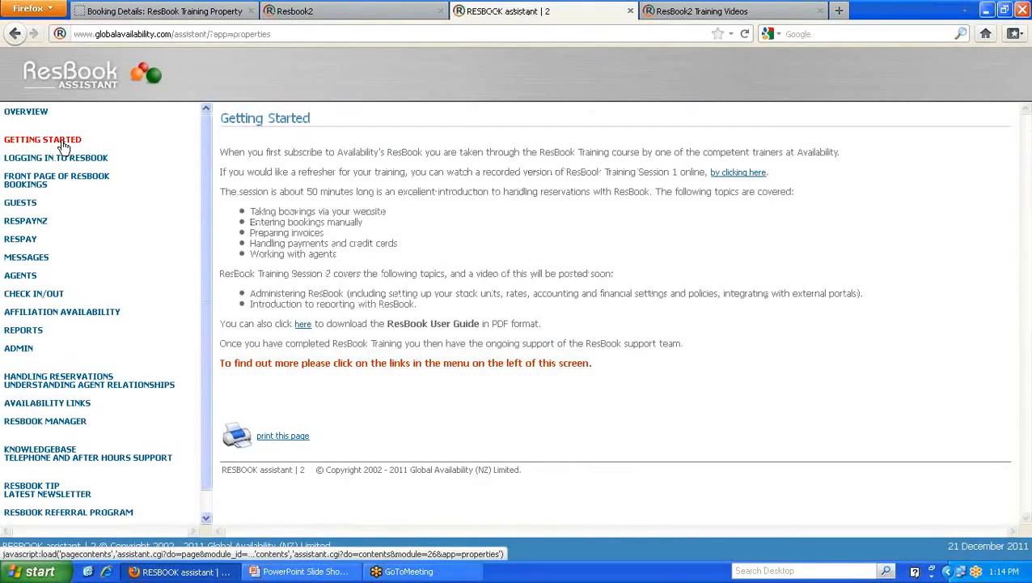
click(698, 12)
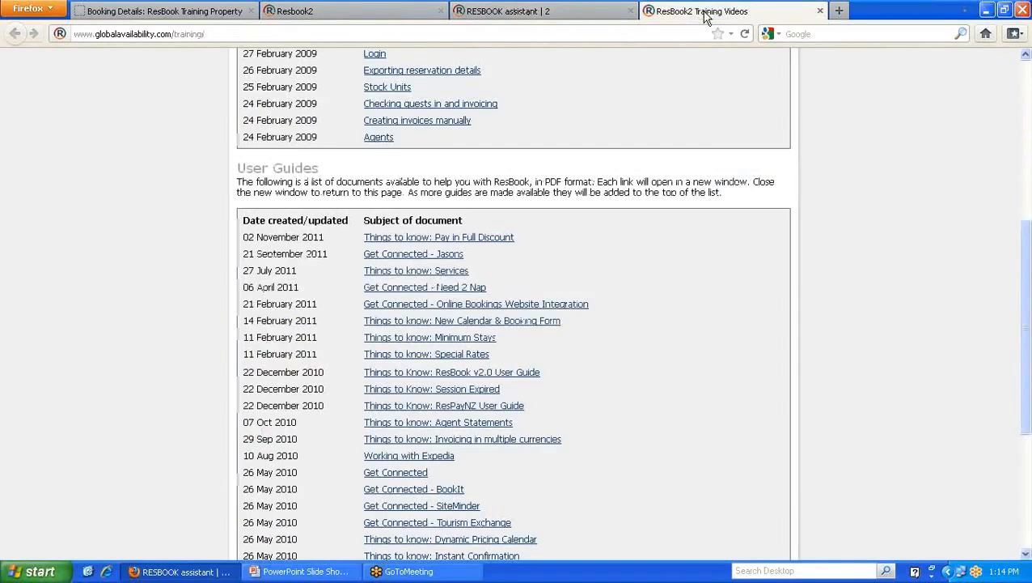
scroll(528, 369, down, 5)
scroll(527, 369, up, 10)
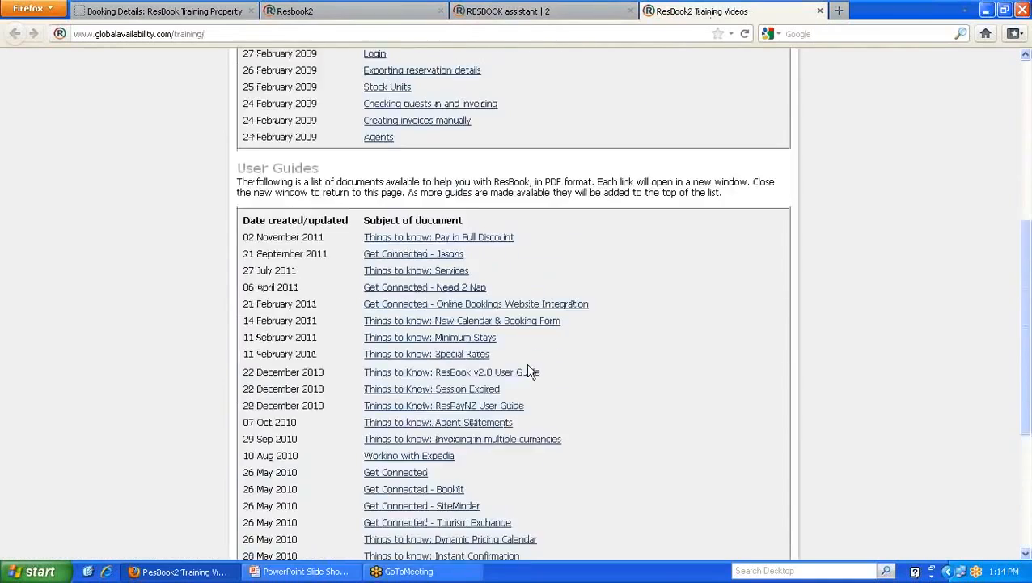
scroll(527, 369, up, 3)
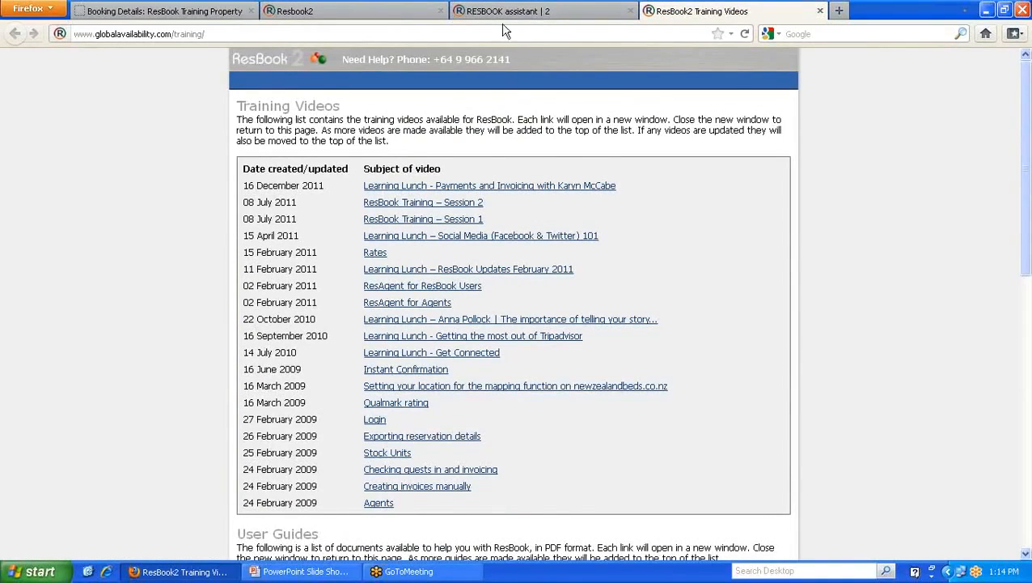
click(389, 11)
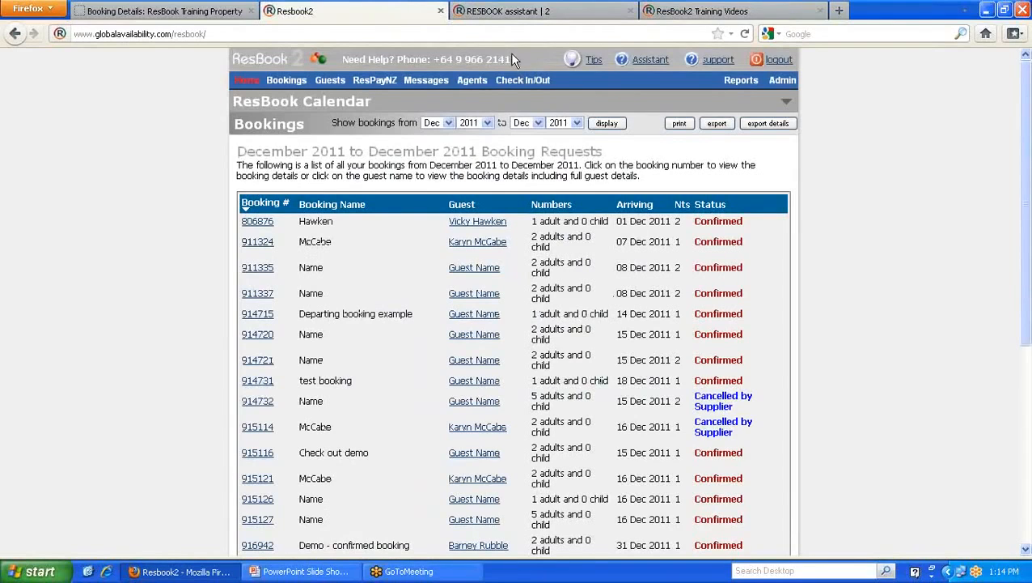
- Highlight the support phone number in the header, then switch to the Go Live! slideshow
drag(511, 63, 348, 55)
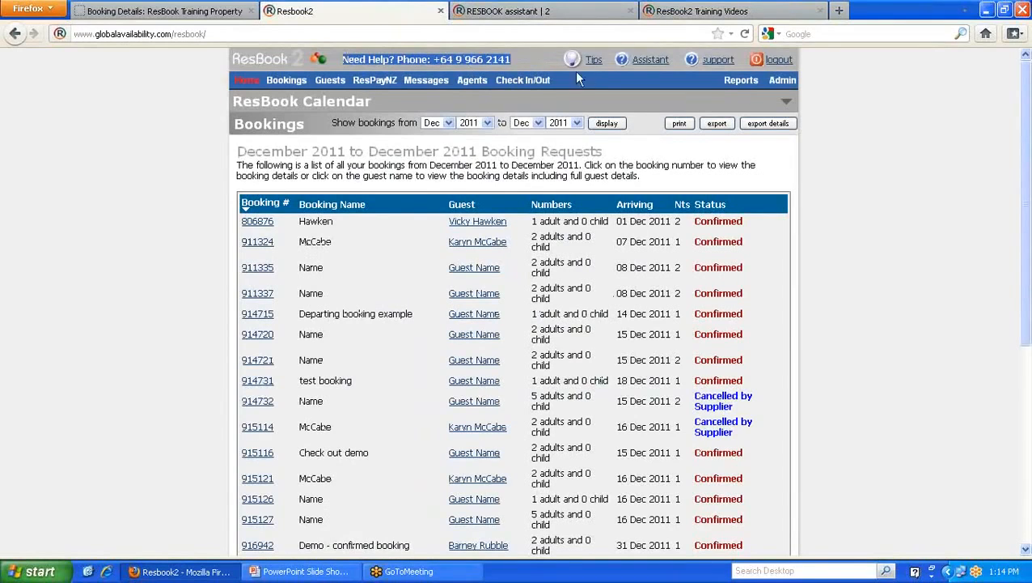
click(535, 62)
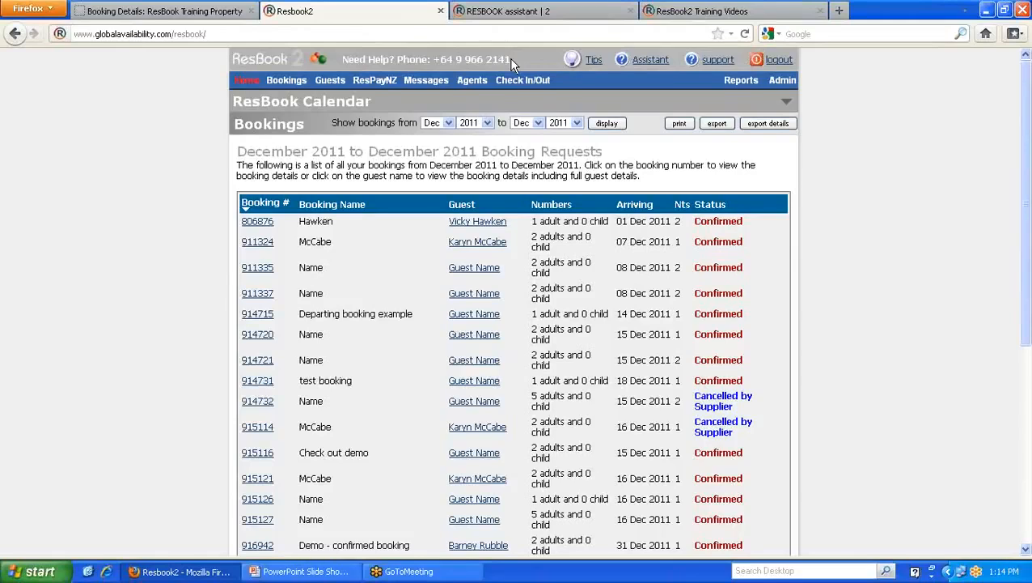
drag(511, 60, 455, 60)
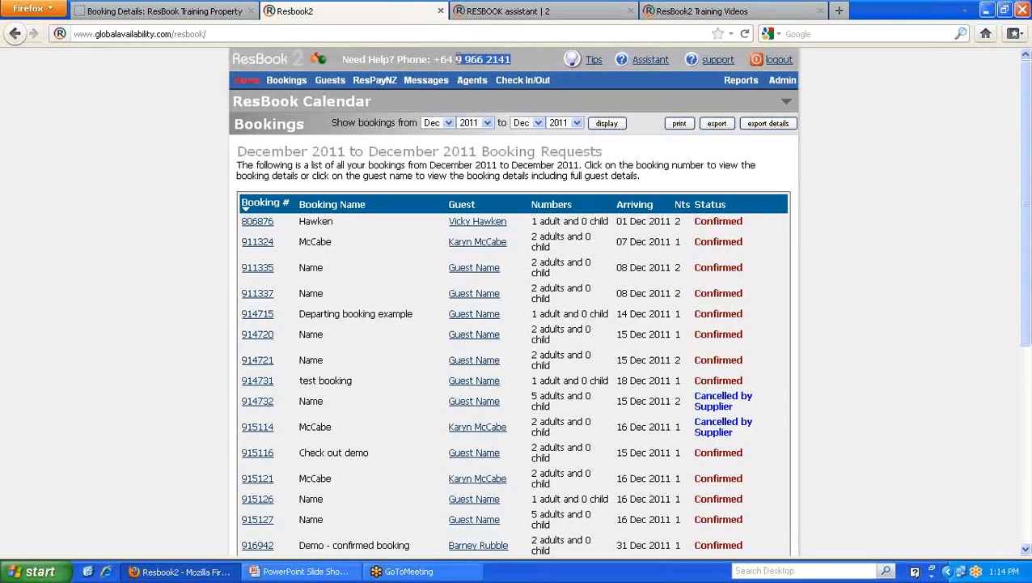
click(520, 61)
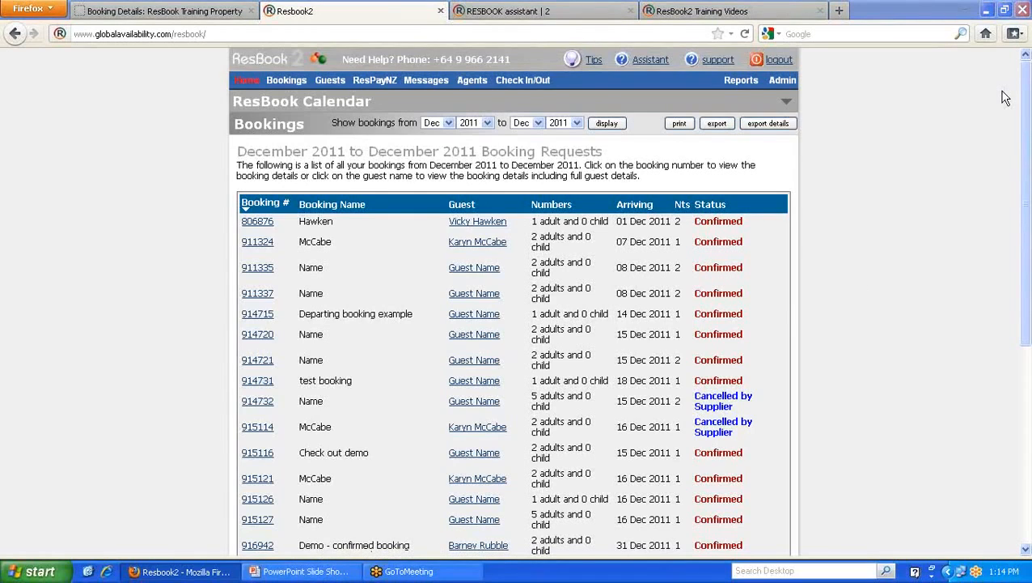
key(alt+Tab)
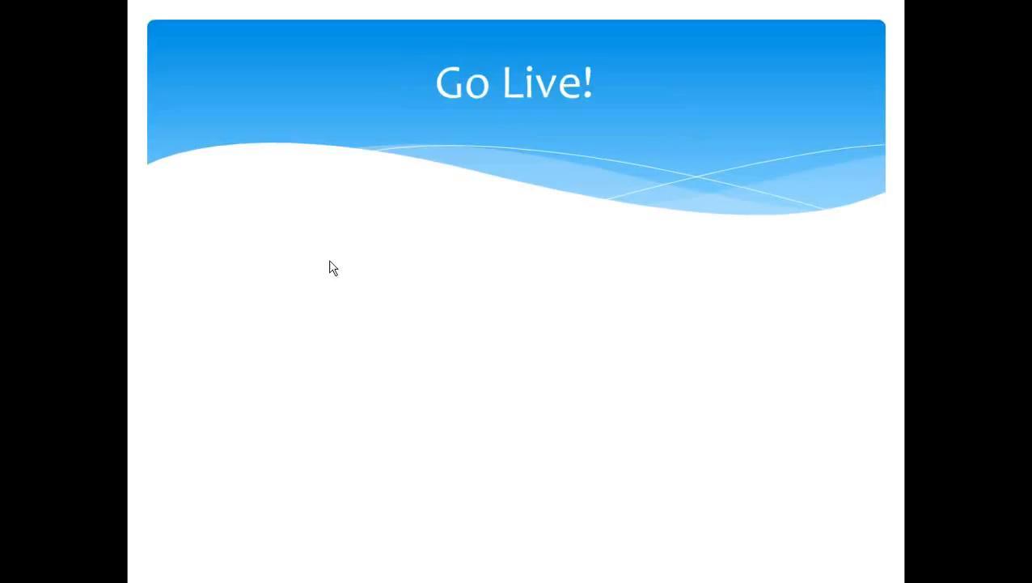
- Advance the Go Live! slide to show 'Enter your forward bookings' and 'Put ResBook on your website'
click(476, 280)
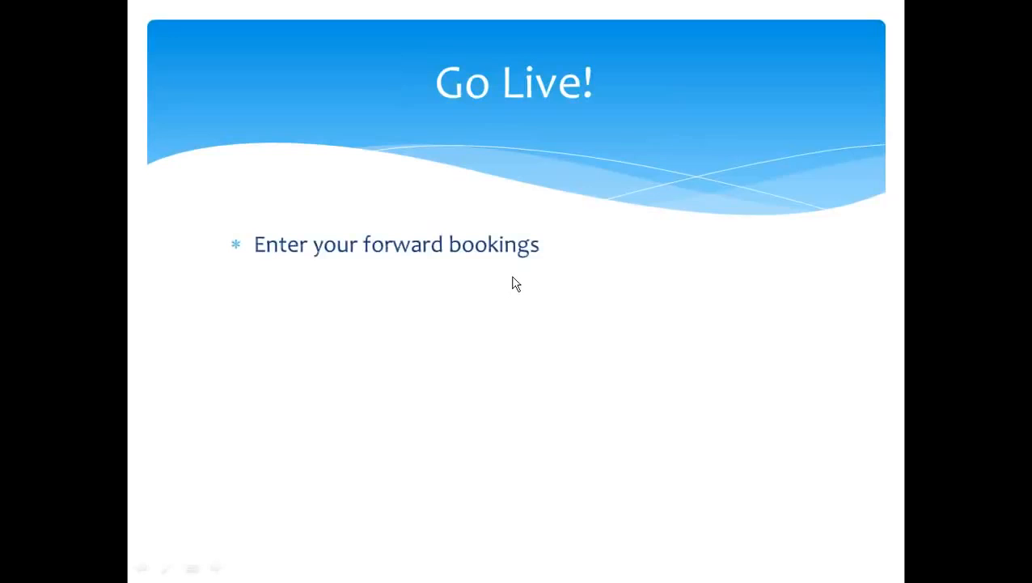
click(513, 278)
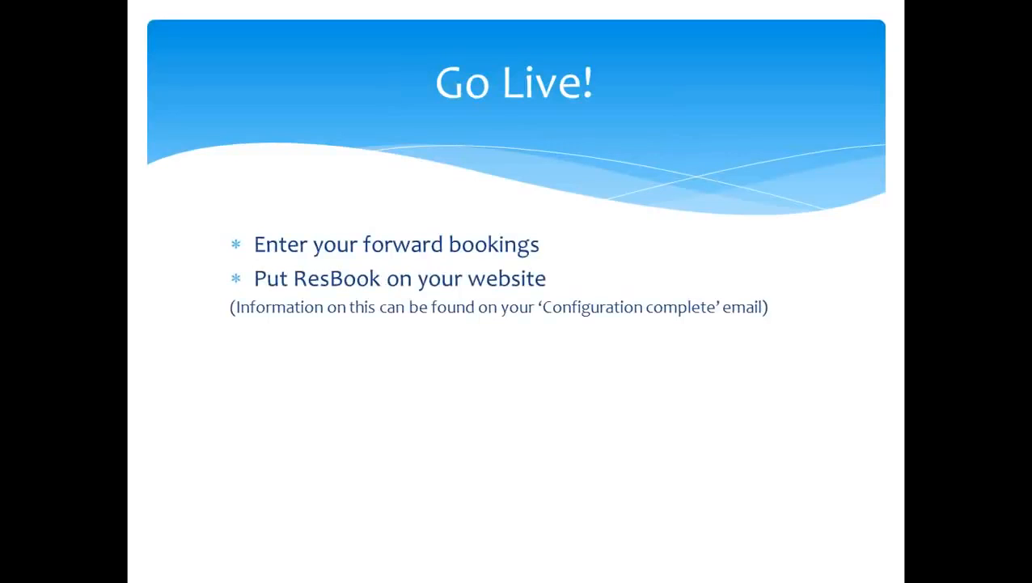